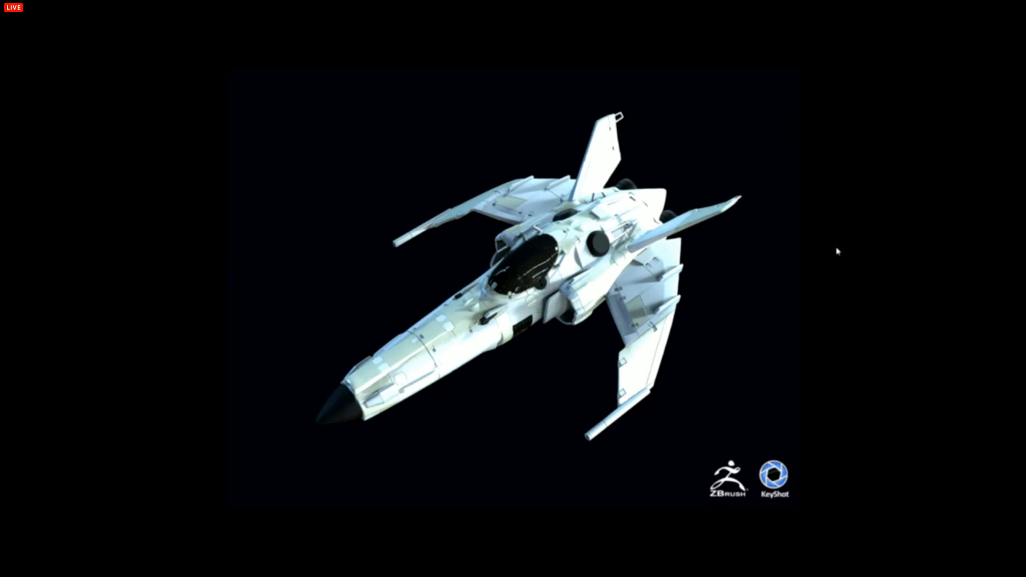
key("Right")
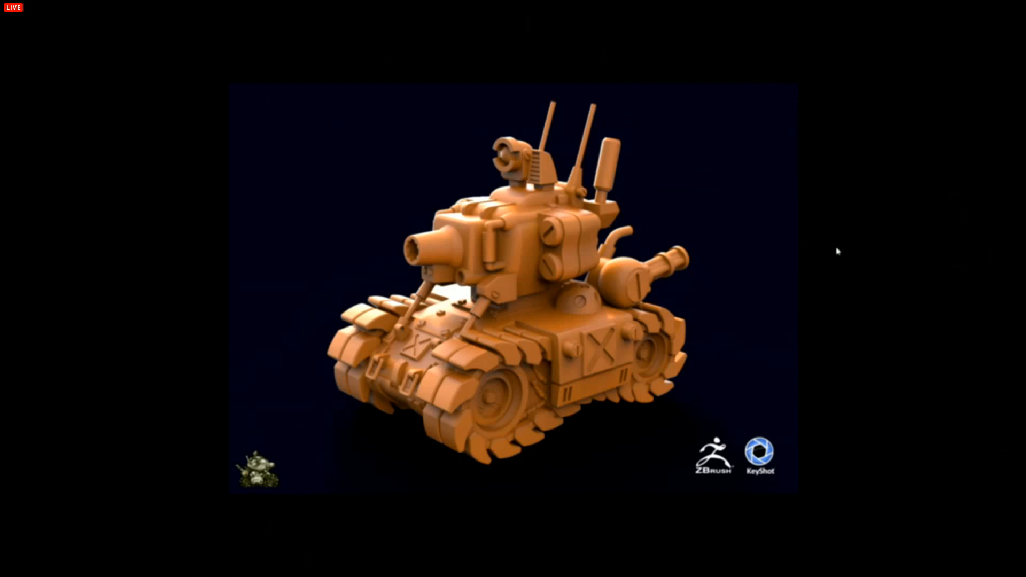
key("Right")
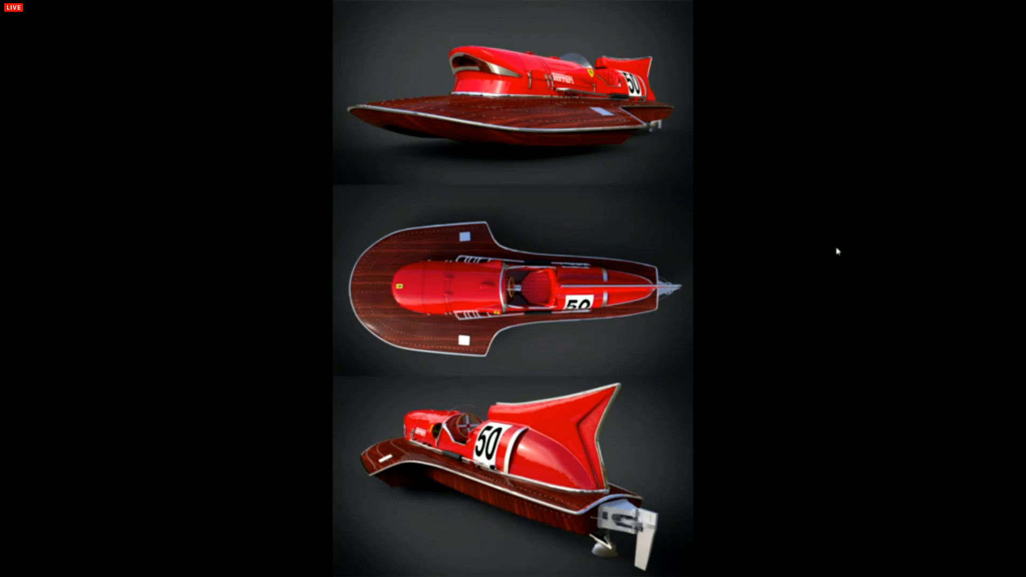
key("Right")
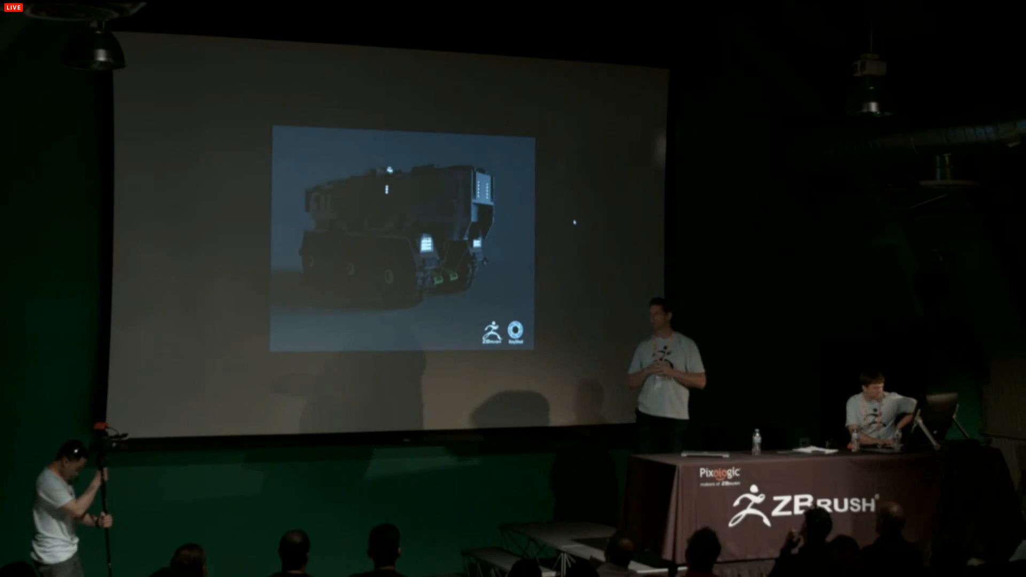
key("Right")
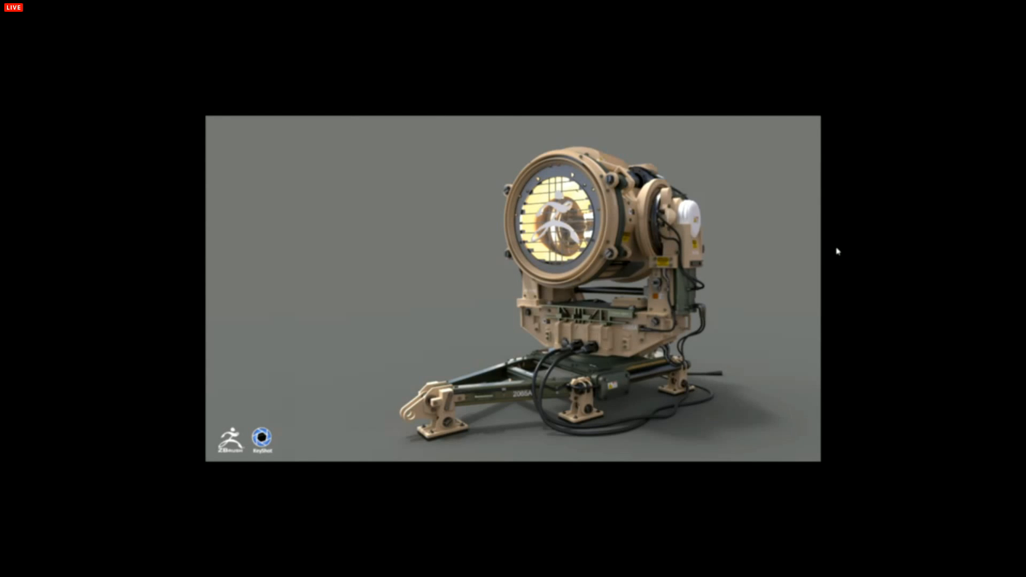
key("Right")
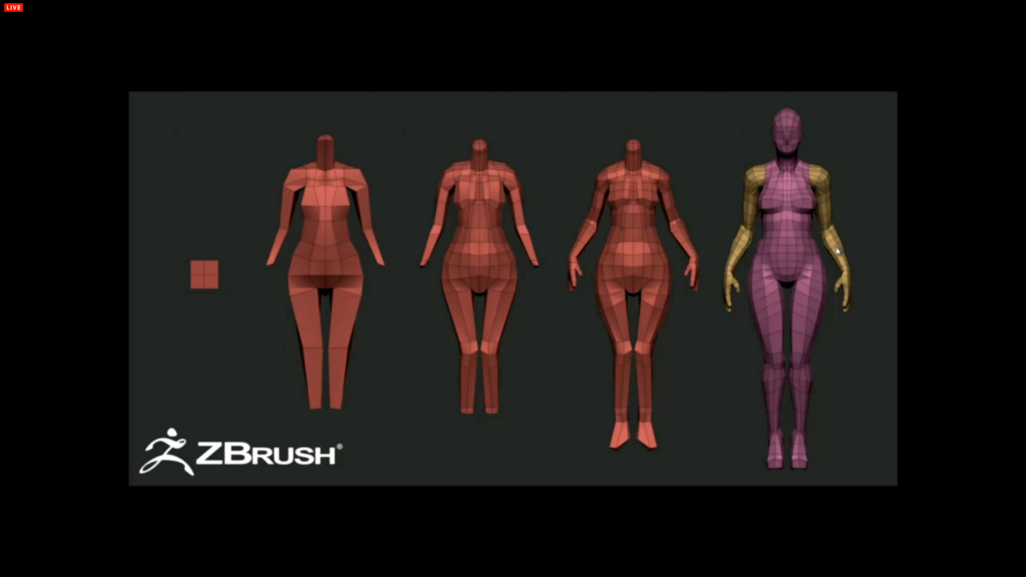
- Switch to ZBrush with the 2×2 segment cube and activate the ZModeler brush
key("alt+Tab")
key("alt+Tab")
key("alt+Tab")
key("alt+Tab")
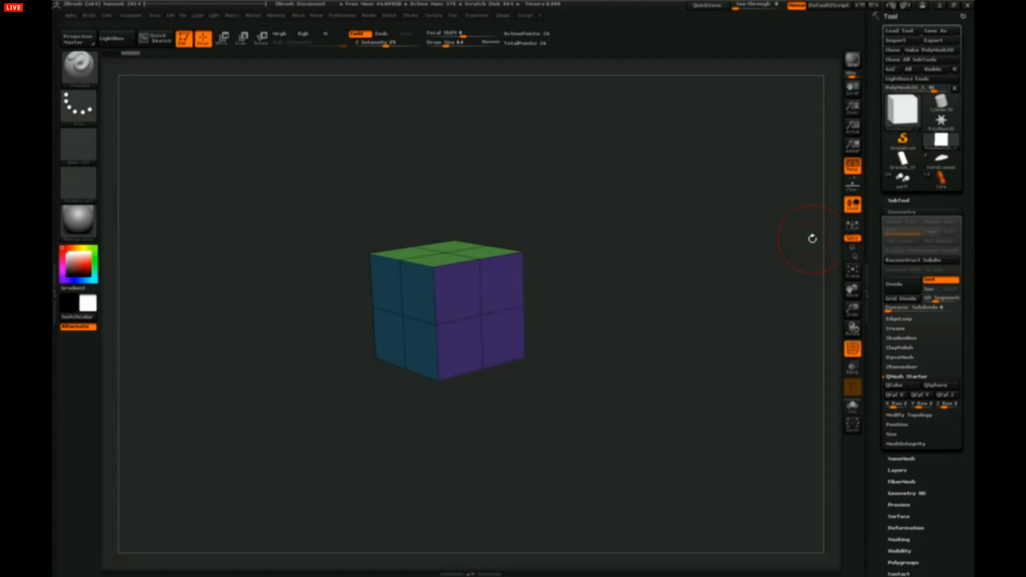
left_click_drag(590, 309, 616, 311)
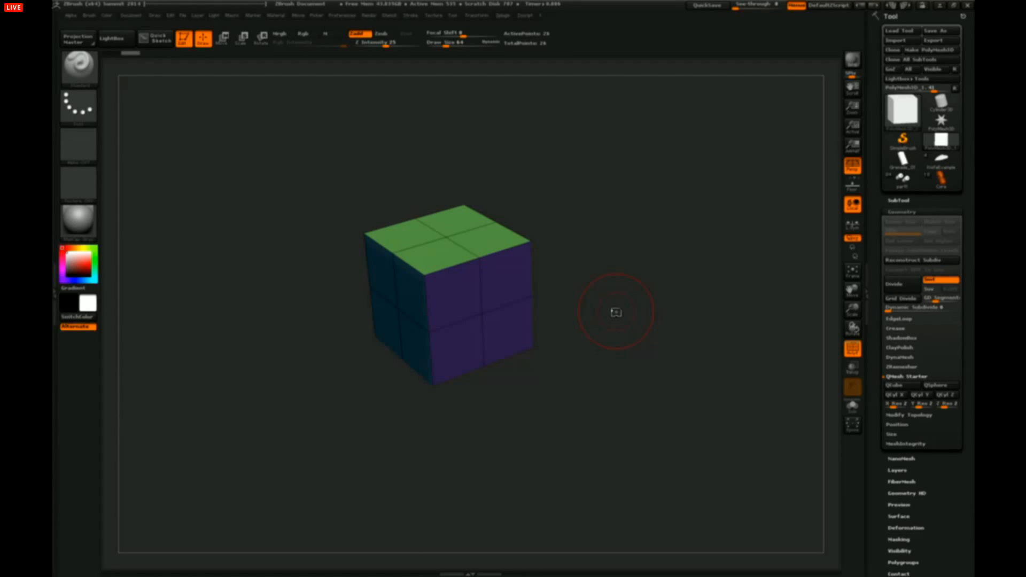
left_click_drag(598, 296, 601, 297)
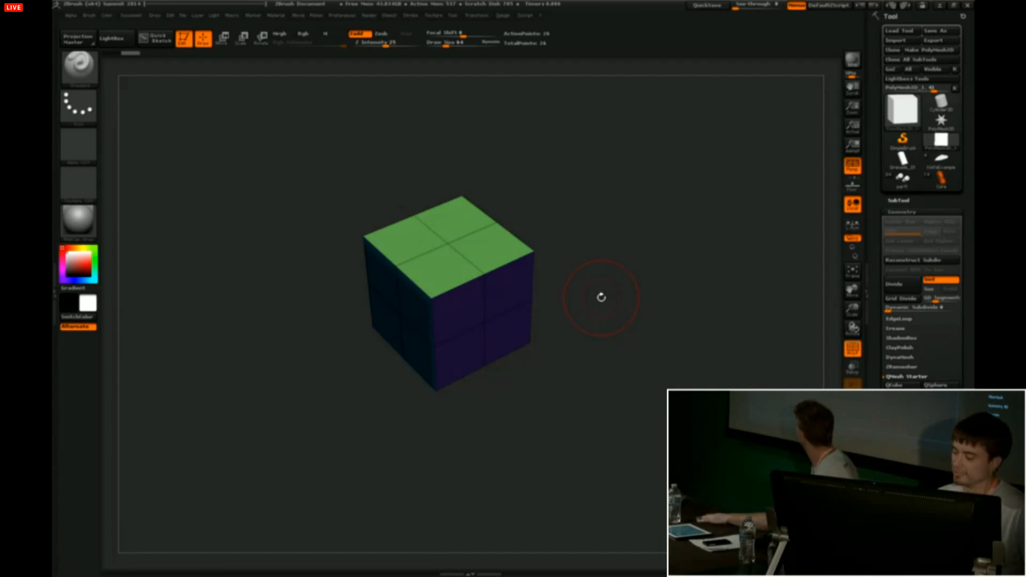
left_click_drag(657, 311, 633, 340)
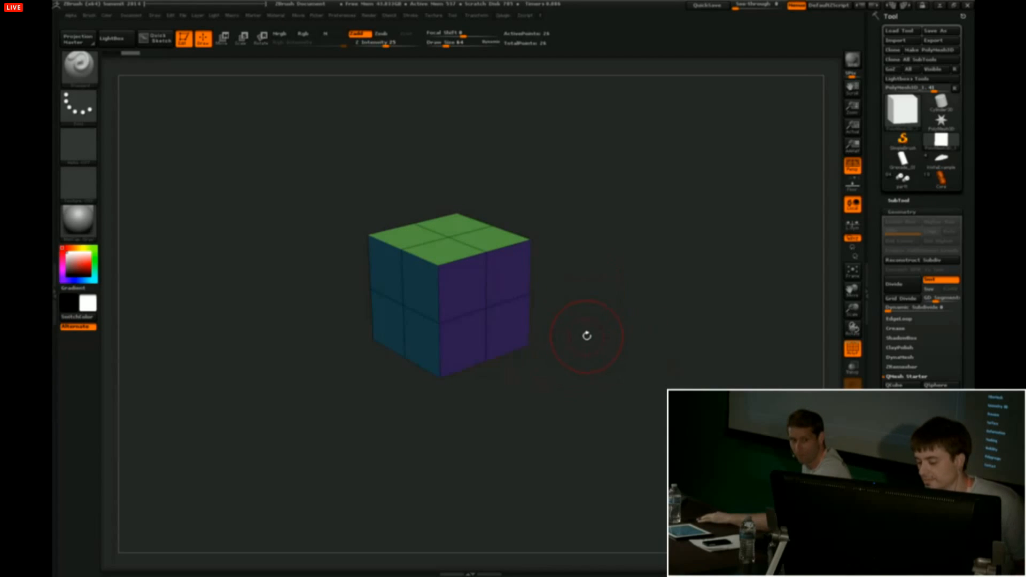
key("space")
key("b")
key("z")
key("m")
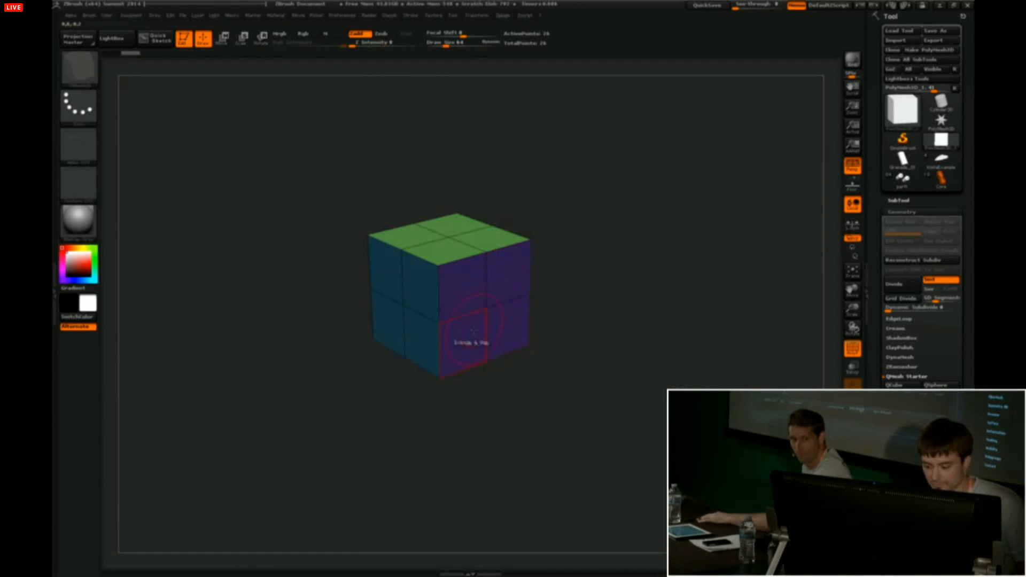
- Set the polygon action to Extrude with the Flat Island target and extrude two opposite sides of the cube outward into arms
key("space")
left_click(451, 414)
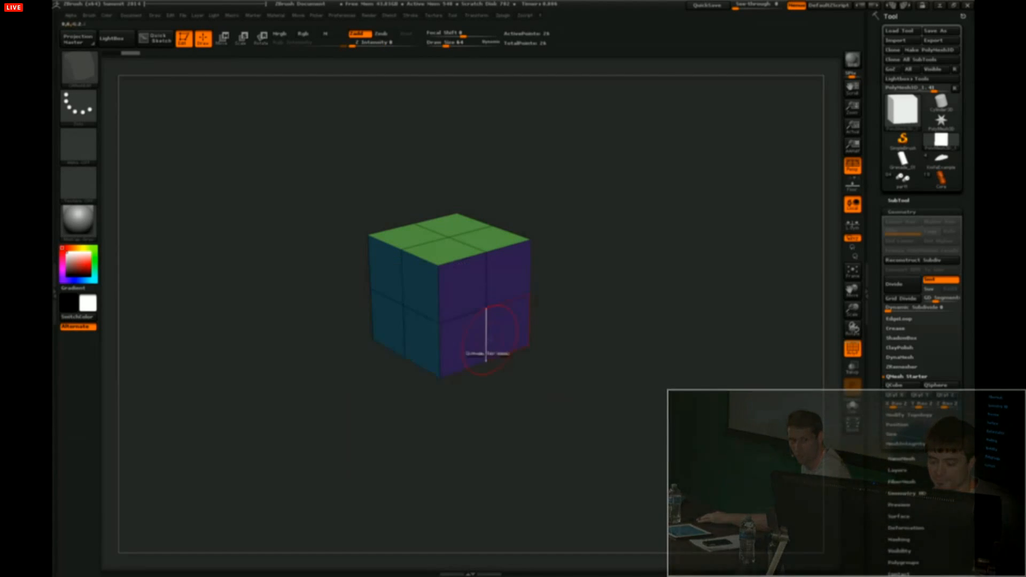
key("space")
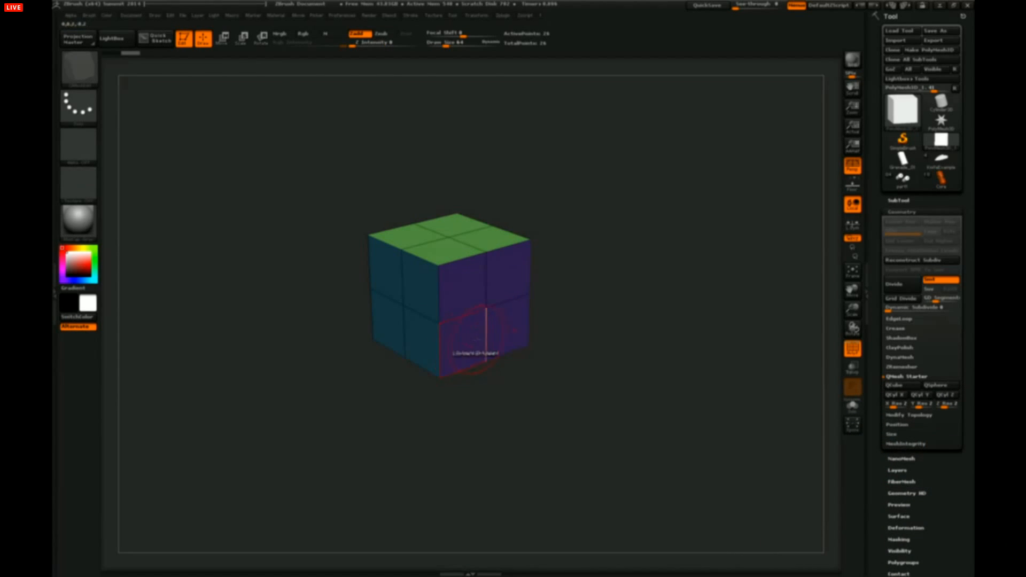
left_click_drag(550, 321, 529, 301)
left_click_drag(452, 314, 539, 321)
- Set the polygon action to Move and lower the block's flat top, thinning its upper row
left_click_drag(620, 289, 581, 279)
key("space")
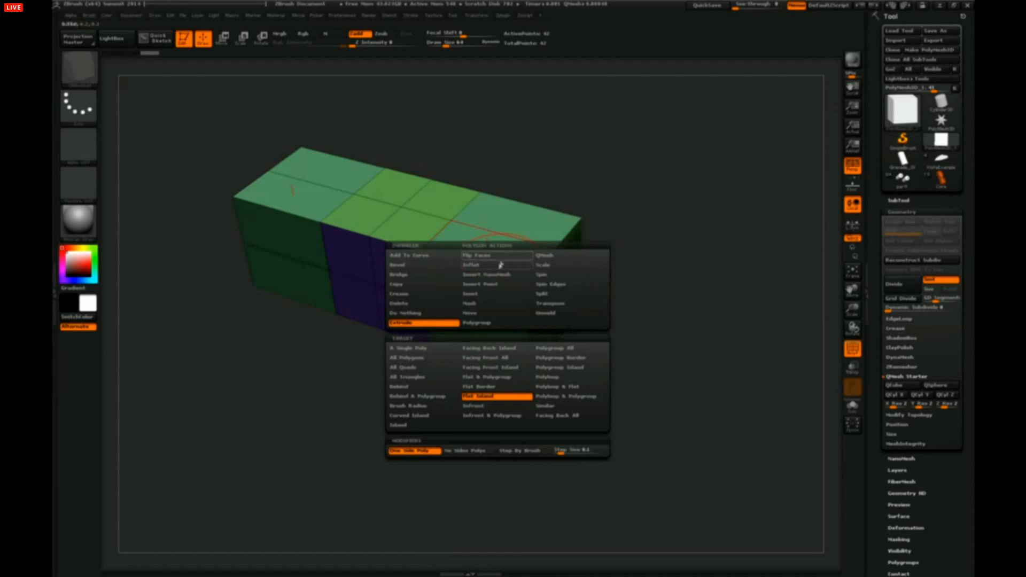
left_click(473, 314)
left_click_drag(502, 258, 507, 294)
- Use the QMesh polygon action to remove the lower row of both side arms, leaving thin wings beside the central block
left_click_drag(598, 328, 579, 269, "alt")
key("space")
left_click(520, 271)
left_click_drag(445, 282, 505, 325)
- Reduce the draw size and QMesh the central block's protruding lower polygon away, leaving a flat plate
key("s")
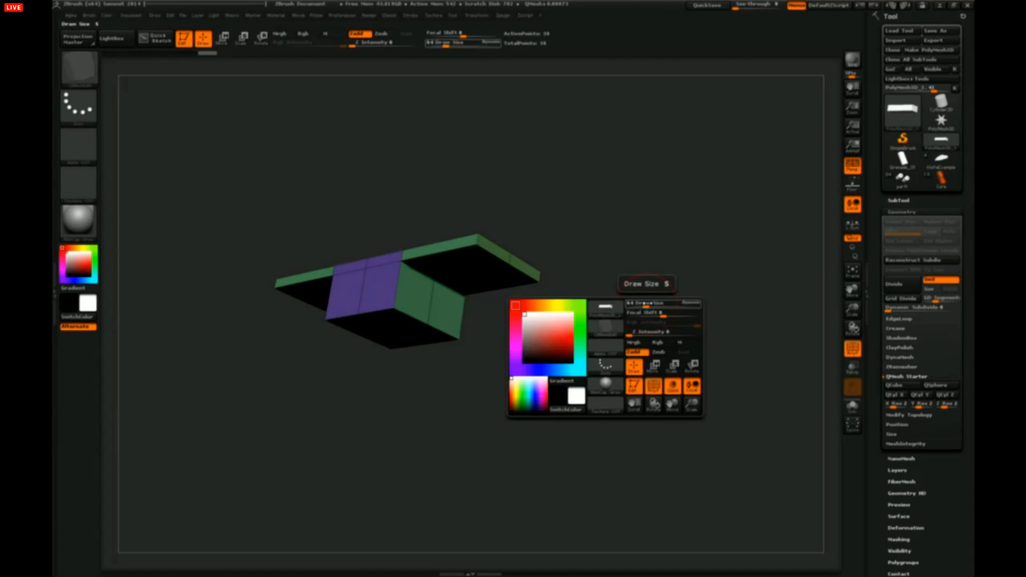
left_click_drag(647, 304, 639, 304)
mouse_move(600, 267)
left_mouse_down()
mouse_move(637, 251)
mouse_move(601, 276)
left_mouse_up()
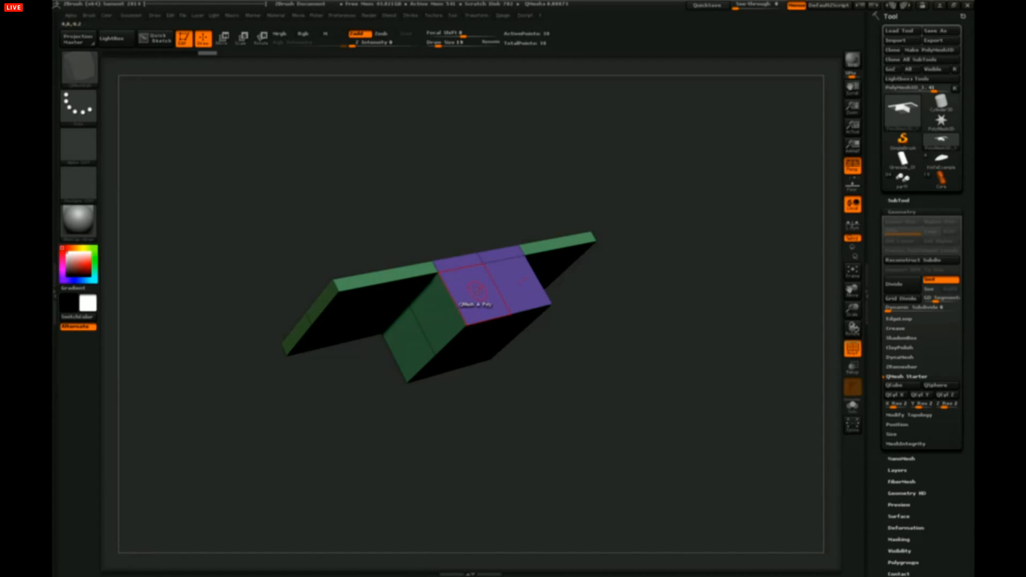
mouse_move(475, 294)
left_mouse_down()
mouse_move(438, 339)
mouse_move(453, 362)
left_mouse_up()
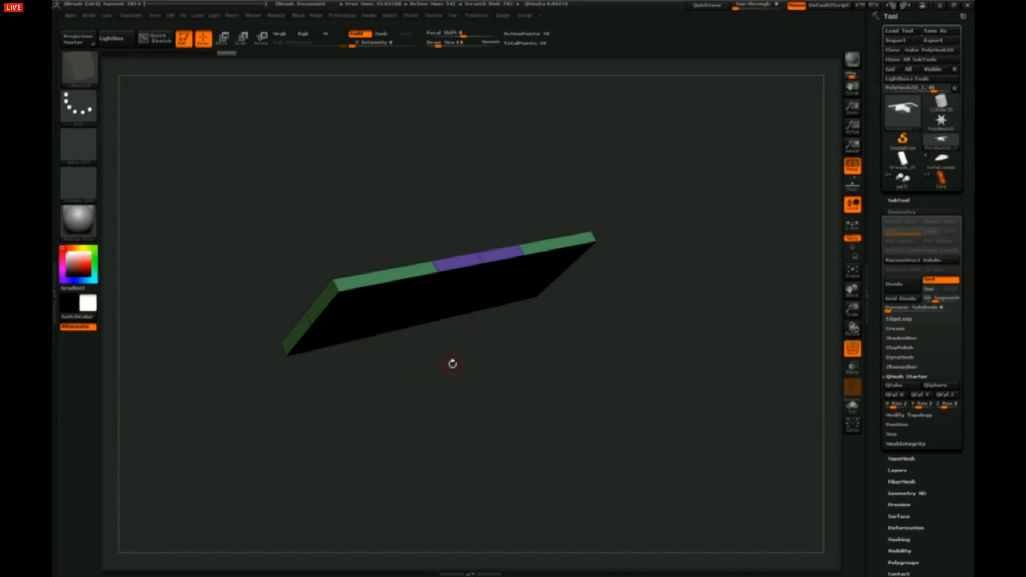
- Set the ZModeler polygon action to Move
left_click_drag(623, 256, 540, 315, "alt")
key("space")
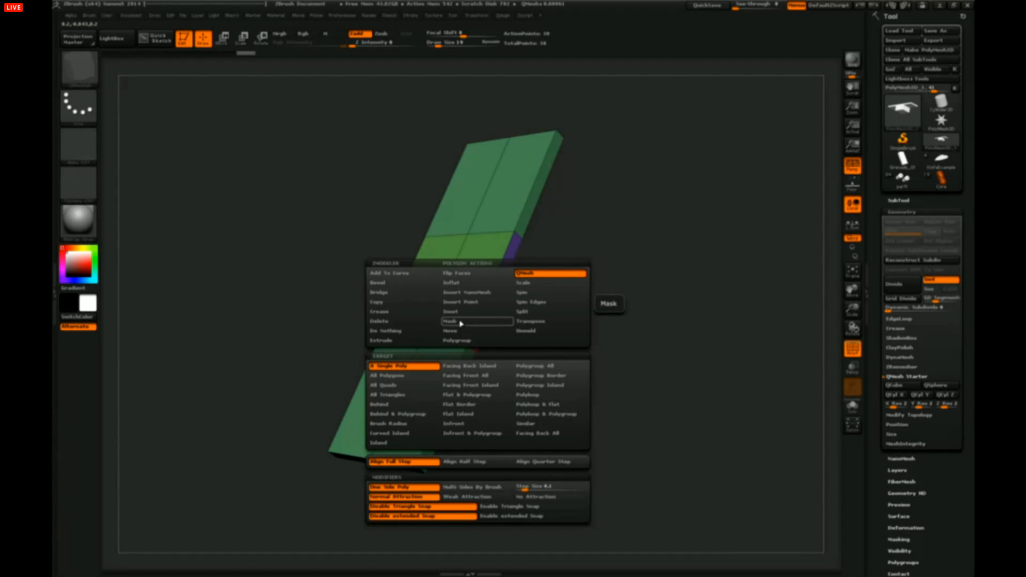
key("space")
left_click_drag(582, 267, 530, 258)
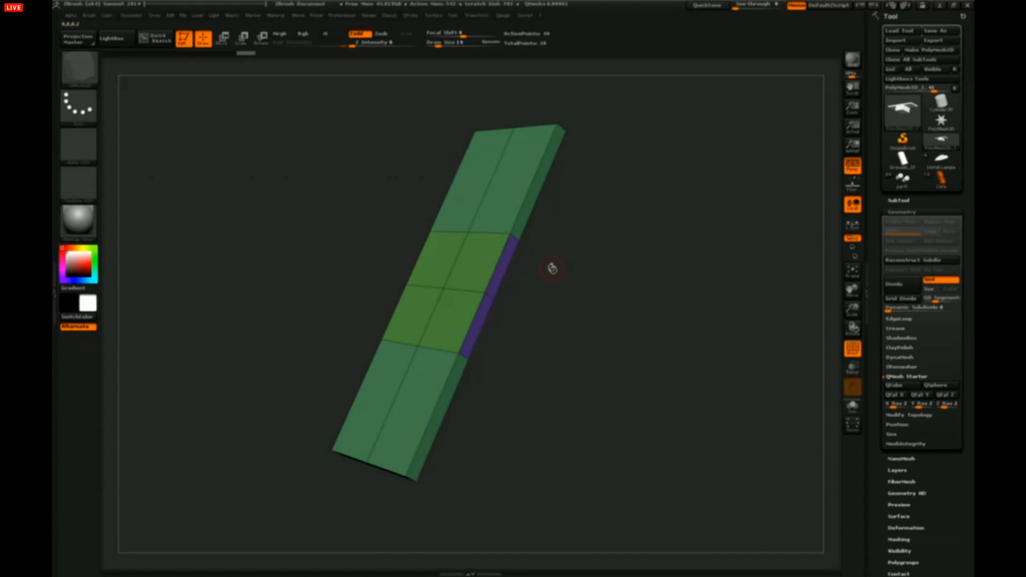
key("space")
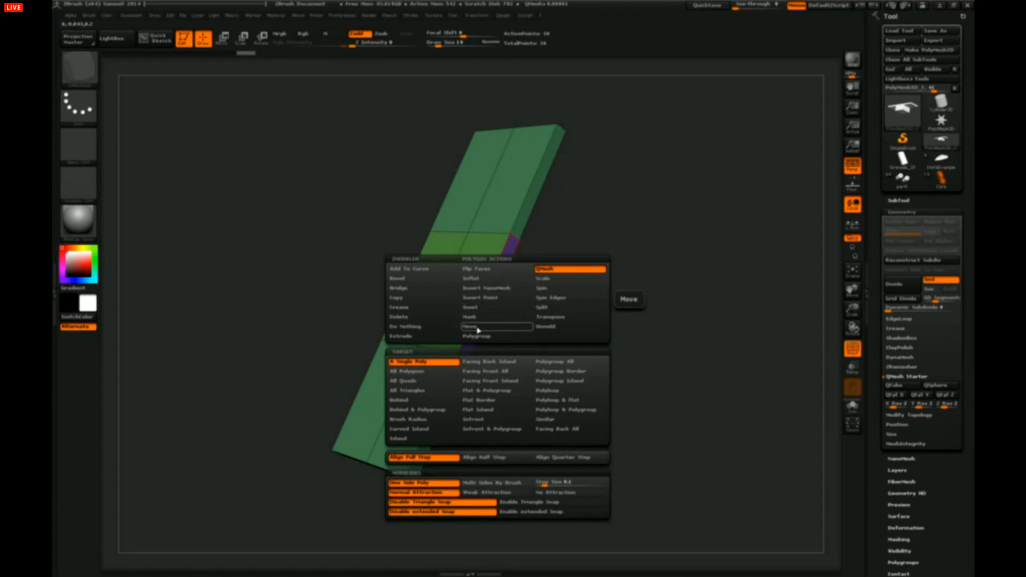
left_click(478, 330)
- Set the edge action to Delete with the EdgeLoop target, remove the plate's lengthwise middle loop, and undo the stray inserted loops
left_click_drag(591, 295, 483, 324)
key("space")
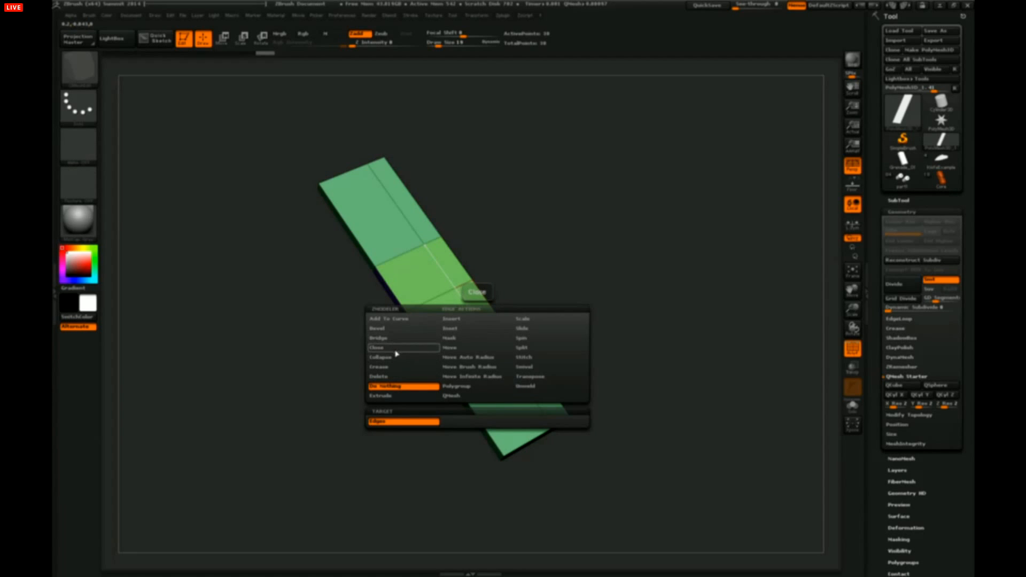
left_click(396, 376)
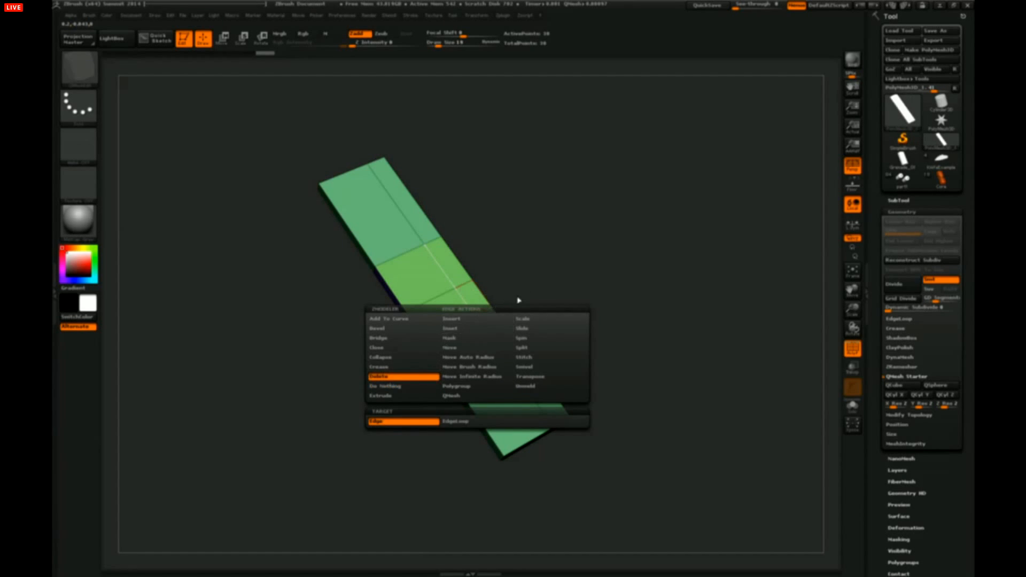
left_click(475, 421)
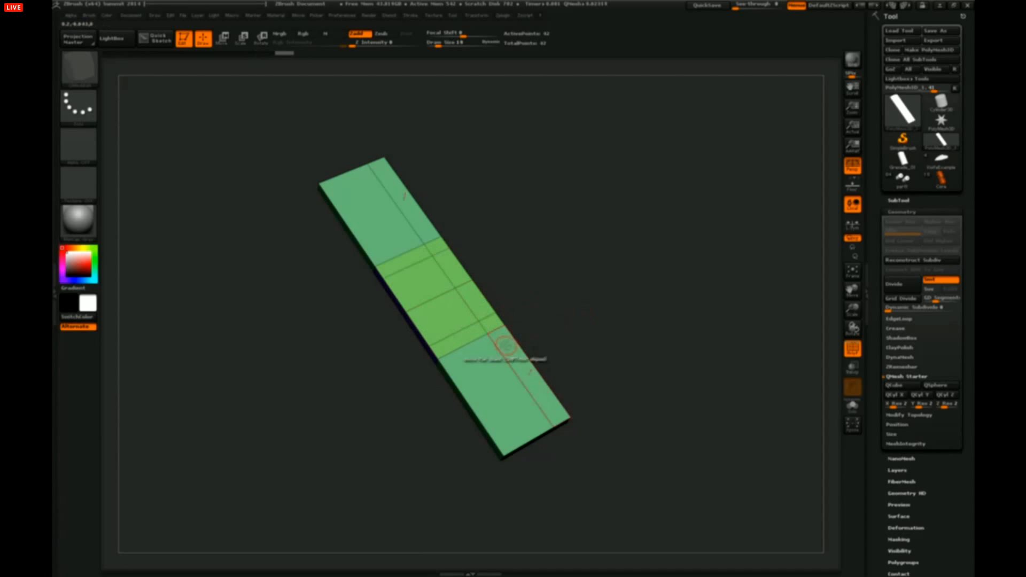
key("ctrl+z")
key("ctrl+z")
key("ctrl+z")
key("ctrl+z")
left_click_drag(563, 336, 481, 363, "alt")
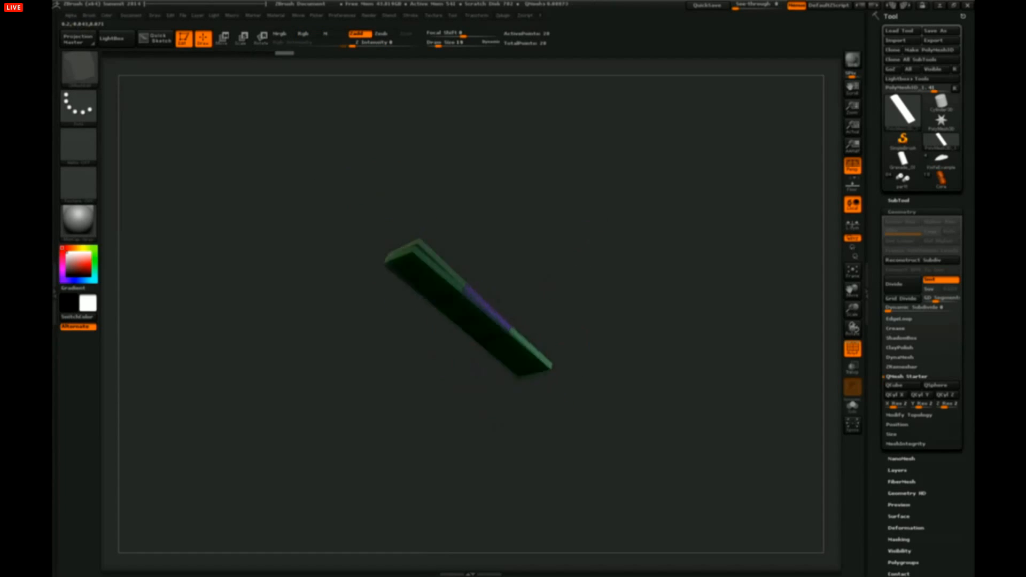
- QMesh the plate's whole top surface upward into a separate matching plate above the original
left_click_drag(599, 299, 566, 299)
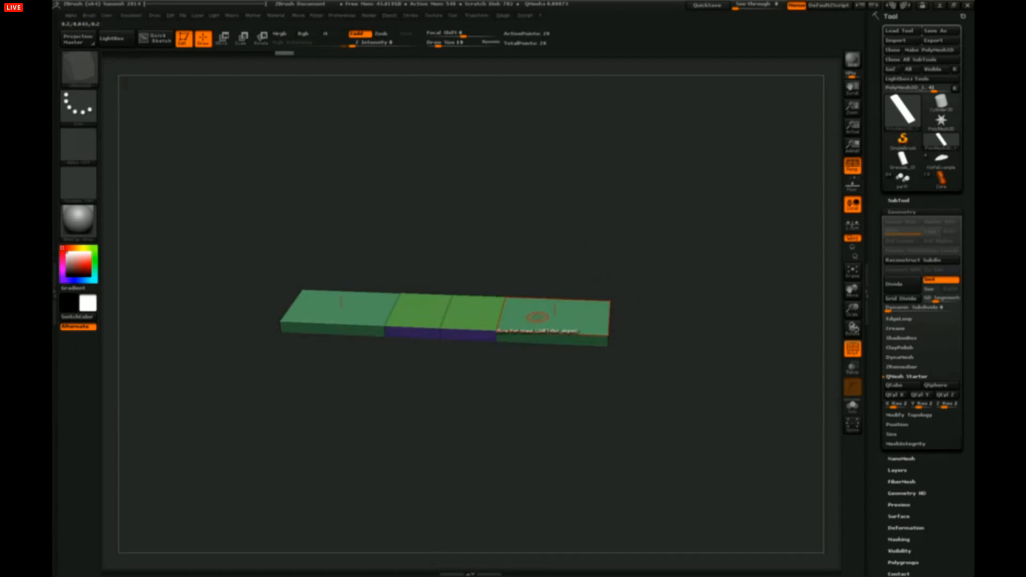
key("space")
left_click(571, 274)
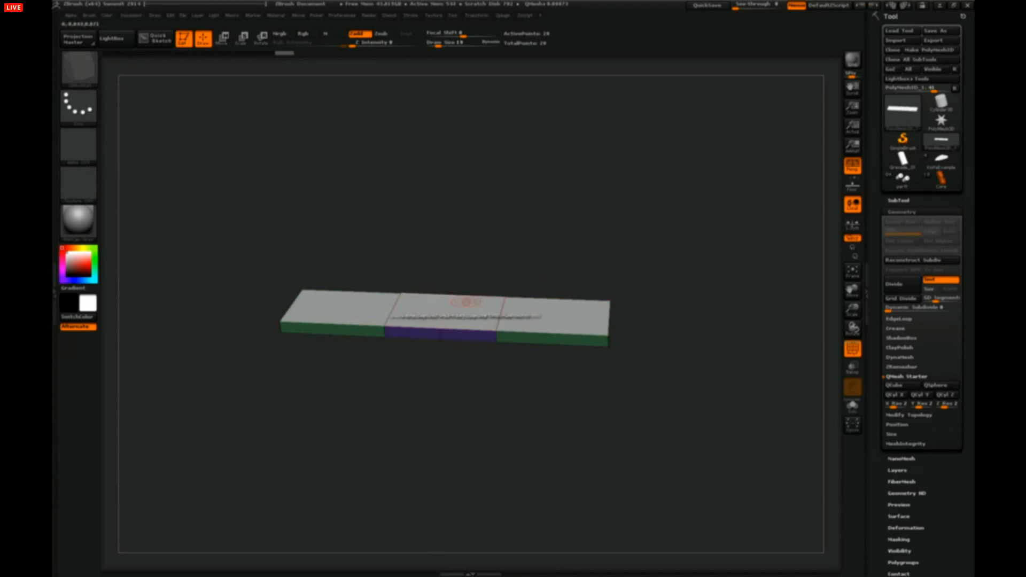
left_click(467, 302)
mouse_move(557, 315)
left_mouse_down("ctrl")
mouse_move(556, 261)
mouse_move(567, 263)
mouse_move(460, 260)
left_mouse_up("ctrl")
left_click_drag(561, 264, 563, 254)
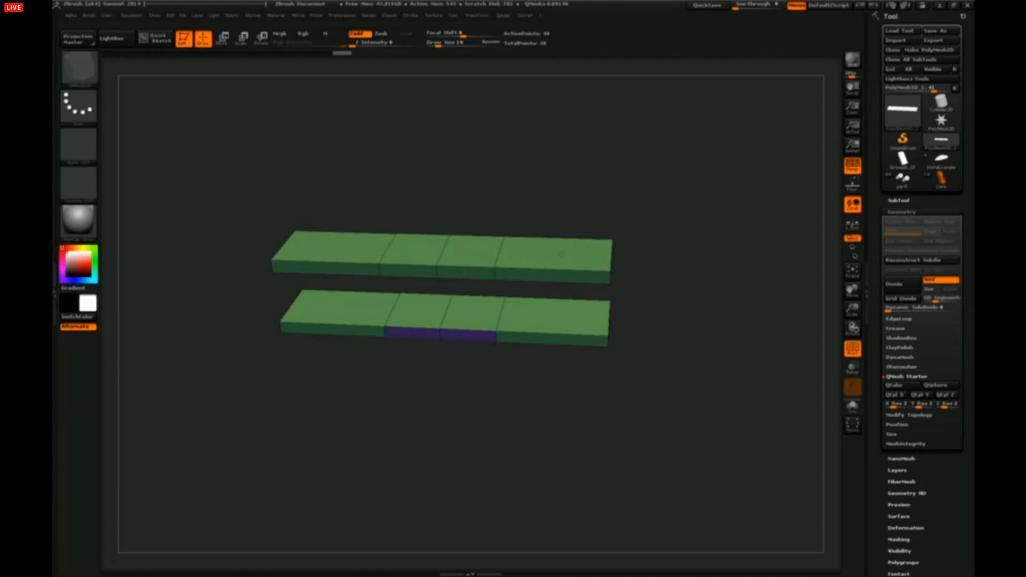
- Set the polygon action to Move with the Island target and lower the upper plate closer to the lower one
mouse_move(647, 246)
left_mouse_down()
mouse_move(665, 211)
mouse_move(648, 247)
left_mouse_up()
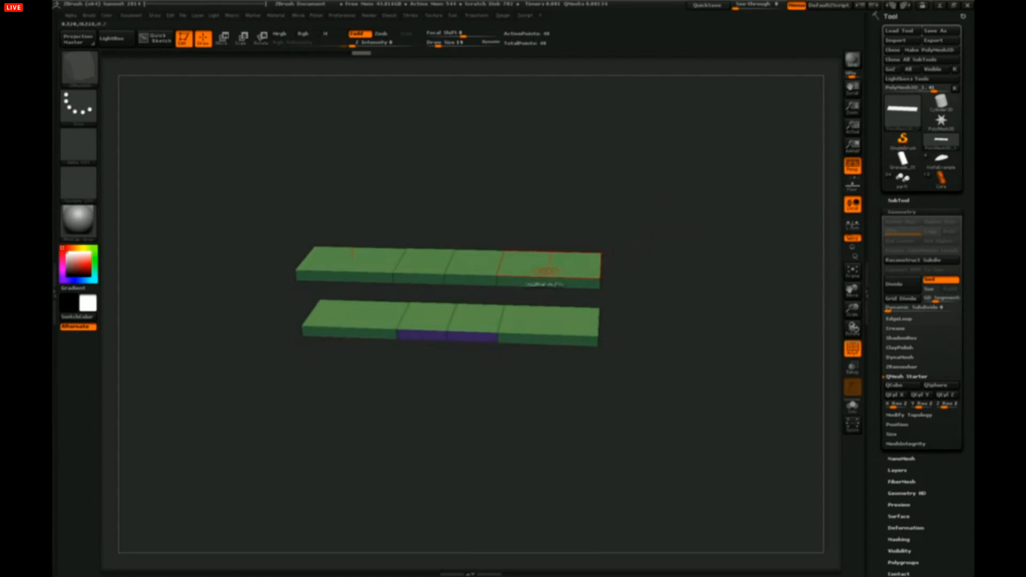
key("space")
left_click(512, 323)
left_click(457, 435)
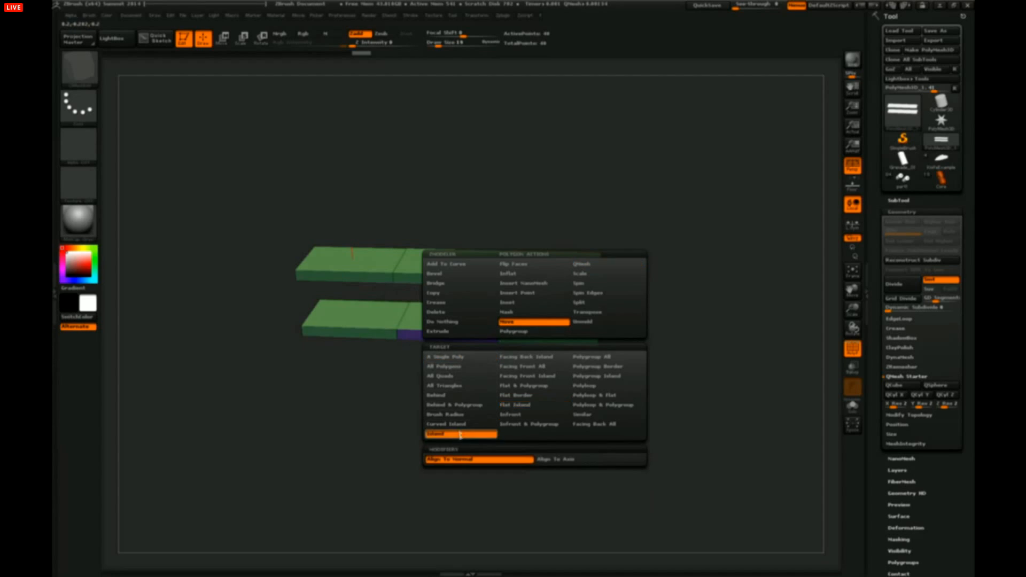
left_click_drag(545, 263, 546, 284)
- Delete the end polygons of both plates and bridge their open ends with rounded segments to form a closed track loop
left_click_drag(656, 235, 645, 264)
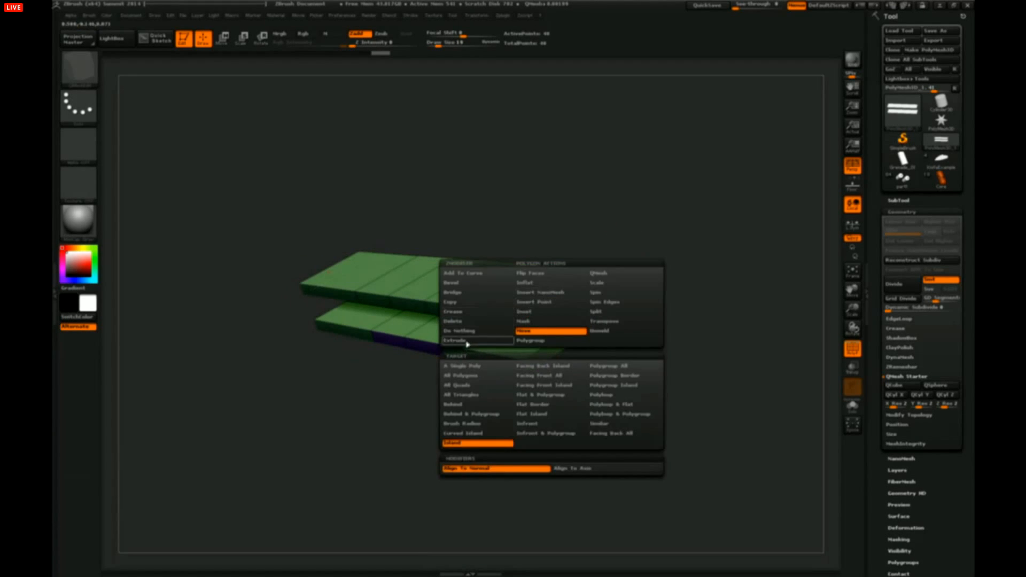
left_click(470, 322)
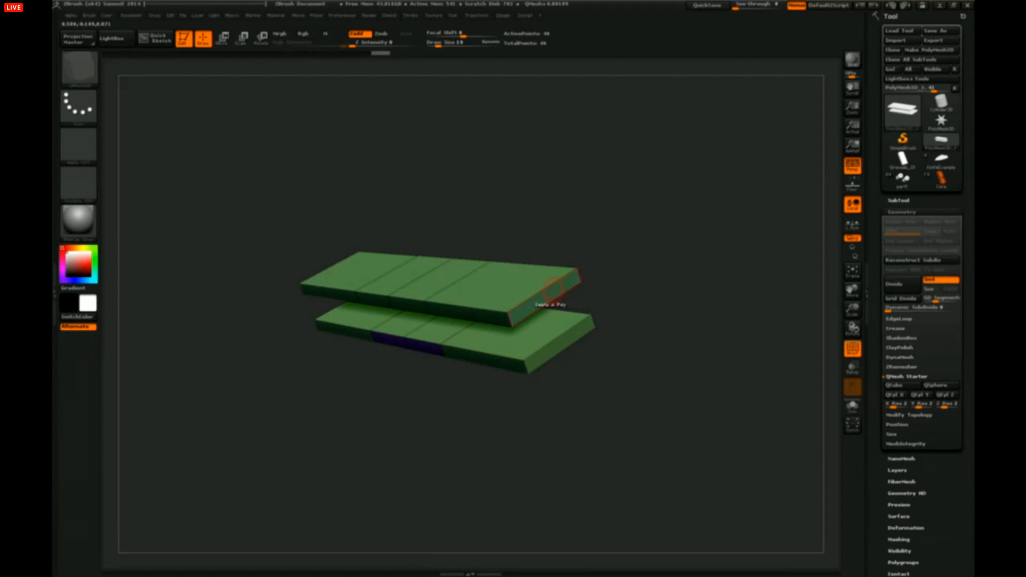
key("space")
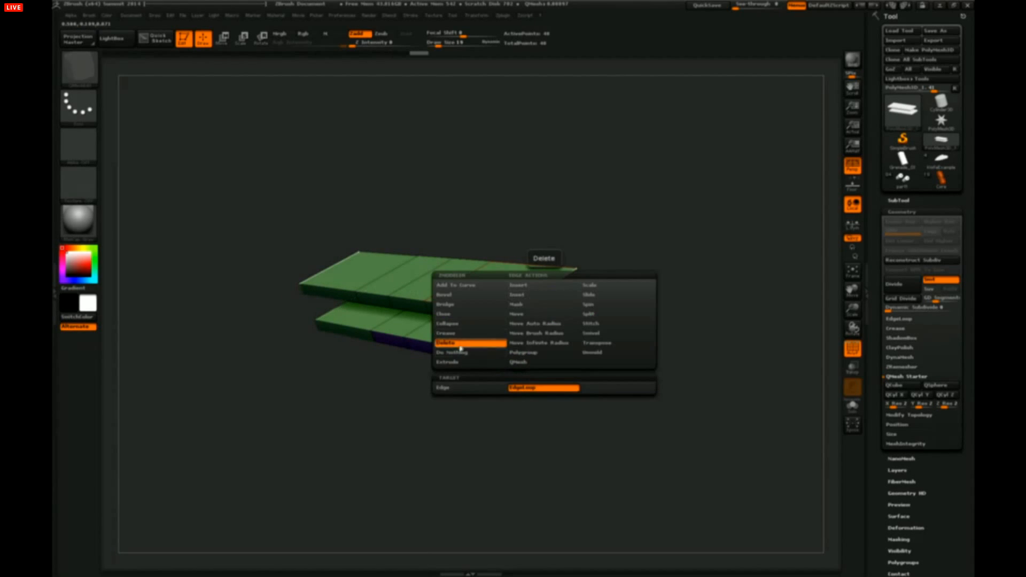
left_click(454, 304)
left_click(531, 388)
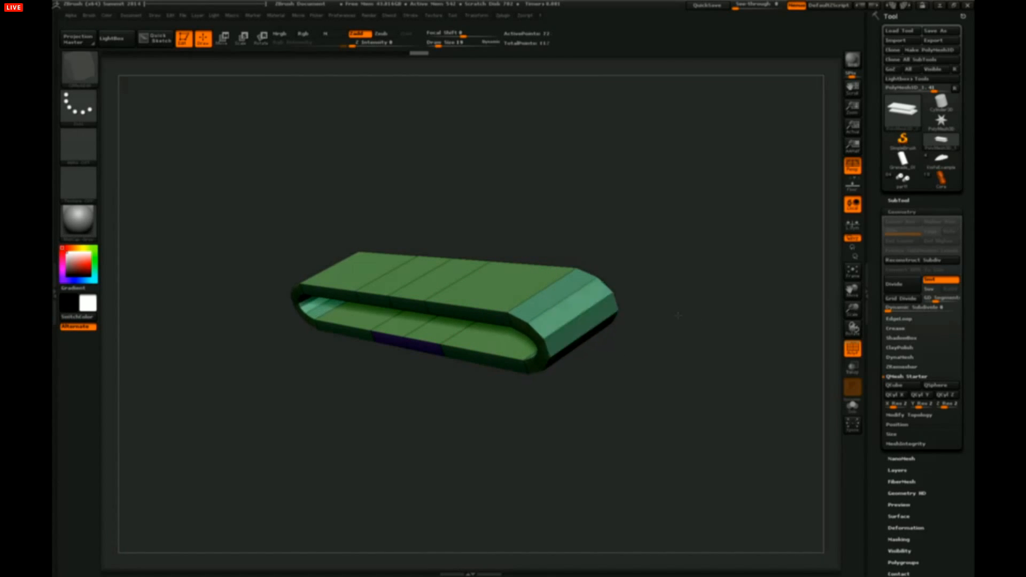
- Turn off perspective in a side view and insert edge loops across the outer sections of the track's lower and upper runs
left_click_drag(678, 310, 720, 232)
key("p")
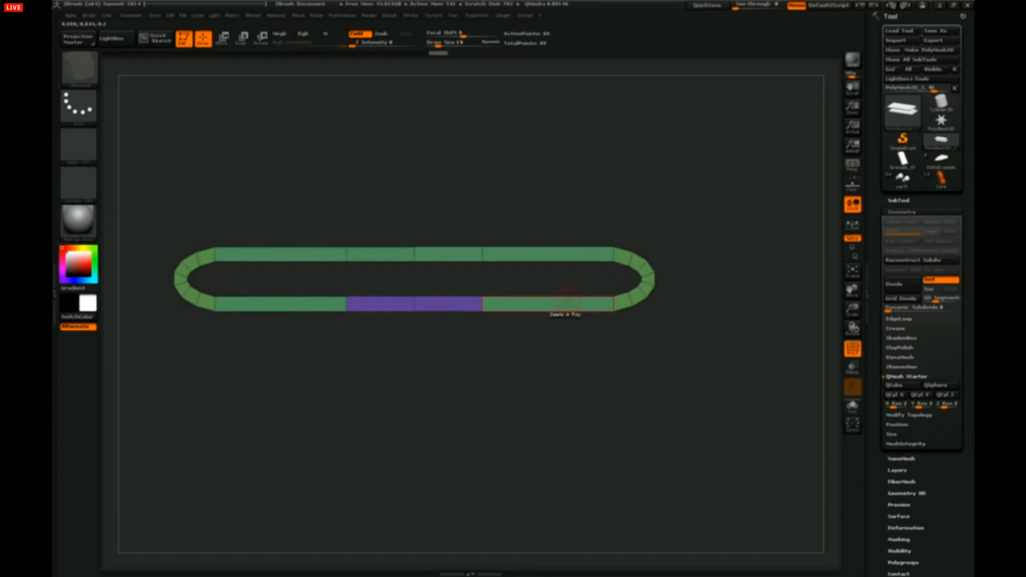
key("space")
left_click(566, 301)
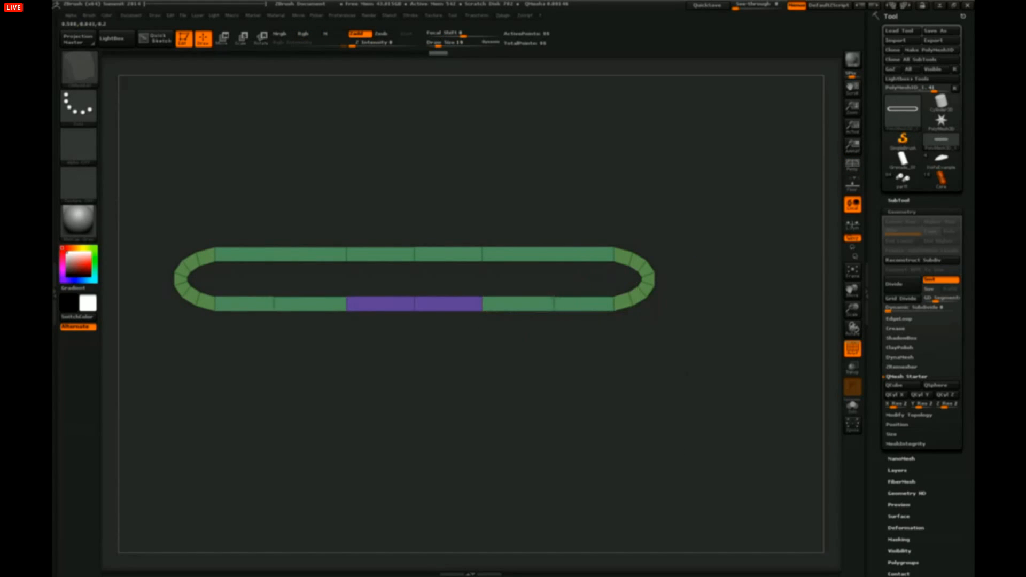
left_click(552, 261)
- Insert an edge loop lengthwise down the middle of the track band
left_click_drag(662, 233, 636, 283)
left_click_drag(670, 205, 678, 267)
left_click_drag(677, 267, 675, 289, "alt")
left_click_drag(566, 275, 625, 231)
left_click(411, 357)
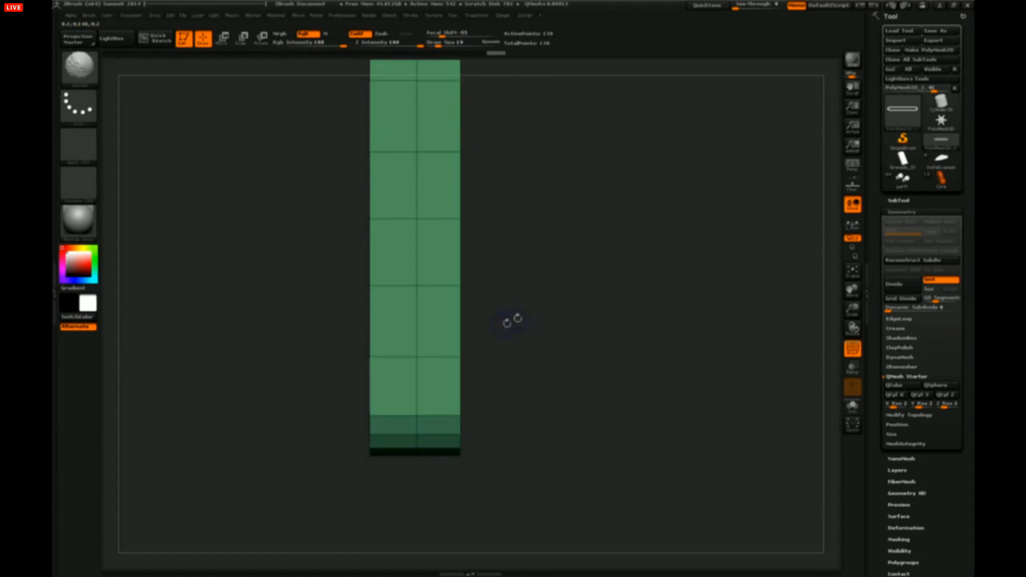
- Duplicate the whole track loop and place the copy parallel to the original, leaving a gap between them
left_click(416, 387)
left_click_drag(516, 316, 495, 317, "alt")
key("space")
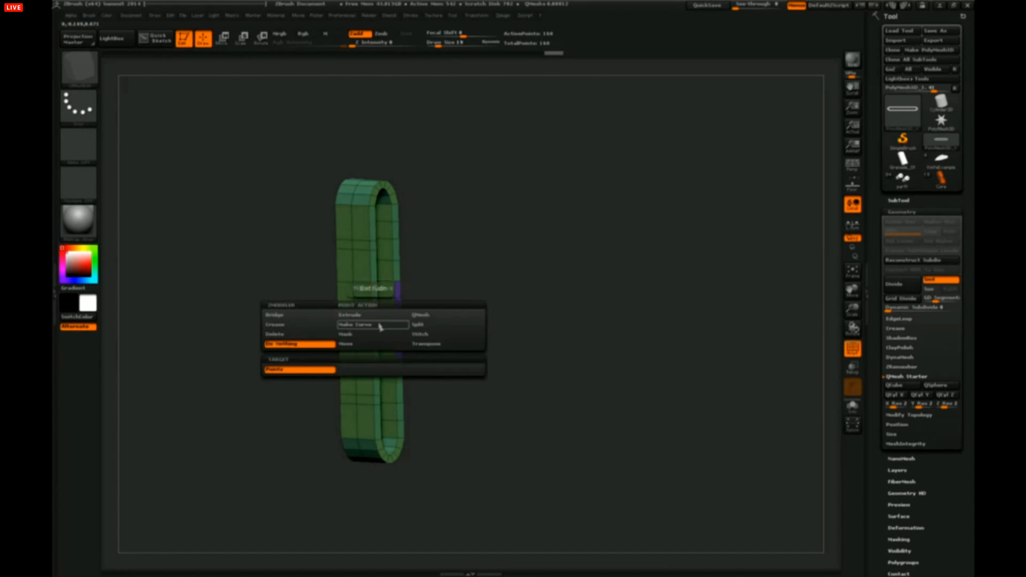
left_click(434, 320)
key("space")
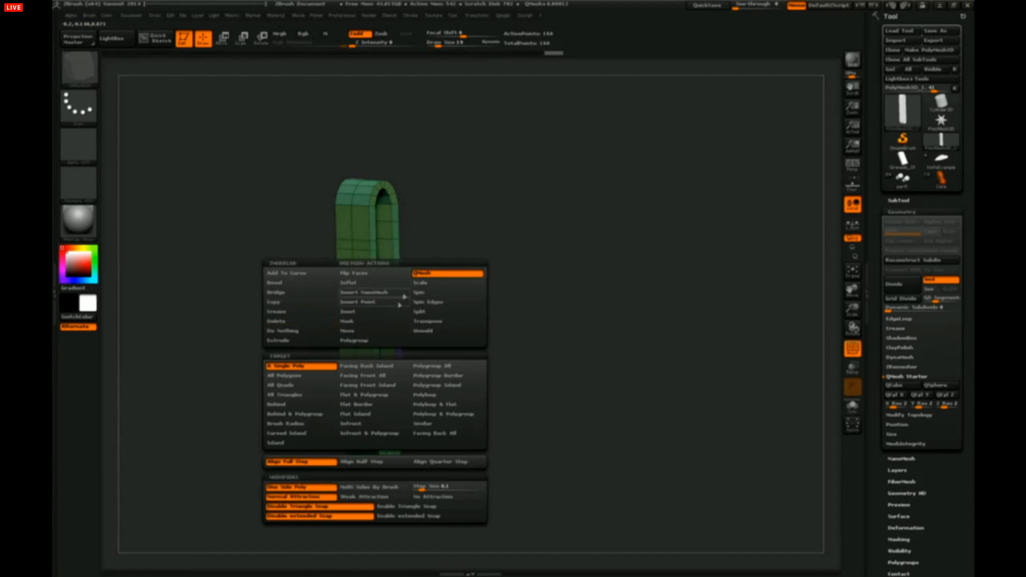
left_click(353, 419)
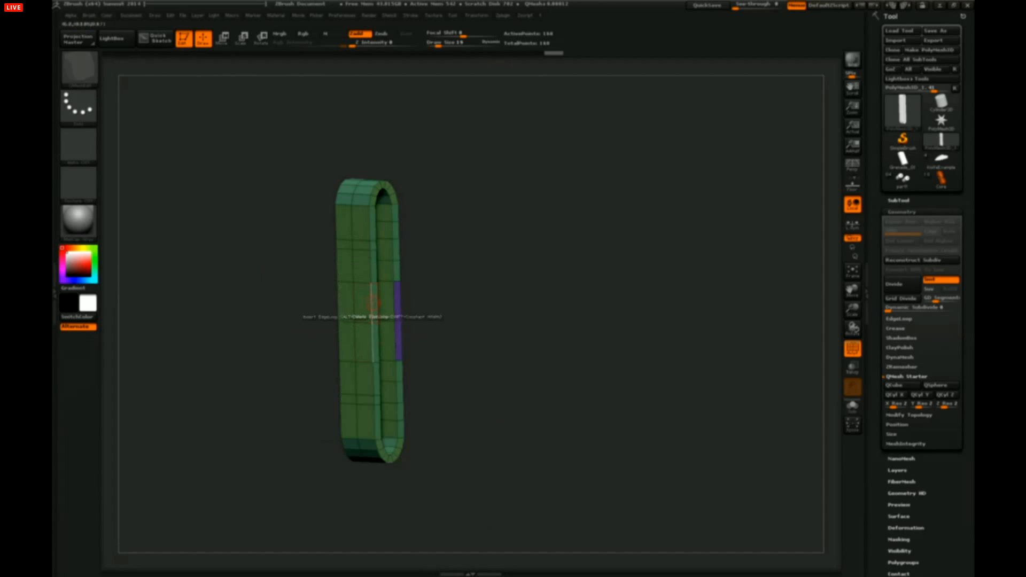
left_click_drag(397, 323, 559, 257)
- Extrude the inner side polygons of the tracks across the gap to form a wide center bridge and two narrow crossbars
key("space")
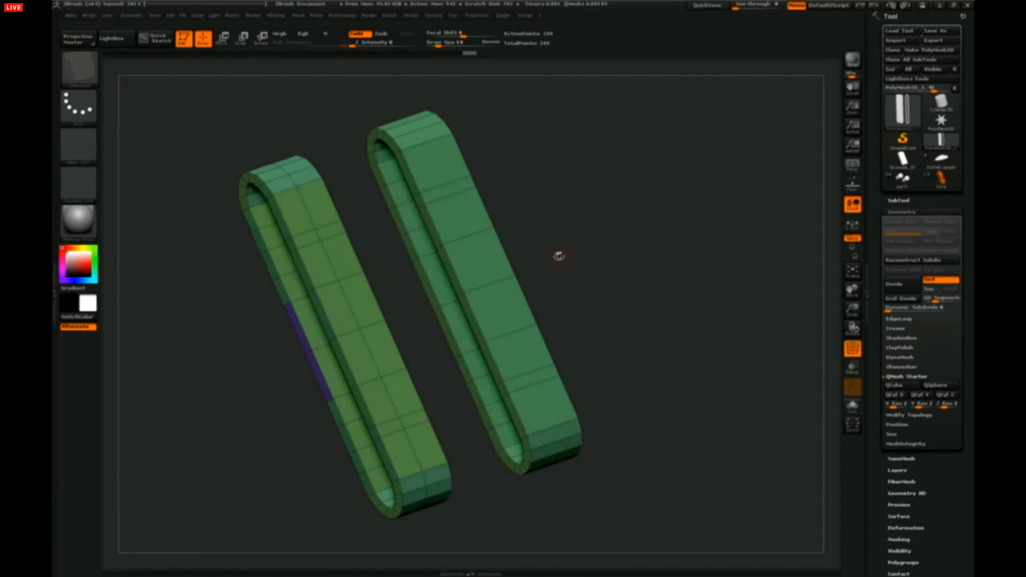
key("space")
left_click(398, 367)
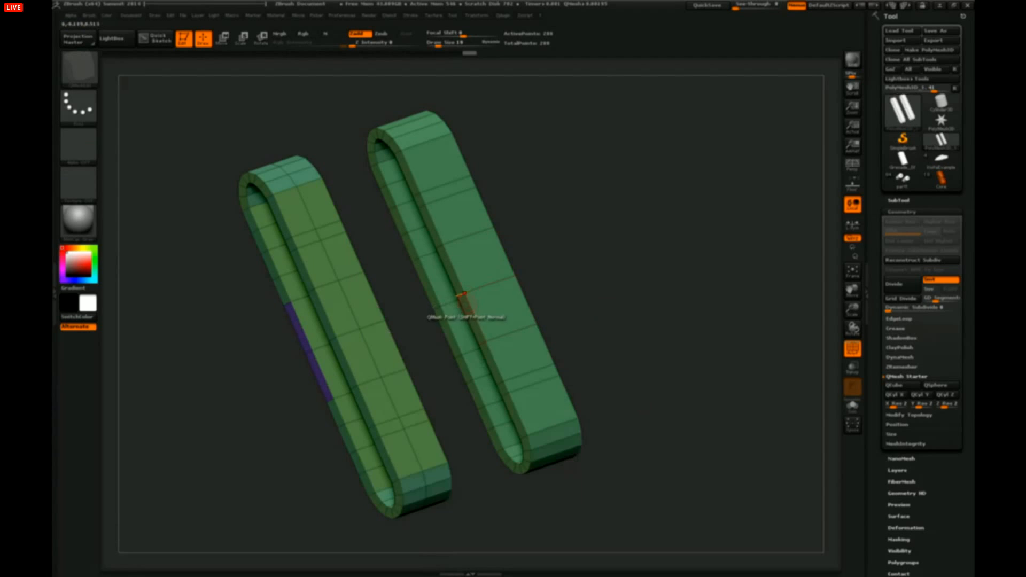
left_click_drag(553, 285, 518, 235)
left_click_drag(474, 315, 452, 229)
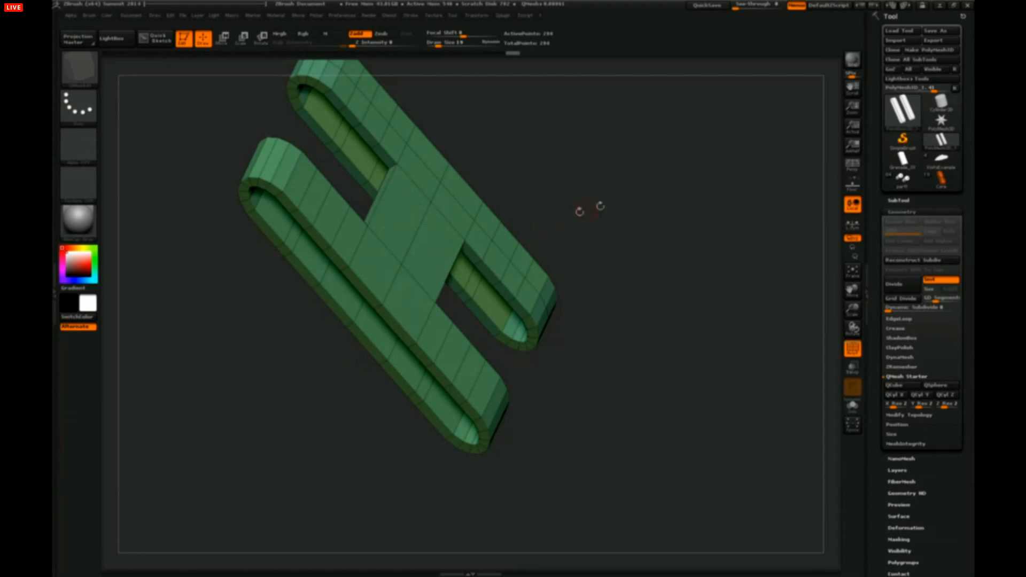
left_click_drag(588, 208, 658, 249)
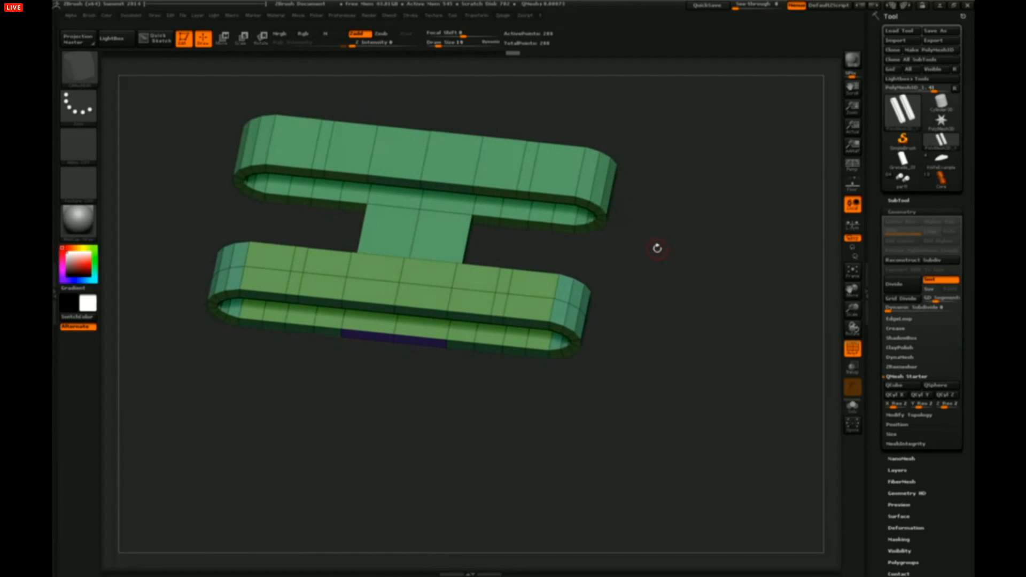
mouse_move(669, 204)
left_mouse_down()
mouse_move(668, 238)
mouse_move(673, 201)
left_mouse_up()
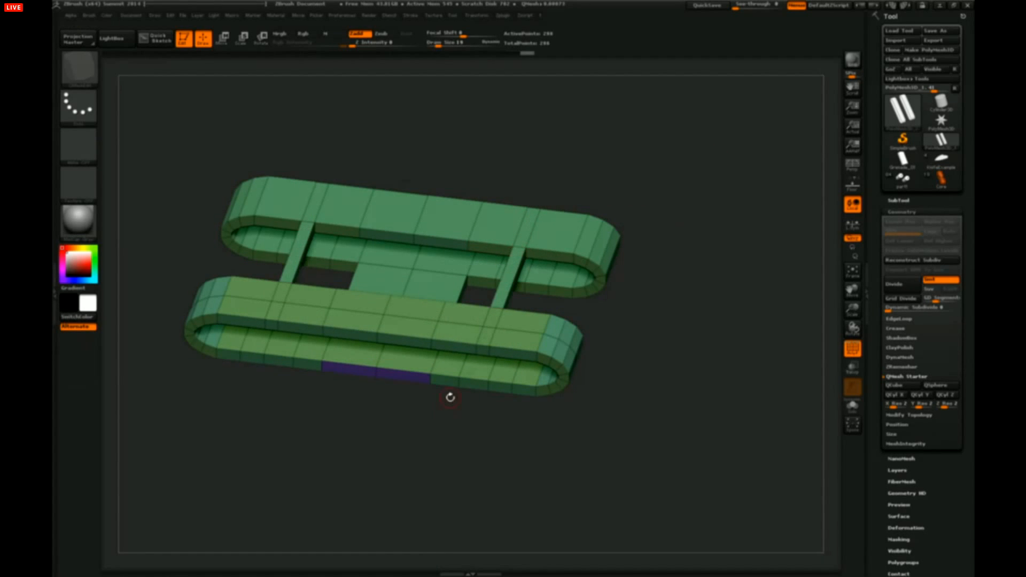
- Extrude the two narrow crossbars upward into tall plates and insert an edge loop near the plates' top edges
mouse_move(658, 255)
left_mouse_down()
mouse_move(676, 240)
mouse_move(618, 270)
mouse_move(568, 280)
mouse_move(609, 226)
mouse_move(602, 240)
mouse_move(678, 205)
mouse_move(652, 249)
mouse_move(626, 197)
mouse_move(628, 179)
left_mouse_up()
key("space")
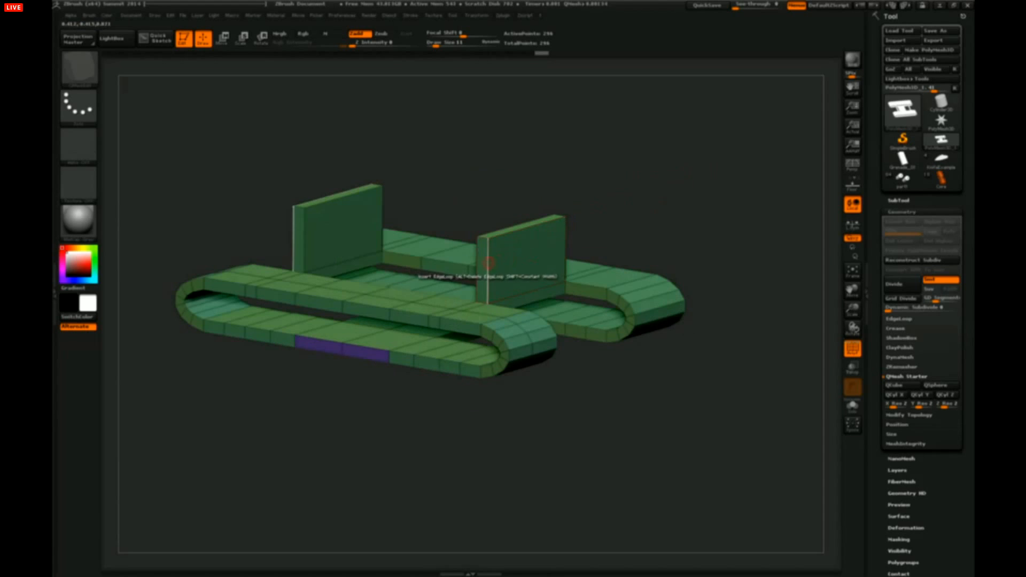
key("space")
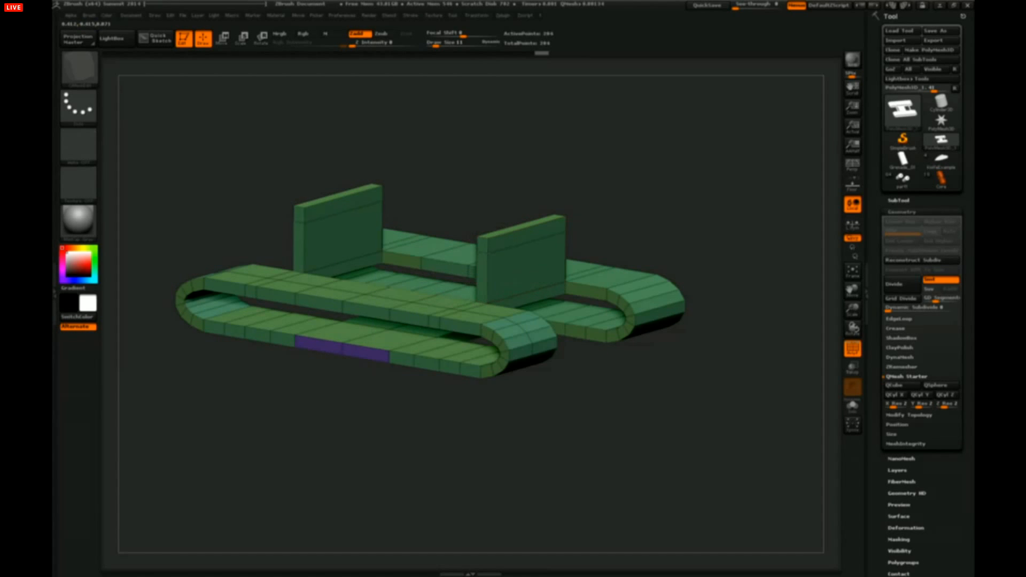
- Extrude the upper strips of both upright plates outward, away from the center, to form flat flanges
mouse_move(601, 197)
left_mouse_down()
mouse_move(648, 194)
mouse_move(607, 212)
left_mouse_up()
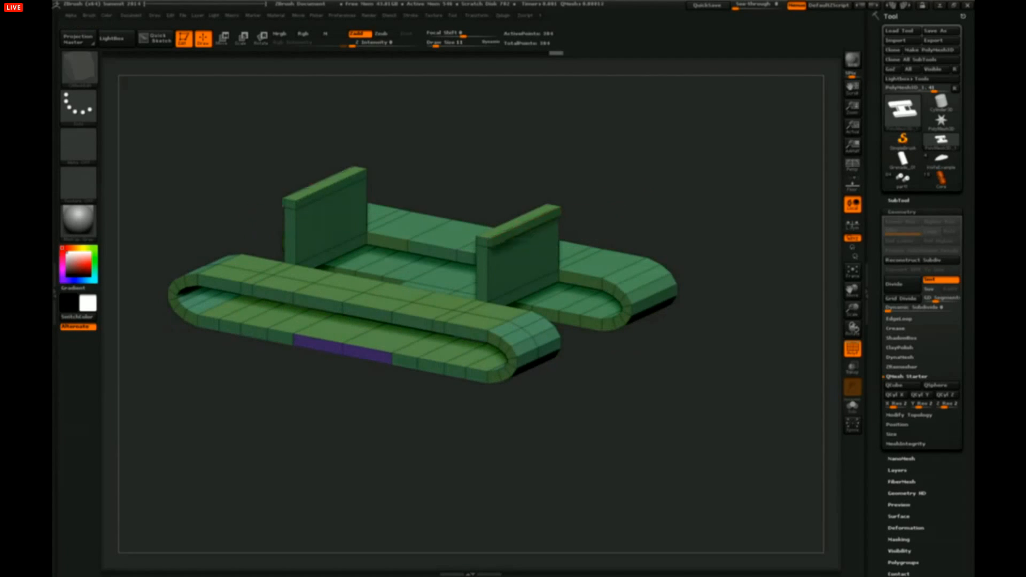
left_click_drag(530, 228, 610, 242)
left_click_drag(657, 267, 703, 214, "alt")
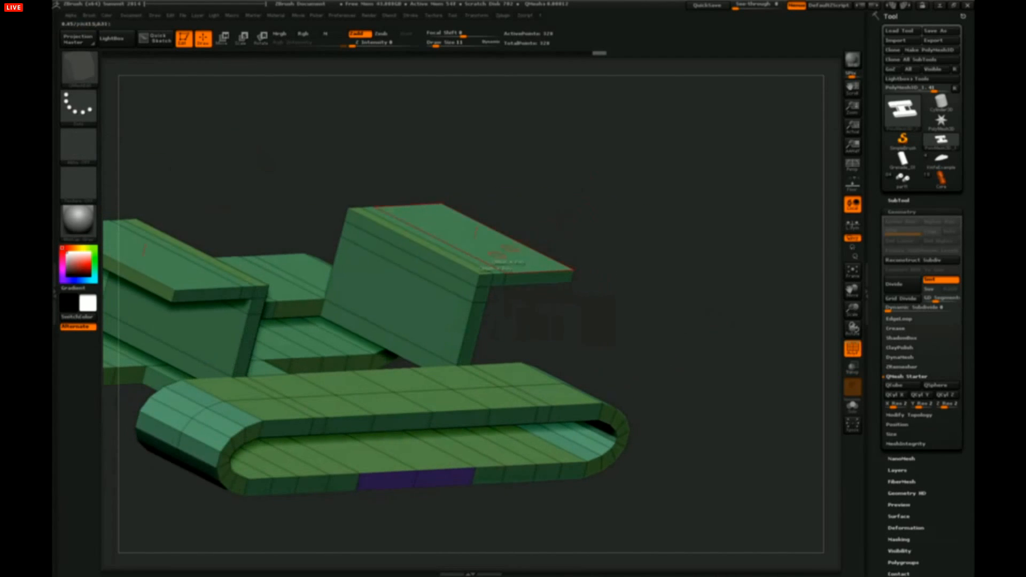
- Set the polygon action to Delete on a single poly and remove the corner polygons joining the flanges to the upright plates
left_click(492, 278, "alt")
left_click_drag(634, 227, 607, 232)
left_click(482, 255, "alt")
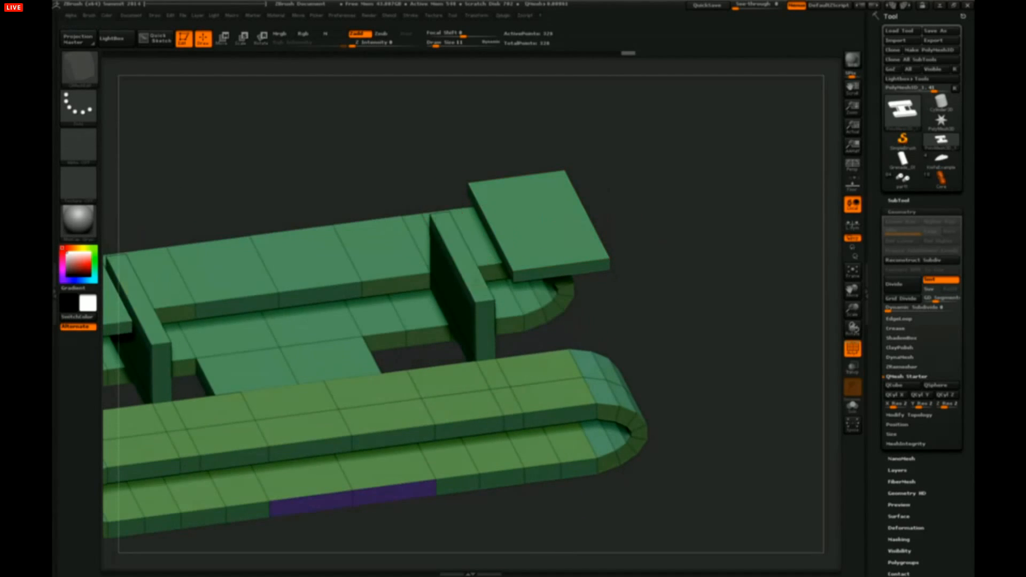
mouse_move(679, 251)
left_mouse_down()
mouse_move(658, 187)
mouse_move(683, 244)
left_mouse_up()
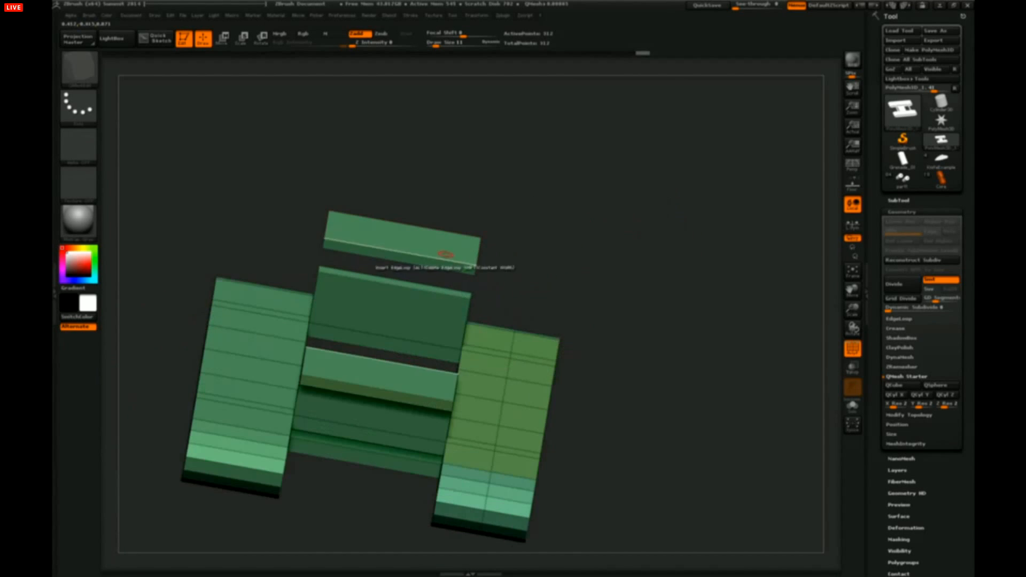
key("space")
left_click(386, 318)
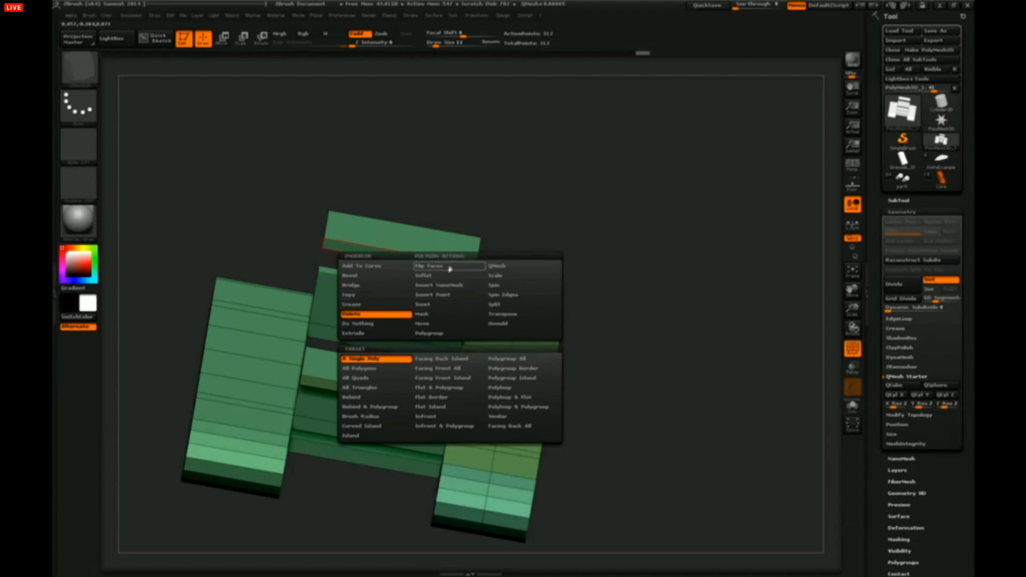
left_click_drag(521, 199, 527, 243)
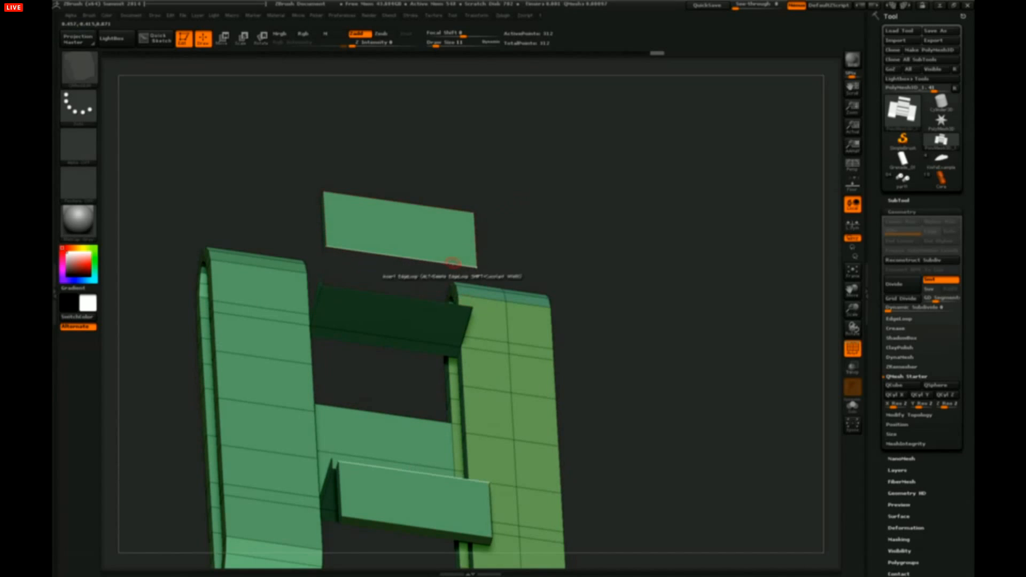
- Set the edge action to Bridge with the Two Holes target and bridge each flange to its upright plate with a rounded corner
key("space")
left_click(385, 285)
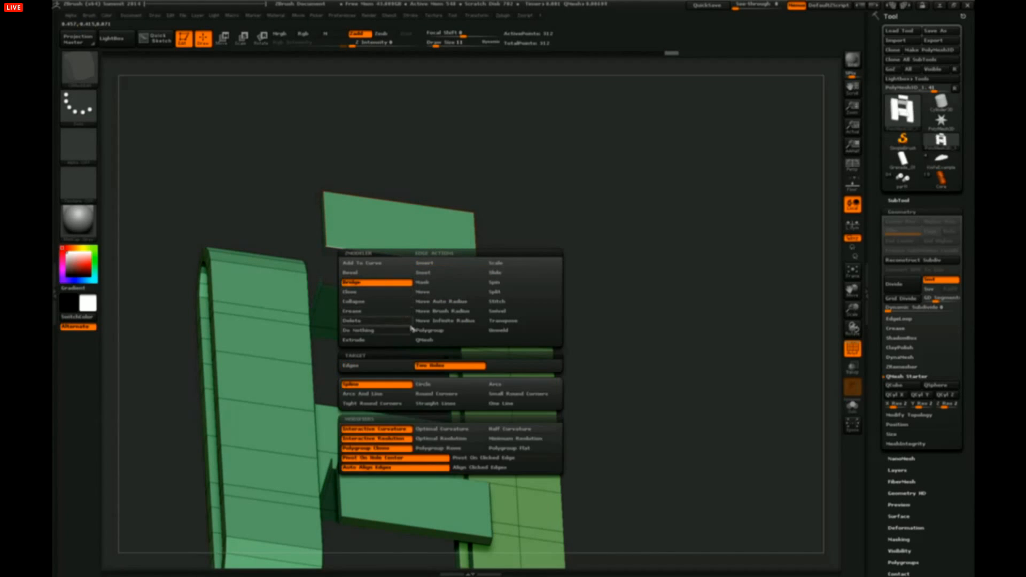
left_click(451, 365)
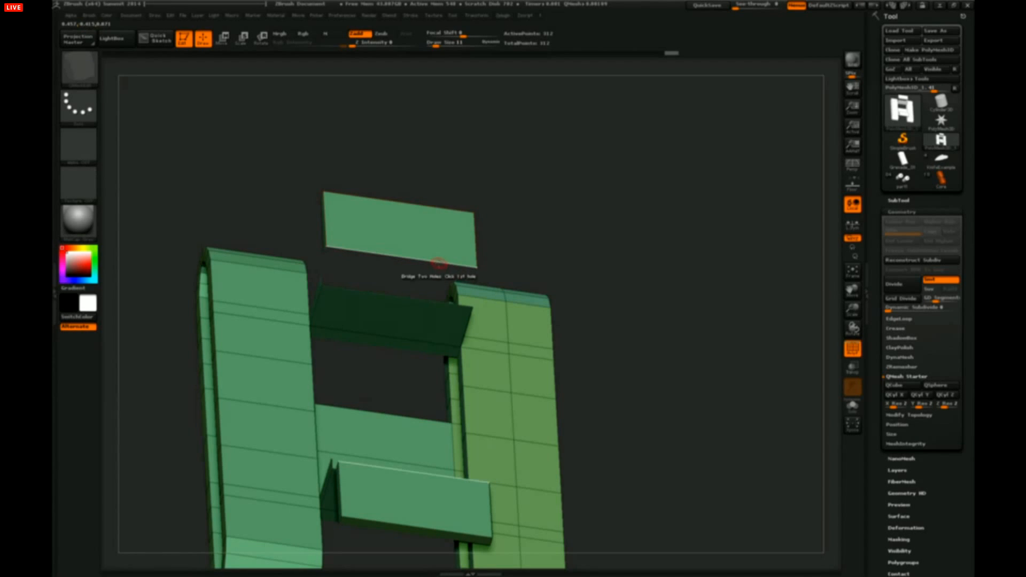
left_click_drag(430, 299, 515, 278)
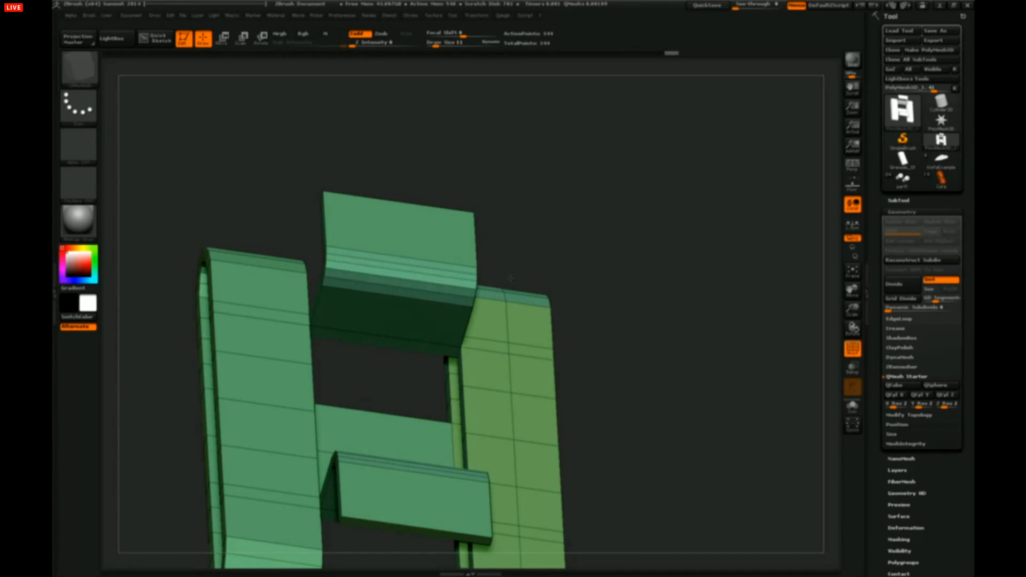
mouse_move(619, 250)
left_mouse_down()
mouse_move(603, 190)
mouse_move(582, 197)
mouse_move(583, 179)
mouse_move(603, 198)
mouse_move(602, 259)
left_mouse_up()
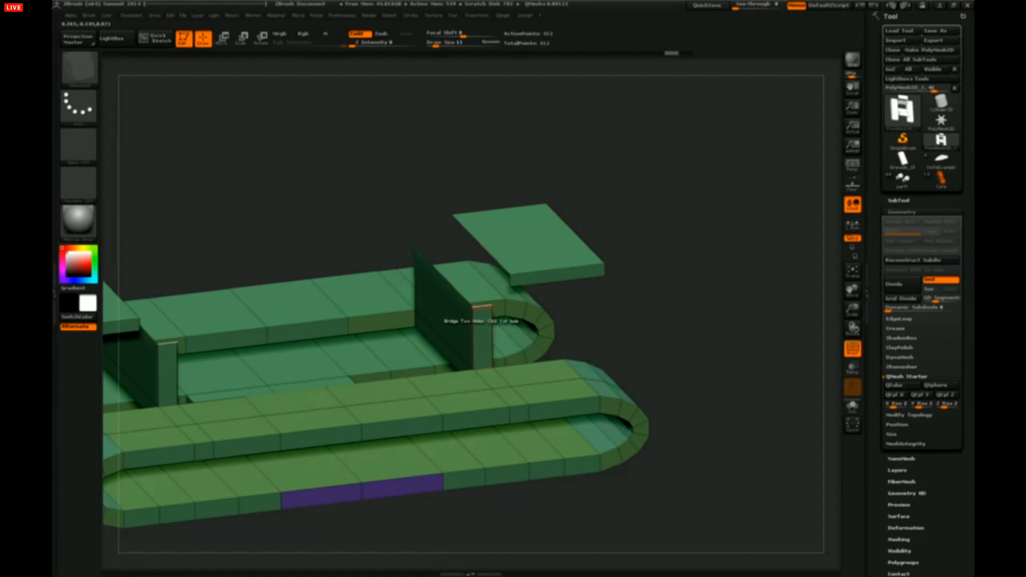
left_click(511, 279)
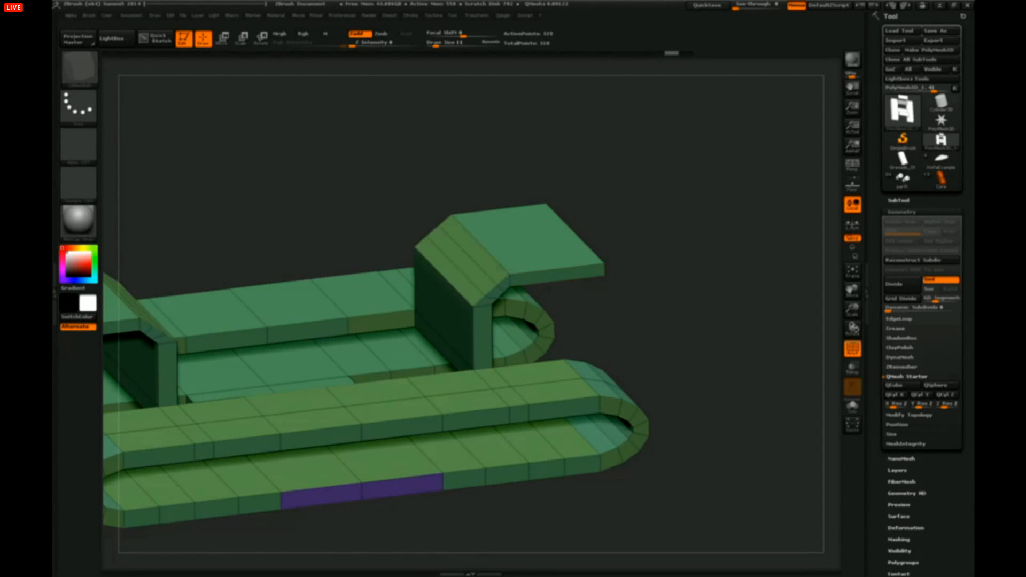
left_click_drag(530, 259, 524, 239)
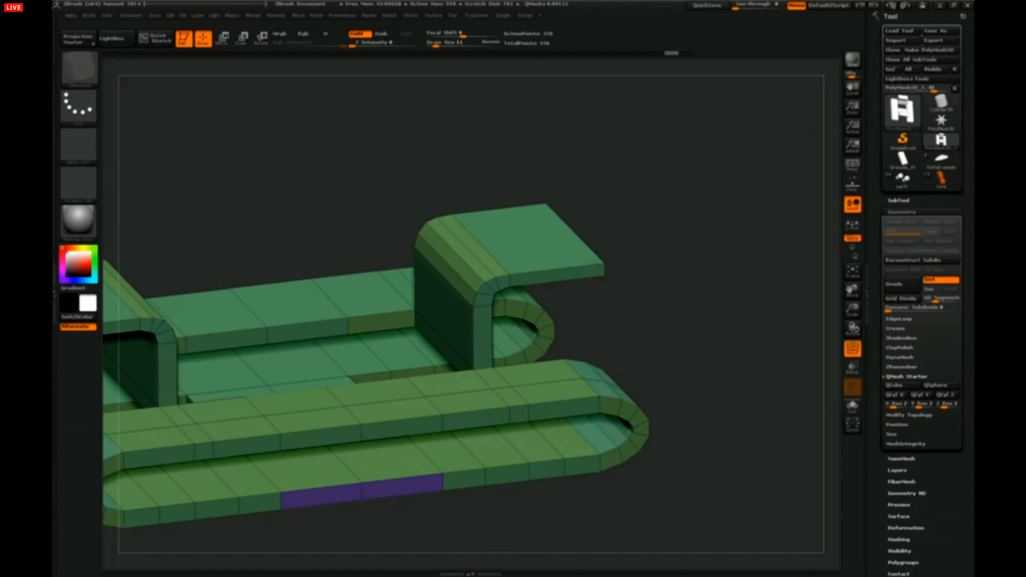
- Set the edge action to Insert and add edge loops across the tracks just inside the upright plates
left_click_drag(620, 251, 510, 257, "alt")
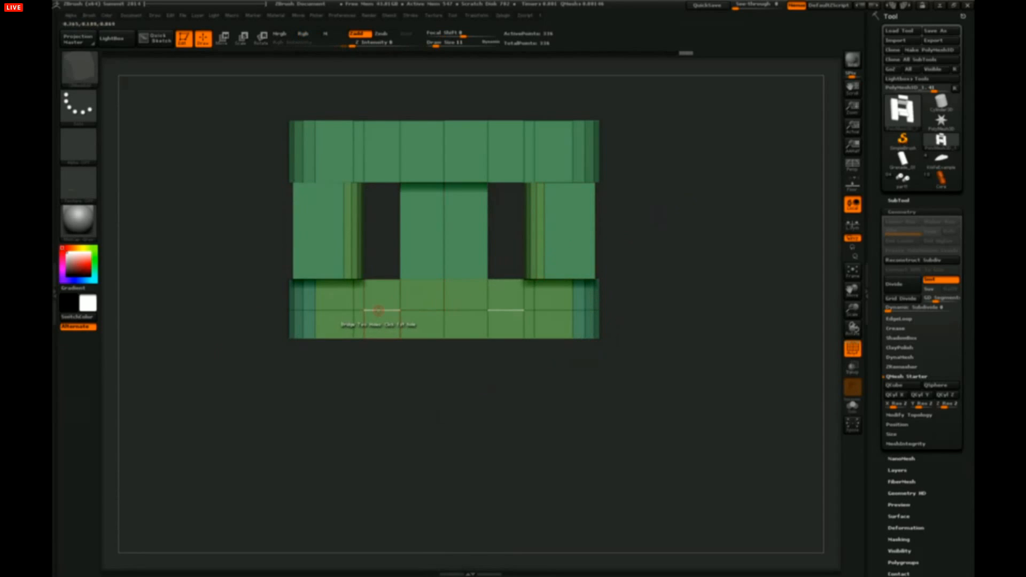
key("space")
left_click(379, 310)
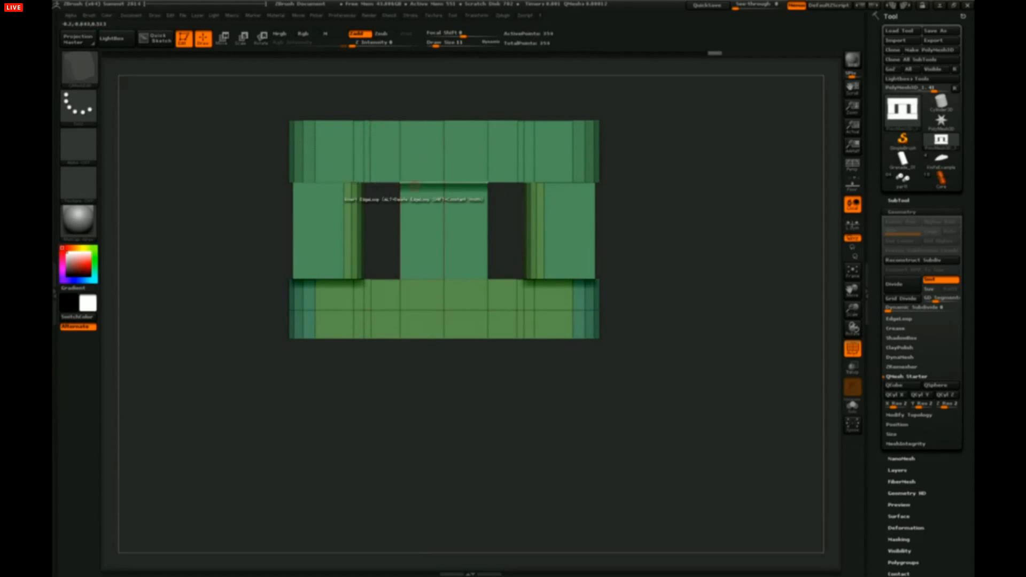
- Extrude the inner row of polygons on the track's upper surface between the upright plates into a raised strip using QMesh
left_click_drag(620, 302, 659, 305)
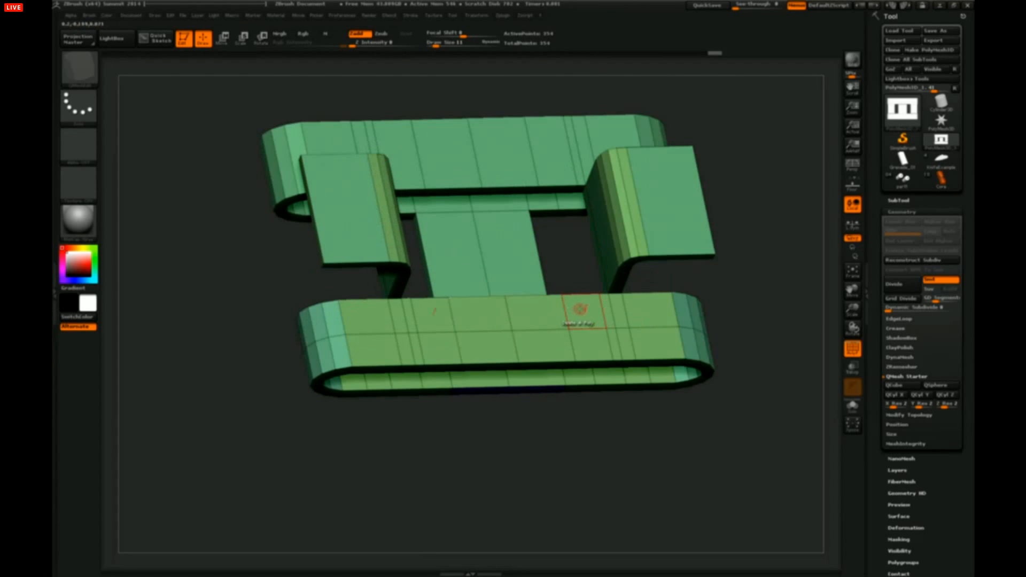
left_click_drag(579, 309, 476, 317)
left_click_drag(735, 253, 561, 322)
key("space")
left_click(604, 276)
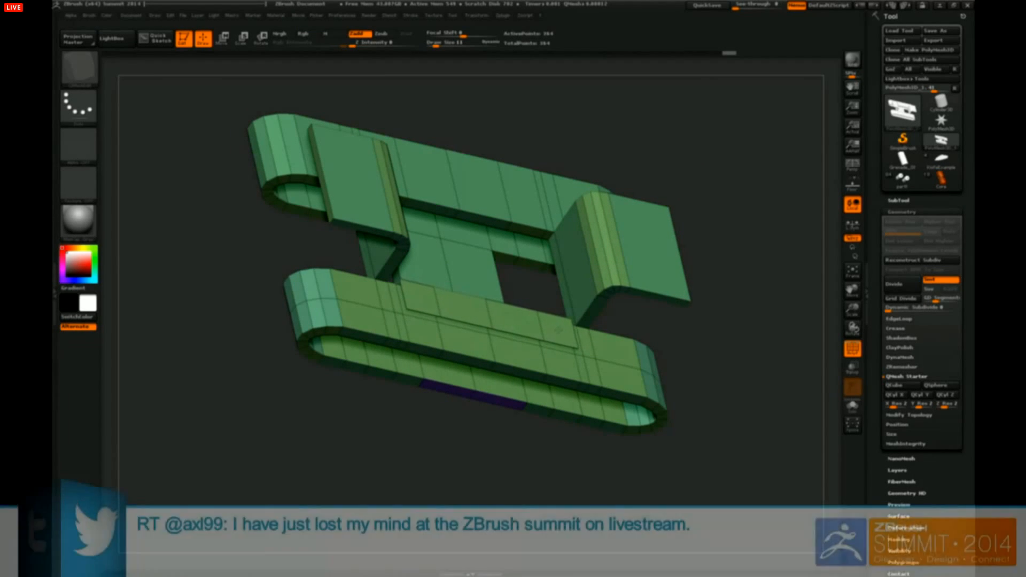
left_click_drag(560, 327, 568, 310)
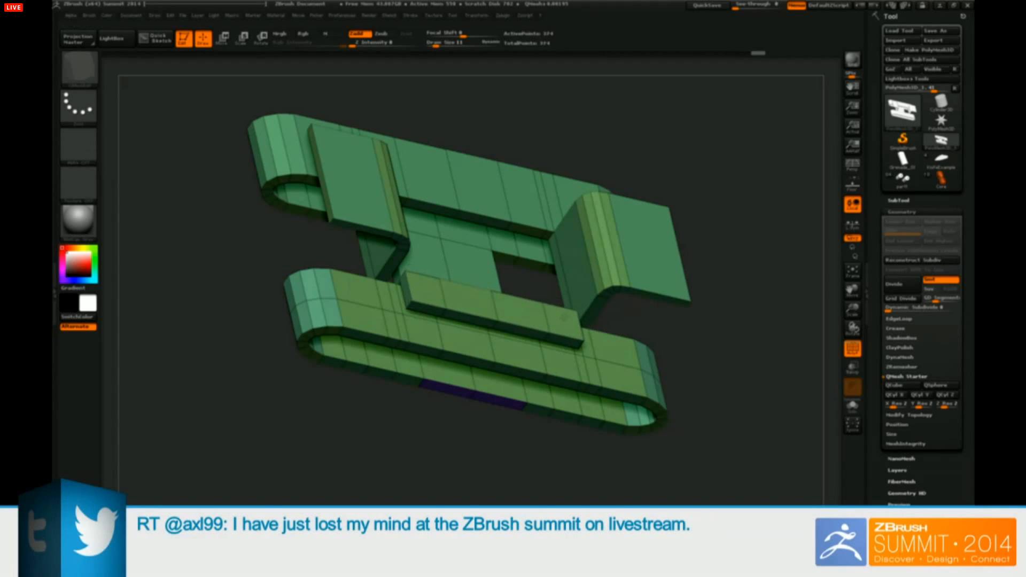
- Set the polygon action to Extrude with Flat Island and Step By Brush, and try extending the raised strip's inner side
left_click_drag(732, 299, 705, 258, "alt")
key("space")
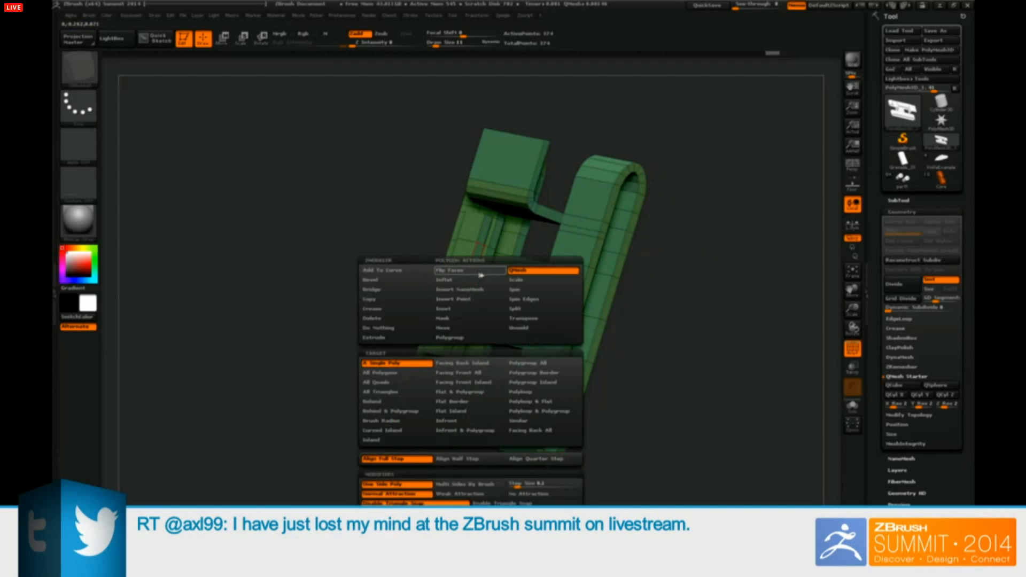
left_click(422, 338)
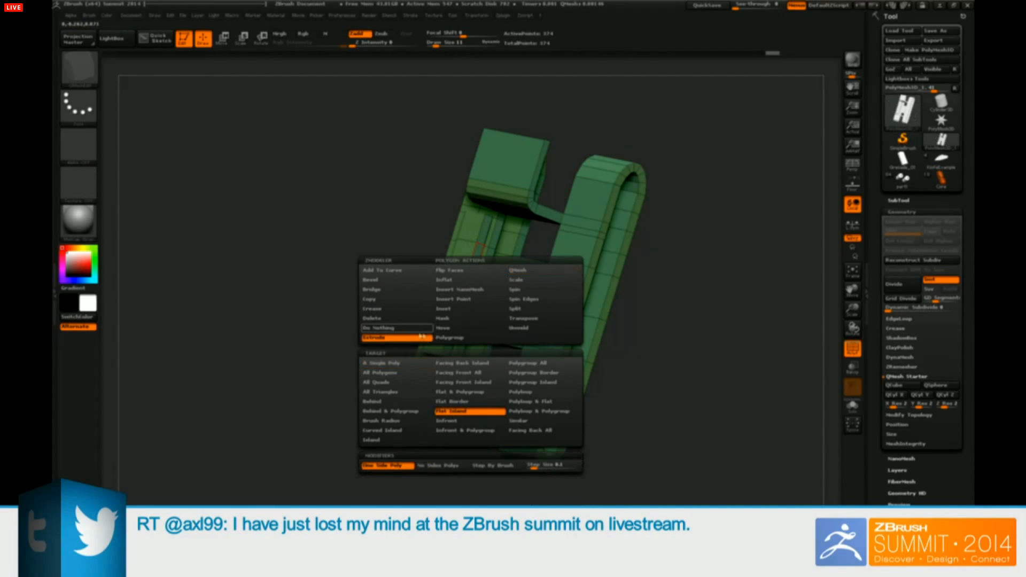
left_click(514, 468)
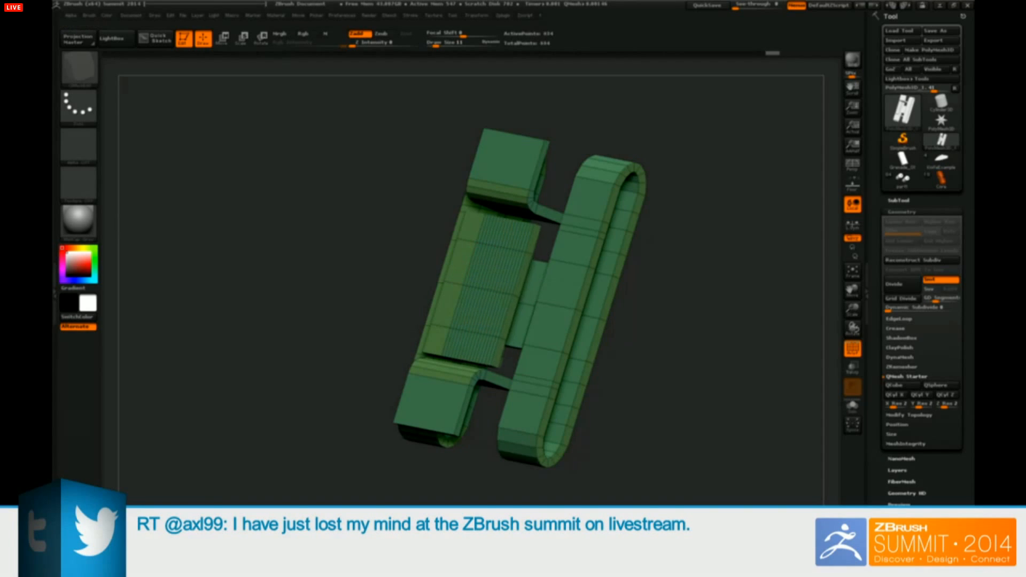
key("ctrl+z")
key("space")
left_click(678, 261)
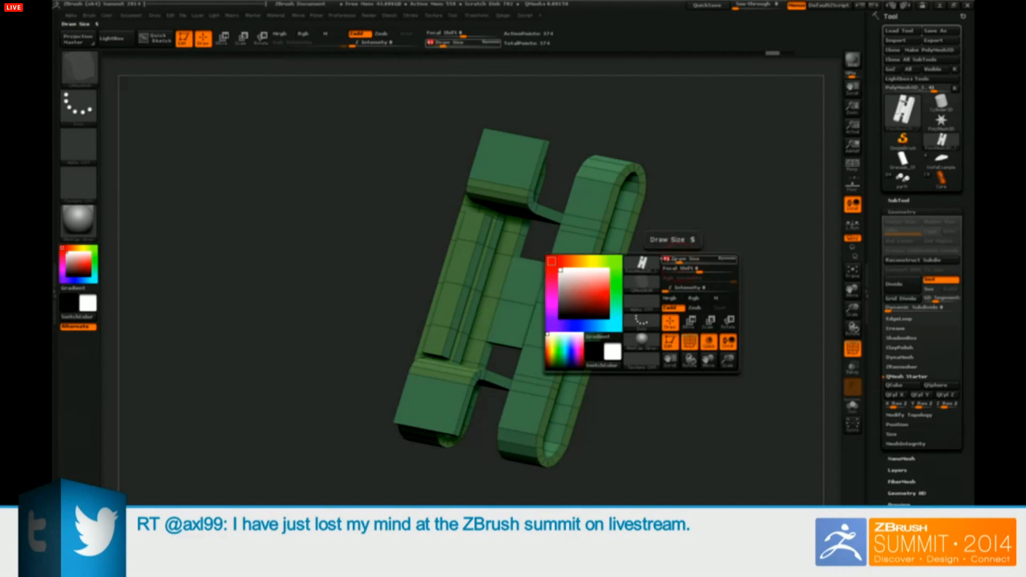
mouse_move(503, 282)
left_mouse_down()
mouse_move(689, 274)
mouse_move(748, 211)
mouse_move(715, 238)
left_mouse_up()
key("ctrl+z")
- Set the draw size to 110 and extrude the raised strip's inner side across to the opposite track as a segmented plate
key("space")
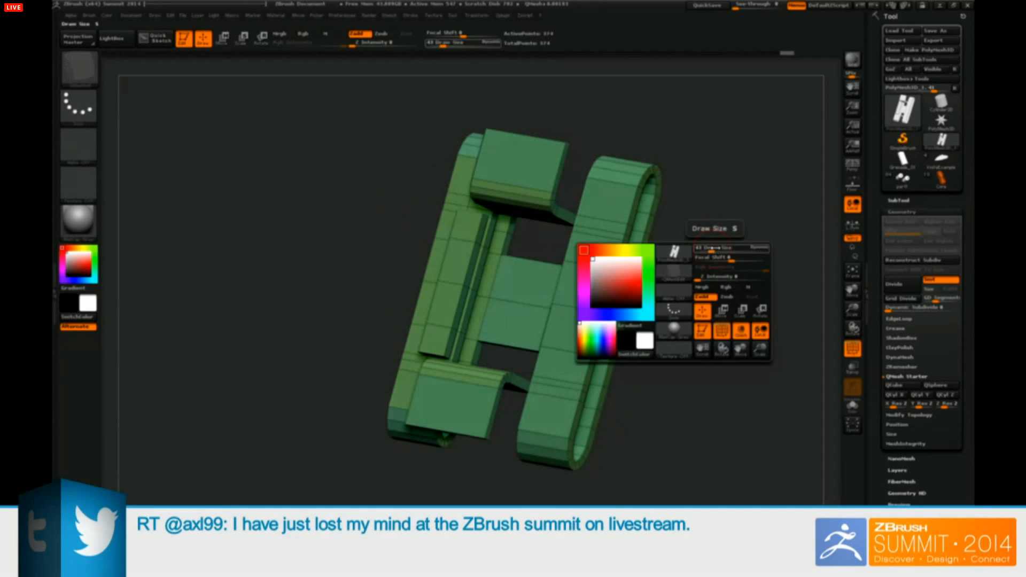
left_click(719, 248)
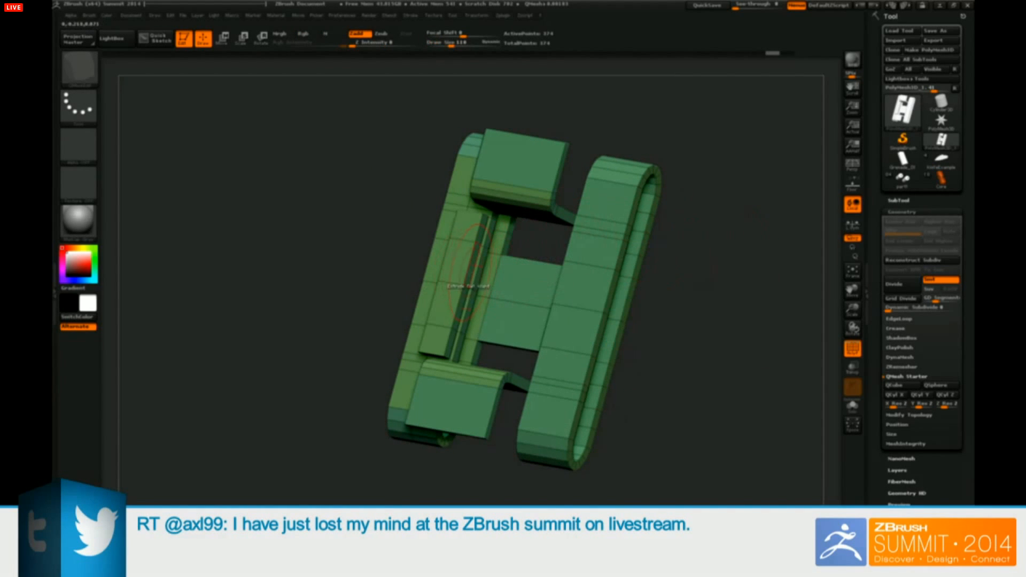
left_click_drag(470, 273, 657, 225)
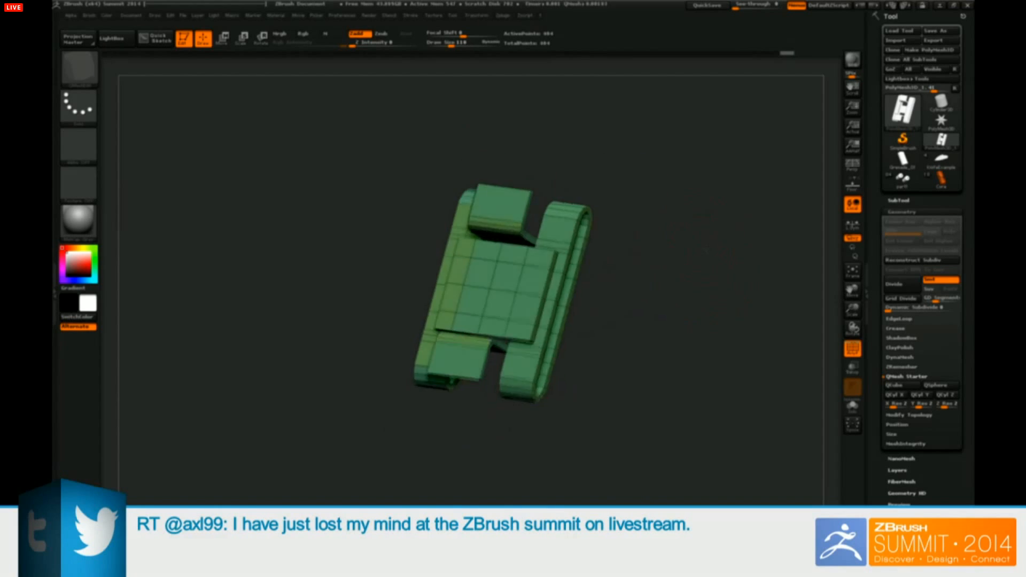
- Insert edge loops close to the top plate's borders near each track using the Insert edge action
left_click_drag(707, 250, 754, 224)
key("space")
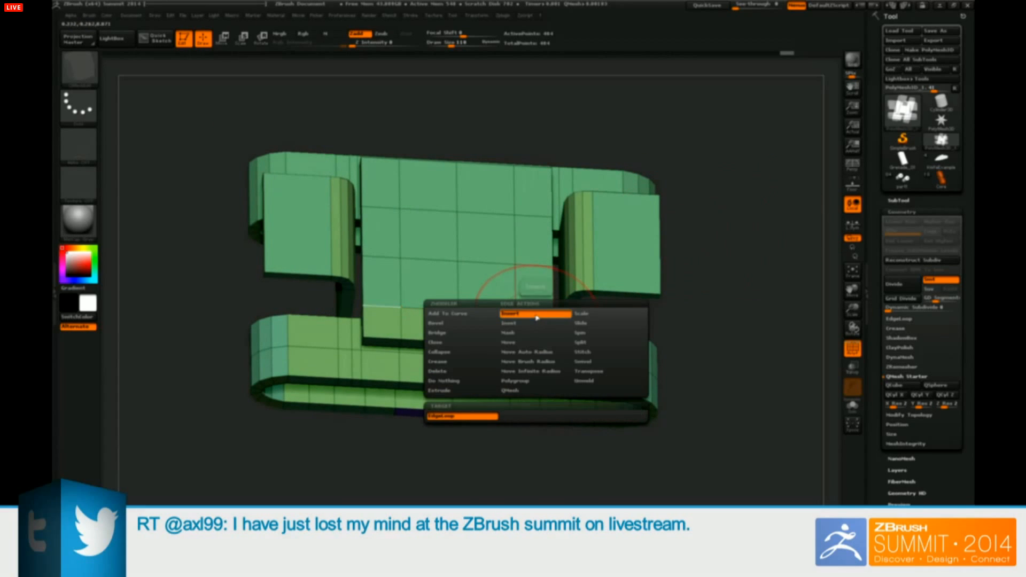
left_click(536, 315)
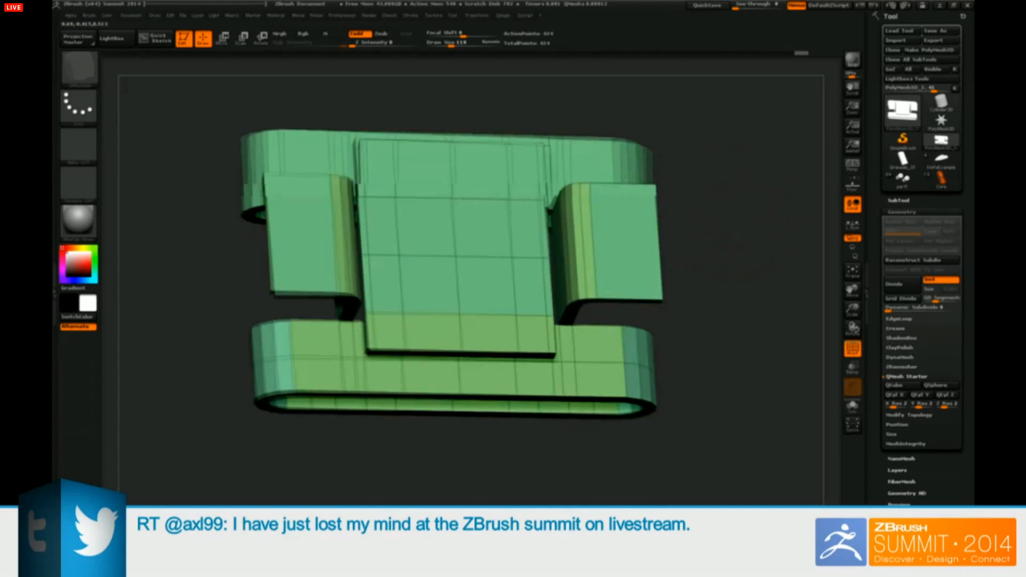
left_click_drag(743, 222, 749, 224)
left_click(552, 344)
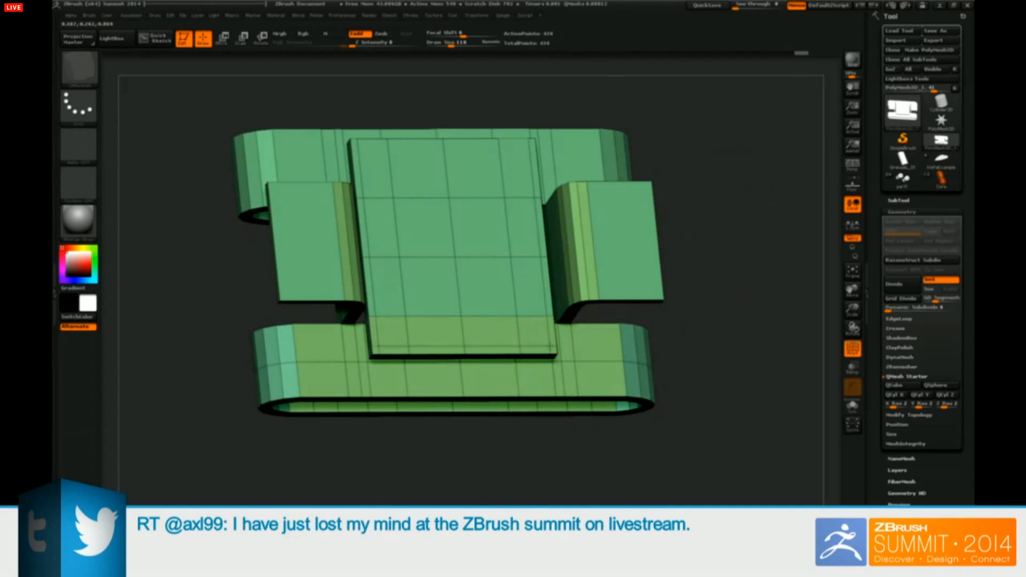
left_click(535, 150)
left_click_drag(725, 267, 749, 272, "shift")
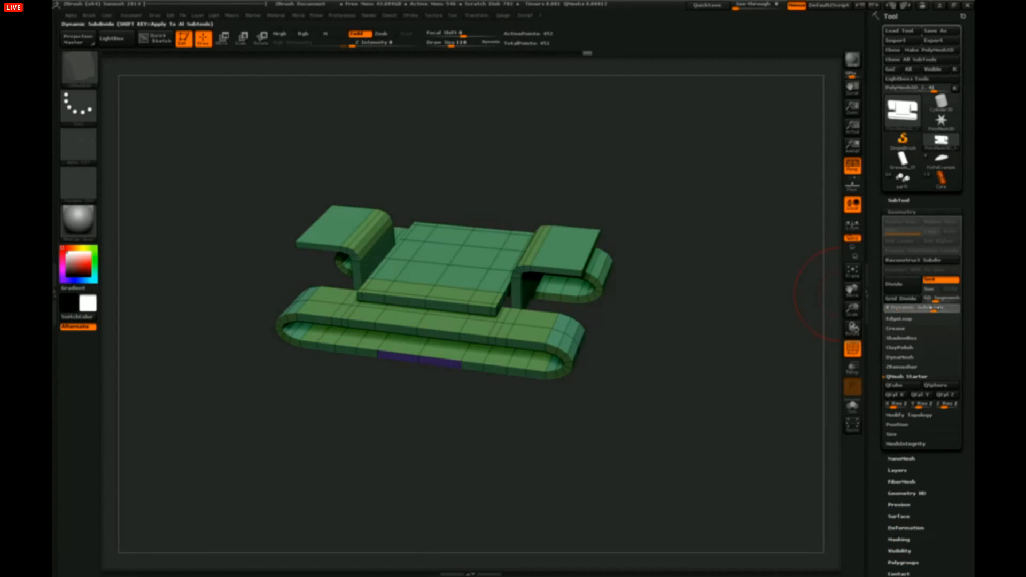
- Set Dynamic Subdivide to 4 and compare the smoothed preview with the unsmoothed mesh
left_click(931, 307)
left_click_drag(705, 309, 733, 287)
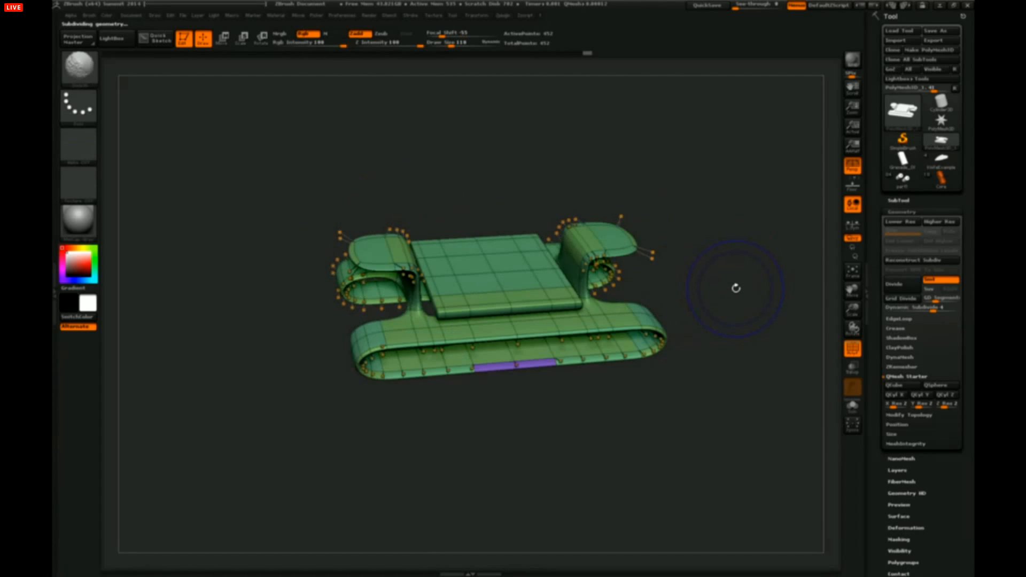
key("shift+d")
key("d")
key("shift+d")
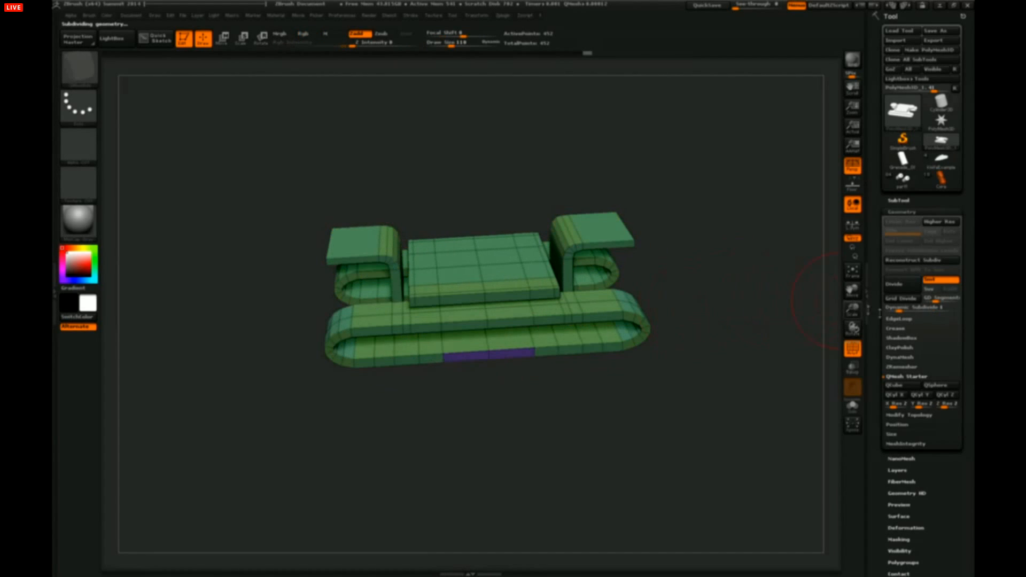
- Open the Crease settings and examine the vehicle with its wireframe temporarily hidden
left_click(897, 328)
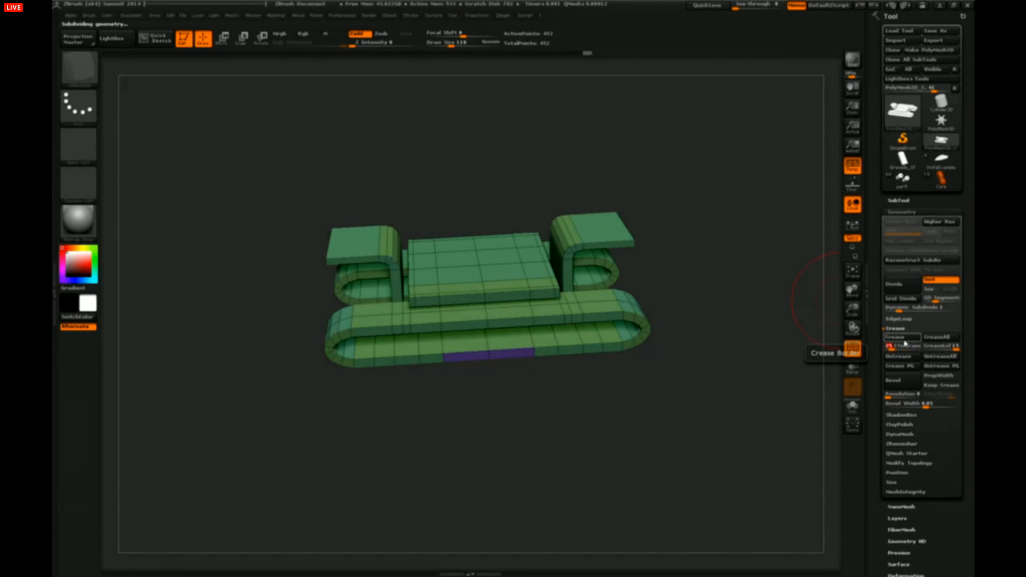
left_click_drag(747, 307, 778, 291)
left_click(852, 353)
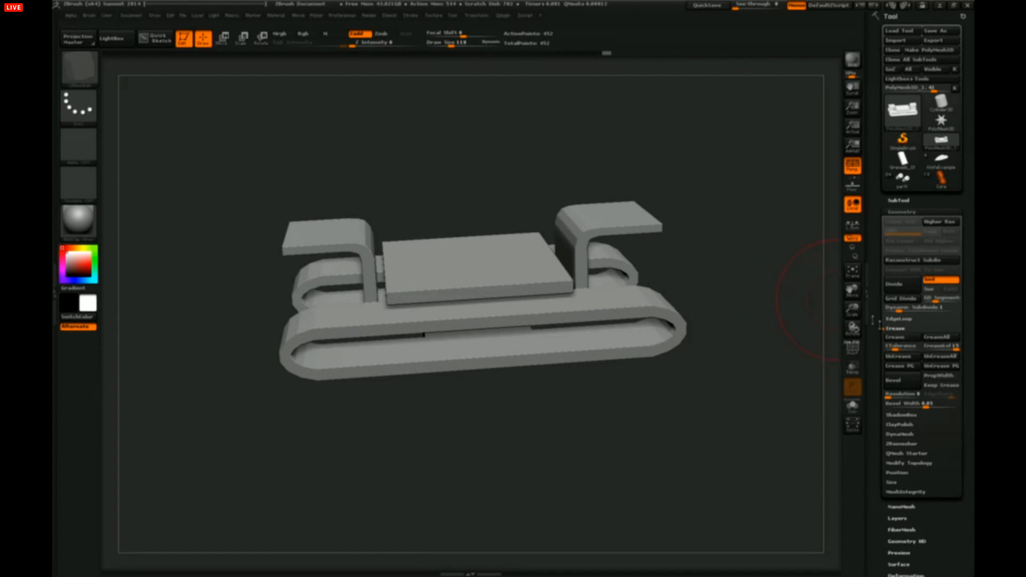
left_click_drag(796, 300, 844, 359, "alt")
left_click(853, 350)
- Try to crease the edge at the raised flange's outer end using the Crease edge action
mouse_move(796, 326)
left_mouse_down()
mouse_move(747, 293)
mouse_move(733, 269)
mouse_move(749, 257)
mouse_move(733, 292)
mouse_move(727, 254)
left_mouse_up()
key("space")
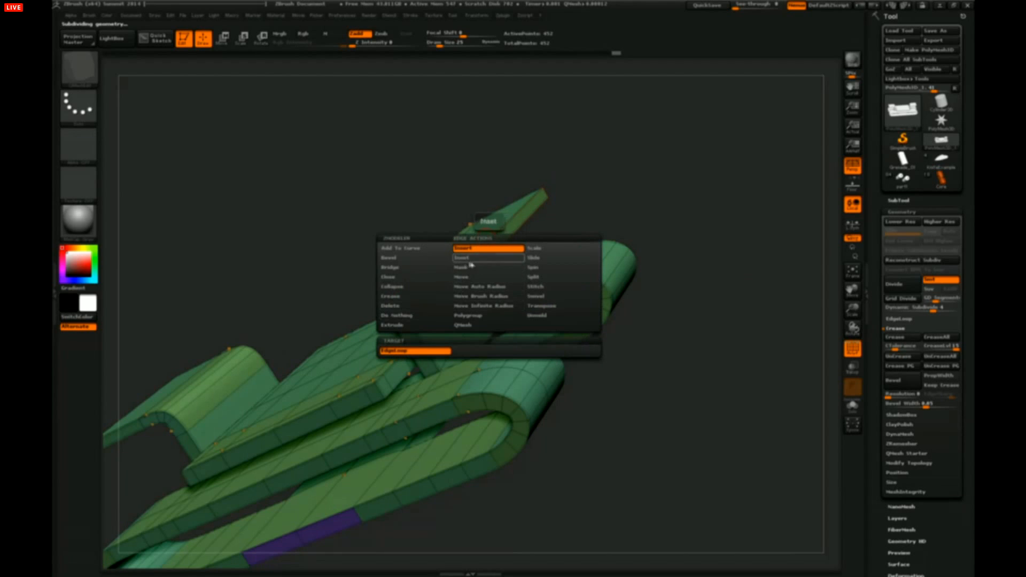
left_click_drag(637, 189, 672, 244)
left_click(582, 172)
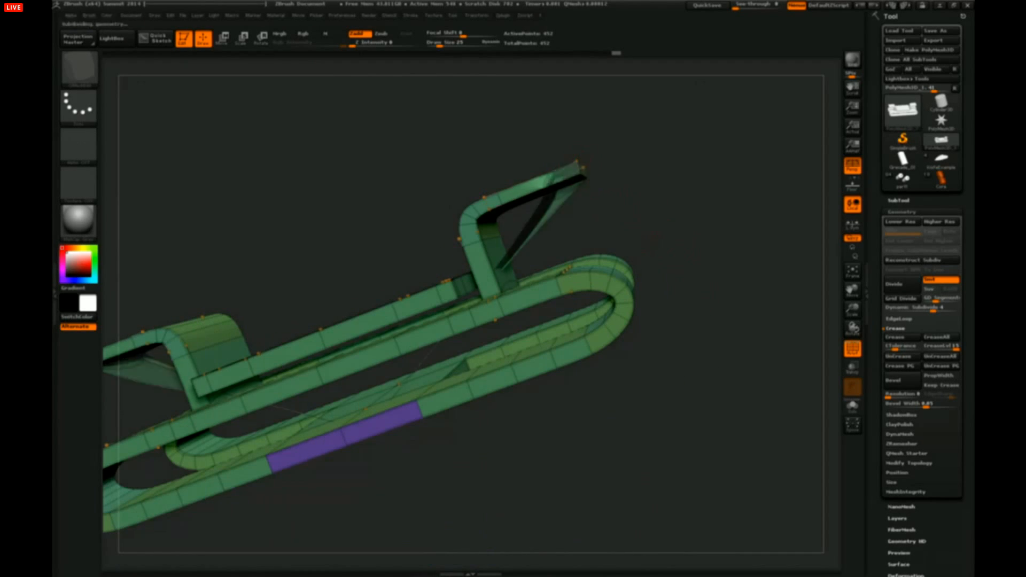
left_click_drag(587, 148, 708, 218)
key("ctrl+z")
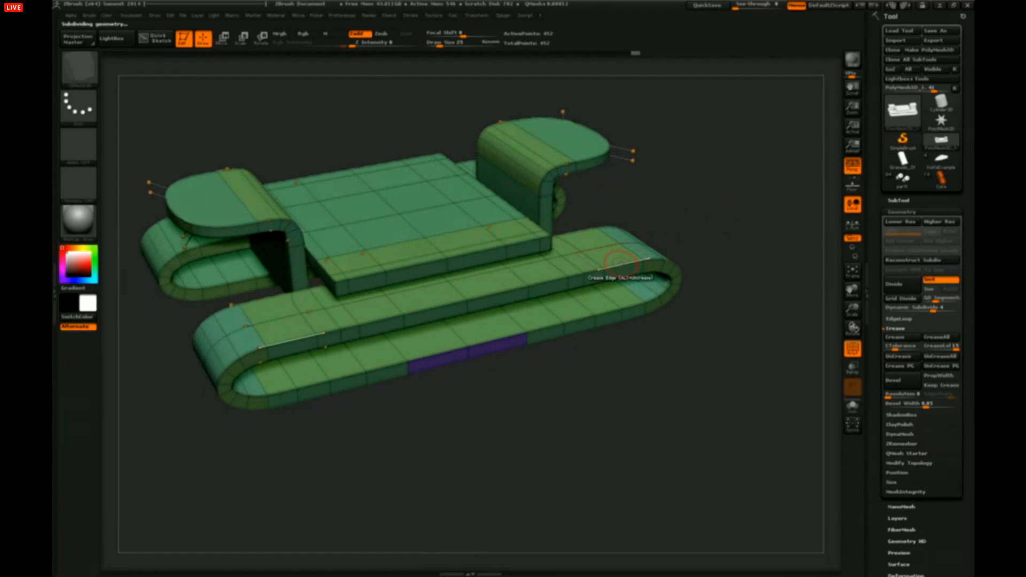
- Set the edge action to Bevel with the EdgeLoop target
key("space")
left_click(545, 300)
left_click(541, 273)
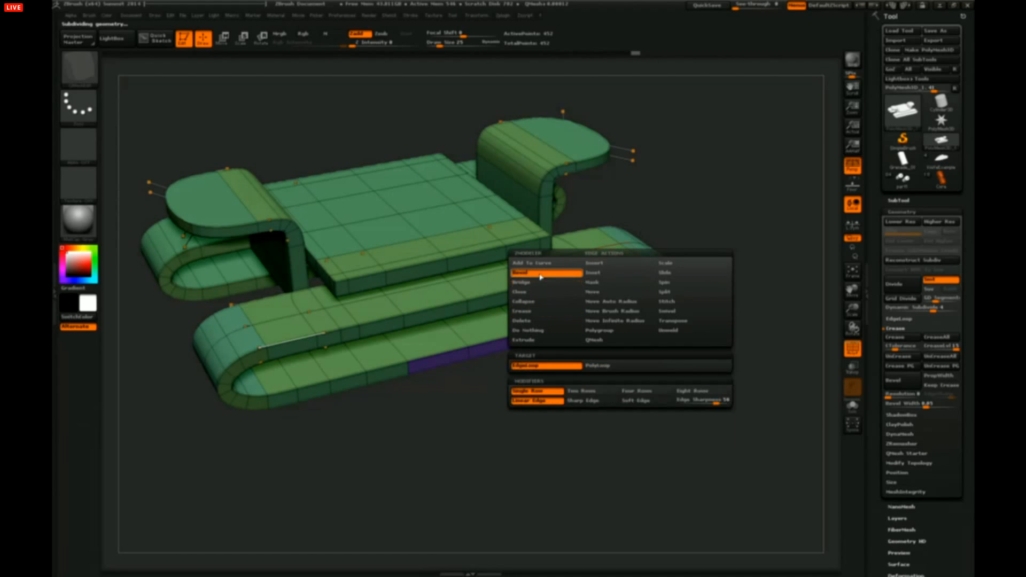
- Try single-row linear bevels along the near track's outer edge loop
left_click_drag(726, 252, 689, 278)
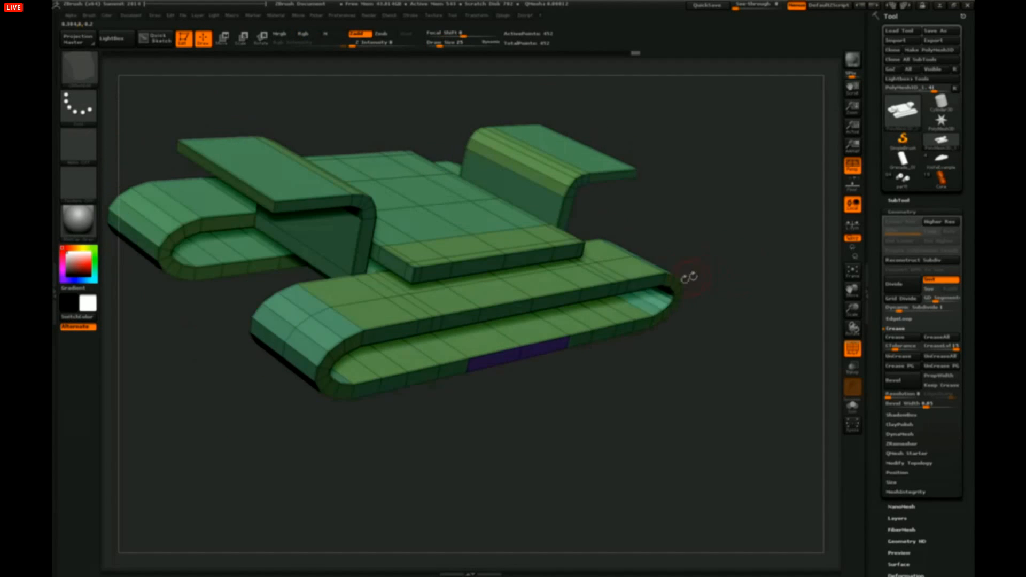
left_click_drag(727, 243, 706, 251)
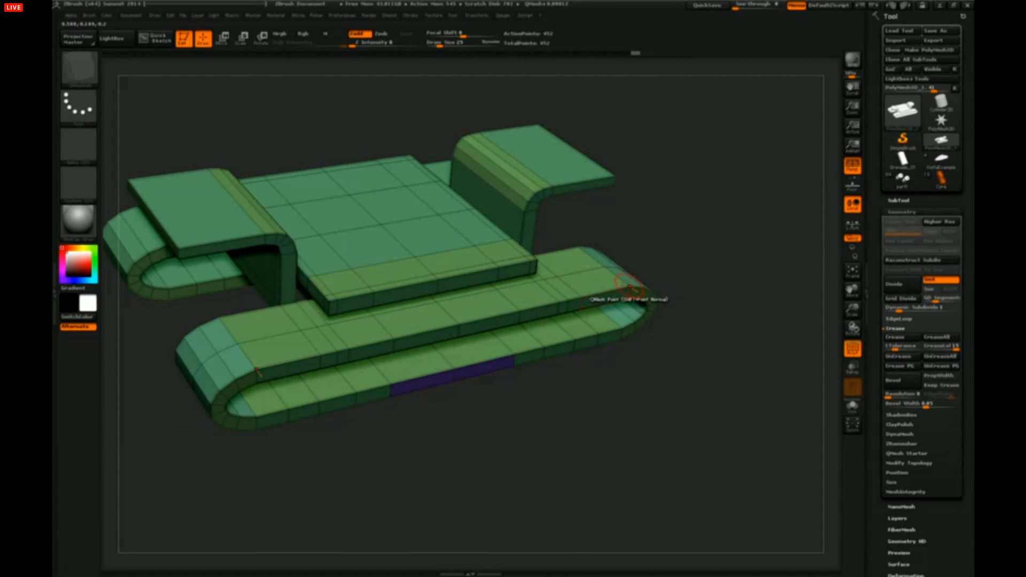
left_click_drag(676, 265, 604, 303)
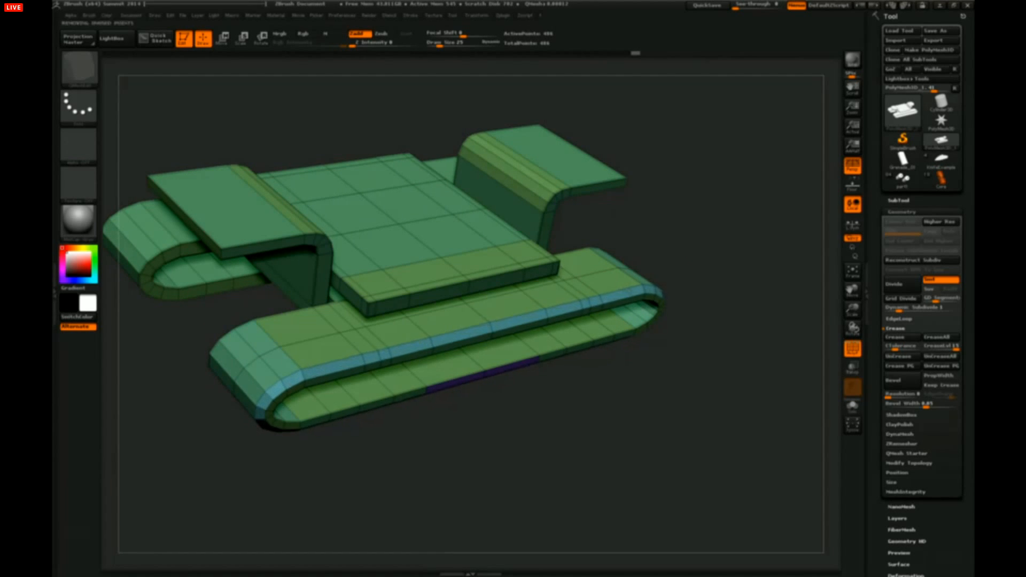
left_click_drag(707, 254, 713, 278)
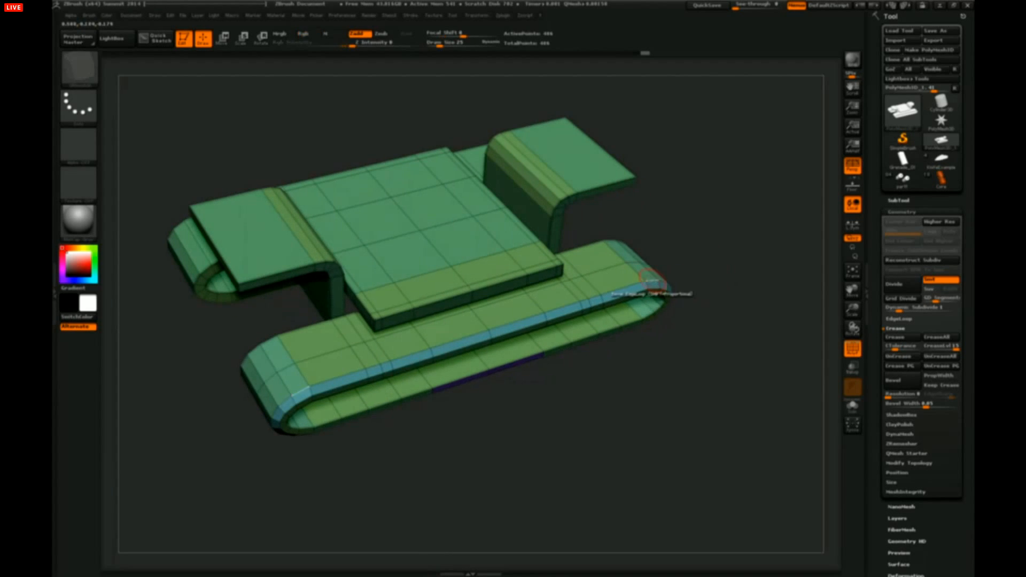
left_click(652, 280)
left_click_drag(633, 285, 635, 293)
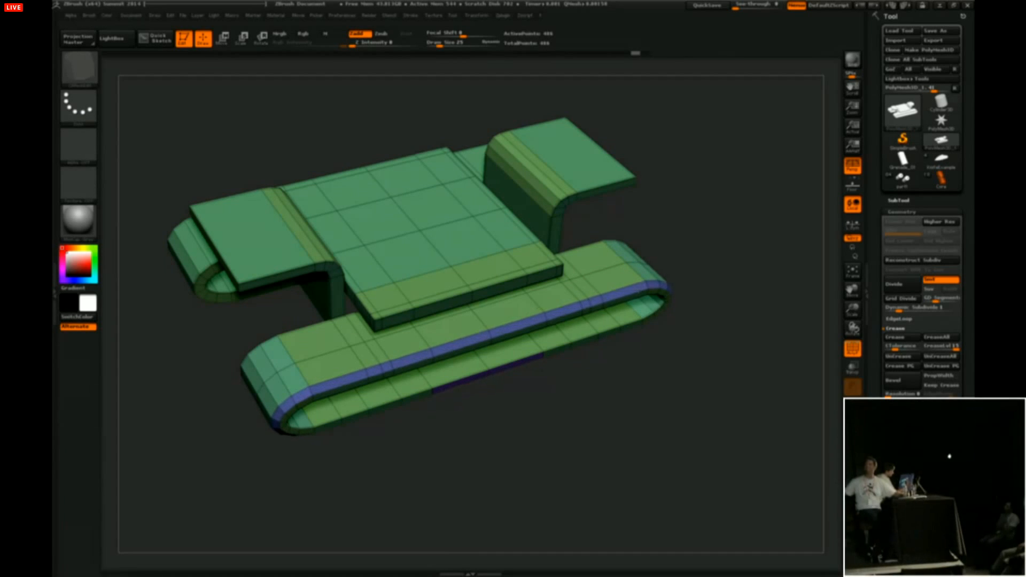
key("ctrl+z")
- Set the bevel to Four Rows with Soft Edge, bevel the near track's outer edge and check it without wireframe
key("space")
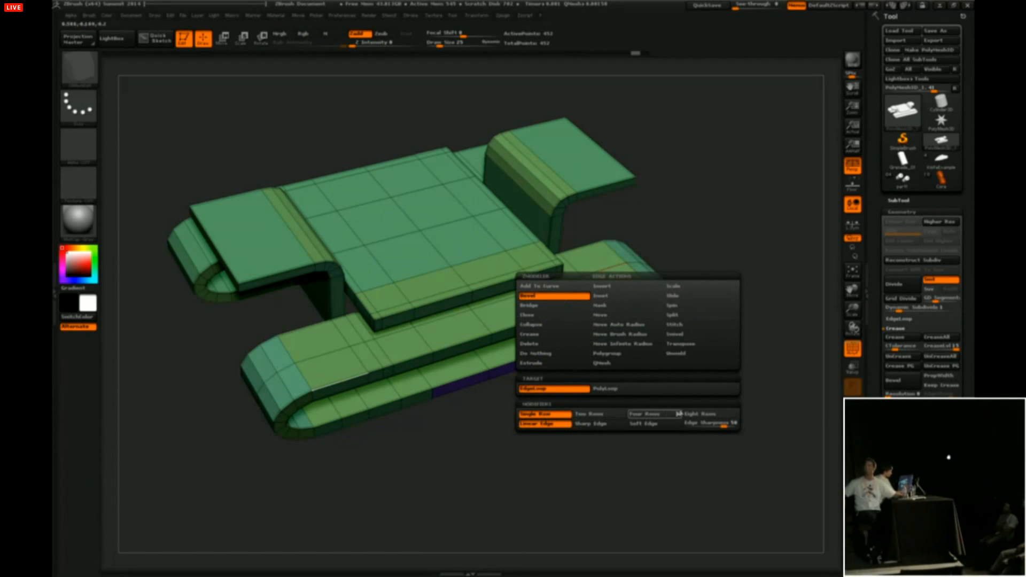
left_click(655, 415)
left_click(654, 424)
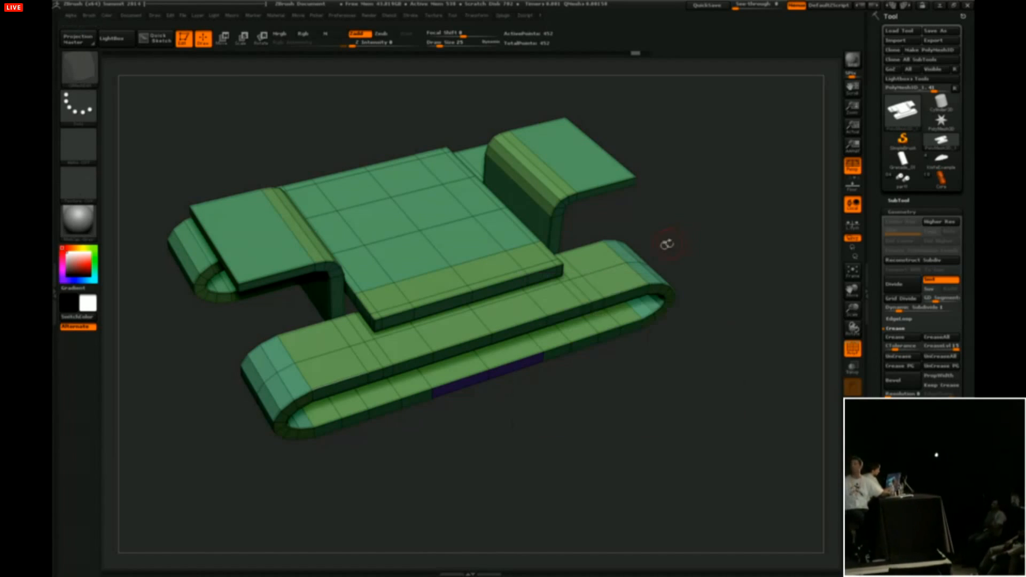
left_click(591, 300)
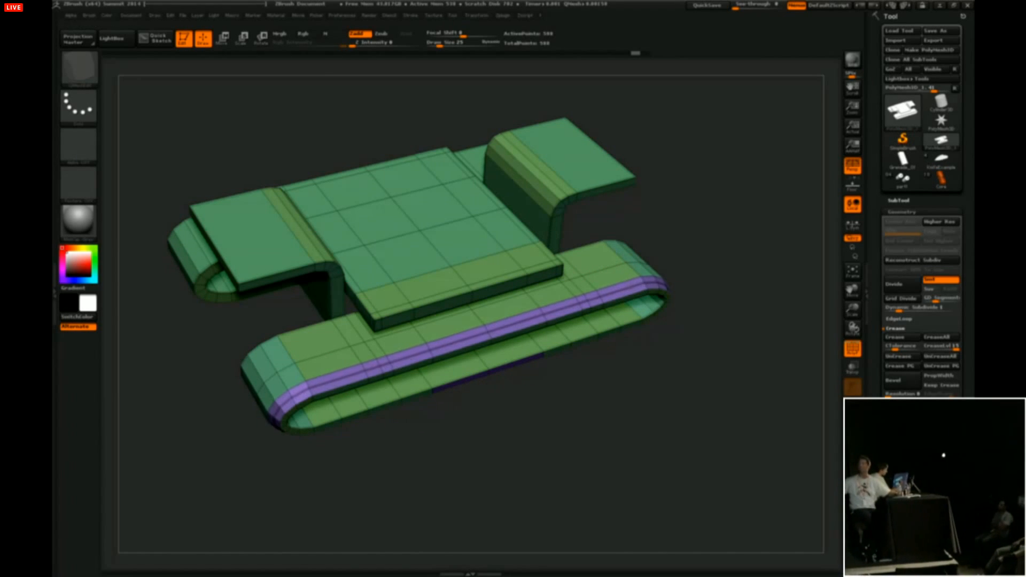
left_click_drag(740, 299, 706, 288)
left_click(850, 350)
key("shift+d")
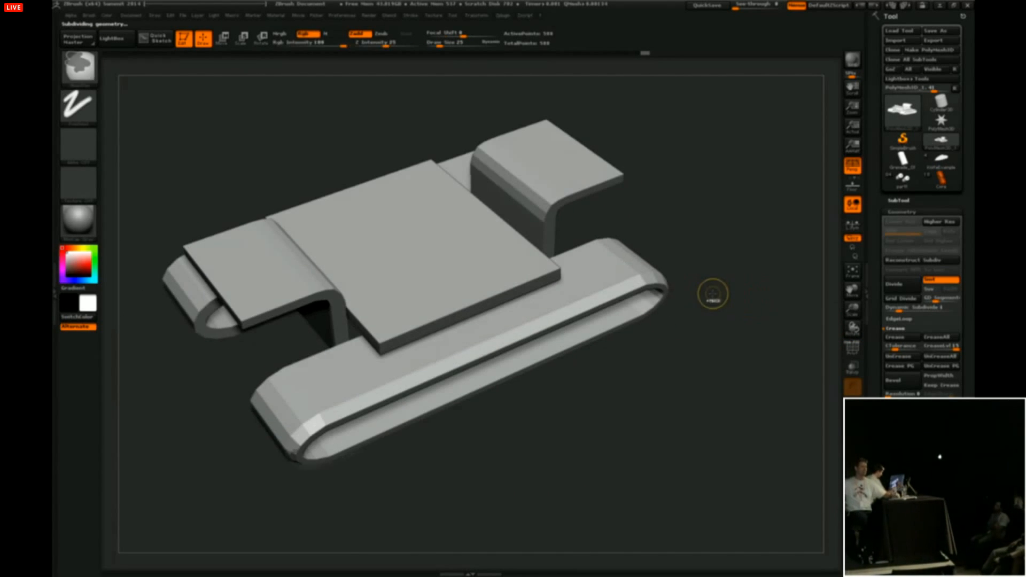
- Change the bevel modifier to Sharp Edge and bevel the near track's outer edge loop
key("space")
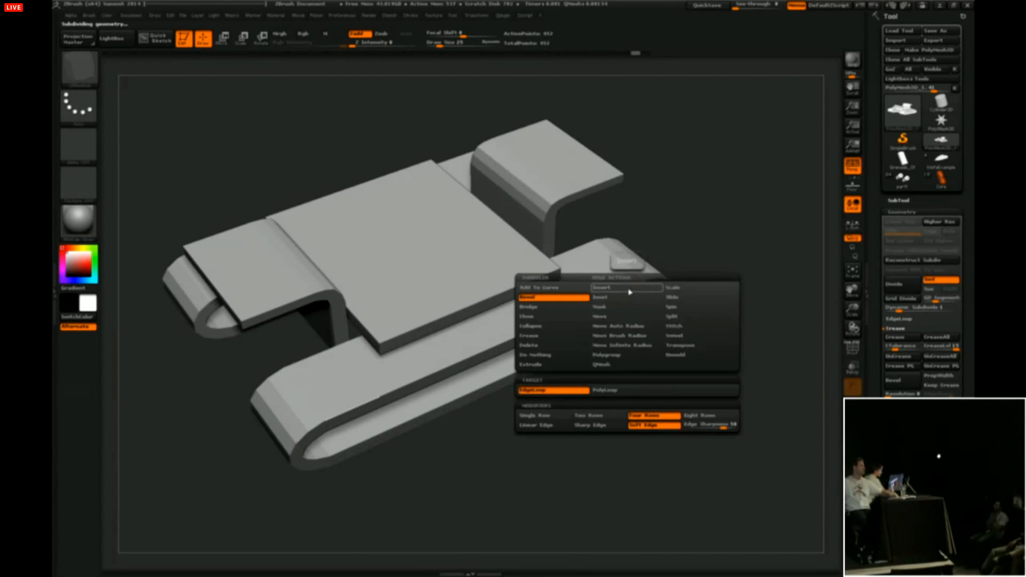
left_click(578, 427)
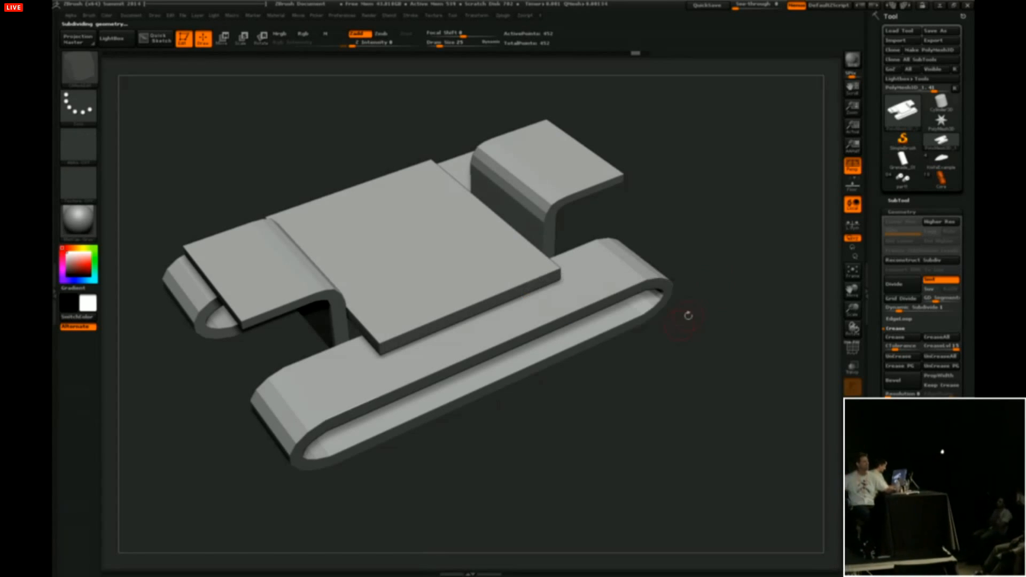
left_click(618, 286)
left_click_drag(632, 286, 626, 288)
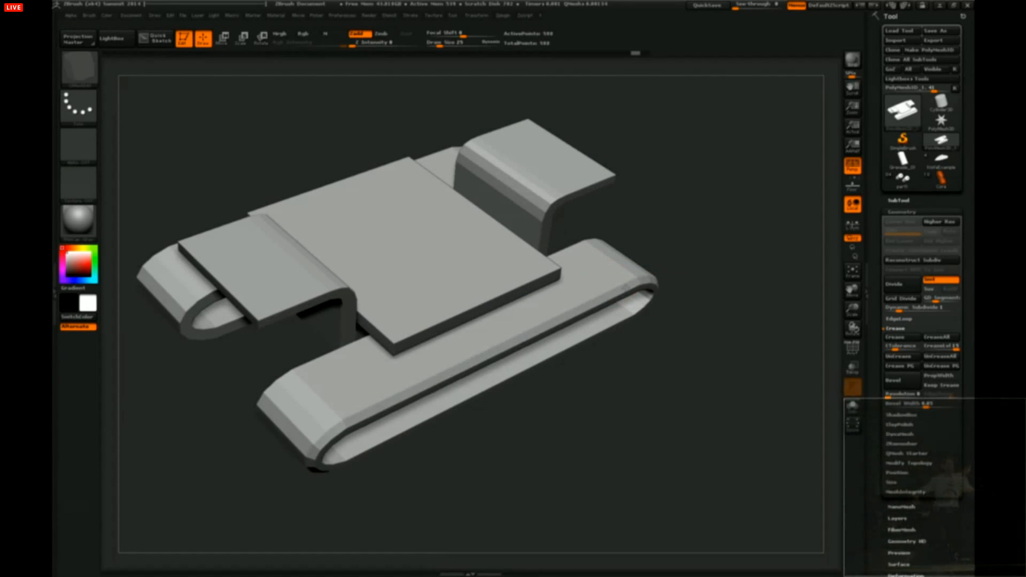
key("d")
left_click_drag(725, 321, 689, 292)
left_click_drag(605, 278, 610, 273)
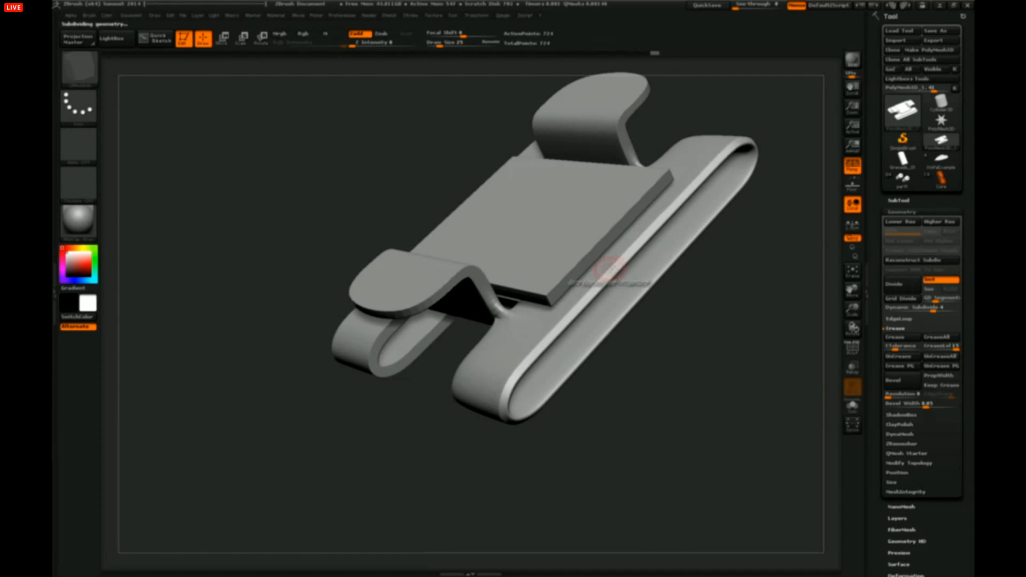
- Inspect the beveled track from several angles with the subdivision preview on and off
left_click_drag(721, 265, 744, 257)
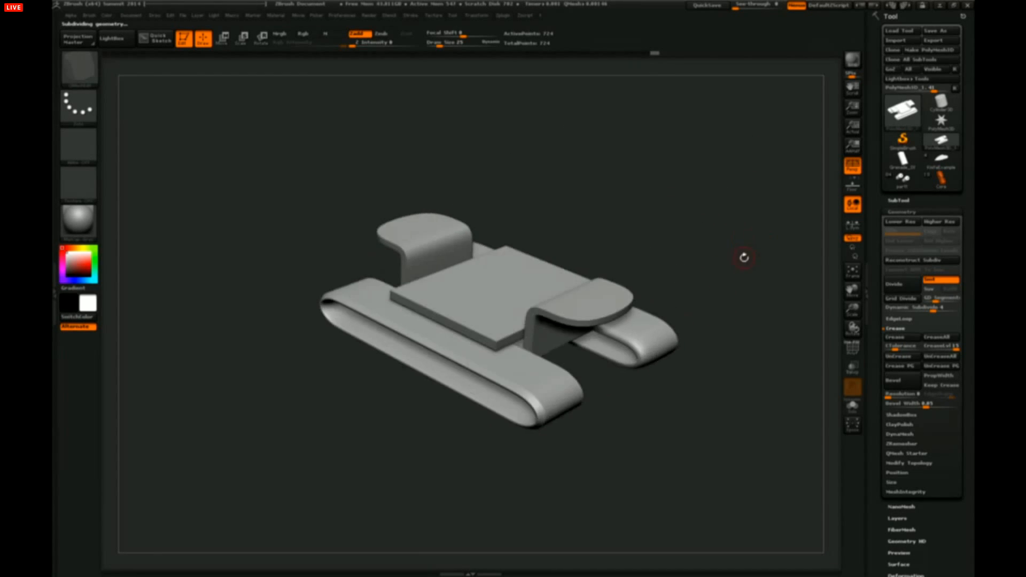
key("shift+d")
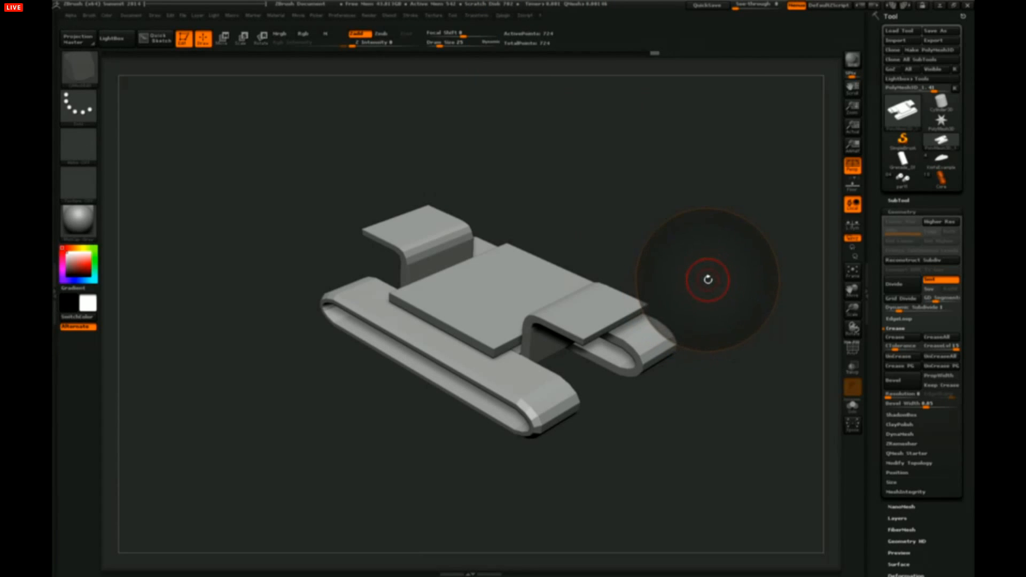
left_click_drag(714, 283, 754, 259)
key("ctrl+d")
key("shift+d")
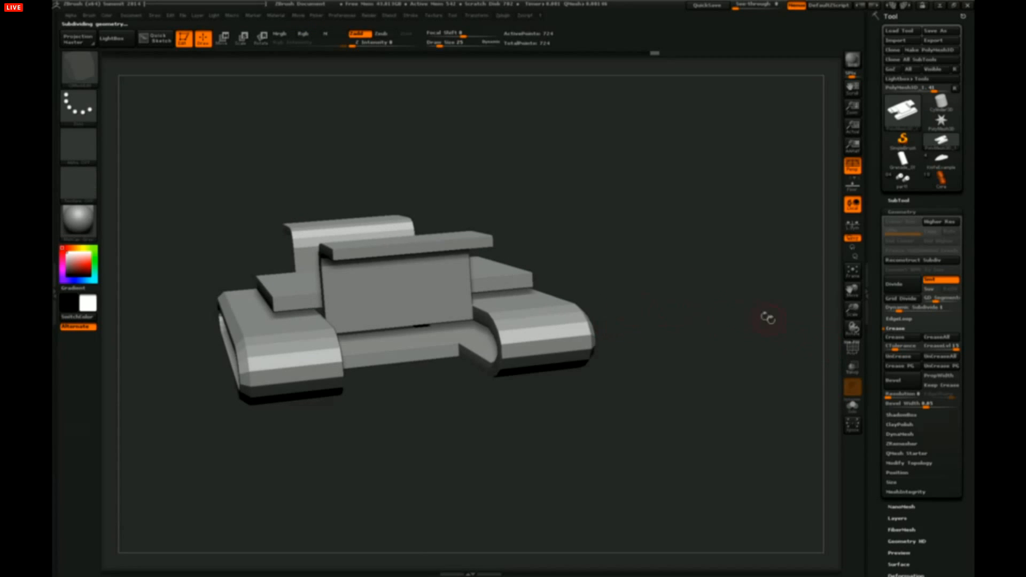
- Show the wireframe again and set the edge action to Crease over the opposite track
left_click(852, 353)
left_click_drag(748, 315, 655, 289)
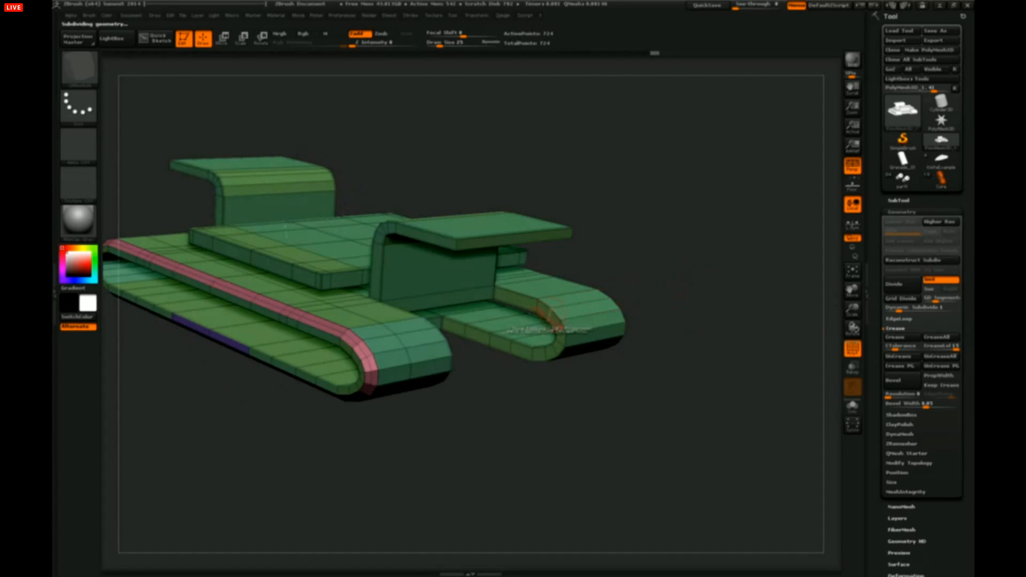
key("b")
left_click(466, 327)
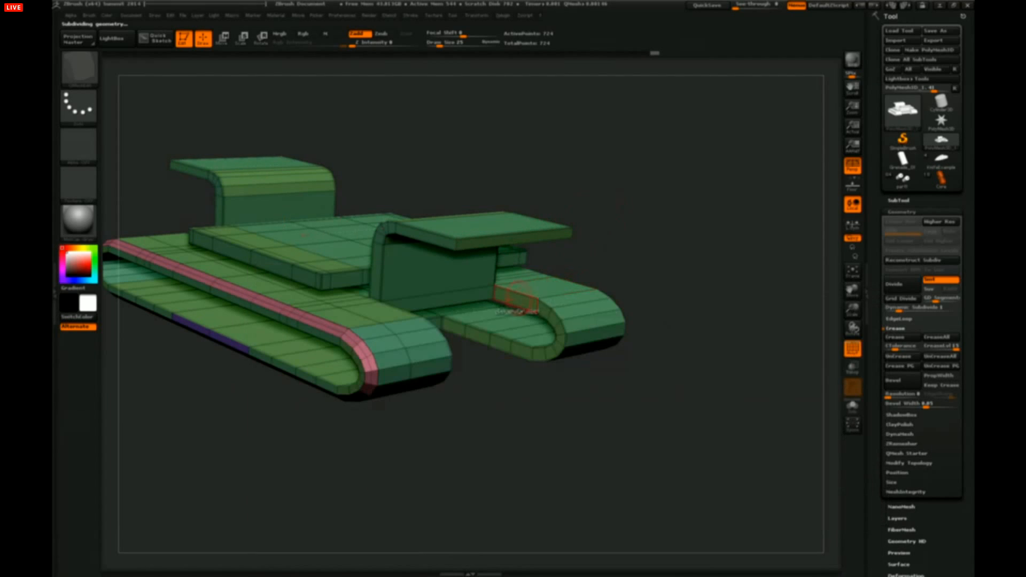
key("space")
key("space")
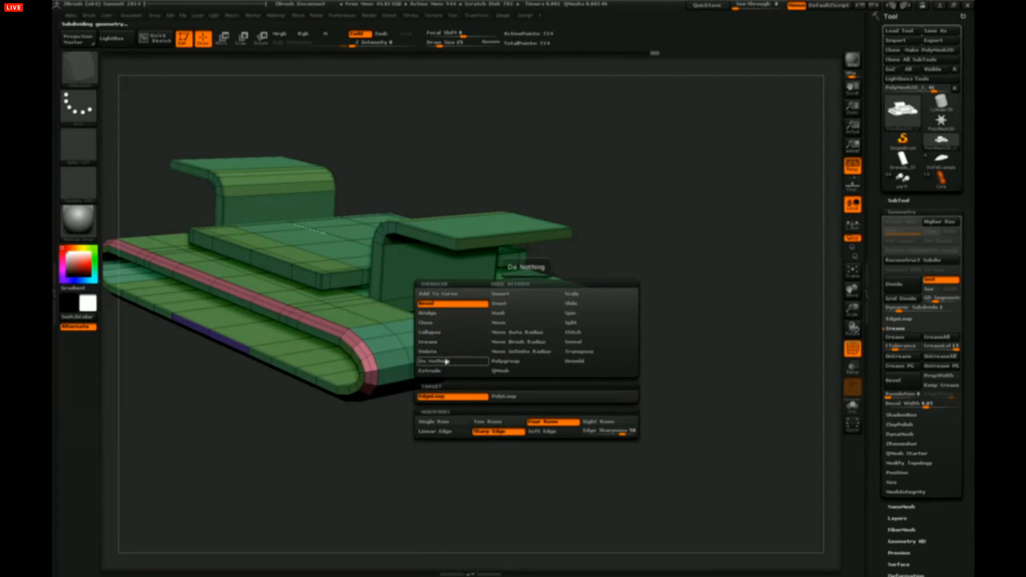
left_click(445, 346)
- Draw a straight slice line across the middle of the vehicle between both tracks with the SliceCurve brush, viewed from above without perspective
left_click_drag(636, 248, 704, 286)
key("d")
key("p")
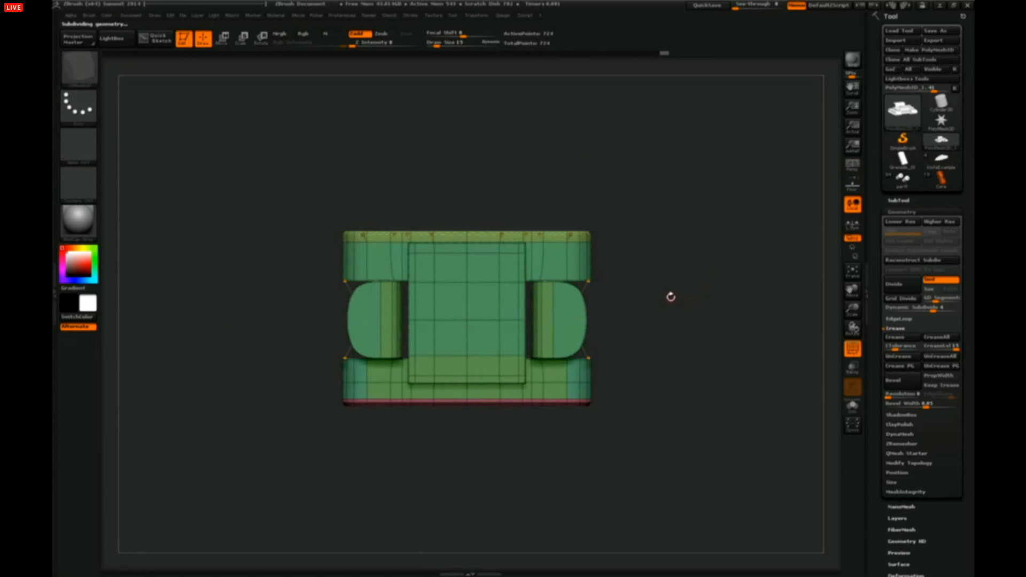
key("b")
key("s")
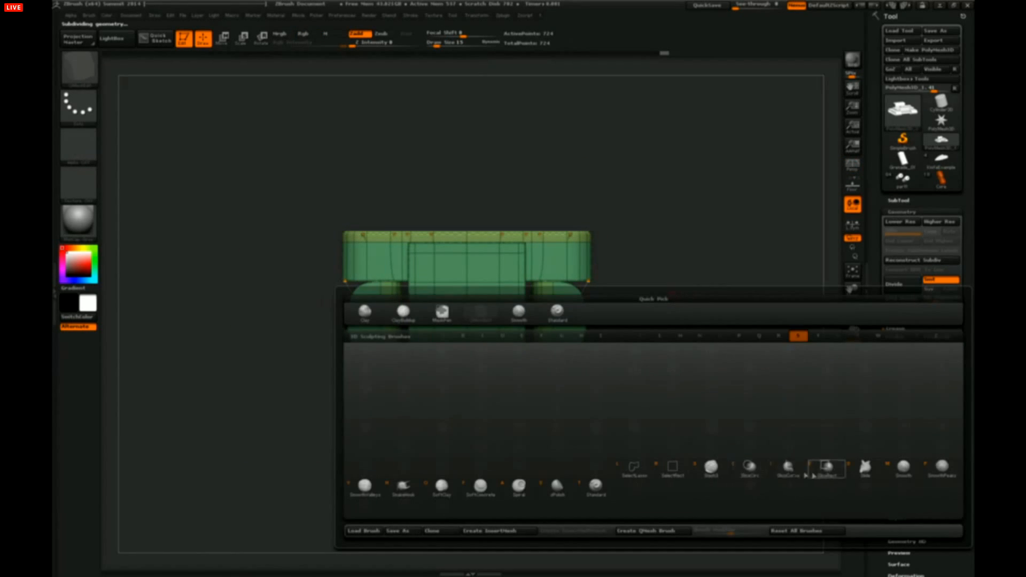
key("c")
left_click(751, 487)
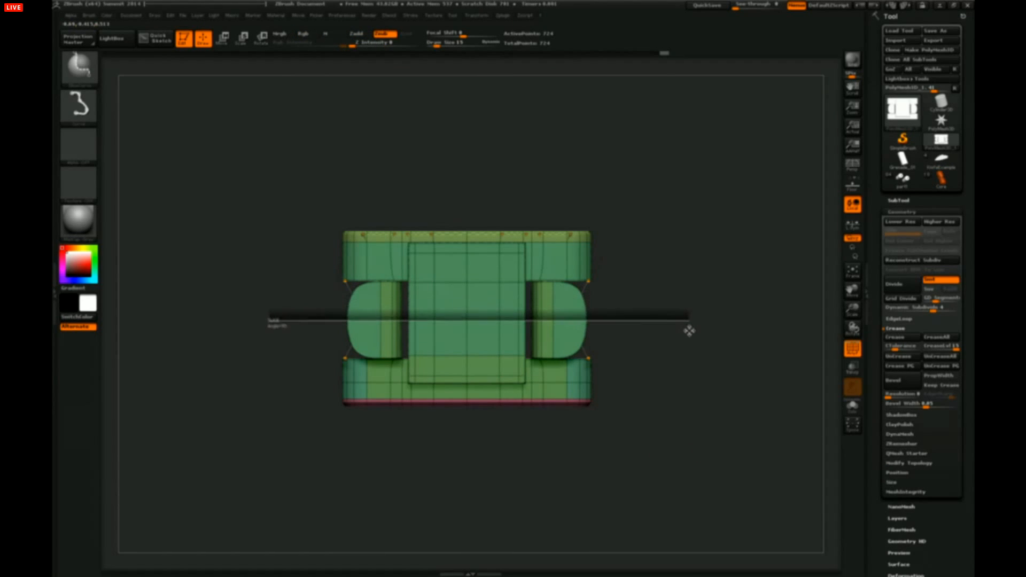
mouse_move(696, 374)
left_mouse_down()
mouse_move(695, 312)
mouse_move(663, 342)
mouse_move(693, 376)
mouse_move(682, 348)
mouse_move(695, 342)
mouse_move(766, 350)
mouse_move(681, 357)
mouse_move(689, 320)
left_mouse_up()
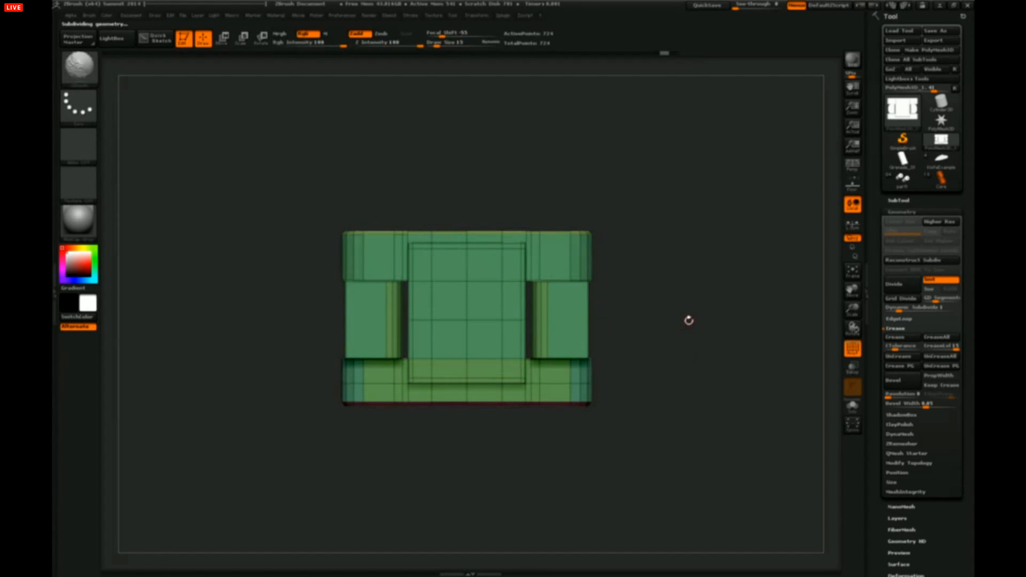
- Inset a narrow polygon area in the middle of the vehicle's top plate
left_click_drag(687, 371, 630, 270)
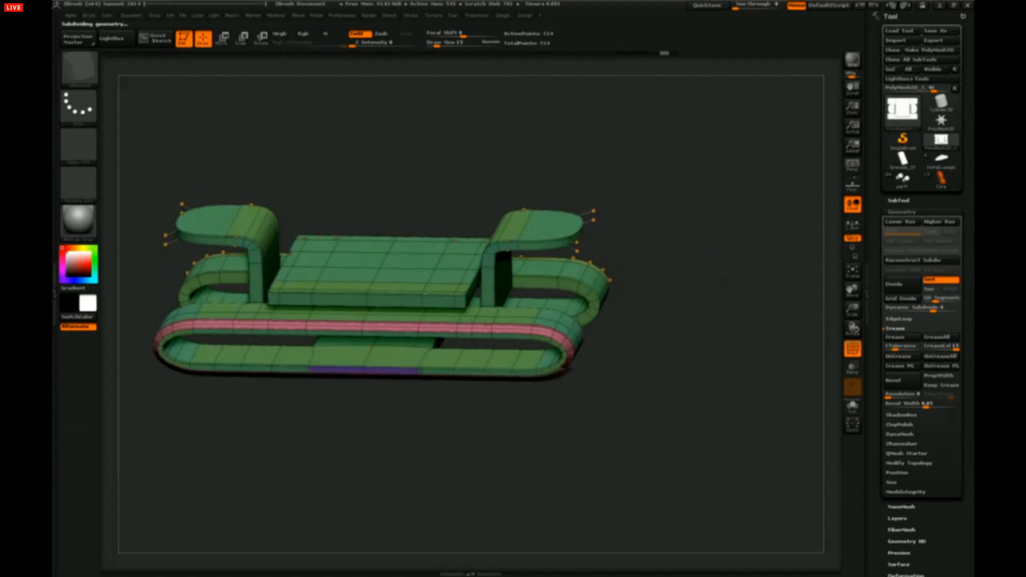
left_click_drag(733, 272, 736, 273)
key("space")
left_click(517, 272)
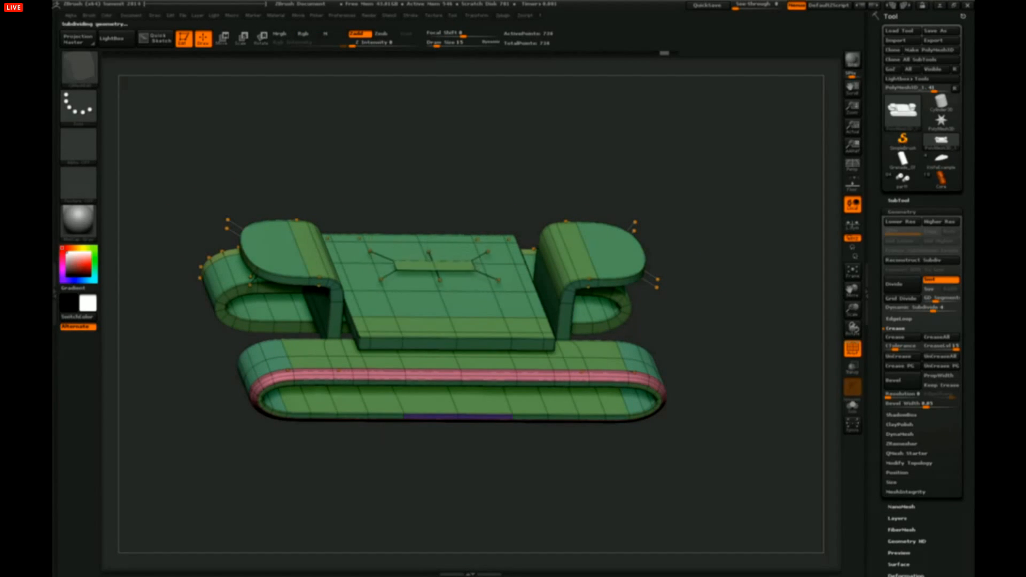
- Raise the inset area into a small block on the top plate and compare the vehicle with dynamic subdivision on and off
left_click_drag(657, 219, 793, 211)
key("shift+d")
key("d")
key("shift+d")
key("d")
key("shift+d")
- Set the point action to Split and split a point on one track's underside into mirrored octagonal faces, viewed from below without perspective
key("f")
key("p")
mouse_move(699, 222)
left_mouse_down()
mouse_move(710, 243)
mouse_move(694, 277)
mouse_move(703, 209)
mouse_move(704, 230)
left_mouse_up()
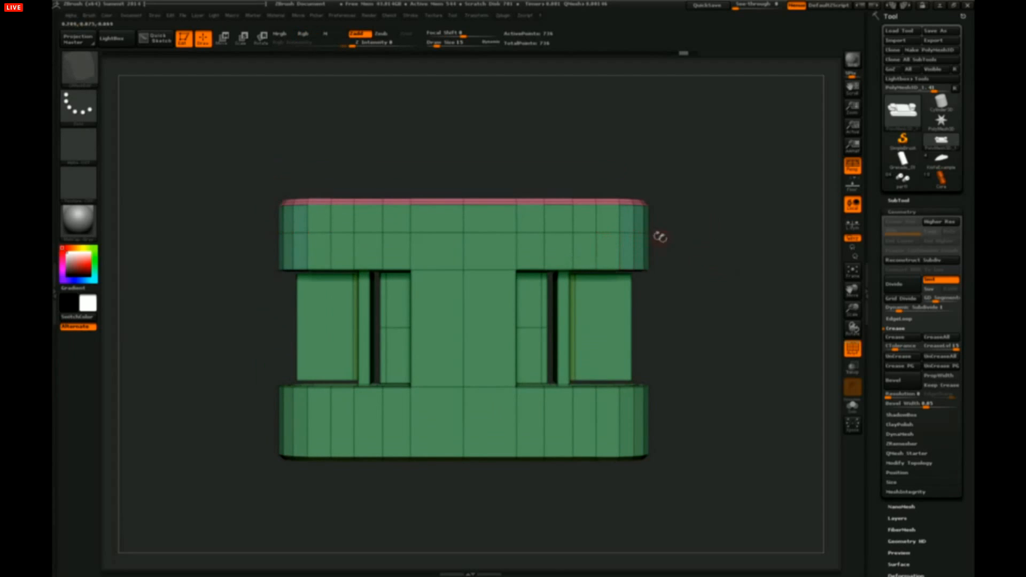
key("p")
key("space")
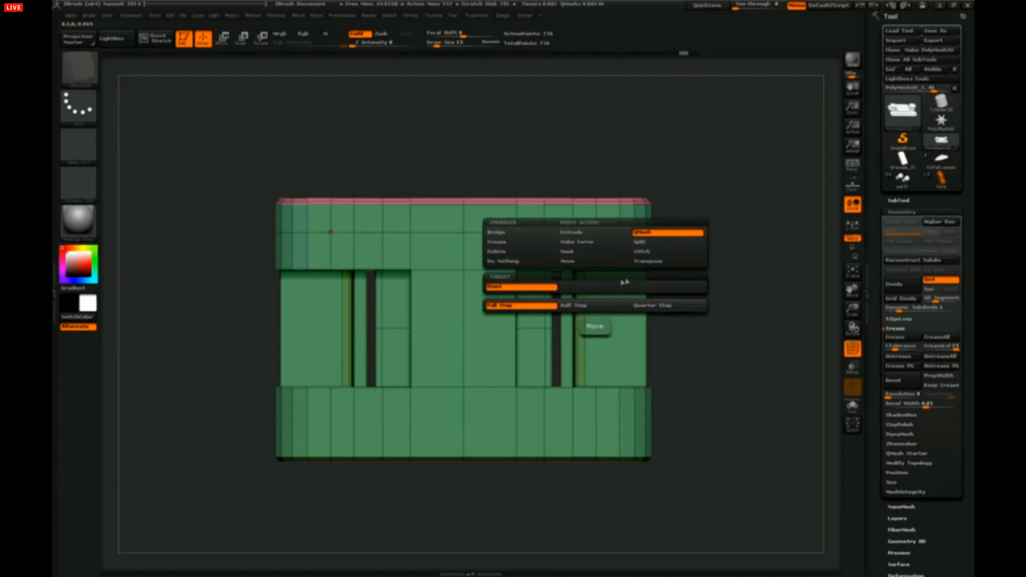
left_click(650, 240)
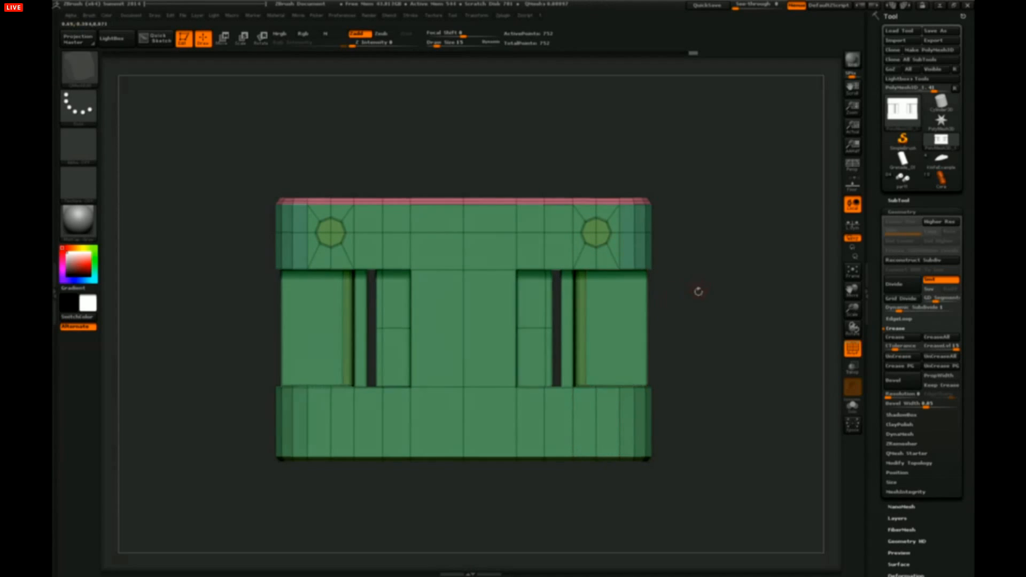
- Extrude the two octagonal faces on the track's underside into short pegs
left_click_drag(698, 291, 668, 321)
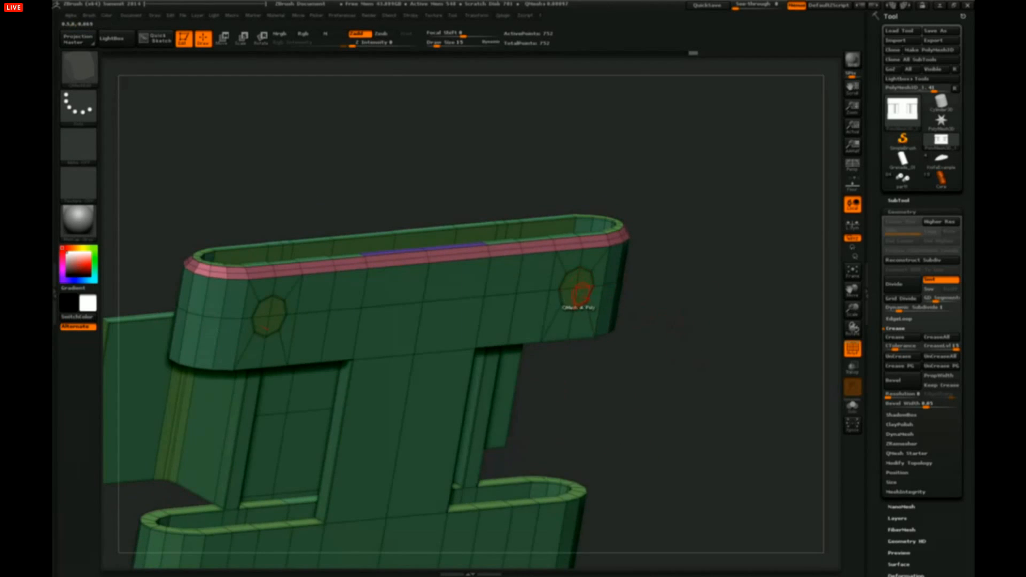
key("space")
left_click(630, 284)
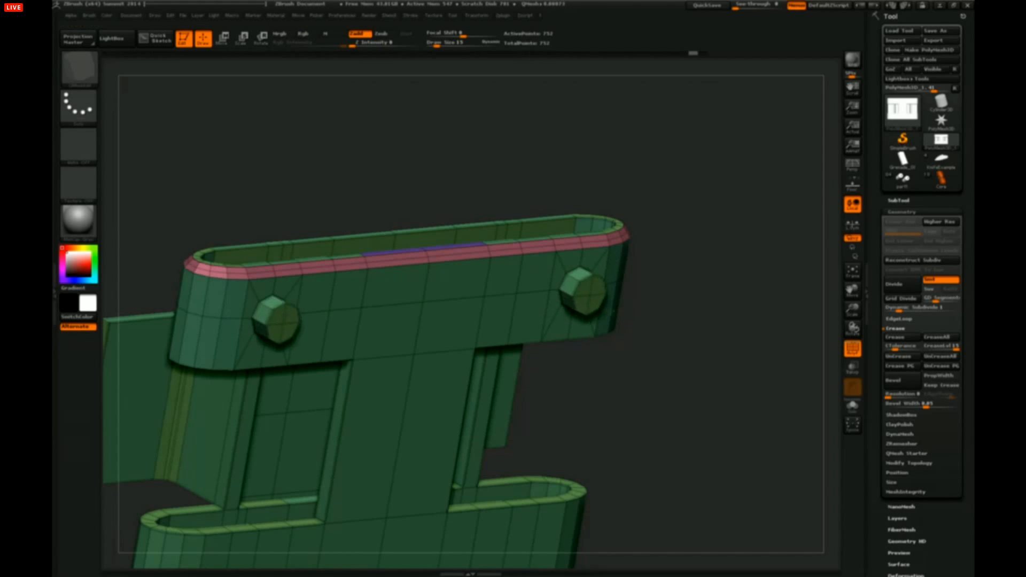
- Insert an edge loop along the opposite track's underside and split its points into two matching octagonal faces
left_click_drag(634, 295, 660, 305)
key("space")
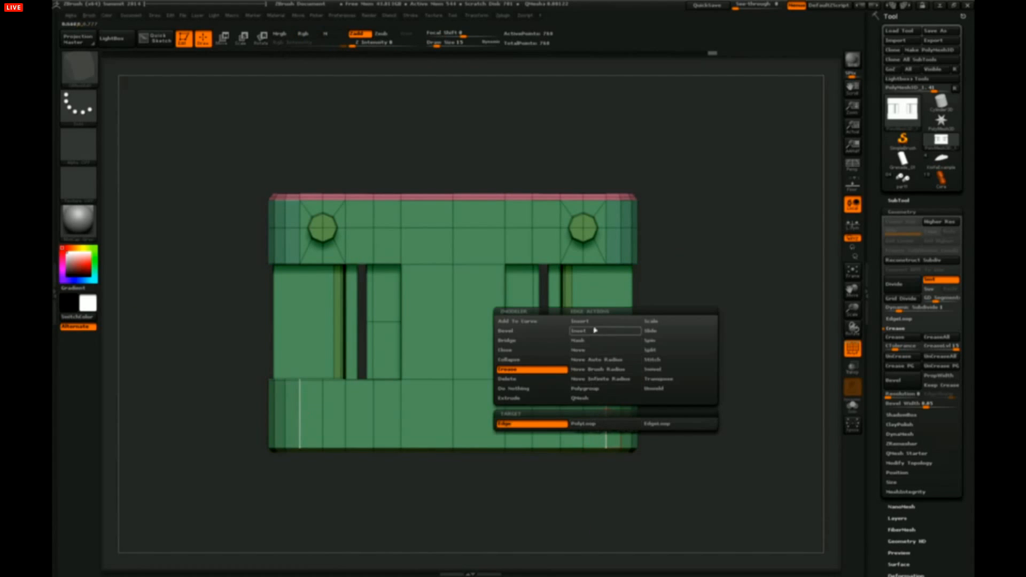
left_click(606, 417)
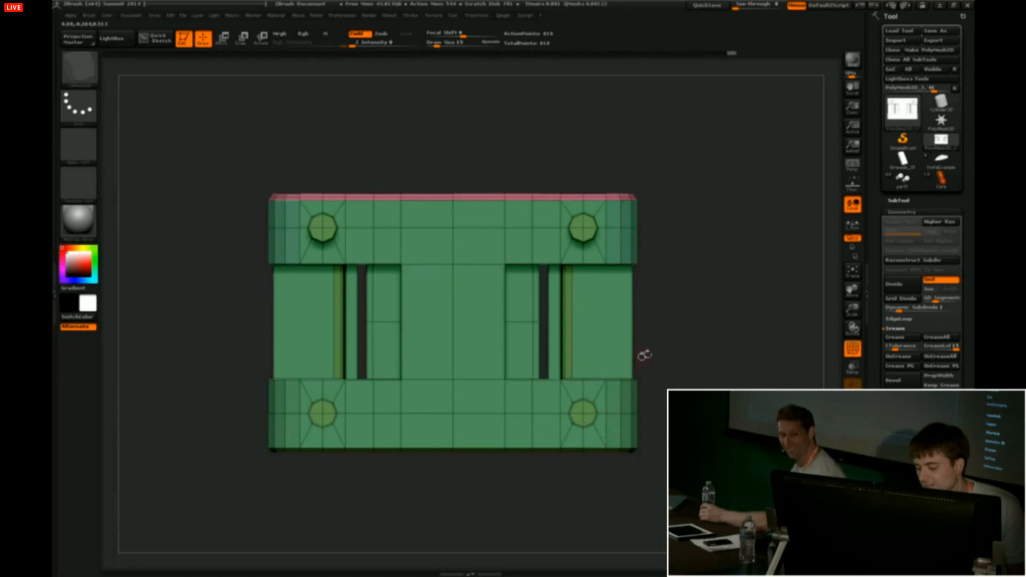
- Extrude the opposite track's two octagonal faces into short pegs
left_click_drag(644, 355, 621, 295, "alt")
left_click_drag(621, 295, 668, 332)
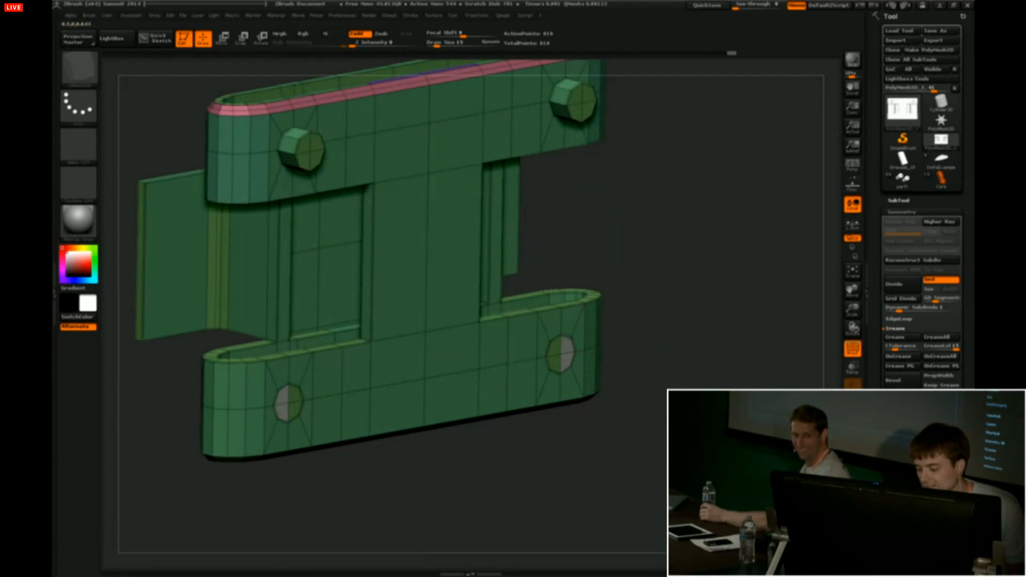
left_click_drag(614, 310, 660, 256)
- Turn on dynamic subdivision and perspective, hide the wireframe, and inspect the smoothed vehicle from several angles
key("d")
left_click_drag(660, 257, 734, 328)
key("shift+f")
left_click_drag(796, 338, 725, 313)
left_click(849, 168)
left_click_drag(690, 278, 666, 295)
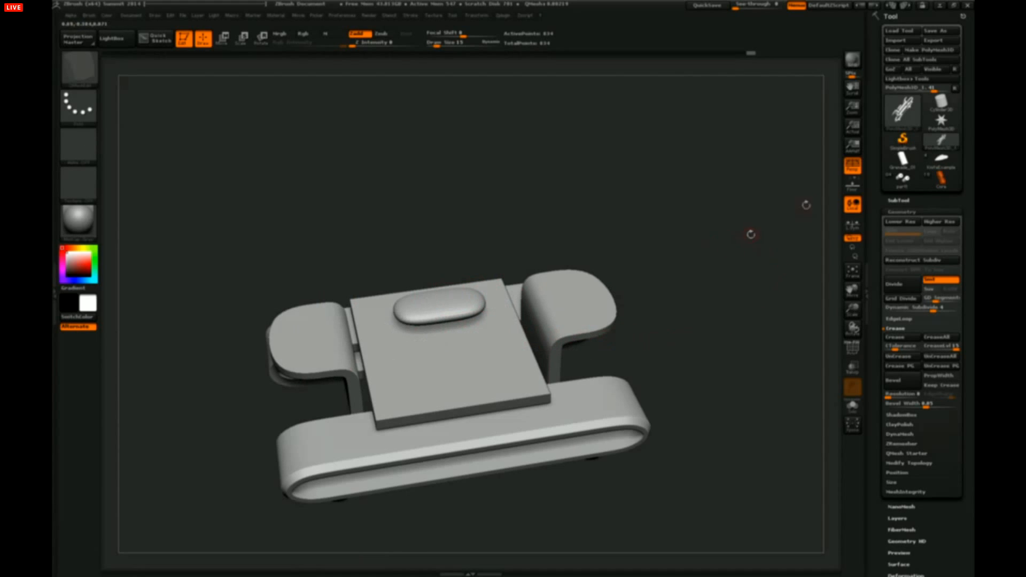
mouse_move(728, 267)
left_mouse_down()
mouse_move(730, 277)
mouse_move(733, 251)
left_mouse_up()
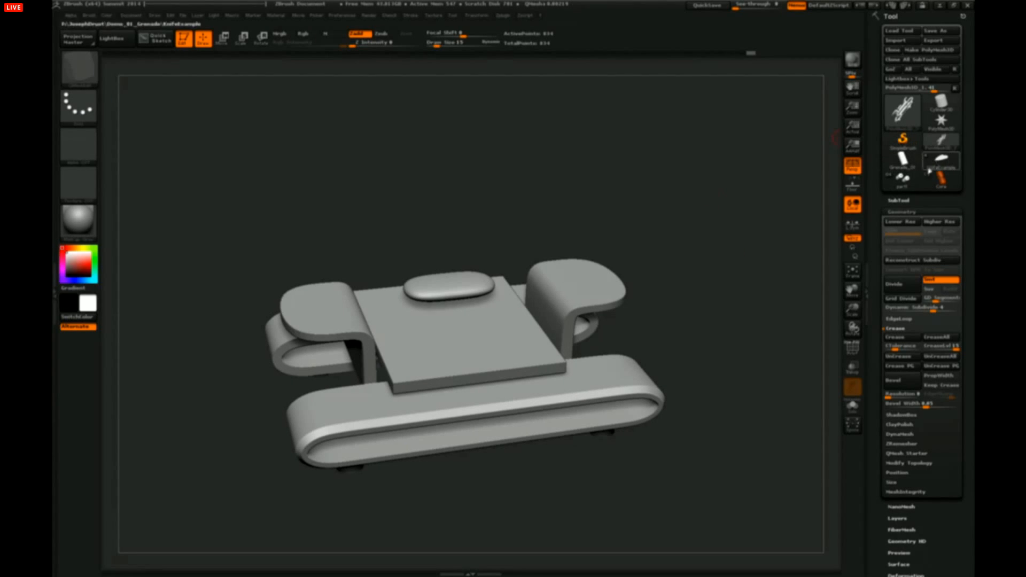
- Switch to the KnifeExample tool and inspect the open and closed pocket knives from several angles
mouse_move(914, 182)
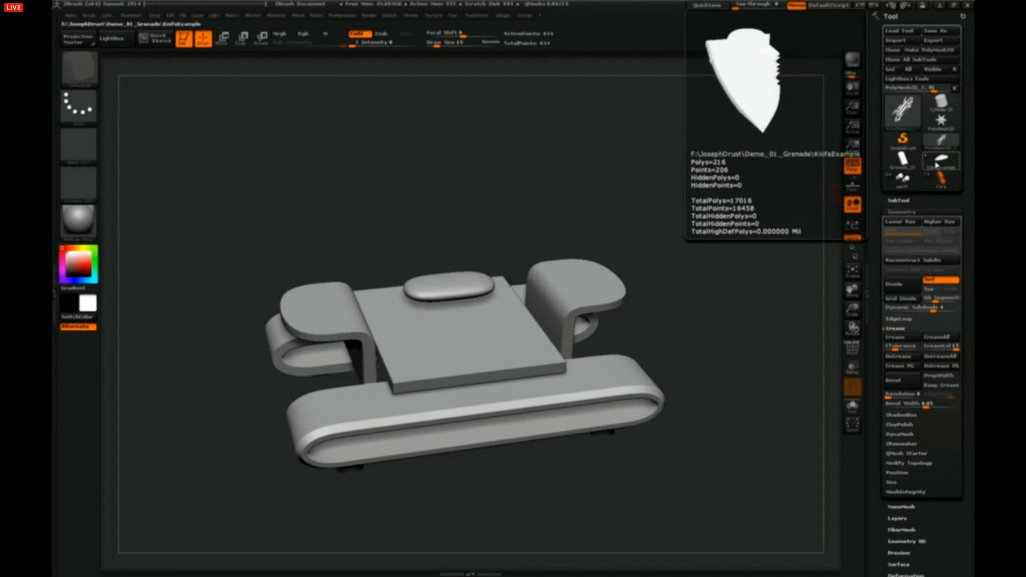
left_click(929, 161)
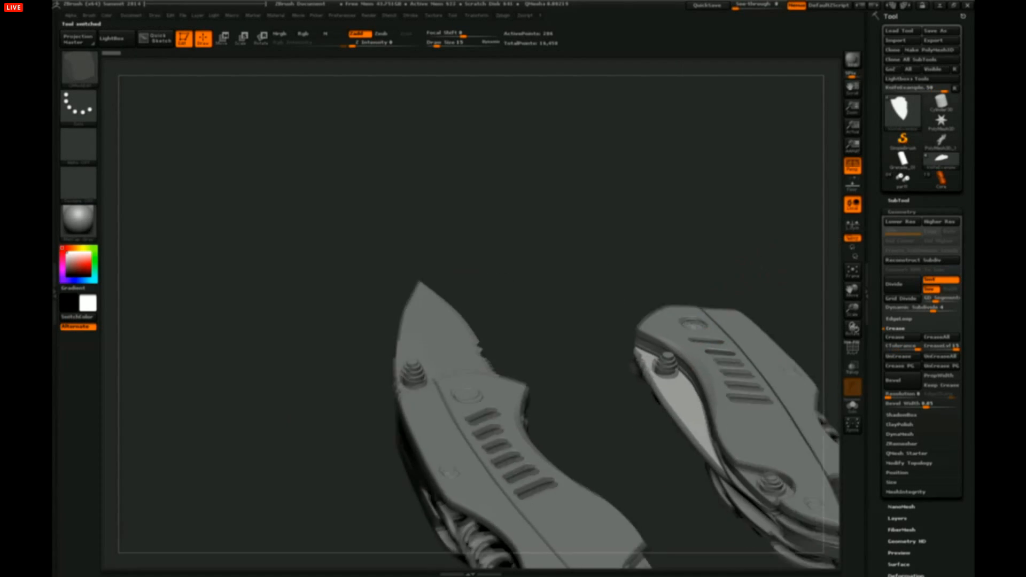
left_click_drag(722, 351, 666, 338, "alt")
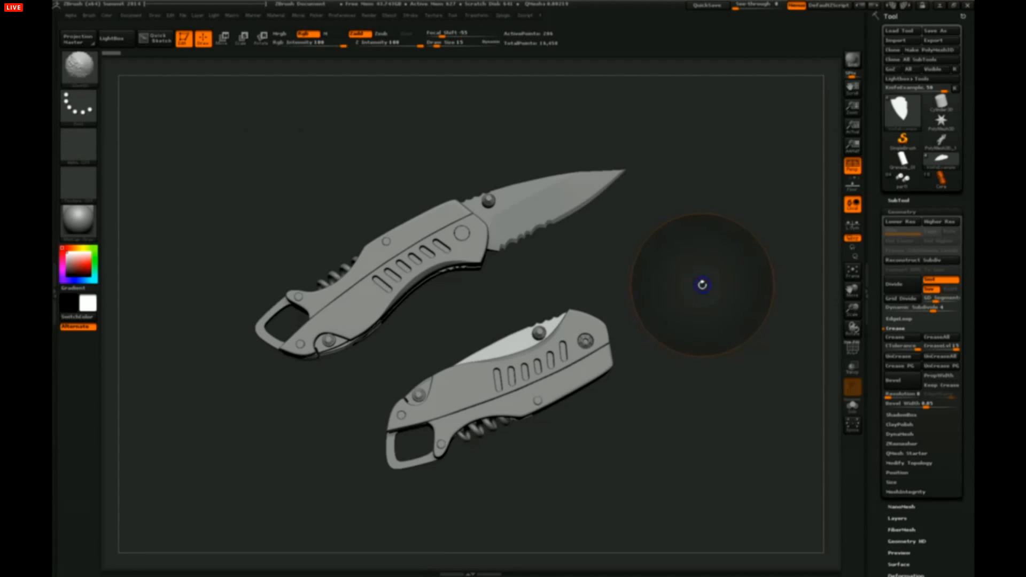
left_click_drag(698, 297, 687, 327)
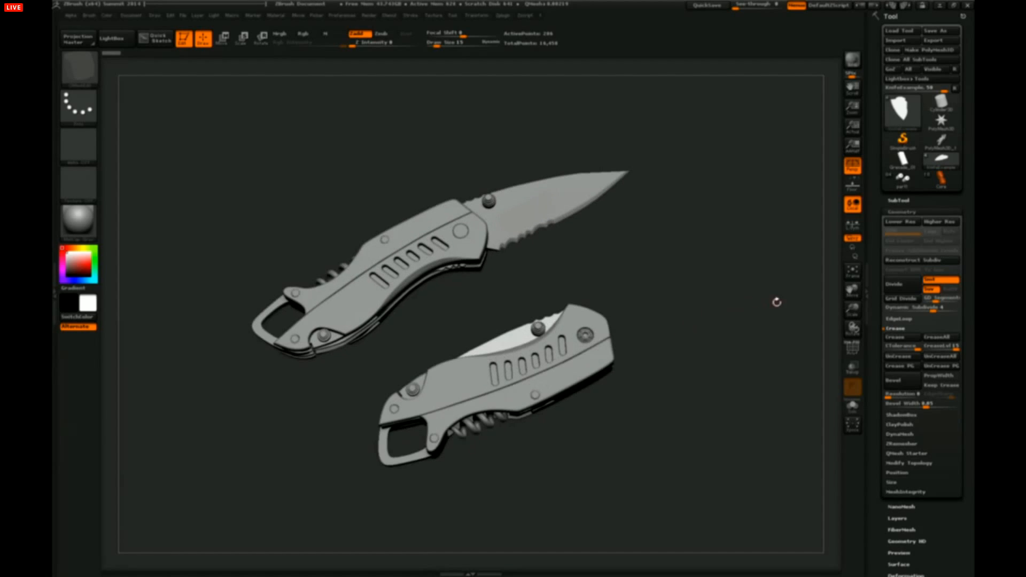
left_click_drag(777, 303, 729, 310)
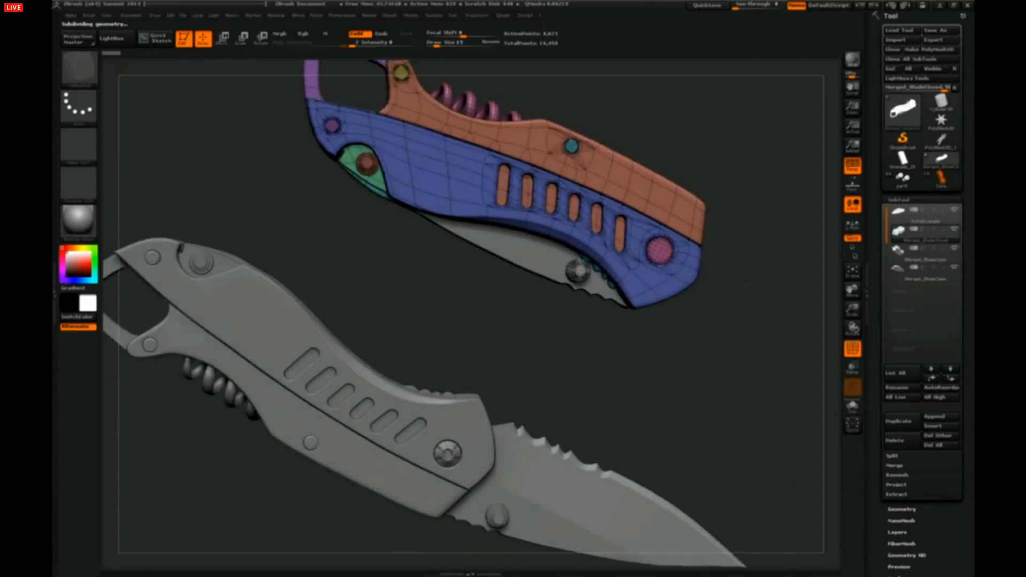
- Show the closed knife's wireframe without polygroup colours and isolate the knife in Solo mode to examine its base topology
left_click_drag(737, 336, 813, 322)
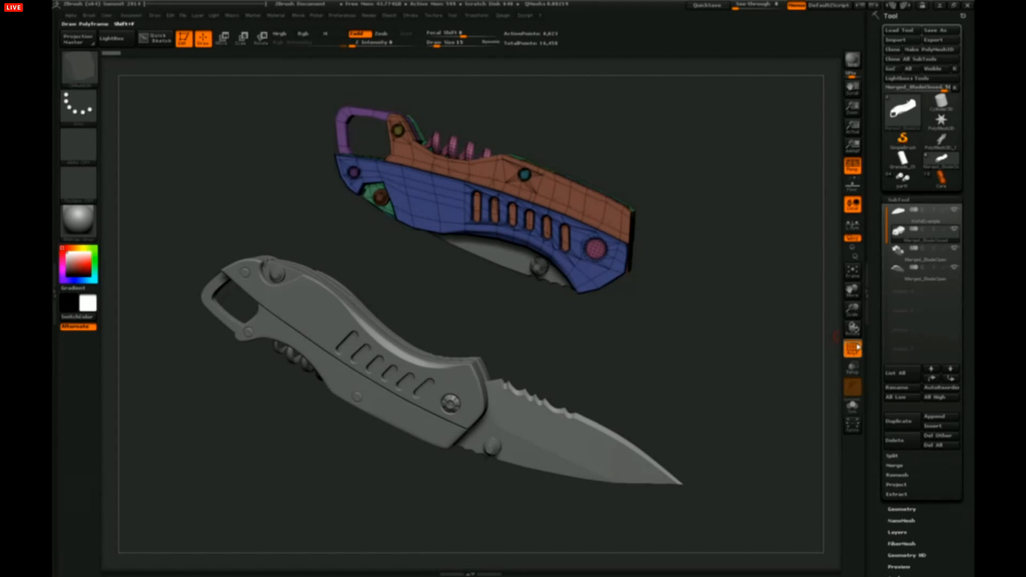
left_click(857, 347)
left_click_drag(735, 283, 793, 345, "alt")
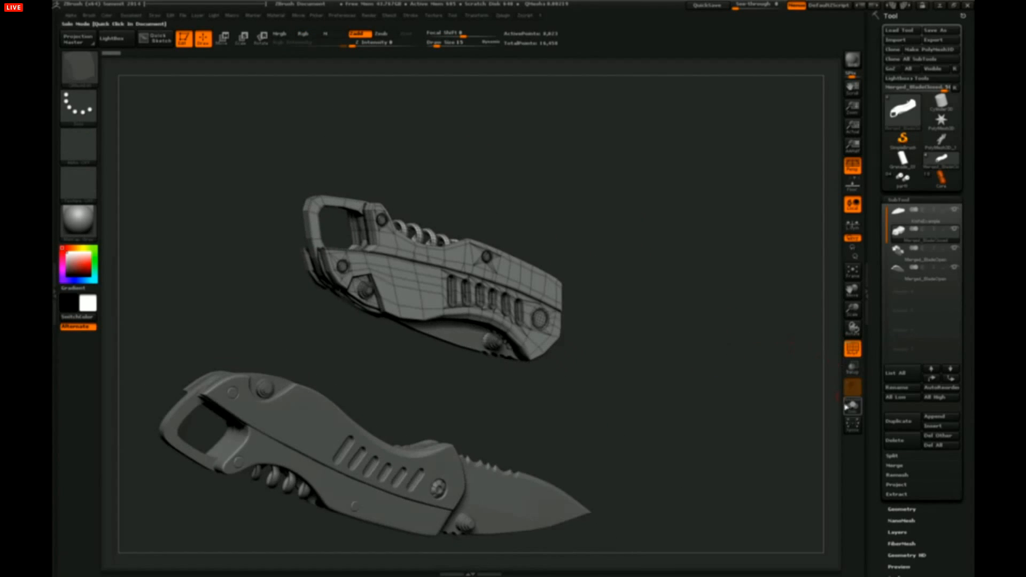
left_click(853, 406)
left_click_drag(818, 390, 653, 309)
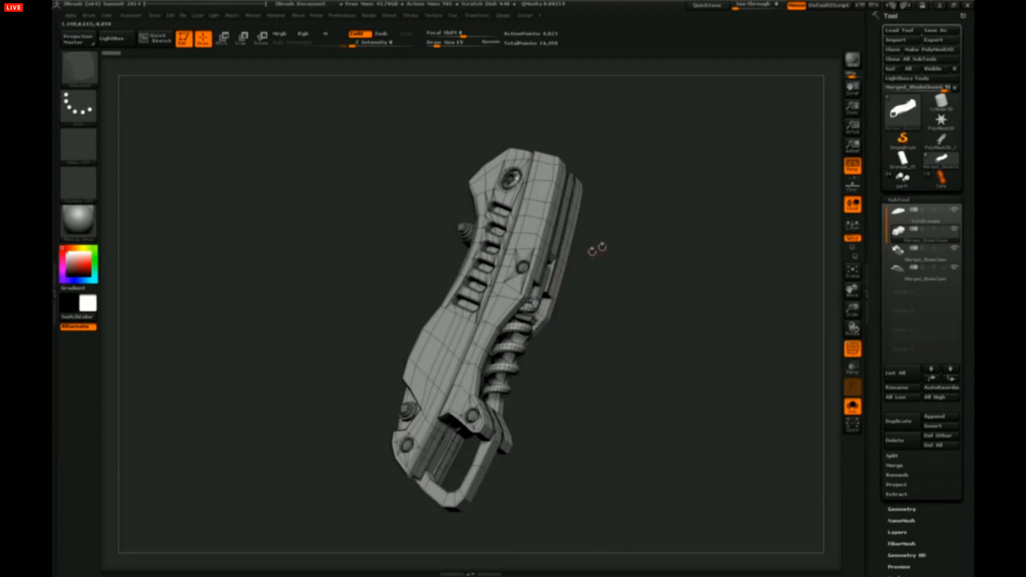
mouse_move(598, 248)
left_mouse_down()
mouse_move(575, 256)
mouse_move(680, 282)
mouse_move(654, 278)
mouse_move(669, 240)
mouse_move(607, 237)
left_mouse_up()
- Isolate the knife's frame piece with the carrying loop, examine its geometry, and show all parts again
left_click(533, 273, "ctrl+shift")
left_click(654, 278, "ctrl+shift")
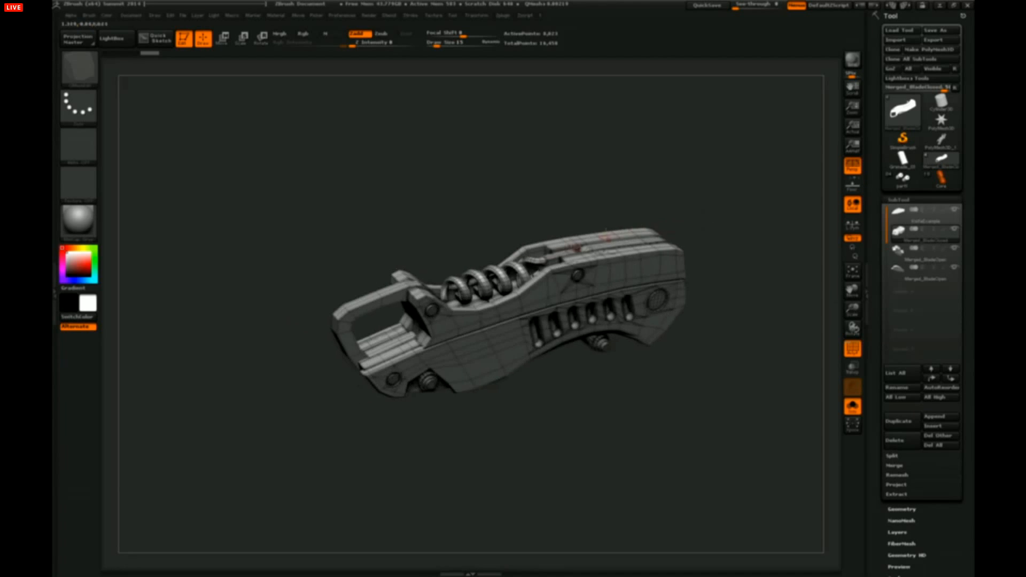
left_click(383, 297, "ctrl+shift")
left_click_drag(696, 307, 703, 321)
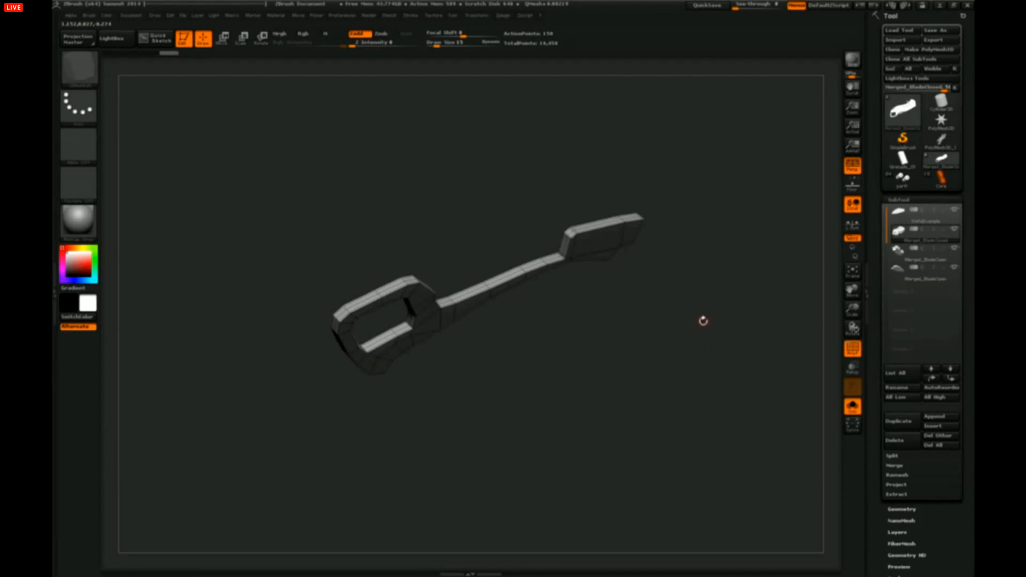
left_click(734, 243, "ctrl+shift")
- Examine the closed knife with subdivision on, leave Solo mode and view both knives without the wireframe
left_click_drag(736, 241, 676, 308)
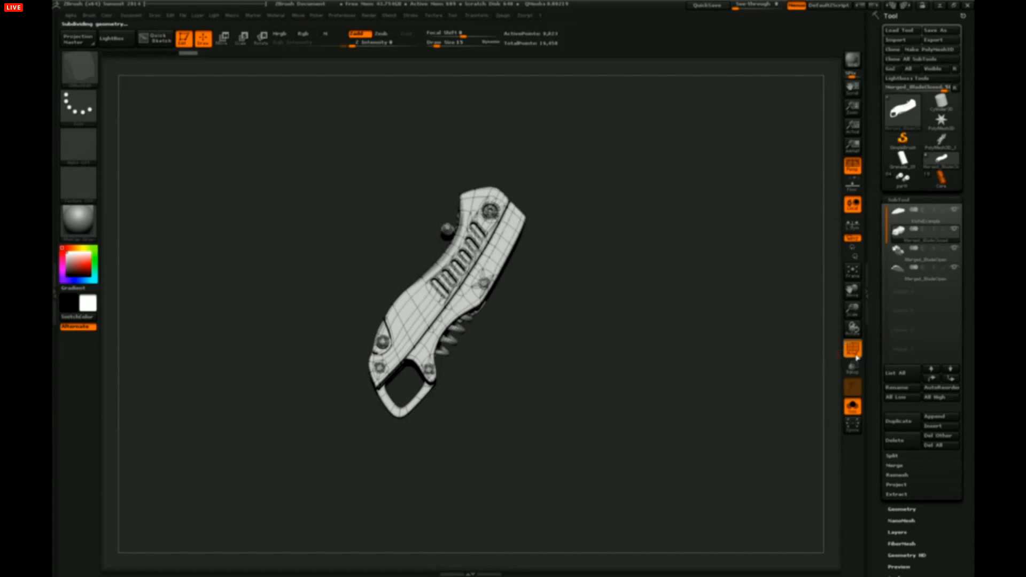
left_click(849, 412)
left_click_drag(719, 368, 769, 342)
mouse_move(693, 347)
left_mouse_down()
mouse_move(691, 360)
mouse_move(691, 345)
mouse_move(701, 336)
mouse_move(705, 343)
mouse_move(695, 317)
mouse_move(694, 339)
mouse_move(703, 327)
mouse_move(695, 292)
left_mouse_up()
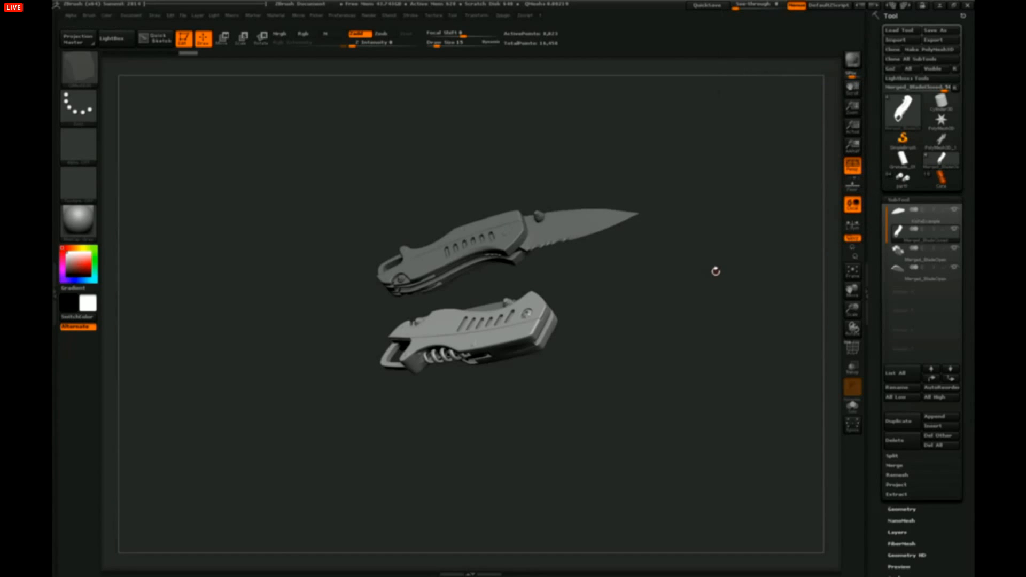
left_click_drag(698, 288, 701, 359, "alt")
- Select the open knife's blade subtool, hide the other subtools, and show its wireframe framed for close inspection
left_click_drag(774, 235, 429, 438, "alt")
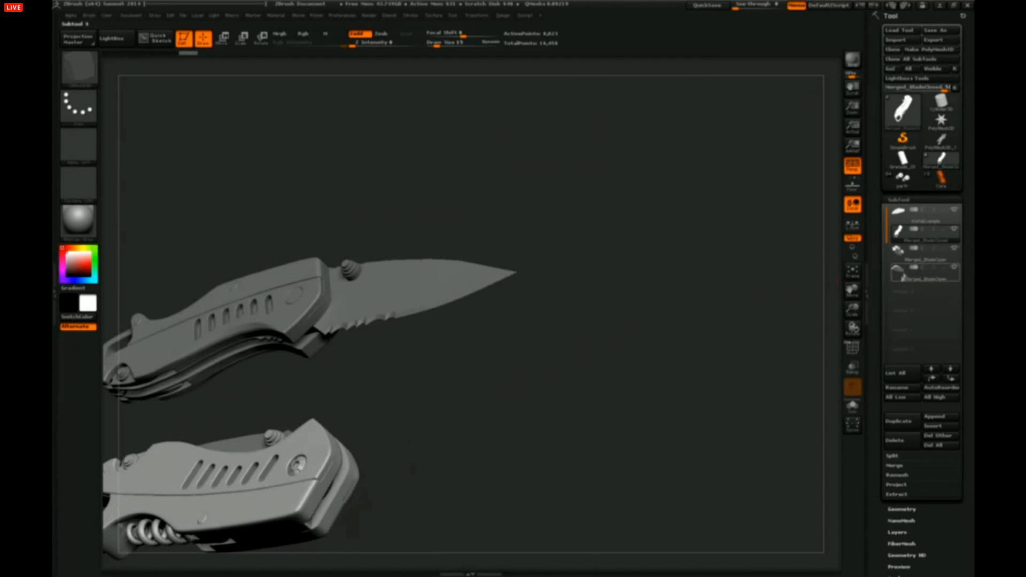
left_click(916, 222)
left_click(915, 278)
left_click(955, 269)
left_click_drag(711, 251, 705, 342, "alt")
left_click_drag(753, 291, 693, 274, "alt")
left_click(852, 349)
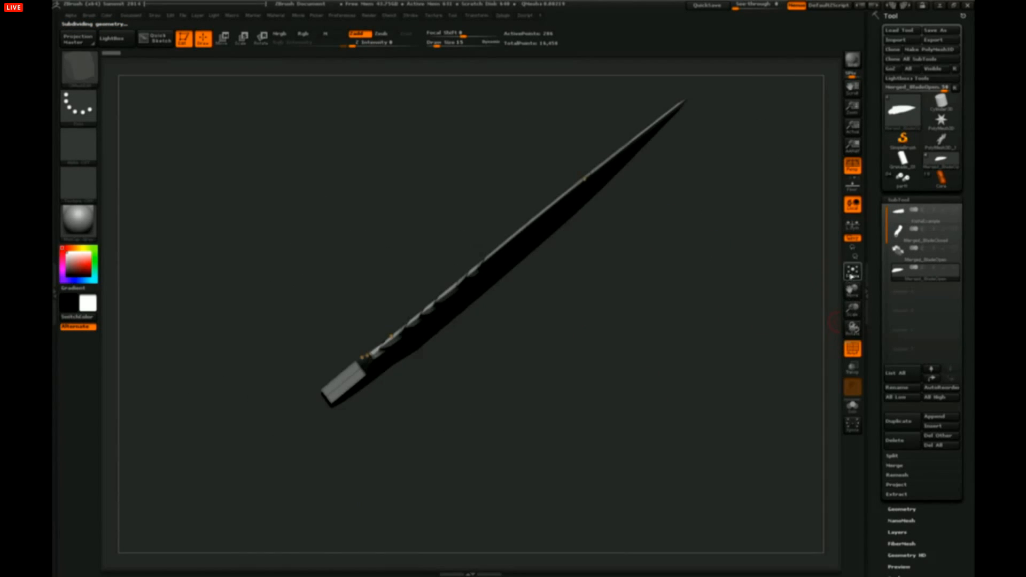
left_click(852, 276)
left_click_drag(695, 310, 701, 352)
left_click(853, 273)
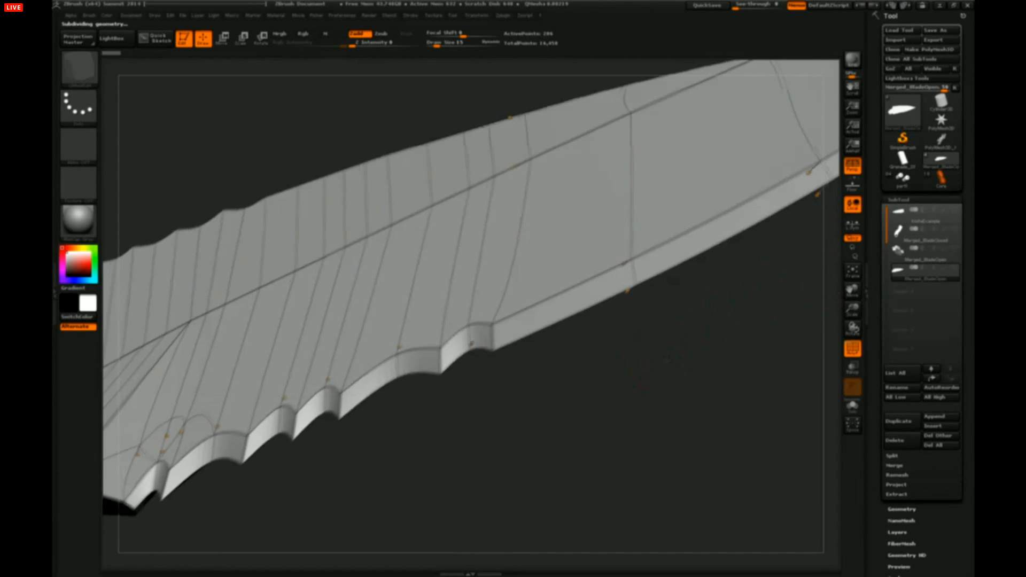
mouse_move(711, 305)
left_mouse_down()
mouse_move(650, 323)
mouse_move(658, 342)
mouse_move(657, 309)
mouse_move(660, 328)
mouse_move(678, 332)
mouse_move(666, 361)
left_mouse_up()
- Set the edge action to Crease with the EdgeLoop target and try to uncrease the loop along the blade's cutting edge
key("space")
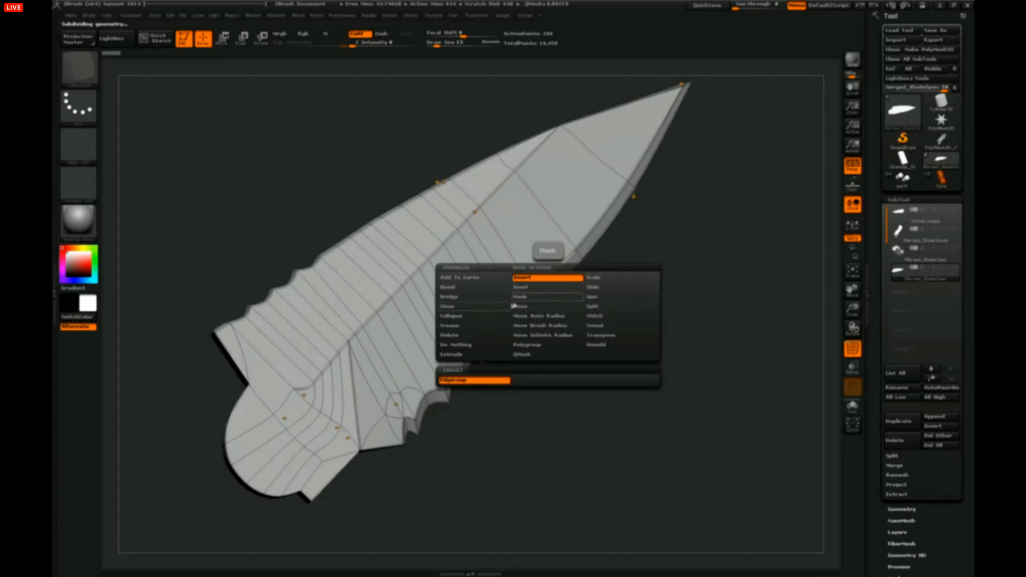
left_click(601, 380)
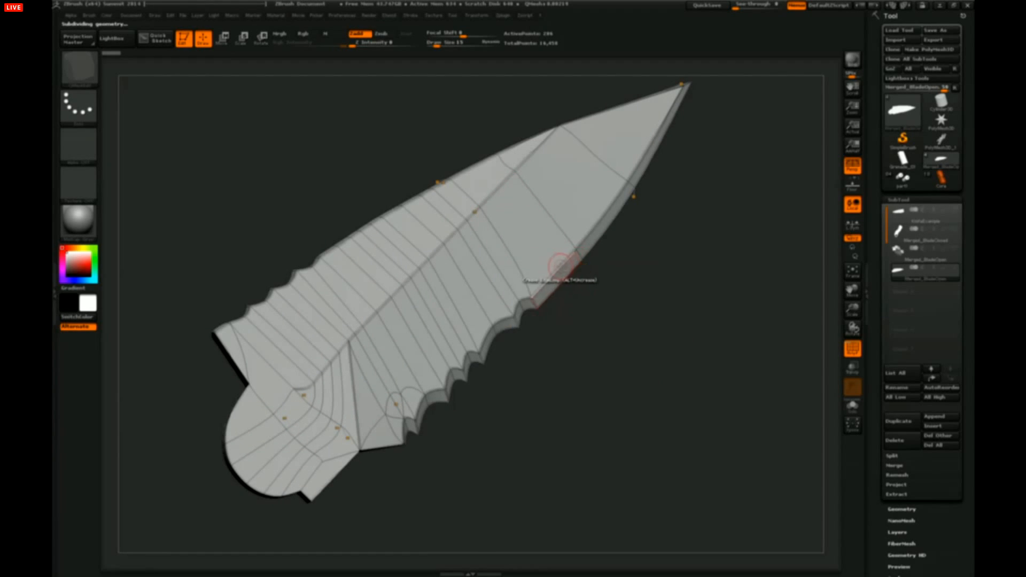
left_click(563, 270)
mouse_move(632, 305)
left_mouse_down("shift")
mouse_move(639, 285)
mouse_move(660, 296)
mouse_move(647, 318)
mouse_move(666, 320)
left_mouse_up("shift")
- Toggle the blade's dynamic subdivision off and on, and hide the wireframe to examine the smoothed cutting edge
key("shift+d")
key("d")
left_click(853, 348)
left_click_drag(743, 327, 692, 308)
- Compare the blade before and after the crease edit by undoing and redoing it, ending with the edit undone
key("ctrl+z")
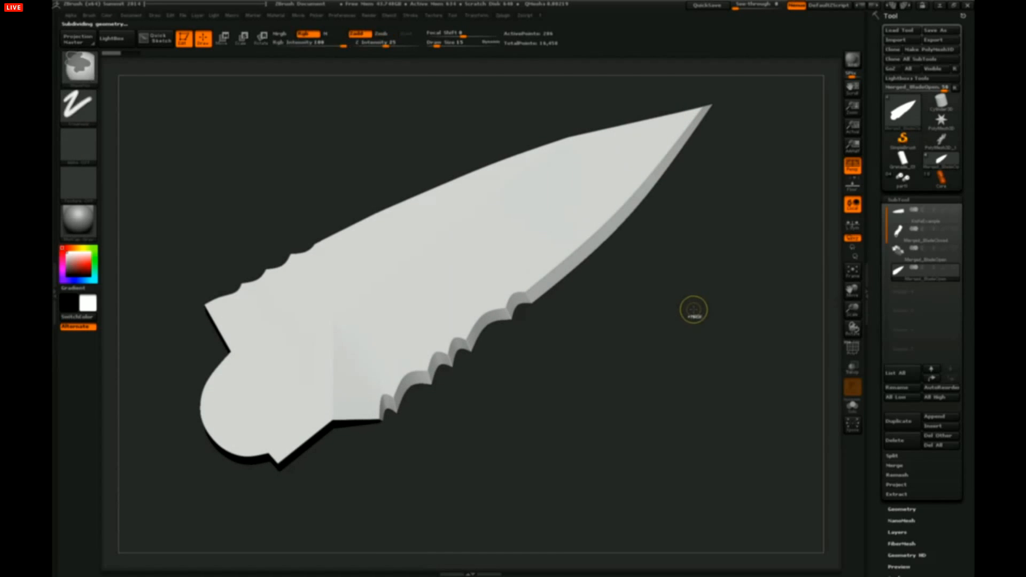
key("ctrl+shift+z")
key("ctrl+z")
key("ctrl+shift+z")
left_click_drag(692, 320, 690, 316)
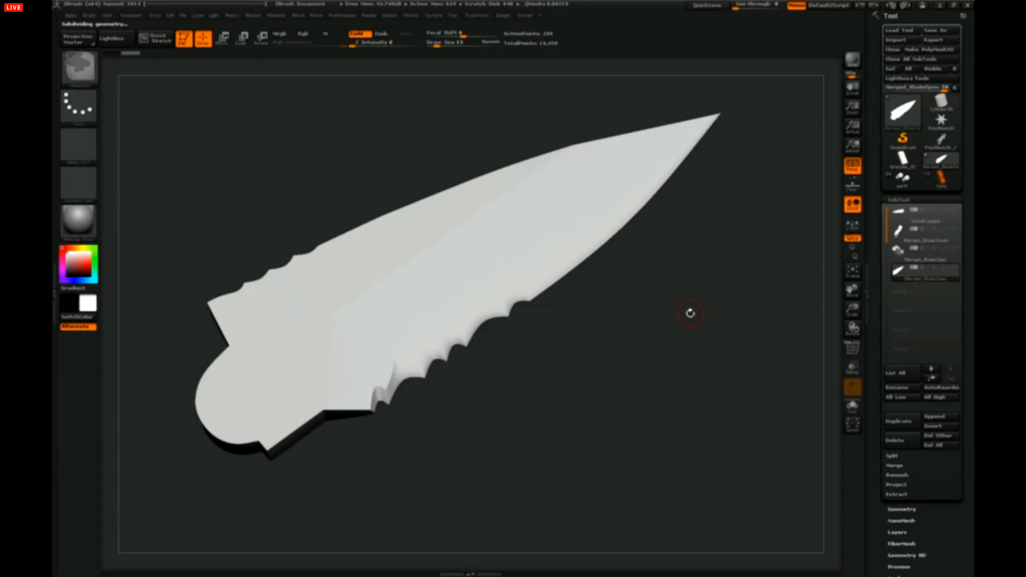
key("ctrl+z")
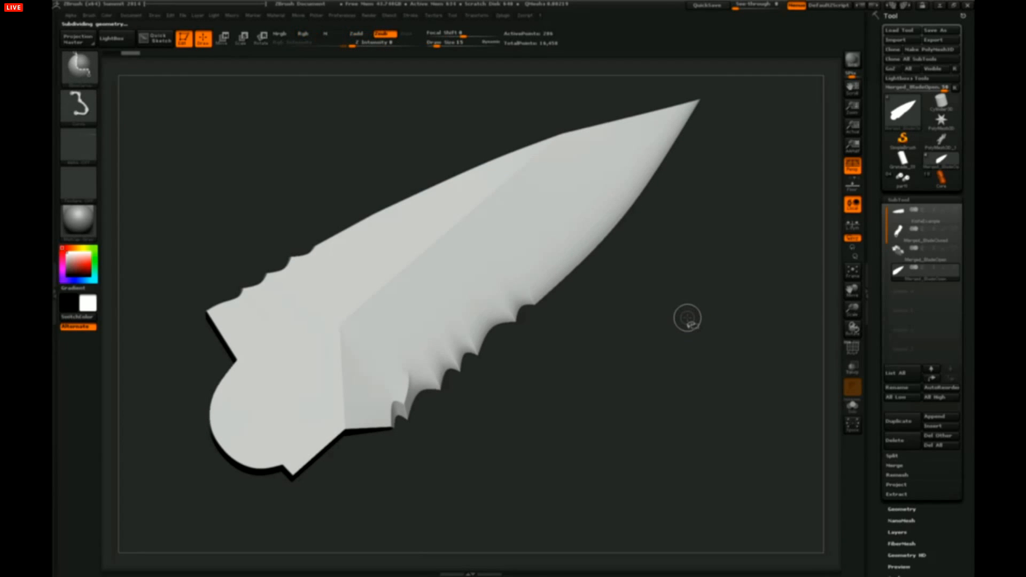
key("ctrl+z")
left_click_drag(685, 321, 816, 242)
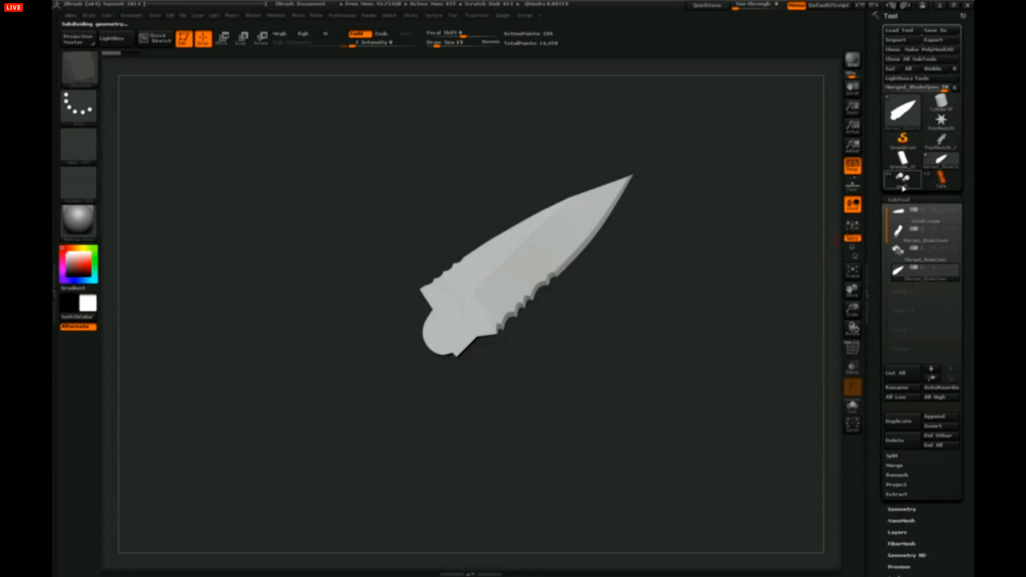
- Switch to the part1 tool and view the complete machine model from a three-quarter angle
mouse_move(904, 187)
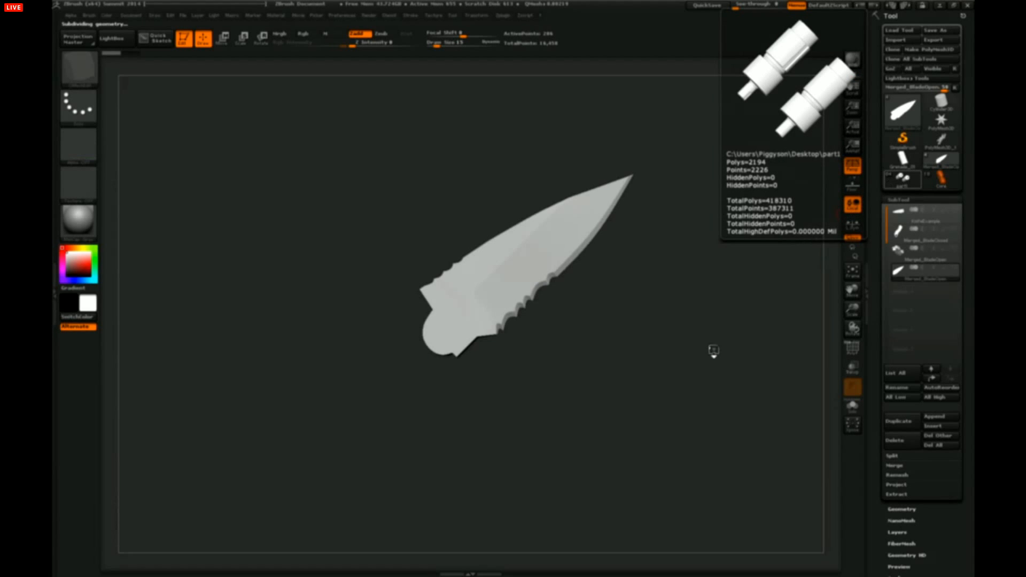
mouse_move(715, 377)
left_mouse_down("alt")
mouse_move(712, 417)
mouse_move(694, 393)
mouse_move(705, 374)
left_mouse_up("alt")
mouse_move(673, 305)
left_mouse_down()
mouse_move(666, 290)
mouse_move(692, 335)
mouse_move(681, 337)
mouse_move(701, 339)
mouse_move(713, 326)
left_mouse_up()
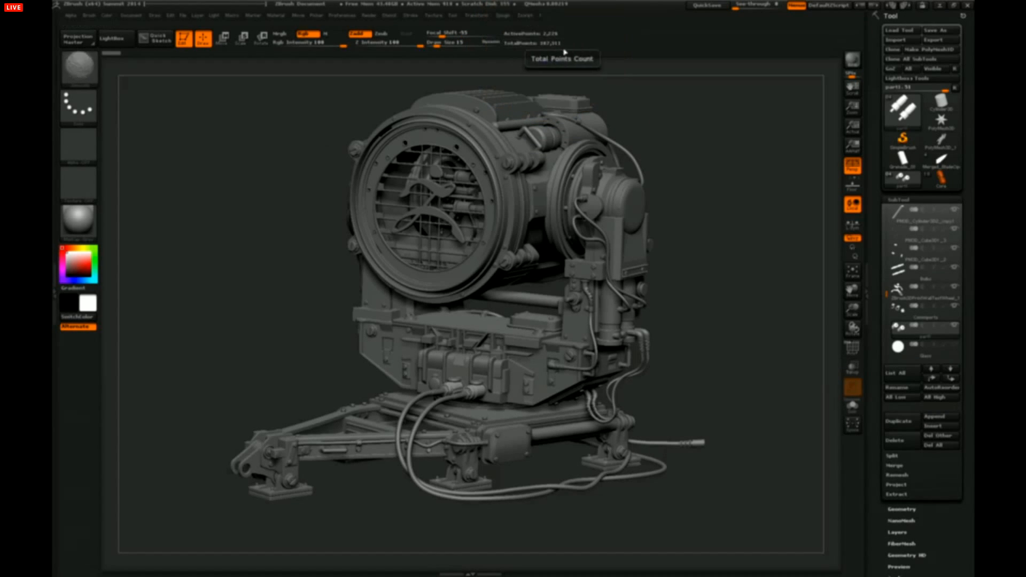
- Select one part of the machine, isolate it to inspect its wireframe, and show the complete model again
left_click_drag(726, 256, 812, 346, "alt")
left_click(853, 409)
mouse_move(726, 325)
left_mouse_down()
mouse_move(748, 314)
mouse_move(735, 363)
mouse_move(729, 289)
mouse_move(749, 325)
mouse_move(748, 293)
mouse_move(761, 311)
mouse_move(744, 302)
mouse_move(740, 321)
mouse_move(758, 349)
mouse_move(748, 357)
mouse_move(855, 346)
left_mouse_up()
left_click(854, 347)
left_click_drag(748, 320, 727, 306)
left_click(851, 405)
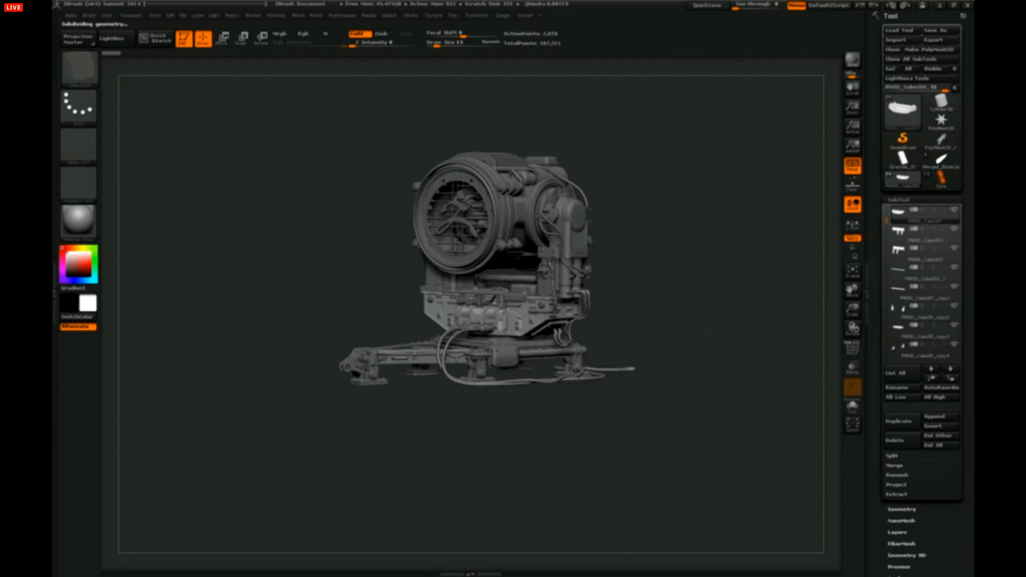
mouse_move(712, 329)
left_mouse_down()
mouse_move(739, 326)
mouse_move(738, 337)
mouse_move(717, 321)
mouse_move(731, 311)
mouse_move(733, 325)
mouse_move(739, 292)
left_mouse_up()
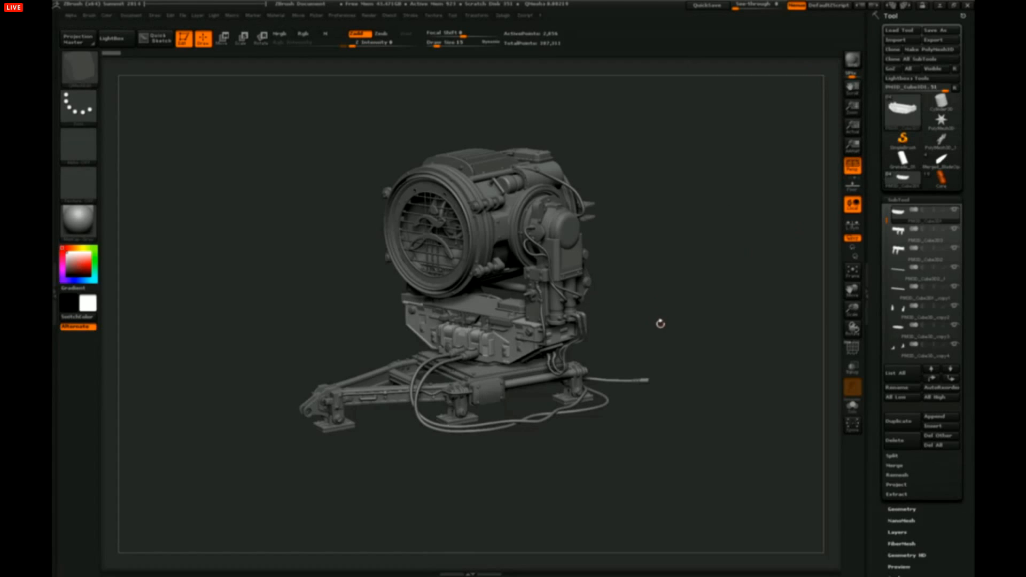
- Switch to KeyShot and orbit the rendered grenade to present the finished result
key("alt+Tab")
key("alt+Tab")
key("alt+Tab")
key("alt+Tab")
key("alt+Tab")
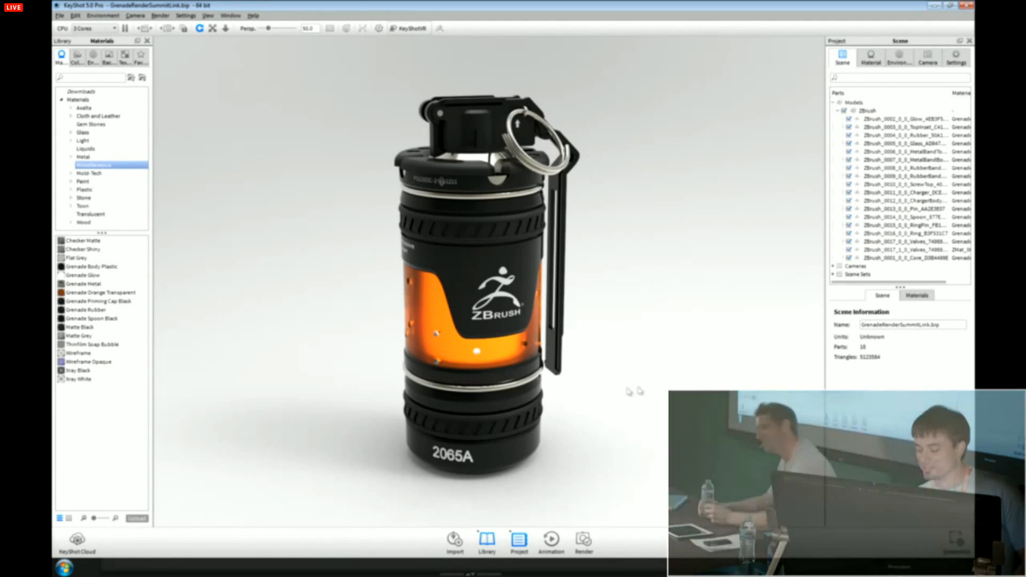
left_click_drag(624, 411, 686, 380)
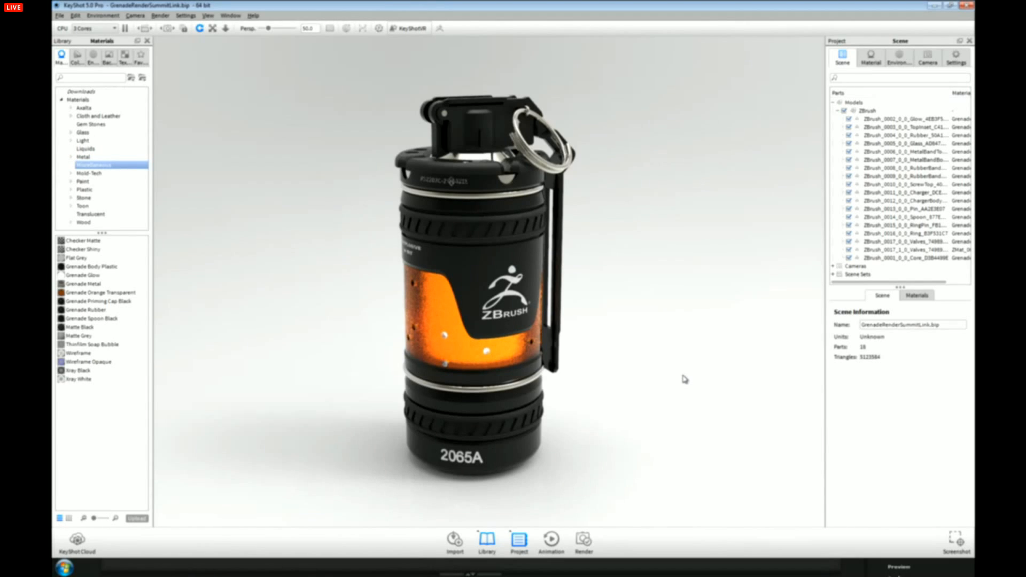
- Switch back to ZBrush, turn off perspective, and make the Grenade_01 cylinder the active tool
key("alt+Tab")
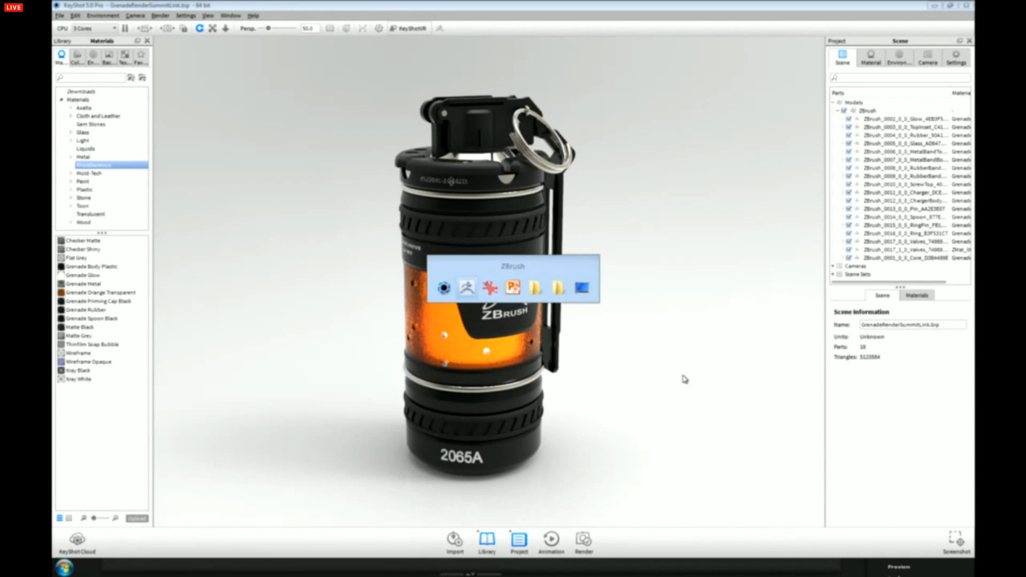
key("alt+Tab")
key("alt+Tab")
key("alt+Tab")
key("alt+Tab")
key("alt+Tab")
key("alt+Tab")
key("alt+Tab")
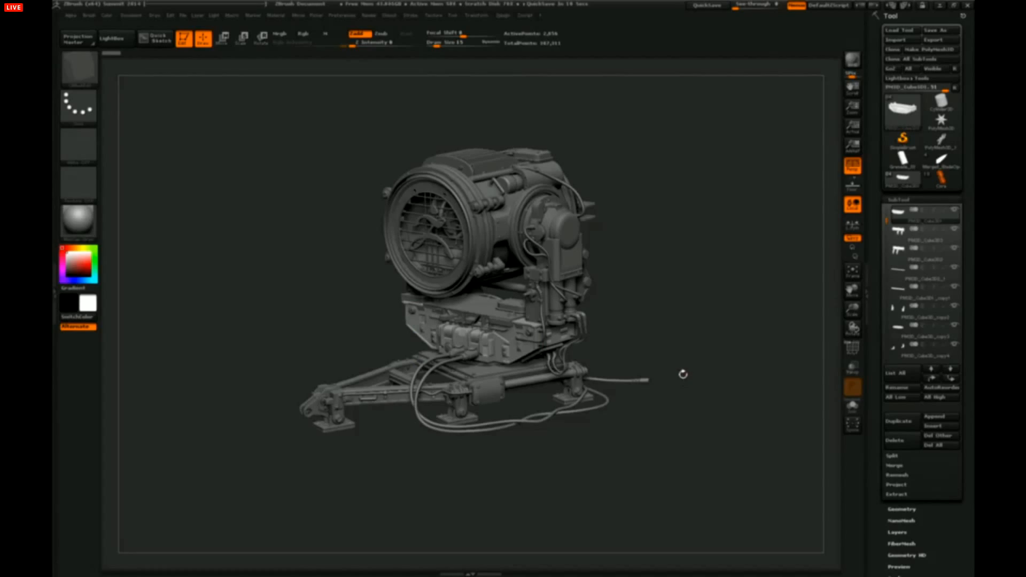
left_click(942, 106)
left_click_drag(660, 341, 658, 364)
key("p")
left_click(904, 165)
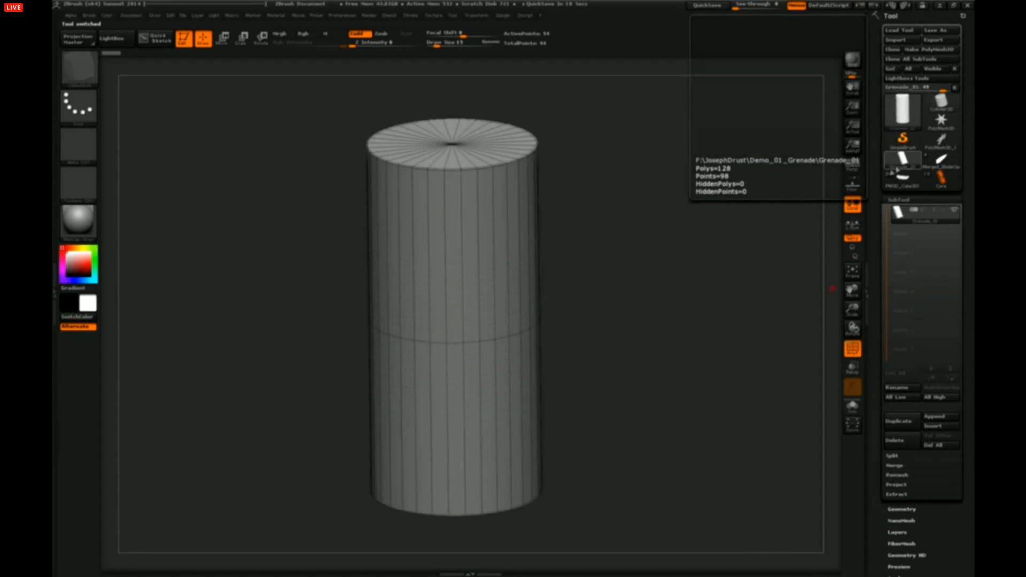
- Expand the geometry's crease options and set the cylinder's Dynamic Subdiv to 4
left_click_drag(719, 342, 712, 324)
mouse_move(712, 324)
left_mouse_down("alt")
mouse_move(710, 298)
mouse_move(711, 355)
mouse_move(723, 368)
mouse_move(715, 292)
mouse_move(719, 314)
mouse_move(716, 306)
mouse_move(708, 326)
mouse_move(664, 329)
mouse_move(718, 332)
left_mouse_up("alt")
key("f")
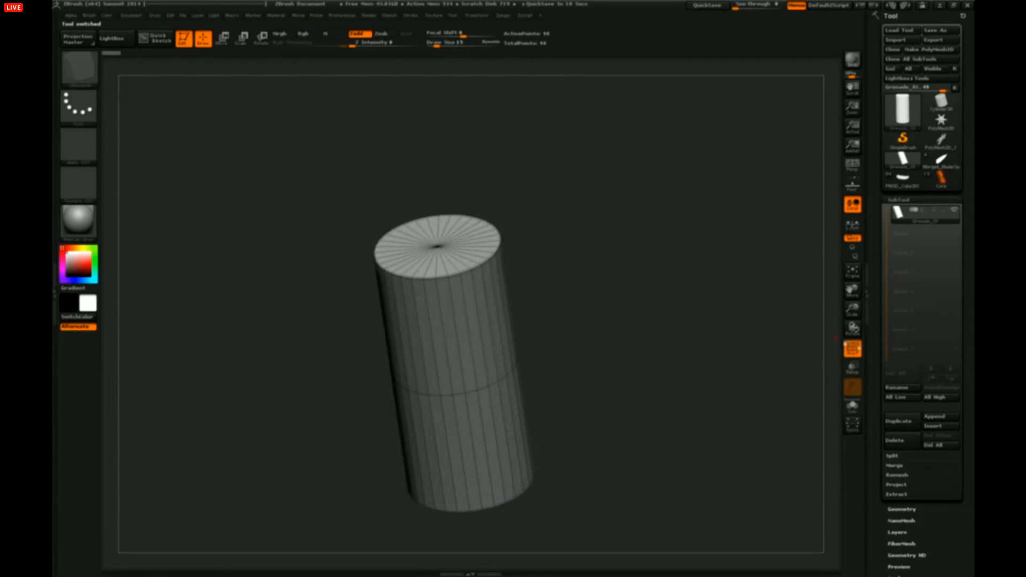
left_click_drag(873, 370, 875, 250)
left_click(905, 381)
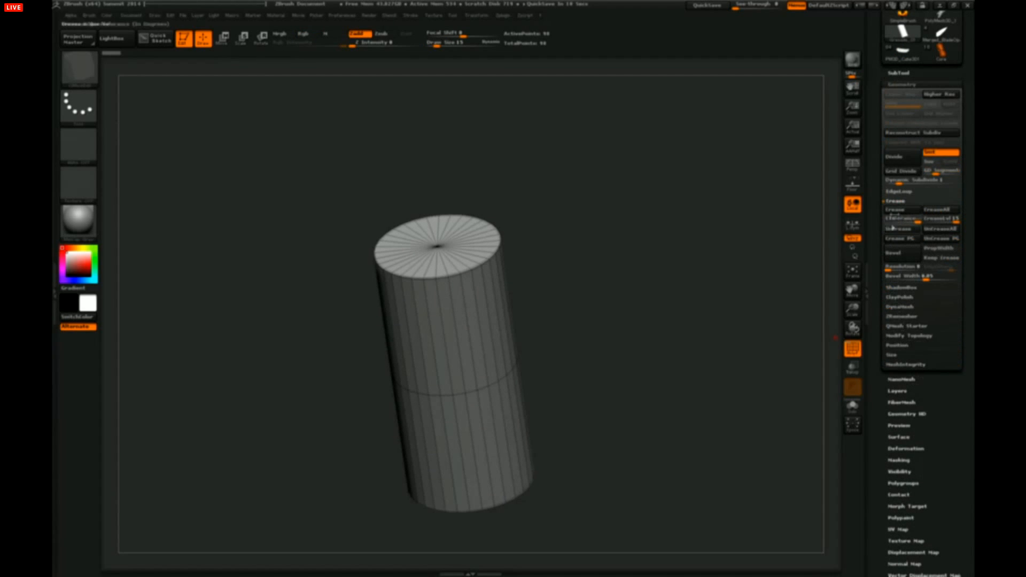
left_click(908, 180)
left_click_drag(697, 289, 571, 319)
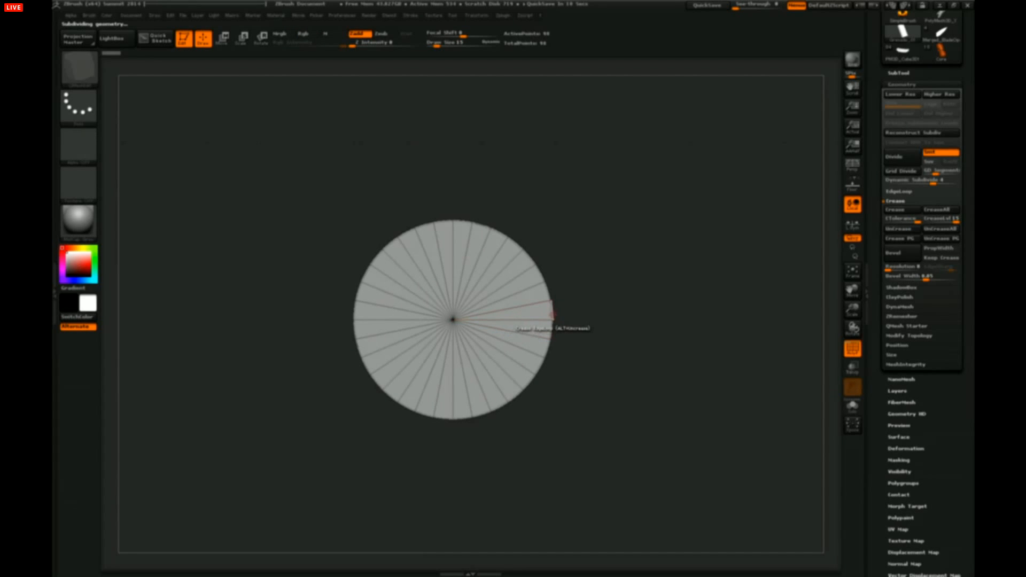
- Insert an edge loop around the cylinder just below its top rim and turn off dynamic subdivision
left_click_drag(562, 321, 555, 301)
key("space")
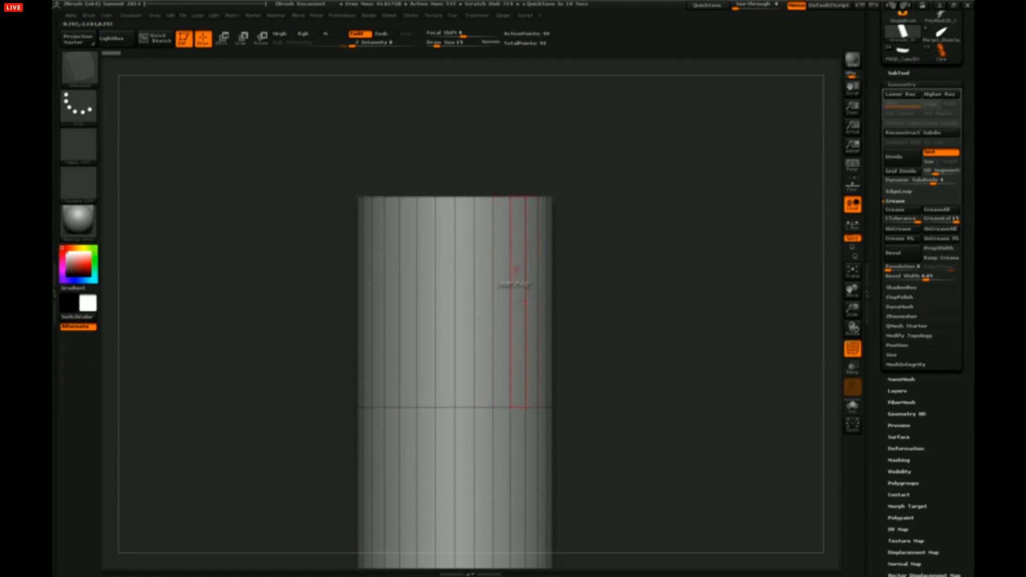
left_click(512, 287)
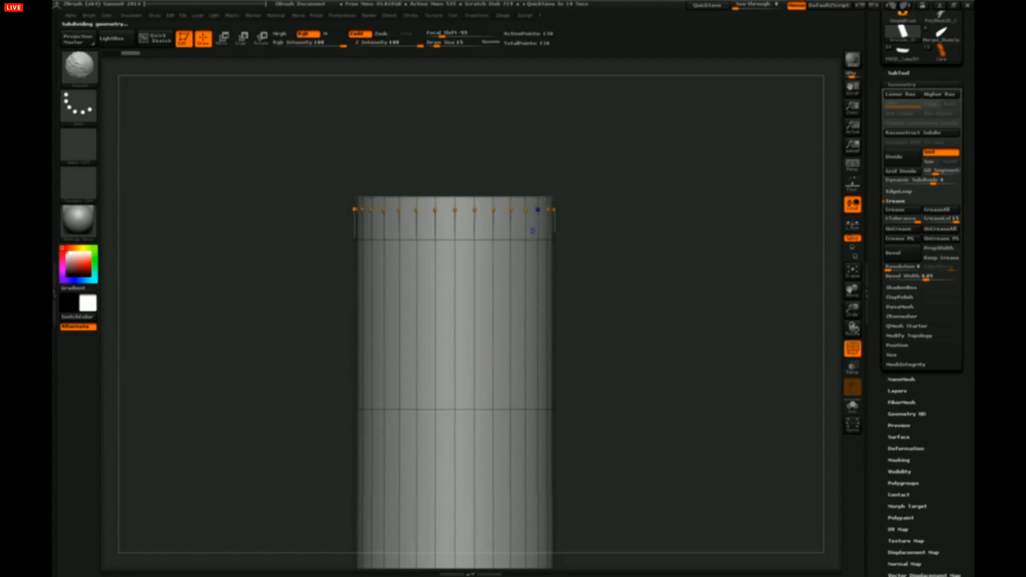
key("shift+d")
left_click_drag(578, 230, 569, 255)
key("ctrl+z")
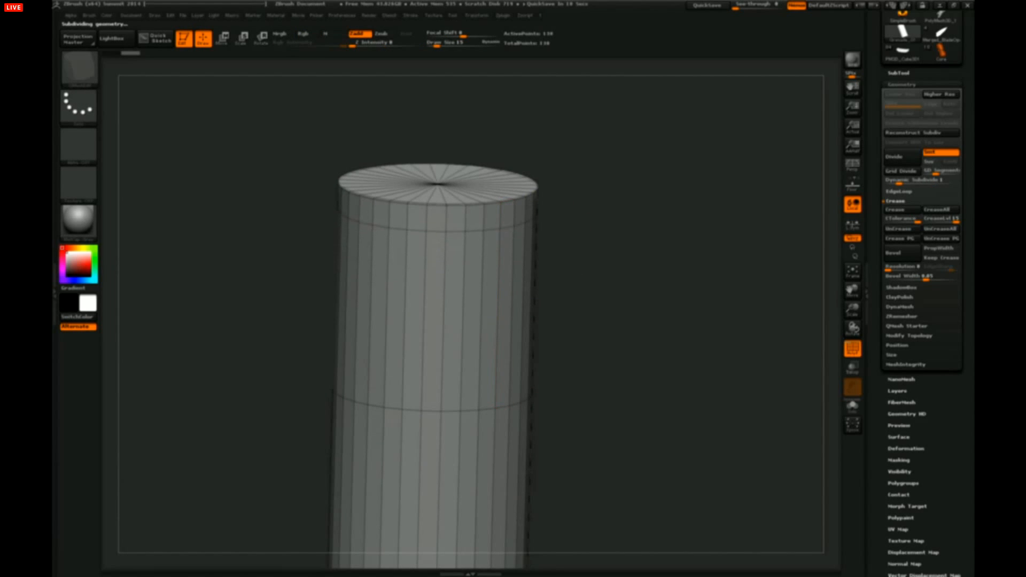
- Split the four quadrant points on the cap's rim into small corner facets and display the polygroup colours
left_click_drag(555, 198, 610, 271, "alt")
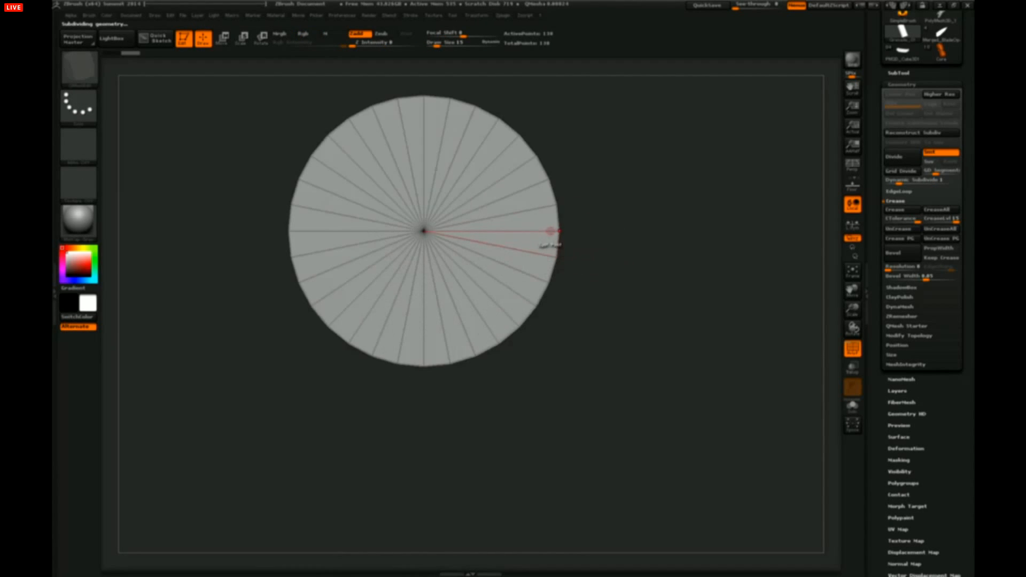
left_click_drag(581, 213, 584, 245, "alt")
left_click(561, 264)
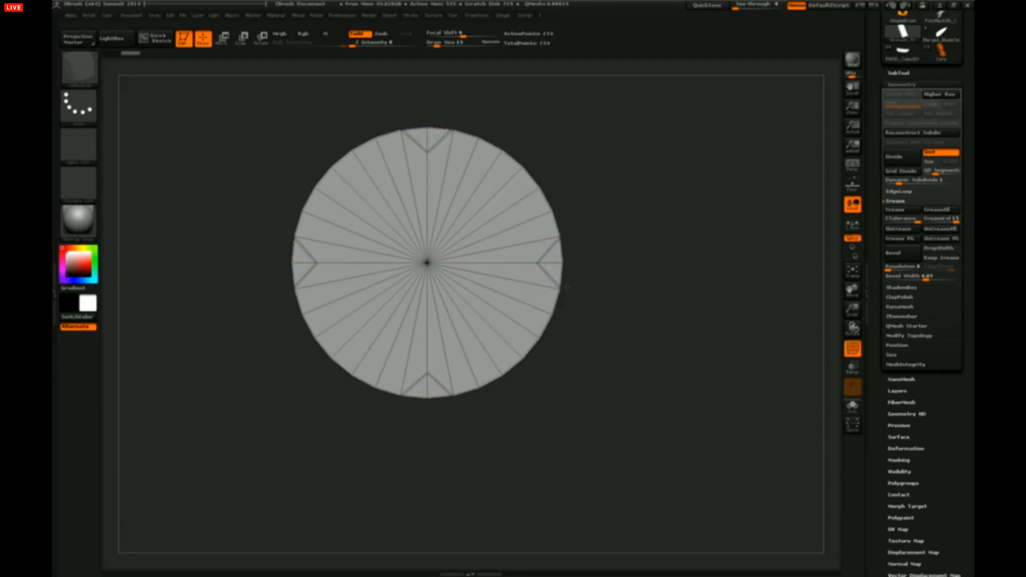
left_click(858, 345)
- Push the four green rim facets inward as notches using QMesh with the Polygroup All target
left_click_drag(673, 286, 623, 235)
key("space")
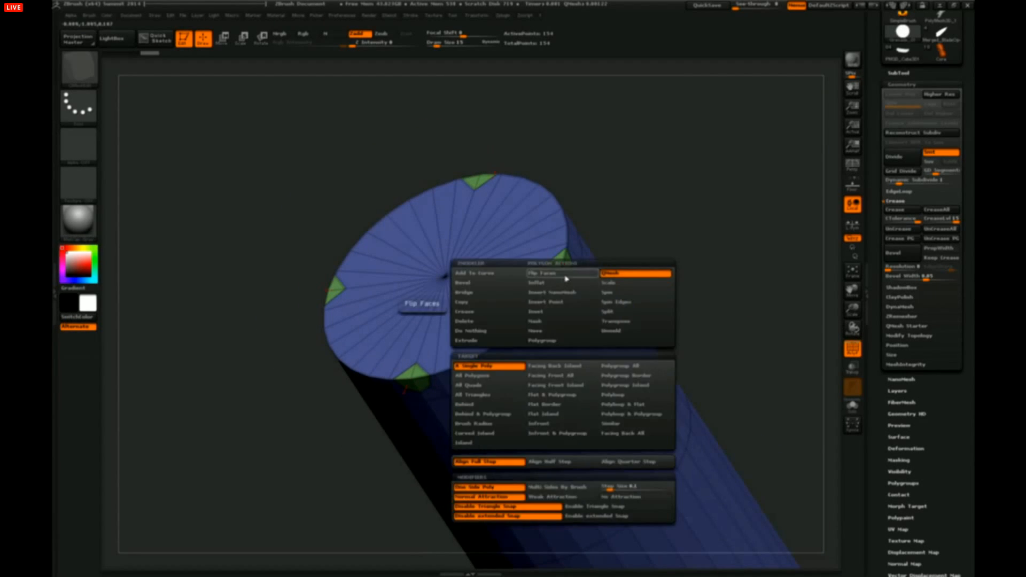
left_click(636, 369)
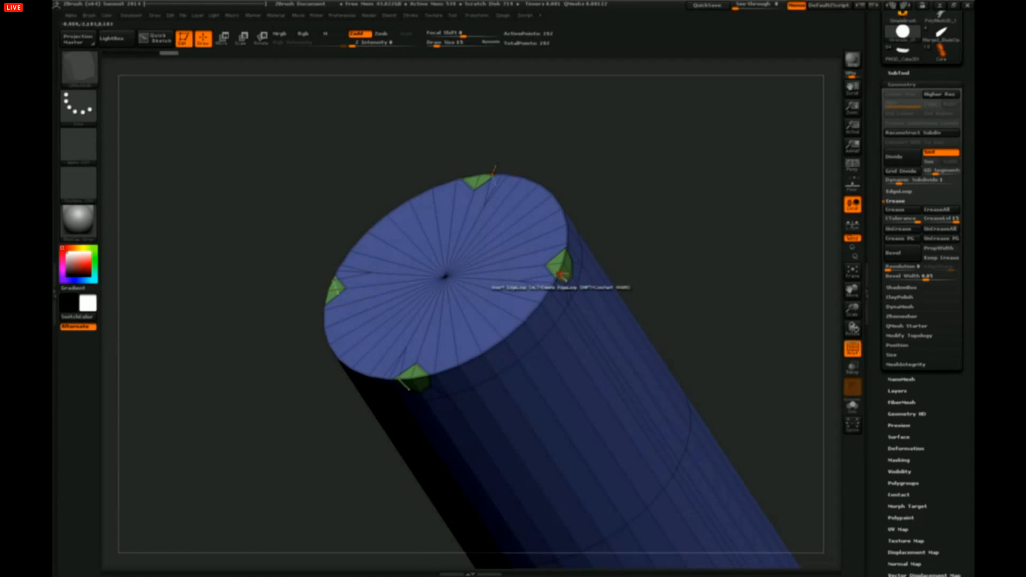
left_click(560, 266)
- Preview the rim notches with dynamic subdivision and without the wireframe, returning to the unsmoothed mesh
key("d")
left_click_drag(631, 263, 694, 261)
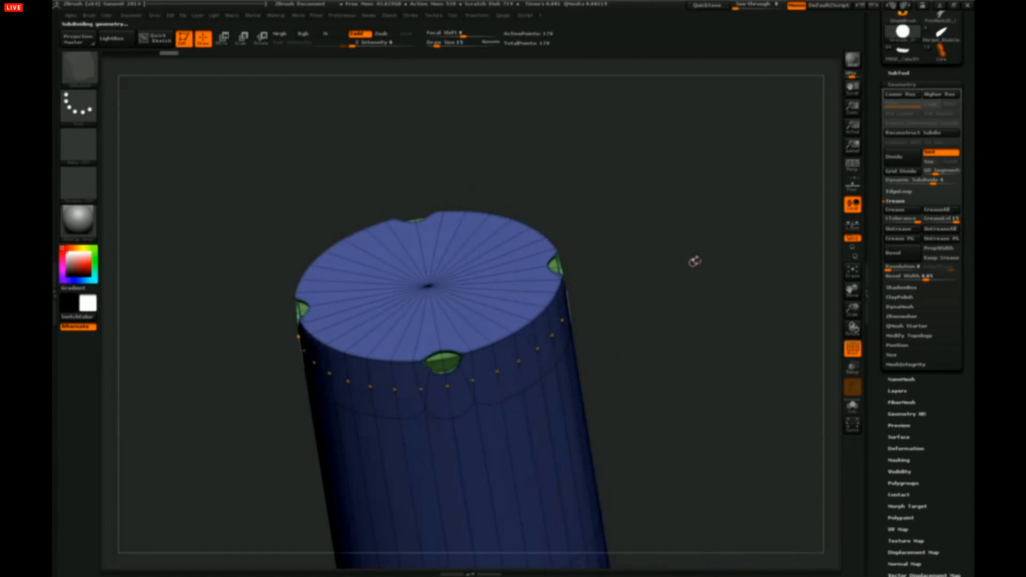
left_click(847, 351)
left_click_drag(764, 307, 758, 277, "alt")
left_click(854, 357)
key("shift+d")
- Insert a ring of edges about halfway across the cap and complete it by splitting the four spokes at the notches
left_click_drag(754, 270, 695, 285)
key("space")
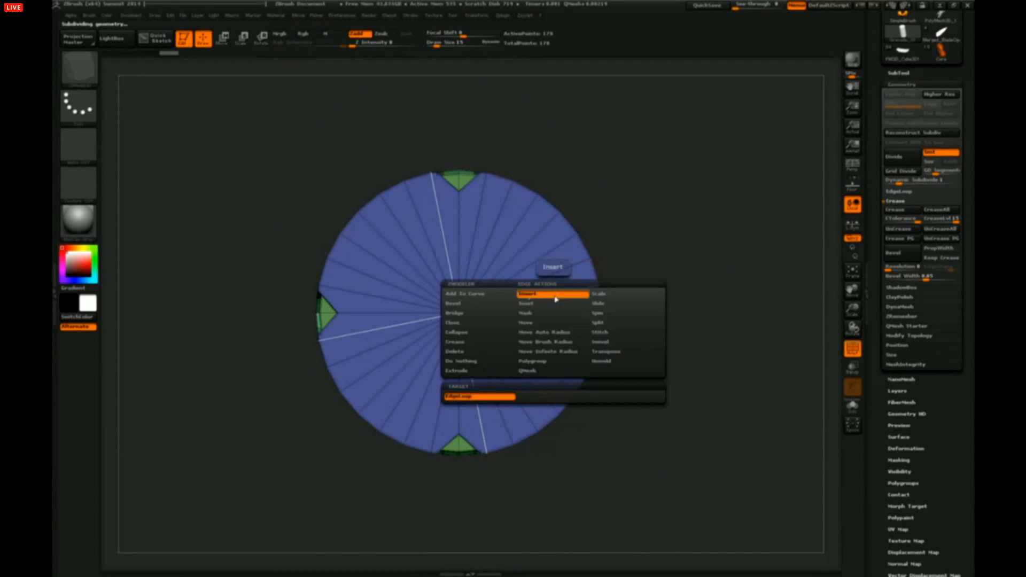
left_click(550, 295)
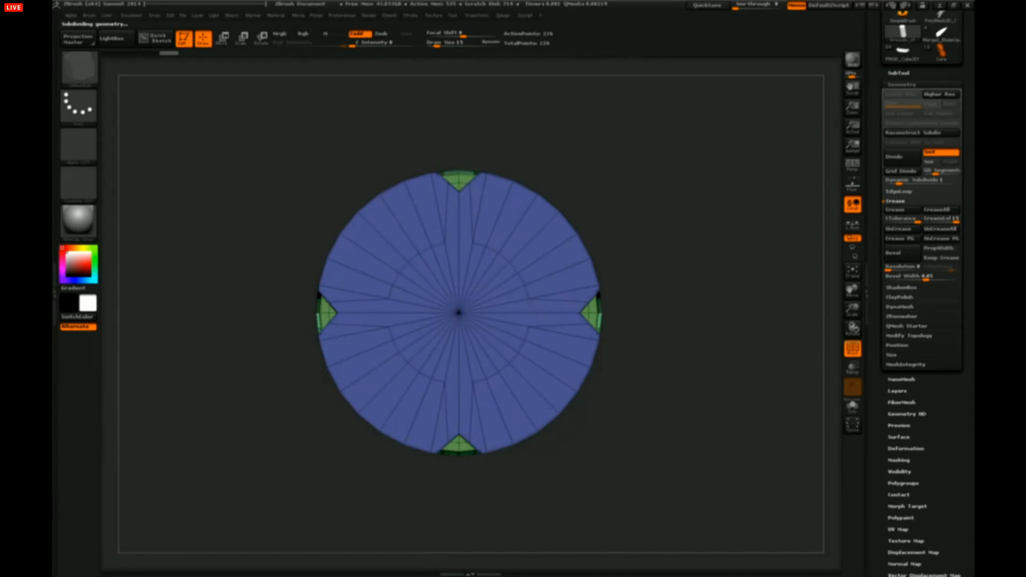
left_click_drag(657, 299, 683, 237)
key("space")
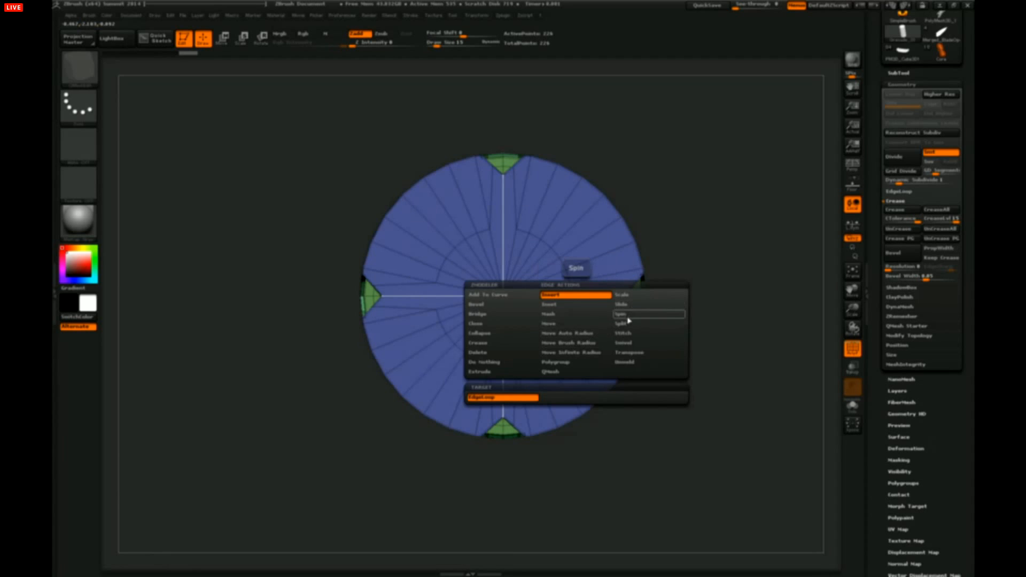
left_click(616, 333)
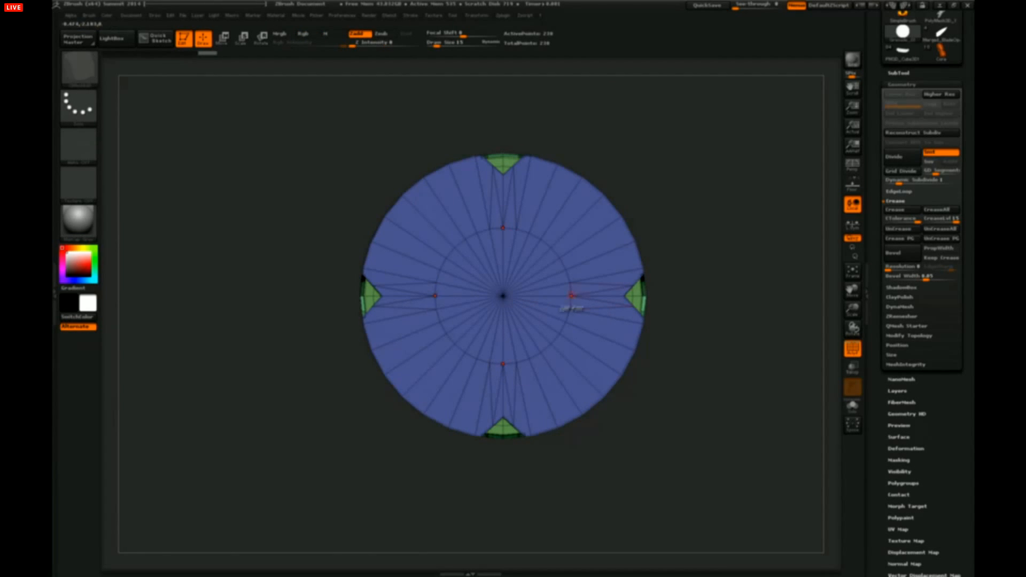
- Mark the four outer cap sections between the spokes and raise them into blocks using QMesh with the A Single Poly target
left_click_drag(695, 283, 665, 246, "alt")
left_click_drag(533, 186, 612, 253, "alt")
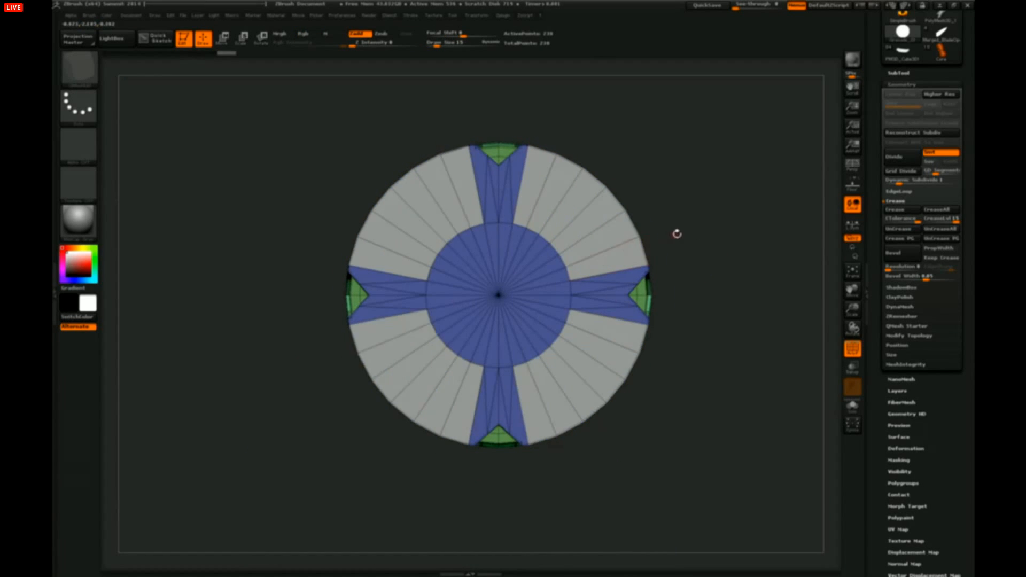
left_click_drag(676, 234, 646, 231)
key("space")
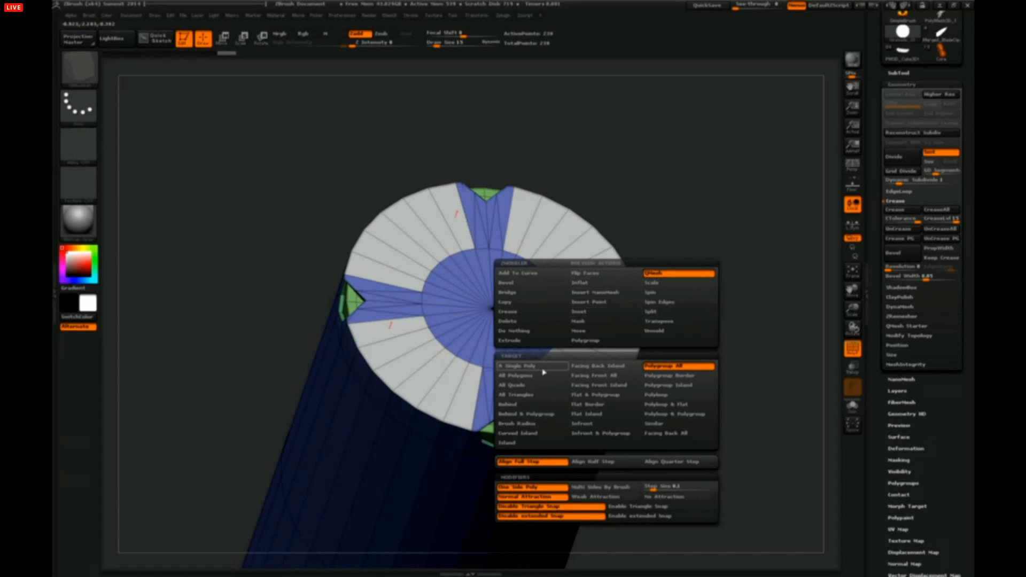
left_click_drag(600, 290, 592, 255)
mouse_move(520, 225)
left_mouse_down("alt")
mouse_move(536, 224)
mouse_move(589, 282)
mouse_move(607, 241)
mouse_move(691, 224)
mouse_move(695, 155)
mouse_move(712, 221)
mouse_move(689, 252)
mouse_move(641, 268)
left_mouse_up("alt")
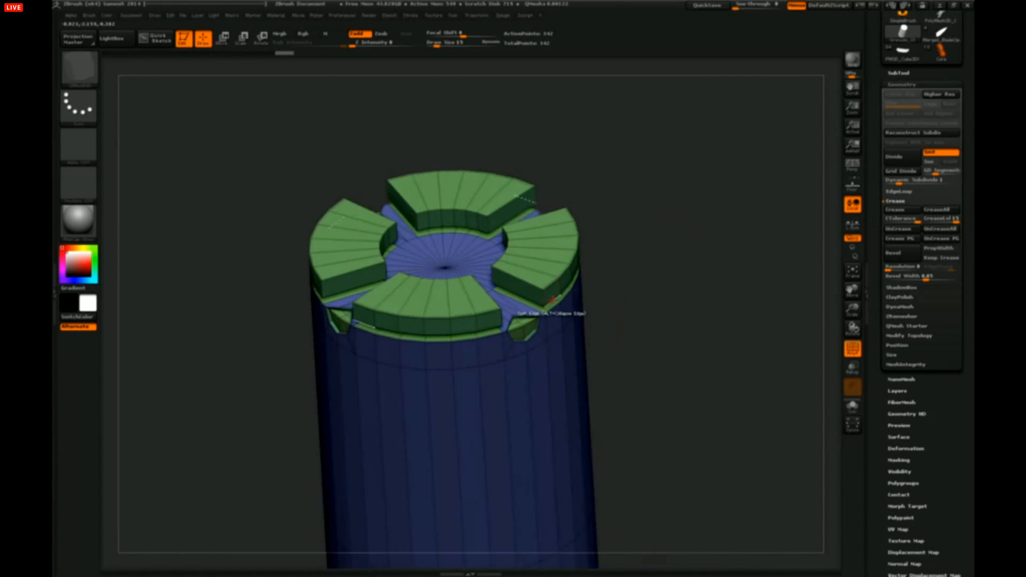
- Set the polygon target to Polygroup All and create an inset border around the tops of the four raised blocks
key("space")
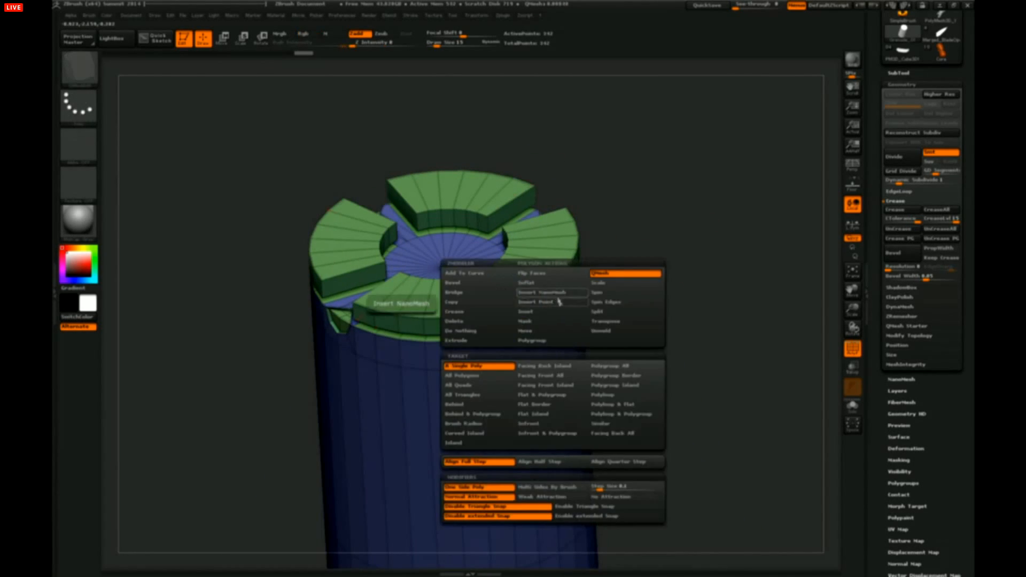
left_click(628, 370)
left_click_drag(527, 301, 653, 252)
left_click_drag(512, 226, 615, 250)
- Move the inner top faces of the four blocks slightly upward to give them chamfered edges
key("space")
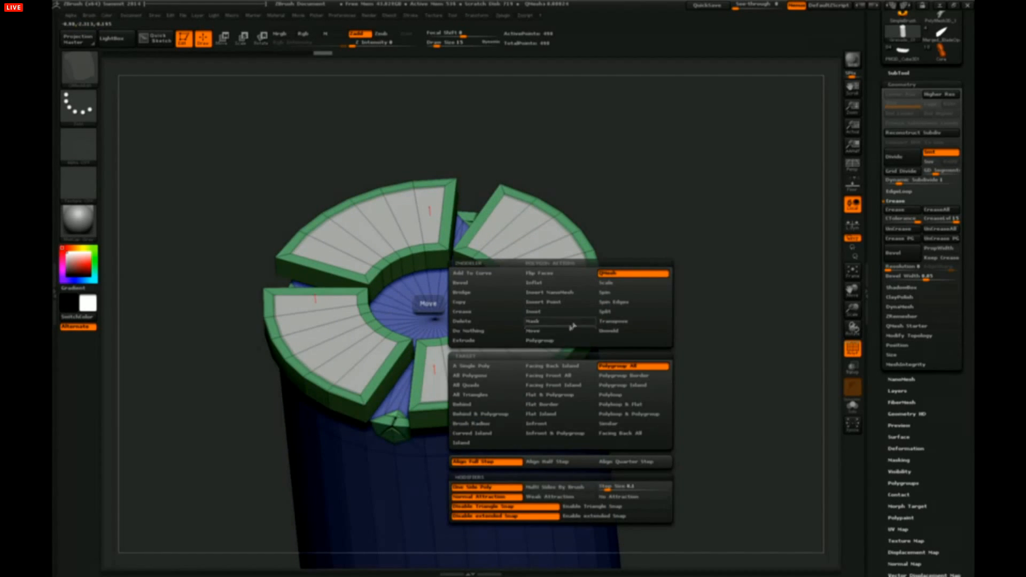
left_click(572, 323)
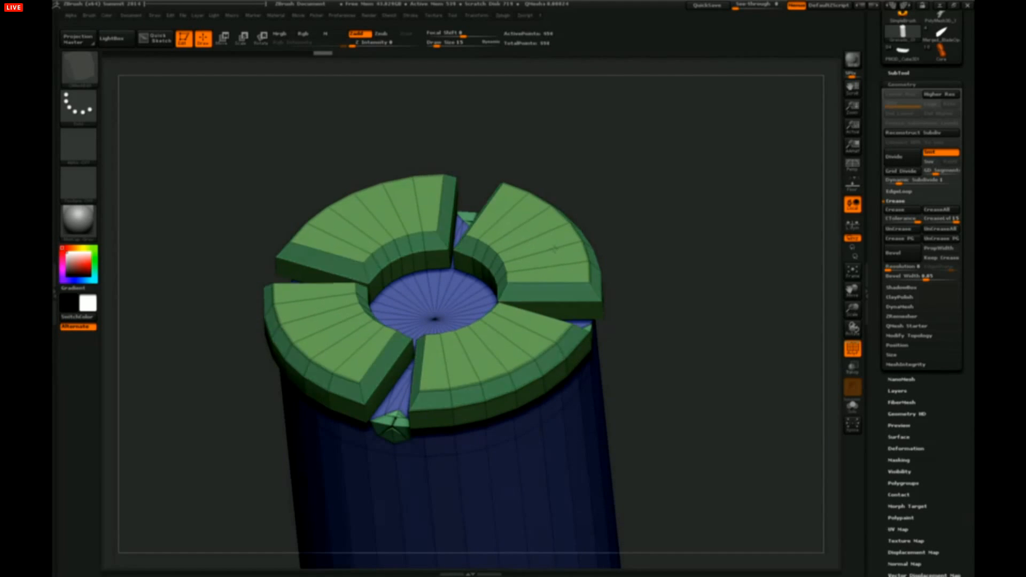
left_click_drag(554, 248, 564, 252)
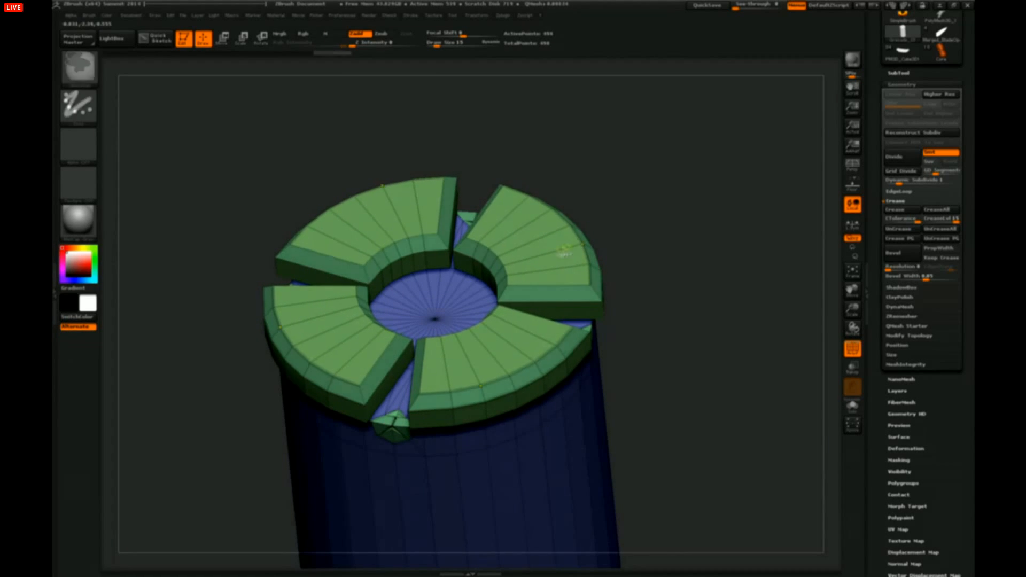
- Insert an edge loop across the block tops and split points on it into eight octagonal facets, two per block
mouse_move(636, 251)
left_mouse_down("alt")
mouse_move(641, 213)
mouse_move(614, 176)
mouse_move(648, 265)
mouse_move(606, 283)
left_mouse_up("alt")
key("space")
left_click(565, 287)
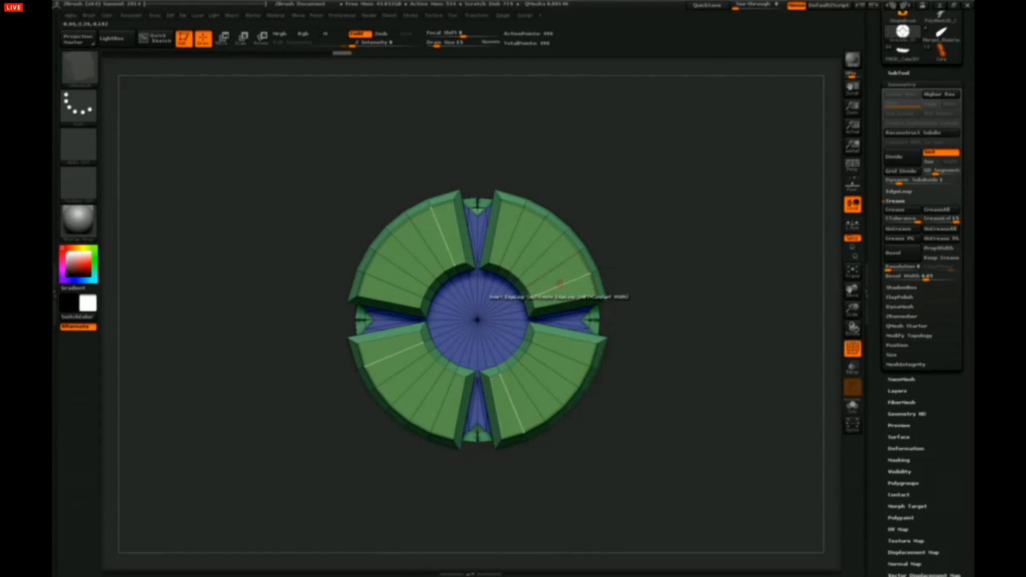
left_click_drag(623, 347, 660, 266, "alt")
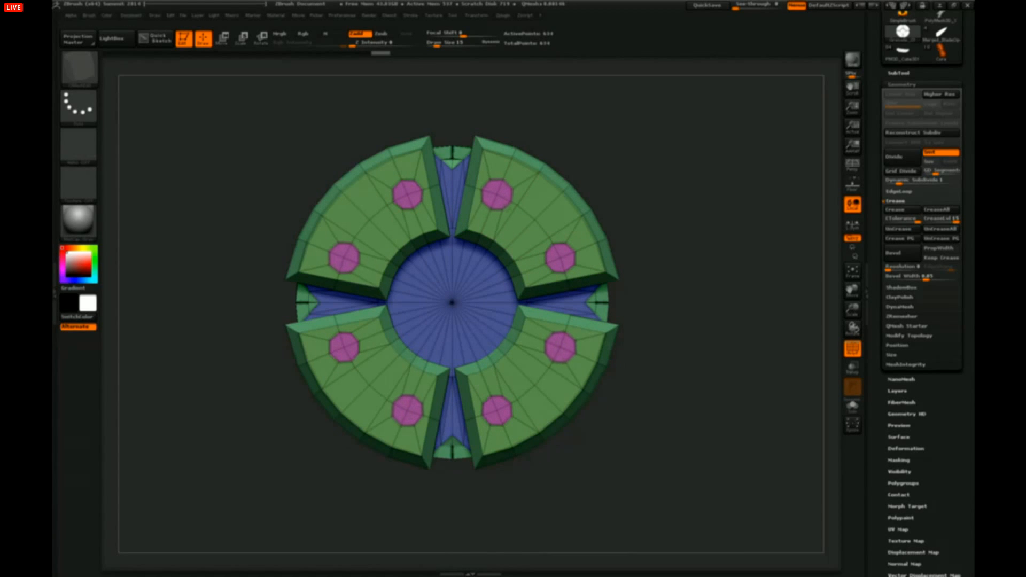
- Sink the eight octagonal facets into the blocks as holes with QMesh and preview them with dynamic subdivision
left_click_drag(686, 225, 679, 305)
left_click_drag(601, 318, 601, 333)
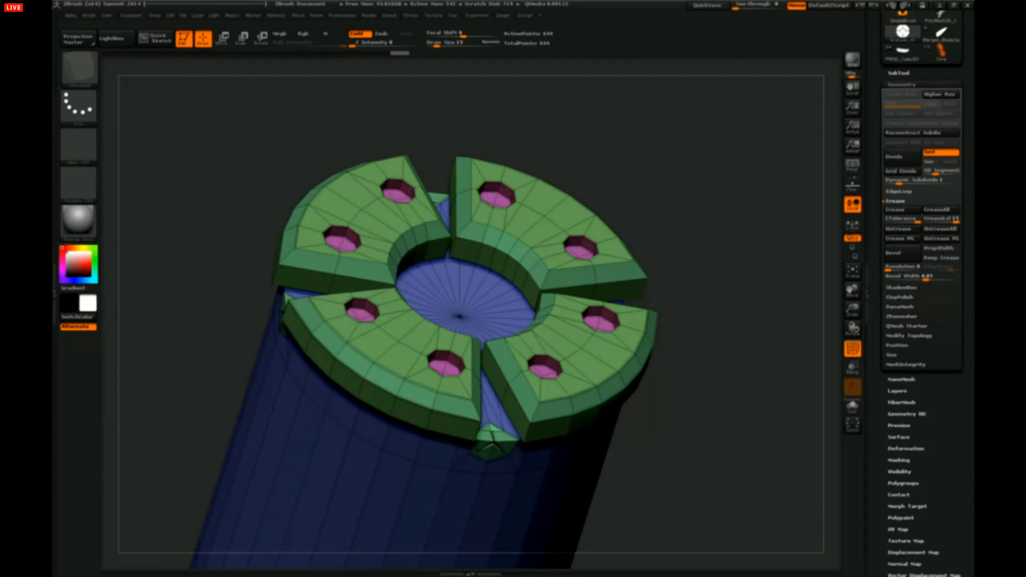
left_click_drag(710, 329, 653, 258)
key("d")
key("shift+d")
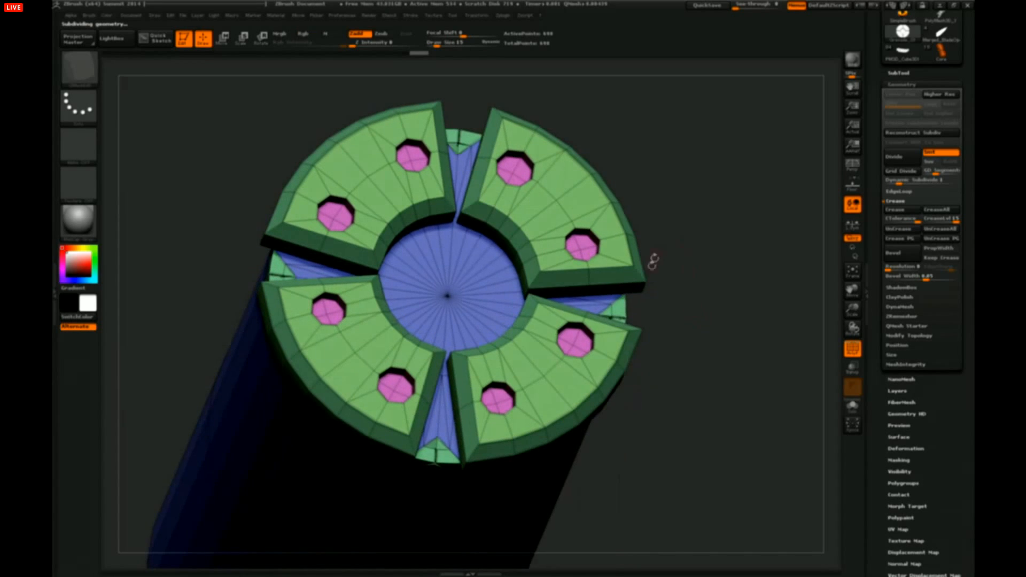
- Set the edge action to Crease with the EdgeLoop target and check the cap with dynamic subdivision
key("space")
key("space")
left_click(454, 313)
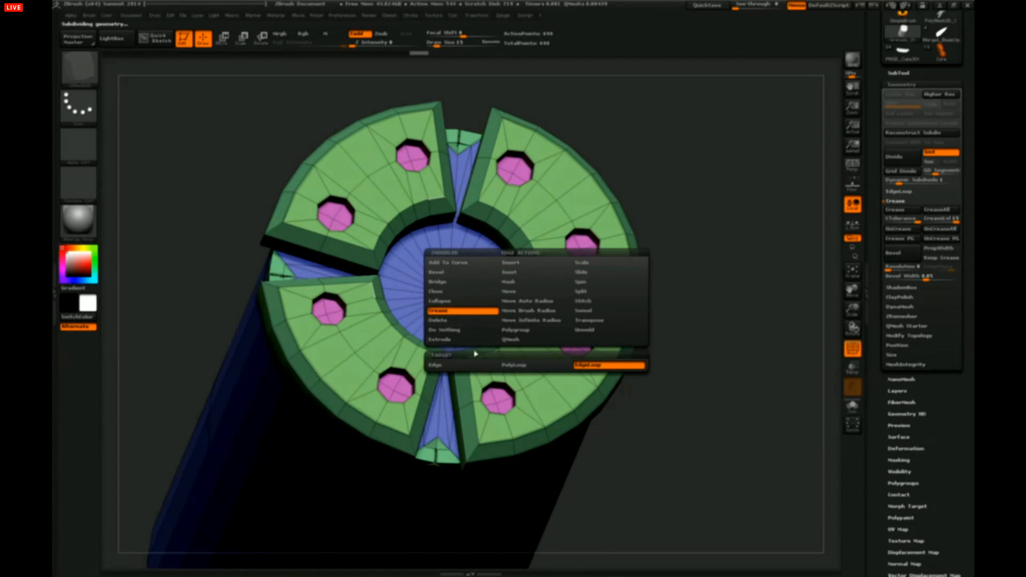
left_click(578, 365)
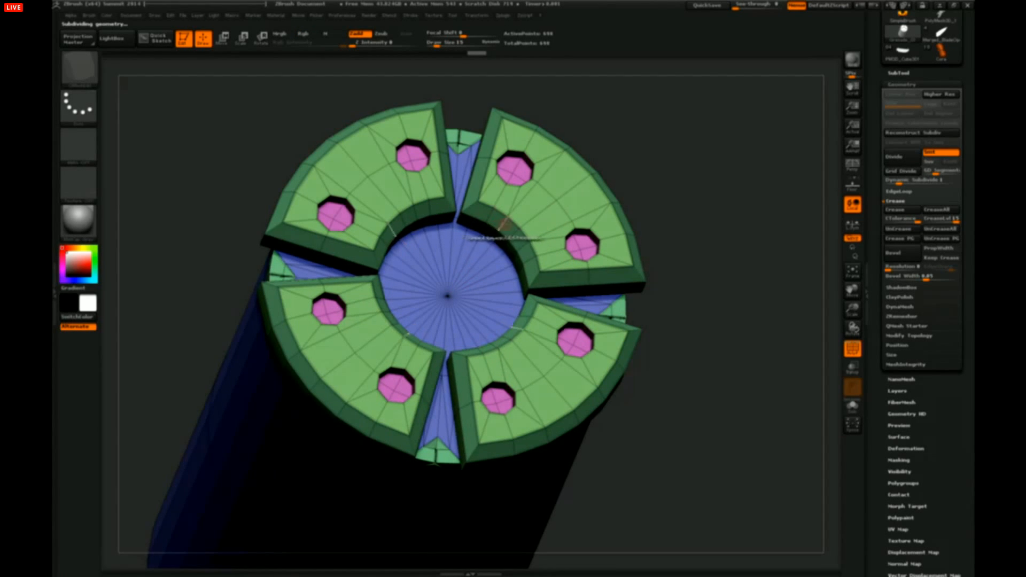
left_click_drag(672, 253, 696, 252)
key("d")
mouse_move(713, 291)
left_mouse_down()
mouse_move(739, 250)
mouse_move(748, 262)
mouse_move(722, 283)
mouse_move(673, 299)
left_mouse_up()
left_click(853, 355)
key("shift+d")
key("d")
key("shift+d")
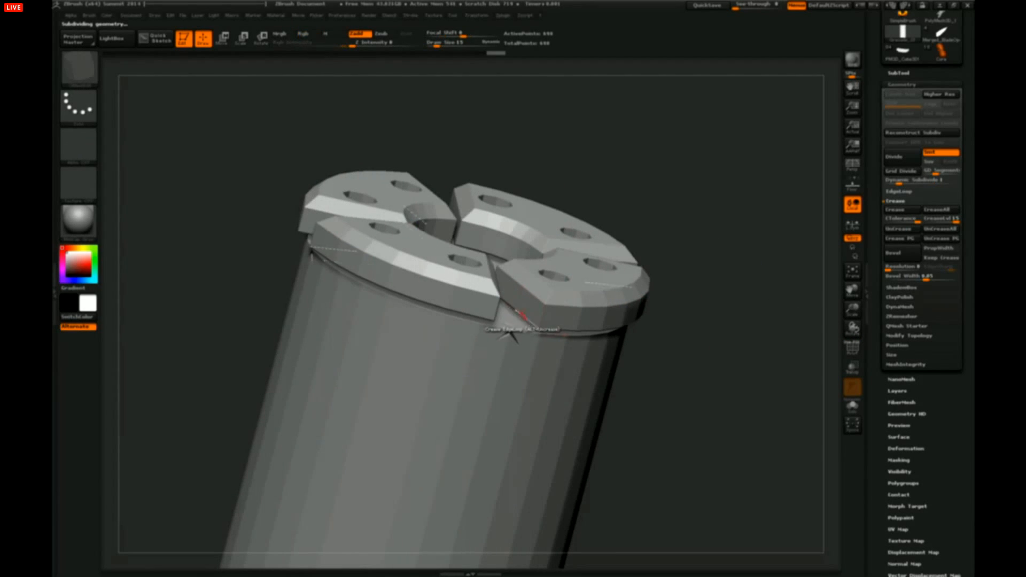
key("d")
key("shift+d")
- Crease the edge loop around the cylinder's upper end beneath the blocks and preview the smoothed cap
left_click_drag(719, 351, 761, 315)
left_click(852, 353)
left_click_drag(762, 315, 713, 299, "alt")
left_click(547, 309)
key("d")
left_click_drag(713, 299, 701, 342)
left_click(852, 350)
key("shift+d")
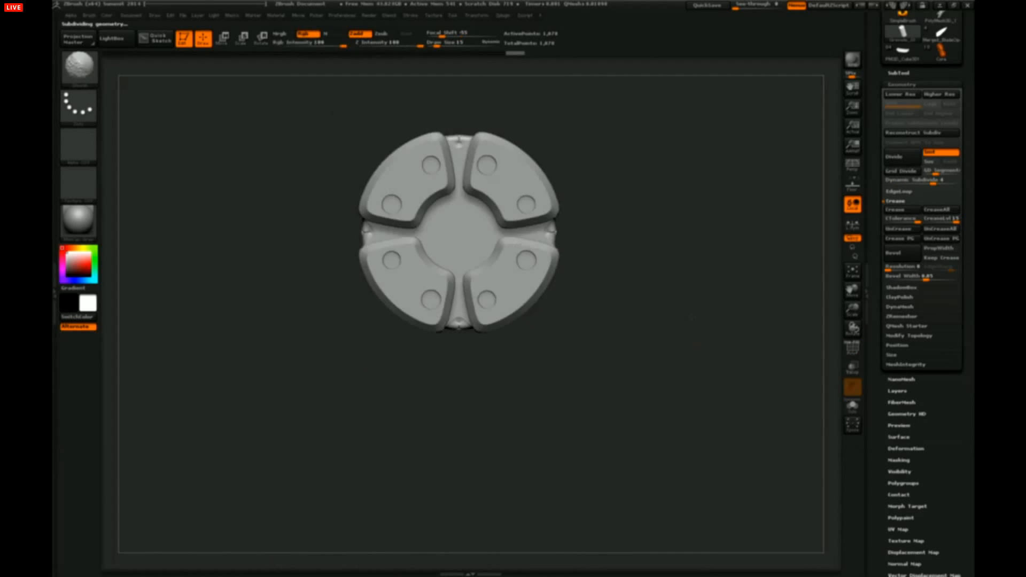
- Insert a circular edge loop into the central disc between the four blocks
left_click_drag(775, 308, 794, 340, "alt")
left_click(853, 350)
left_click_drag(735, 276, 755, 351, "alt")
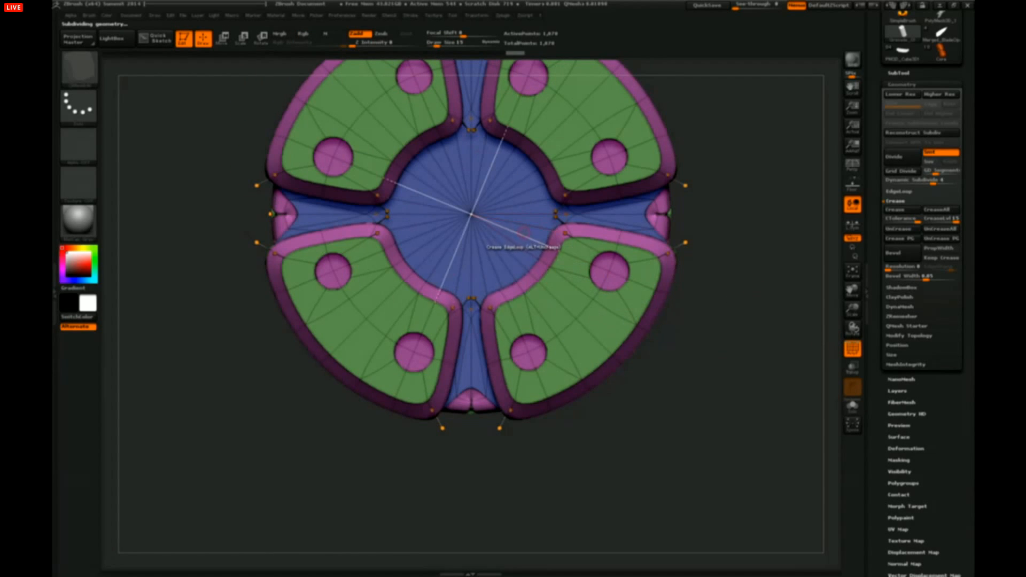
key("space")
left_click(531, 238)
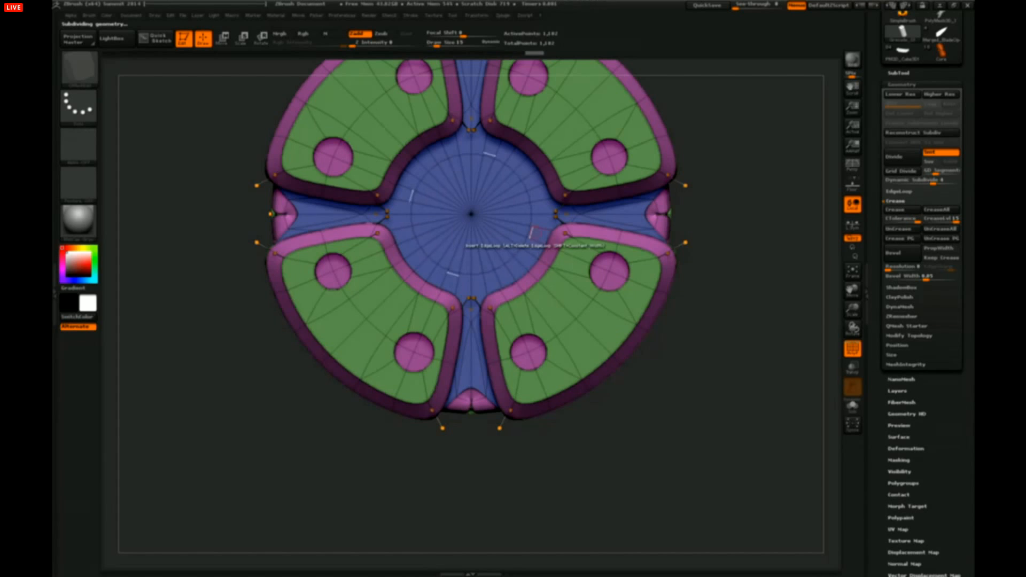
key("shift+d")
- Sink the inner part of the central disc into the cap as a round recess with QMesh
left_click_drag(687, 225, 709, 225)
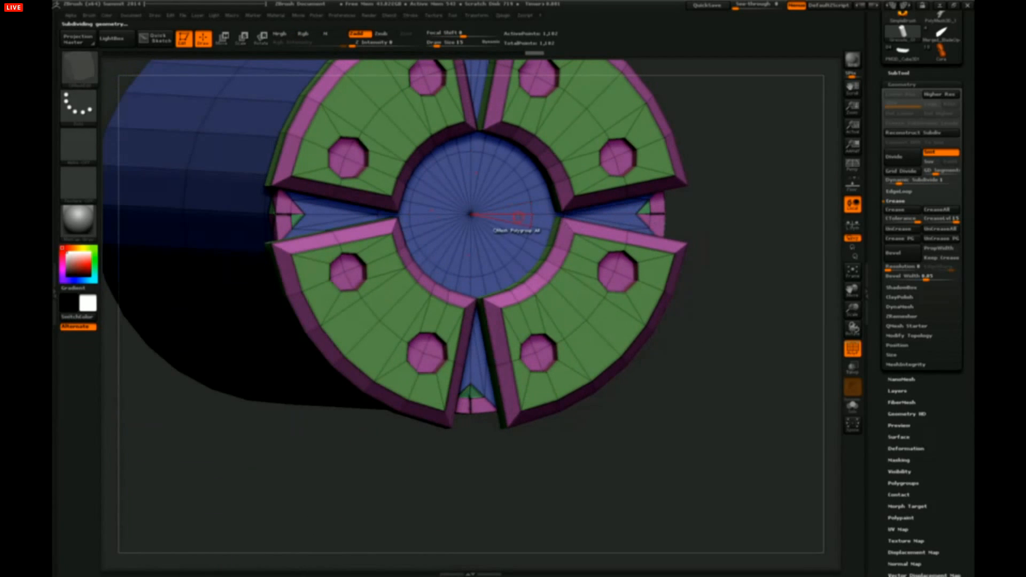
left_click_drag(511, 193, 474, 180, "alt")
left_click_drag(678, 199, 706, 180)
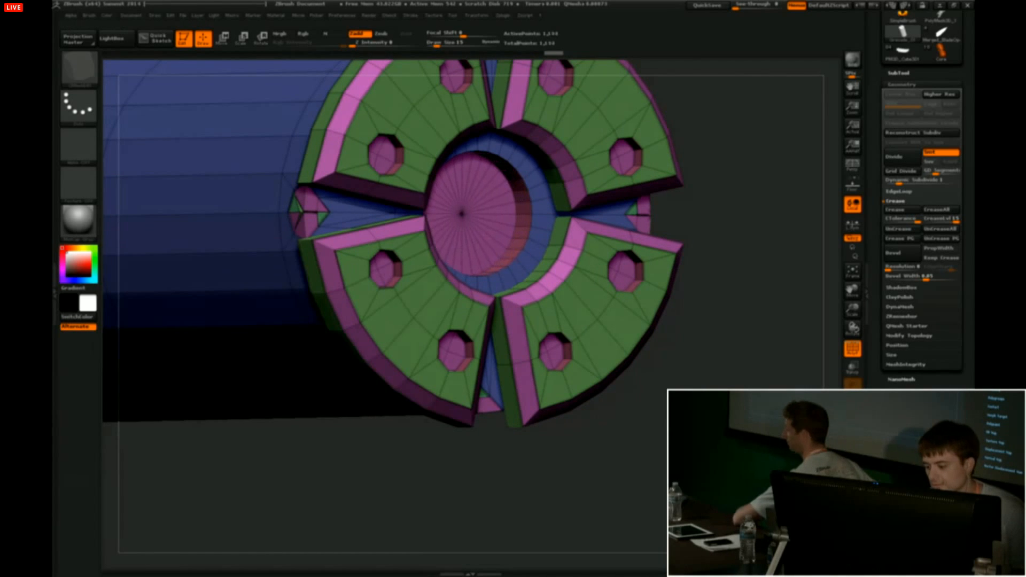
- Give the inner ring around the central recess its own polygroup and raise it into a thin rim
left_click_drag(708, 292, 682, 234)
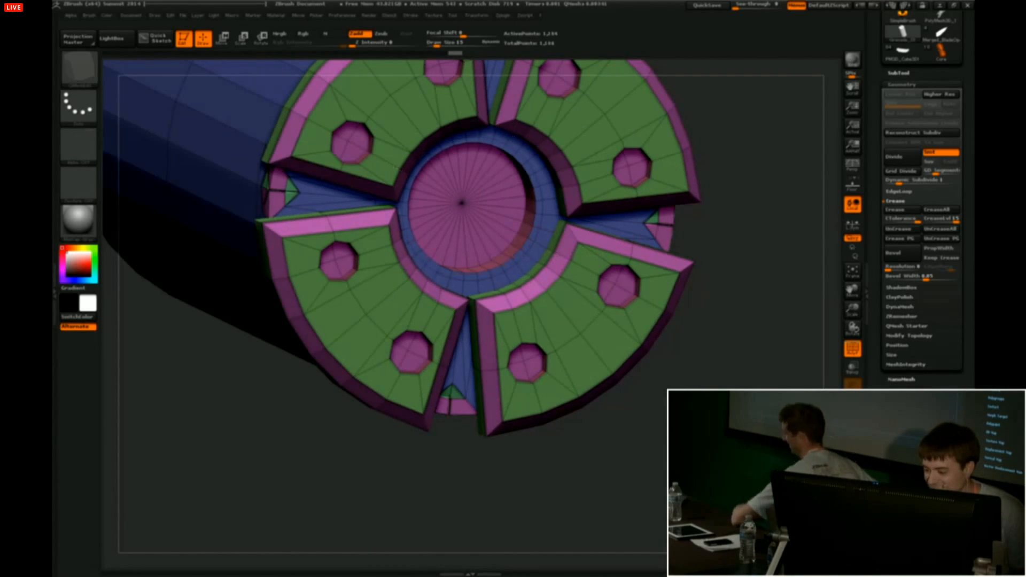
left_click_drag(744, 216, 717, 263)
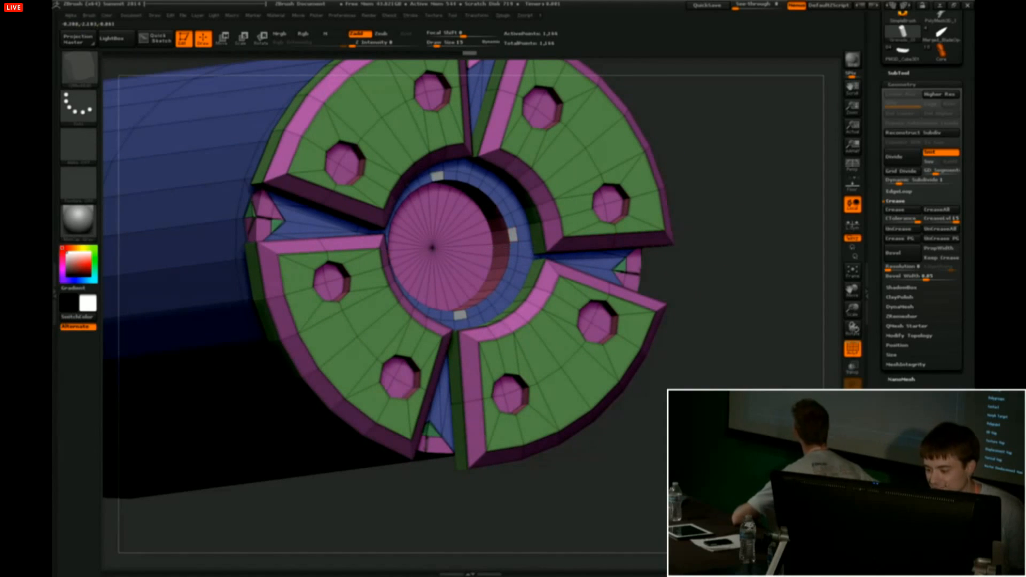
mouse_move(700, 227)
left_mouse_down()
mouse_move(729, 203)
mouse_move(695, 233)
mouse_move(719, 241)
mouse_move(719, 202)
mouse_move(715, 235)
left_mouse_up()
key("space")
left_click(497, 317)
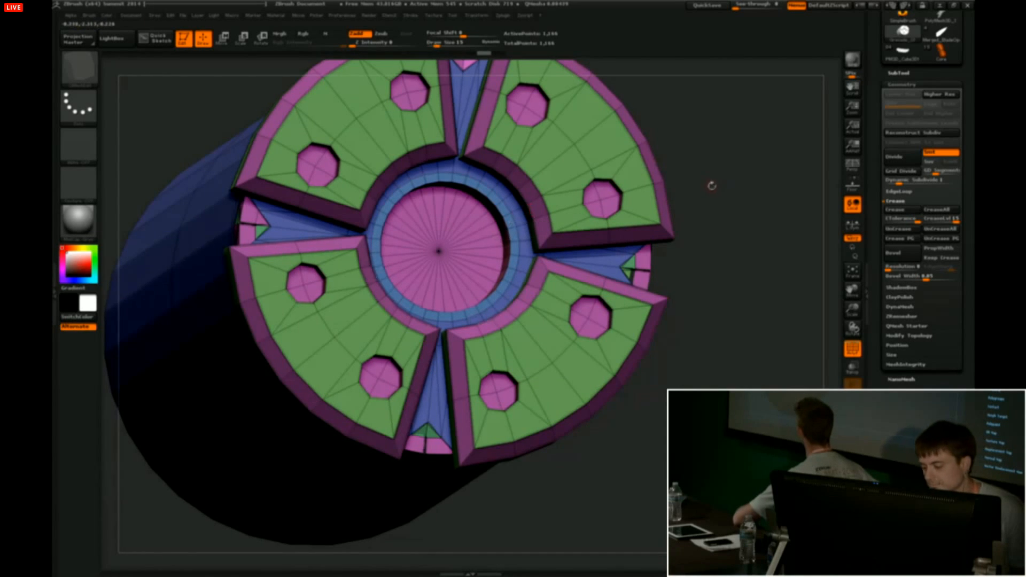
left_click_drag(711, 185, 675, 184)
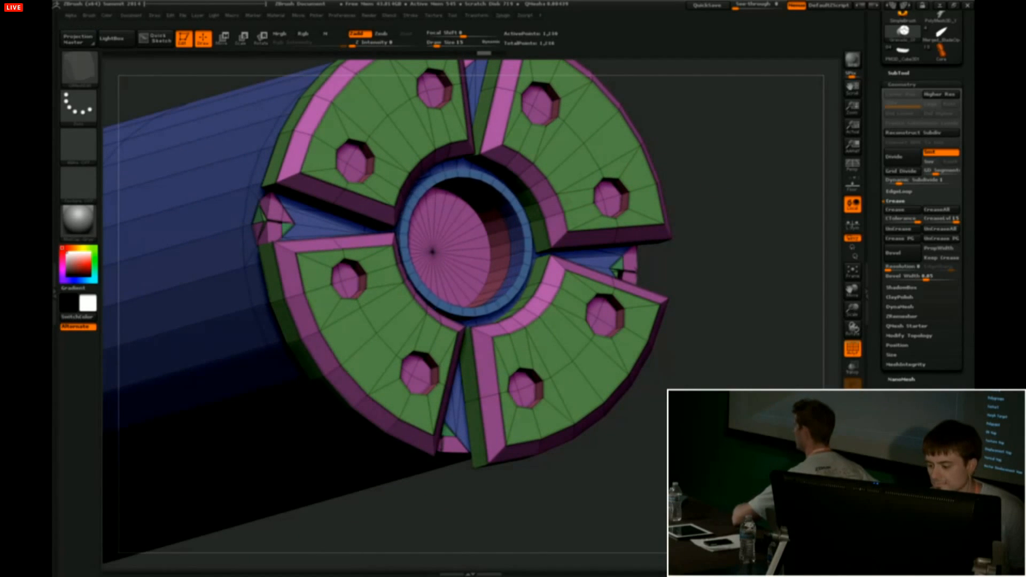
mouse_move(720, 269)
left_mouse_down()
mouse_move(749, 227)
mouse_move(721, 267)
left_mouse_up()
- Bevel the edge loop around the floor of the central recess and preview the result with dynamic subdivision
key("space")
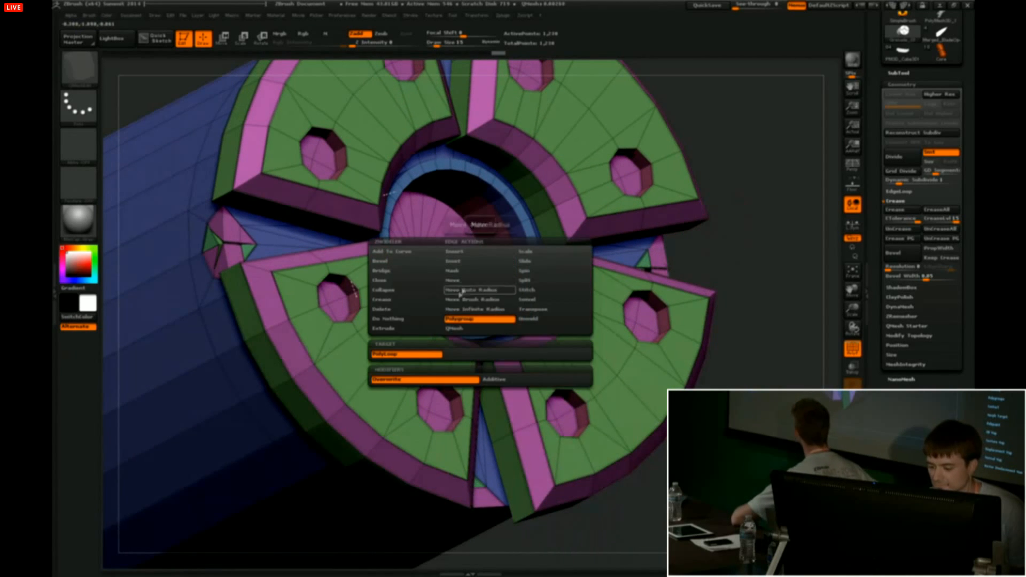
left_click(396, 271)
left_click(399, 265)
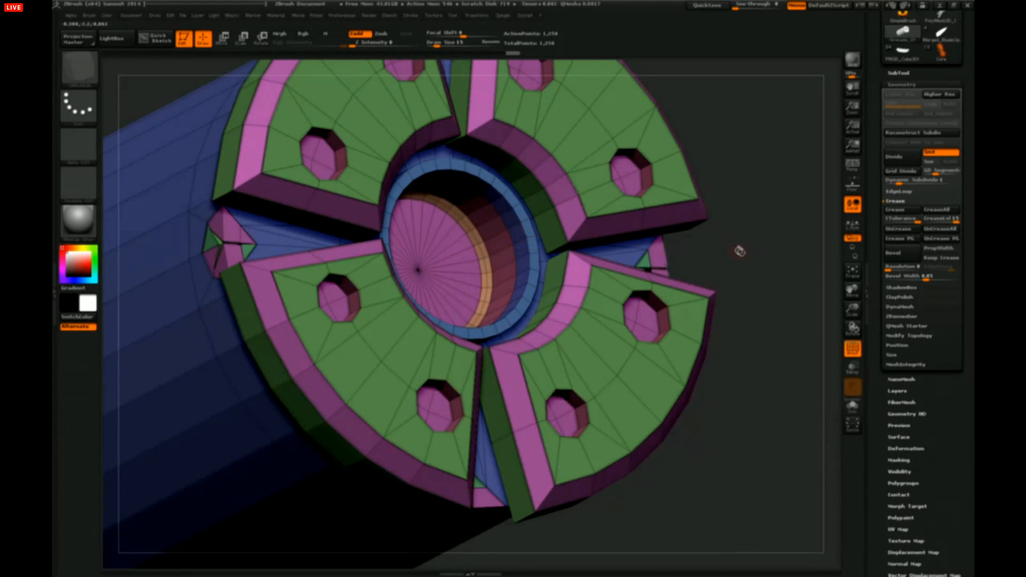
mouse_move(739, 252)
left_mouse_down()
mouse_move(742, 211)
mouse_move(731, 248)
mouse_move(748, 211)
mouse_move(704, 250)
mouse_move(728, 256)
left_mouse_up()
key("d")
left_click_drag(758, 295, 752, 272, "alt")
key("shift+d")
left_click_drag(752, 272, 733, 303)
- Isolate the polygroup of the block chamfers and hole floors for inspection and restore the full model's visibility
left_click_drag(697, 199, 688, 250)
left_click(604, 257, "ctrl+shift")
left_click(684, 254, "ctrl+shift")
left_click(601, 252, "ctrl+shift")
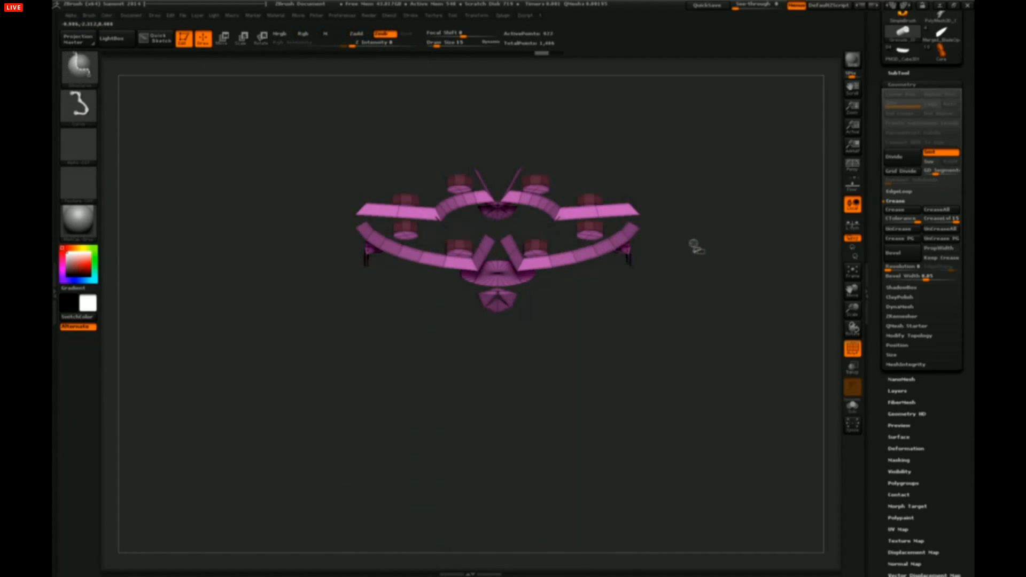
left_click(693, 247, "ctrl+shift")
- Insert edge loops around the cylinder below the cap and sink the band between them into a groove with QMesh
left_click_drag(694, 255, 673, 202)
key("space")
left_click(554, 310)
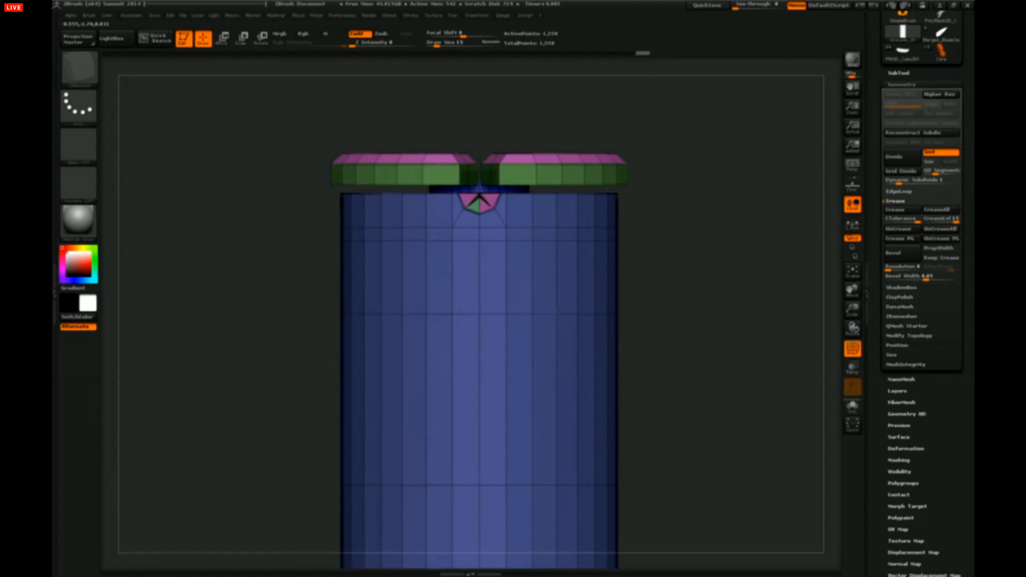
left_click_drag(636, 249, 668, 230)
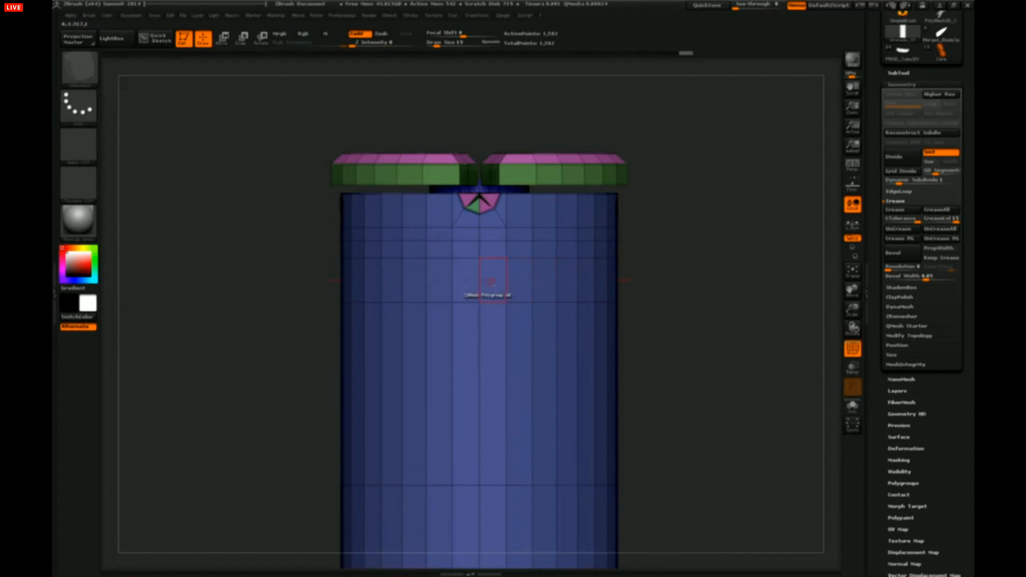
left_click(492, 280)
left_click_drag(658, 237, 599, 264)
left_click_drag(696, 280, 628, 267)
- Bevel the outer edge loops on the upper and lower rims of the groove
key("space")
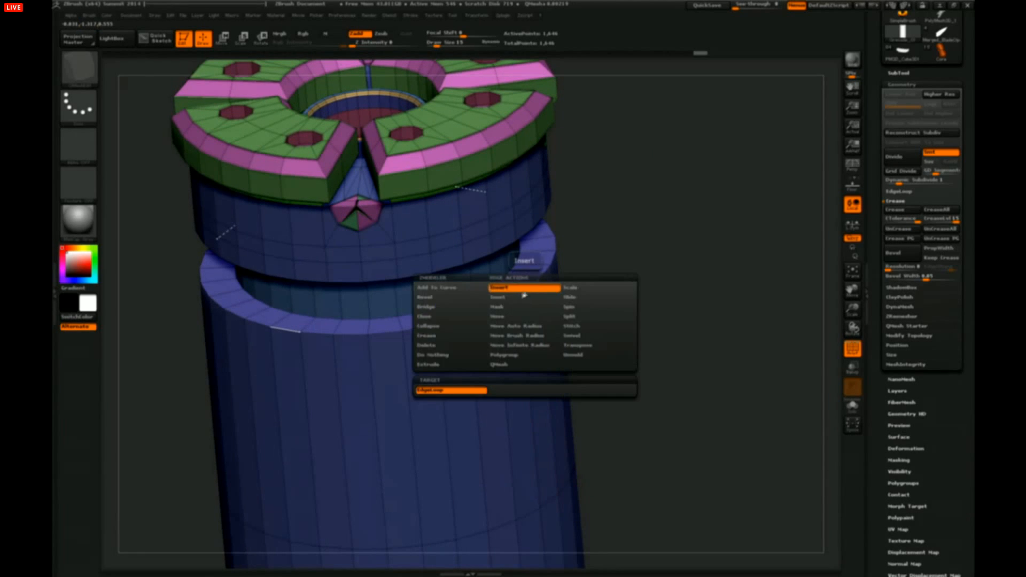
left_click(441, 307)
left_click(445, 299)
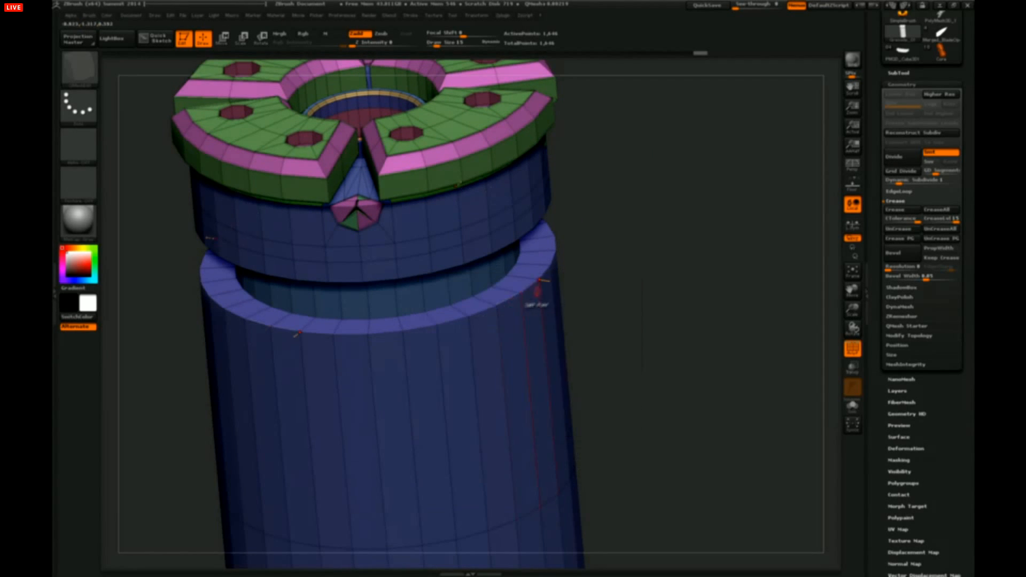
left_click_drag(528, 287, 534, 290)
left_click_drag(622, 242, 585, 192)
left_click_drag(530, 230, 537, 235)
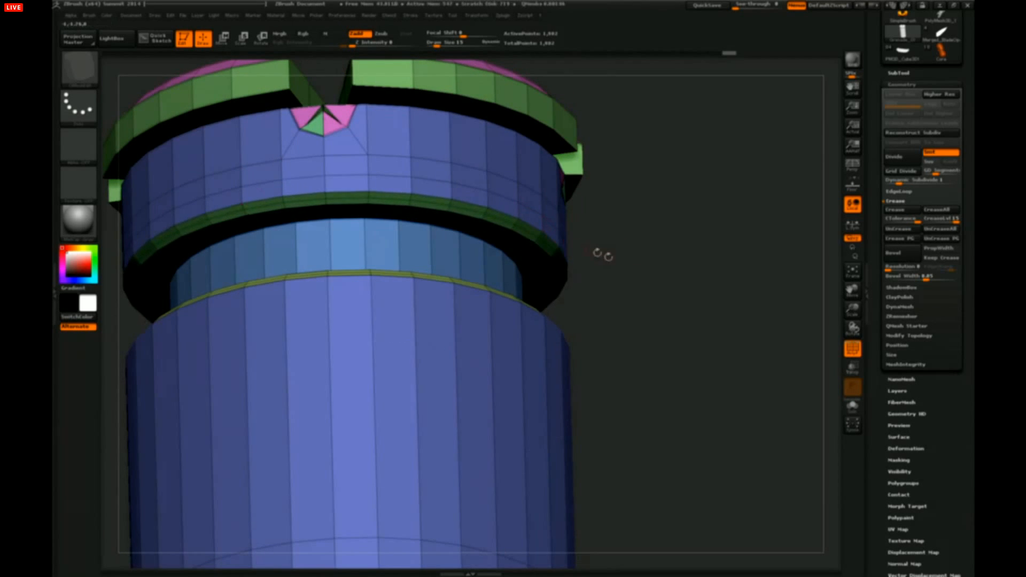
- Extrude the groove's inner band outward with QMesh until it sits just inside the cylinder's outer surface
left_click_drag(602, 254, 643, 268)
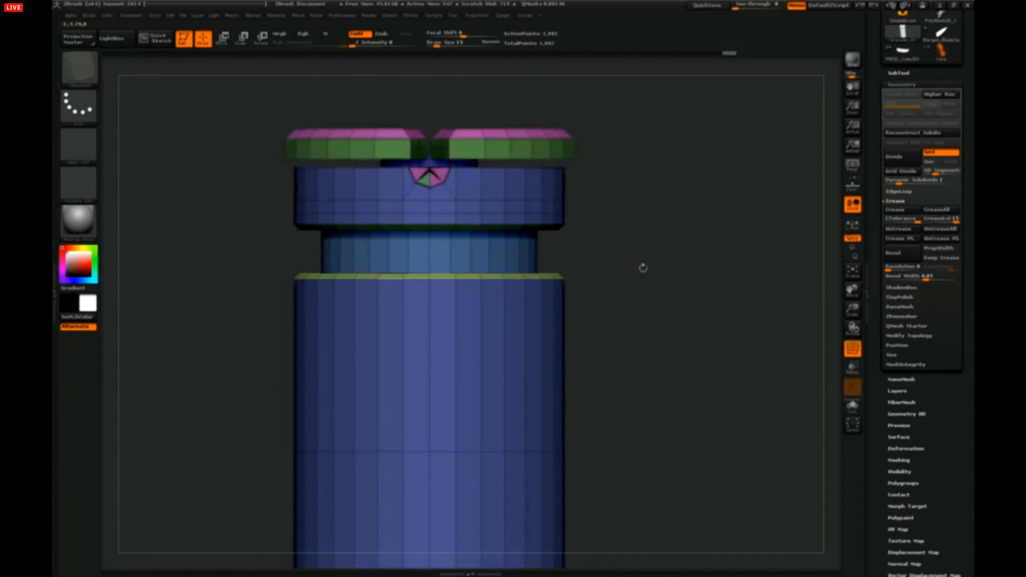
mouse_move(439, 256)
left_mouse_down("alt")
mouse_move(523, 254)
mouse_move(527, 300)
mouse_move(493, 219)
mouse_move(525, 257)
left_mouse_up("alt")
key("space")
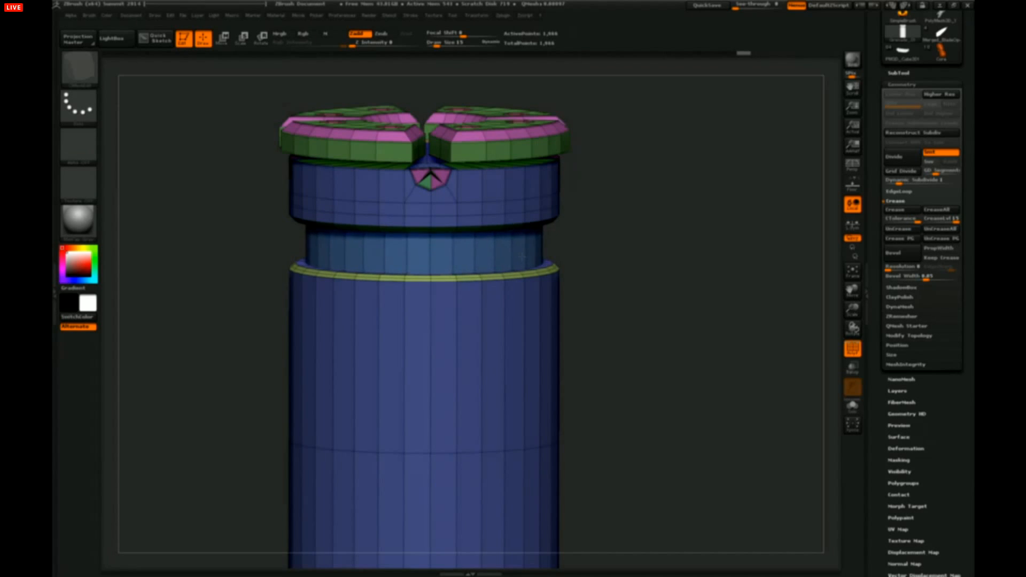
key("ctrl+z")
mouse_move(441, 258)
left_mouse_down("alt")
mouse_move(541, 250)
mouse_move(519, 259)
left_mouse_up("alt")
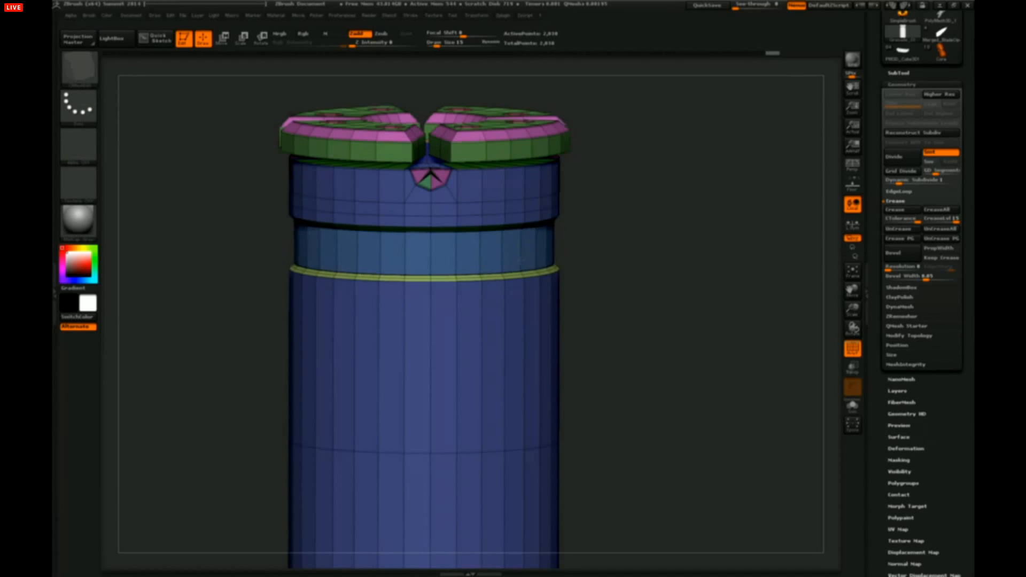
left_click_drag(599, 250, 623, 236, "alt")
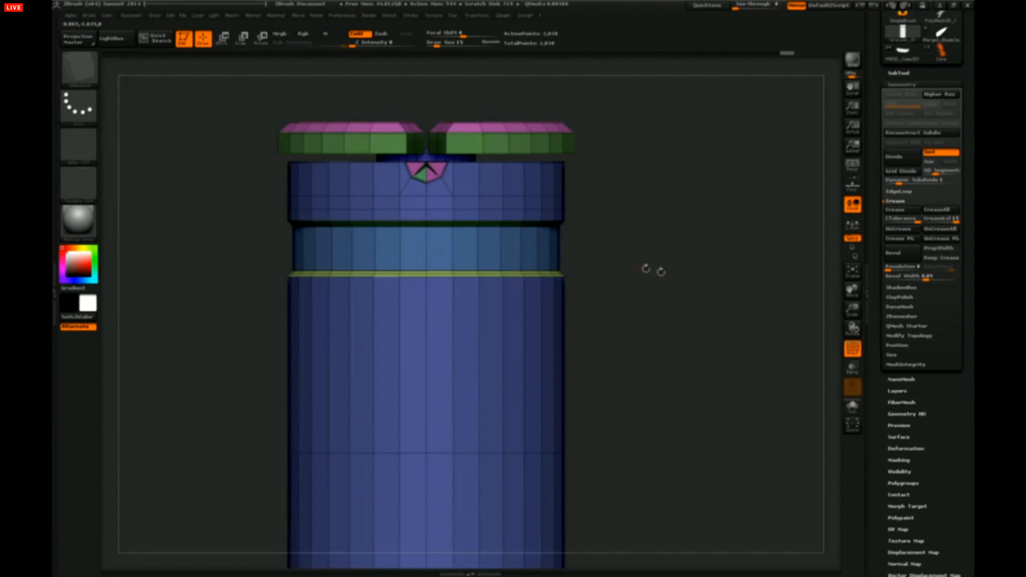
- Assign polygroups with Auto Groups and isolate the band inside the groove
left_click(909, 484)
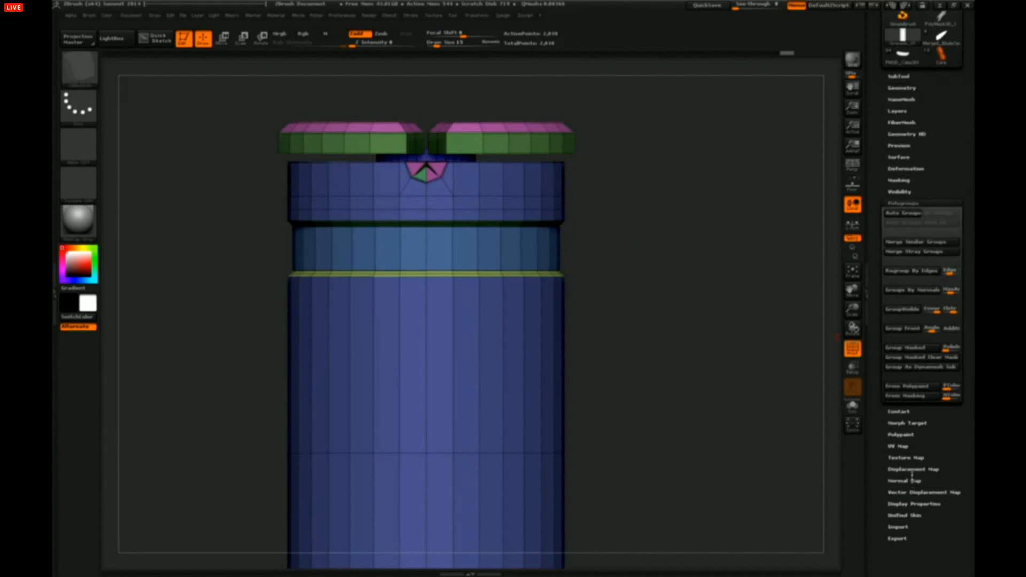
left_click(900, 214)
left_click_drag(767, 234, 547, 283)
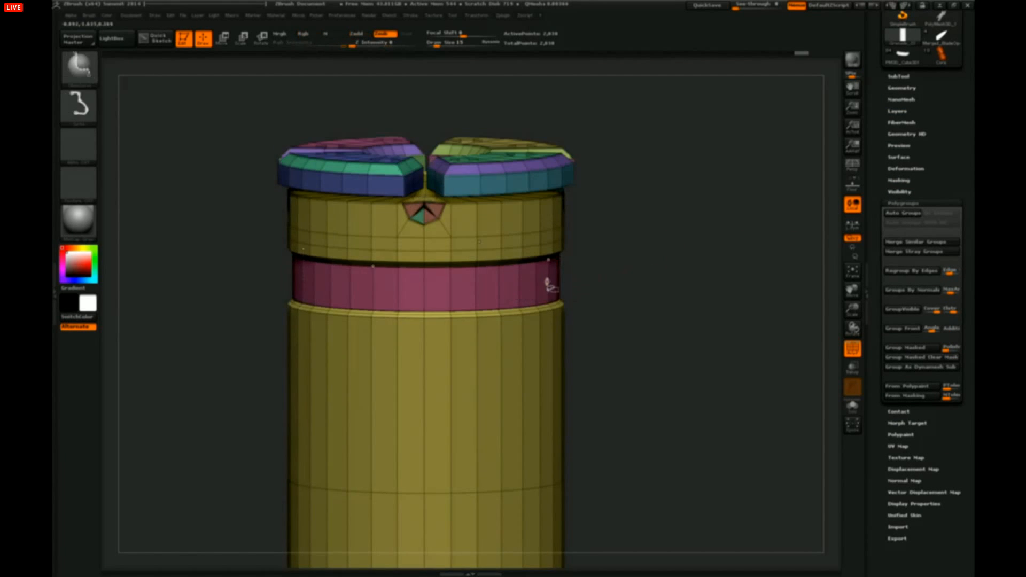
left_click(547, 284, "ctrl+shift")
left_click_drag(604, 237, 643, 285)
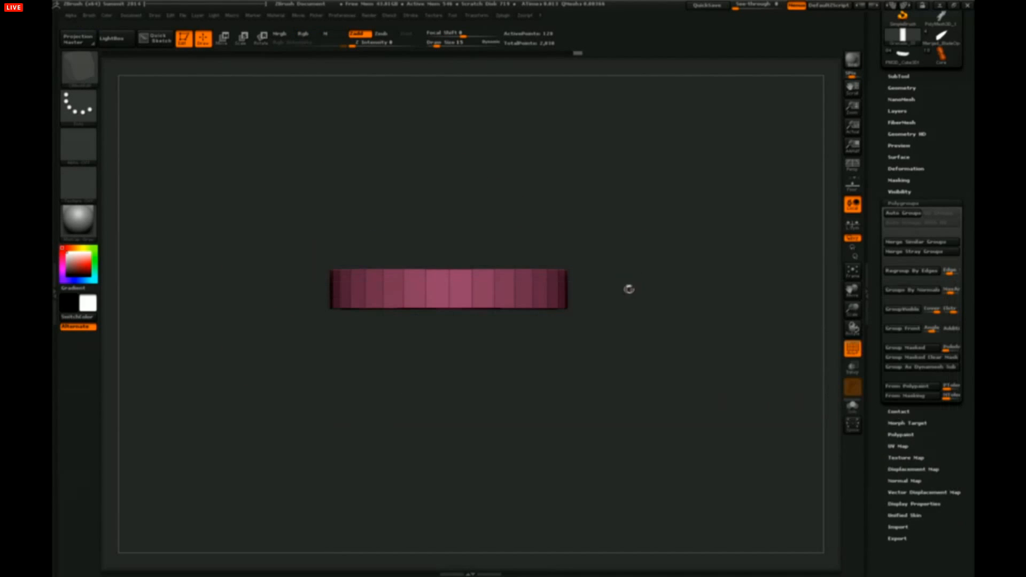
- Insert edge loops near the upper and lower borders of the isolated band
key("space")
left_click_drag(592, 256, 625, 267, "alt")
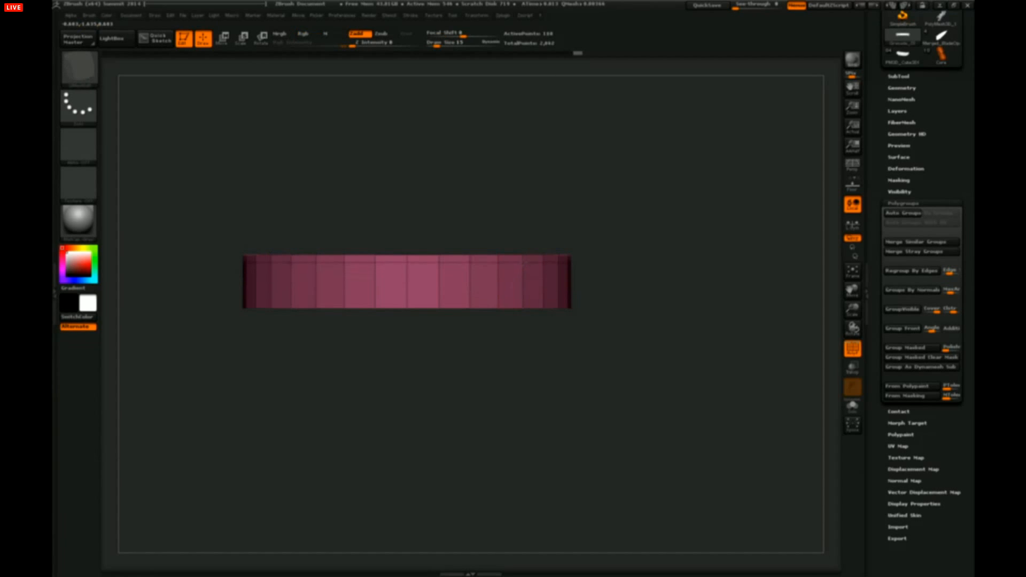
left_click_drag(601, 254, 622, 256)
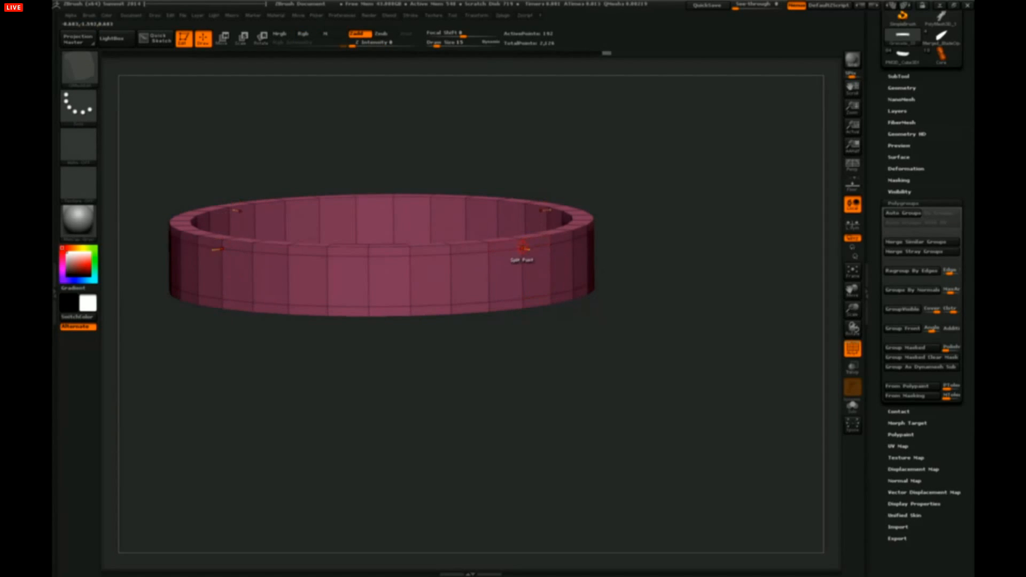
- Assign separate polygroups to the band's middle strip and to its thin upper and lower strips
key("space")
left_click(509, 311)
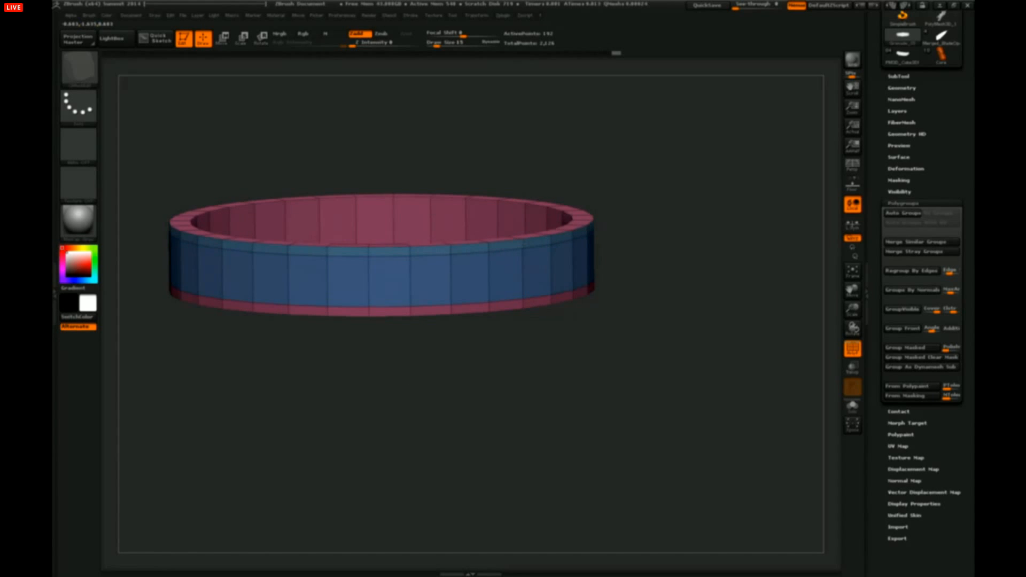
left_click(523, 249)
left_click(522, 304)
- Show the whole model and inset each polygon of the band's middle strip using Inset with Polygroup All
left_click_drag(598, 302, 615, 275)
key("space")
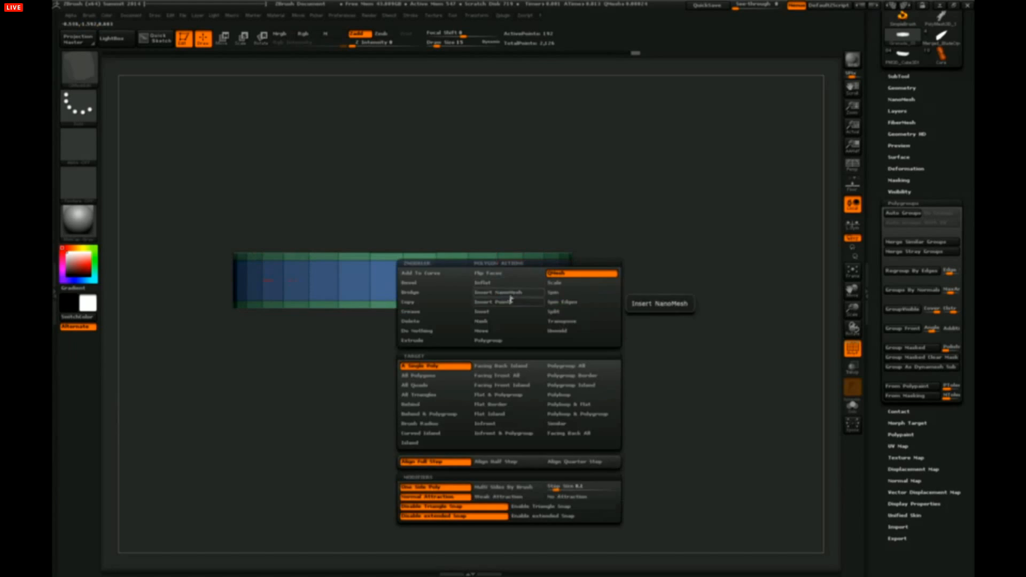
left_click(683, 300, "ctrl+shift")
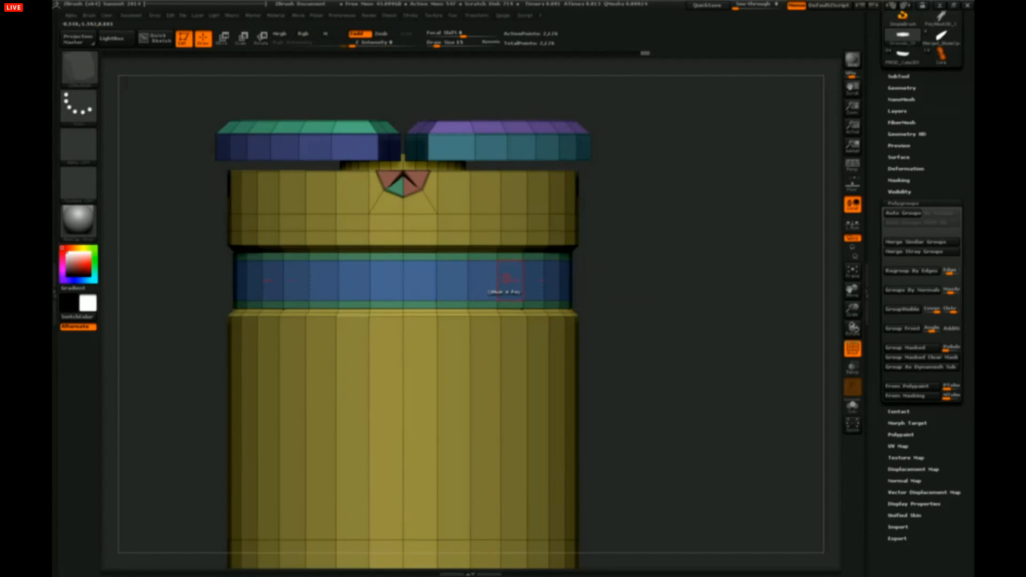
key("space")
left_click(486, 313)
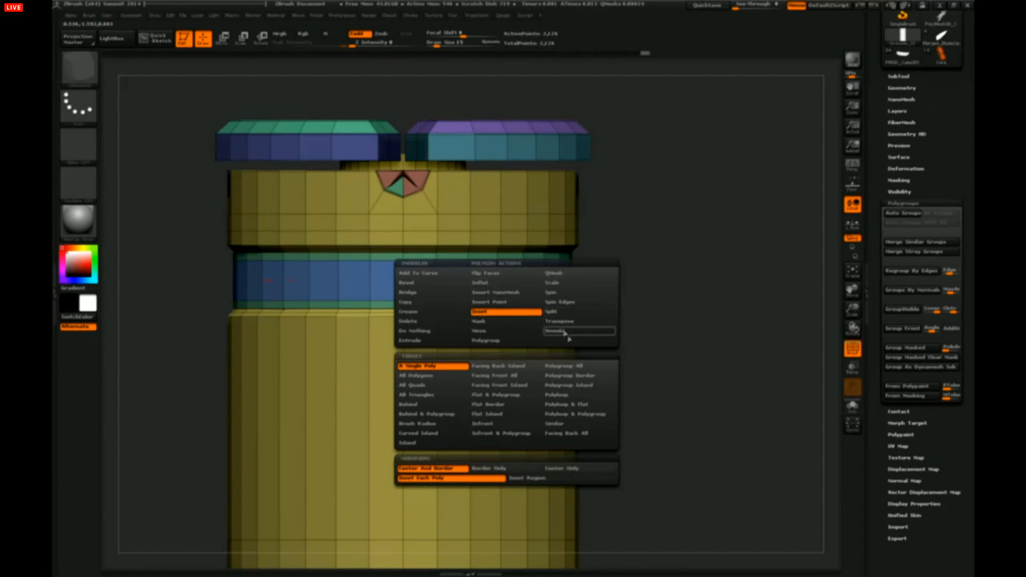
left_click(557, 367)
left_click_drag(510, 280, 521, 283)
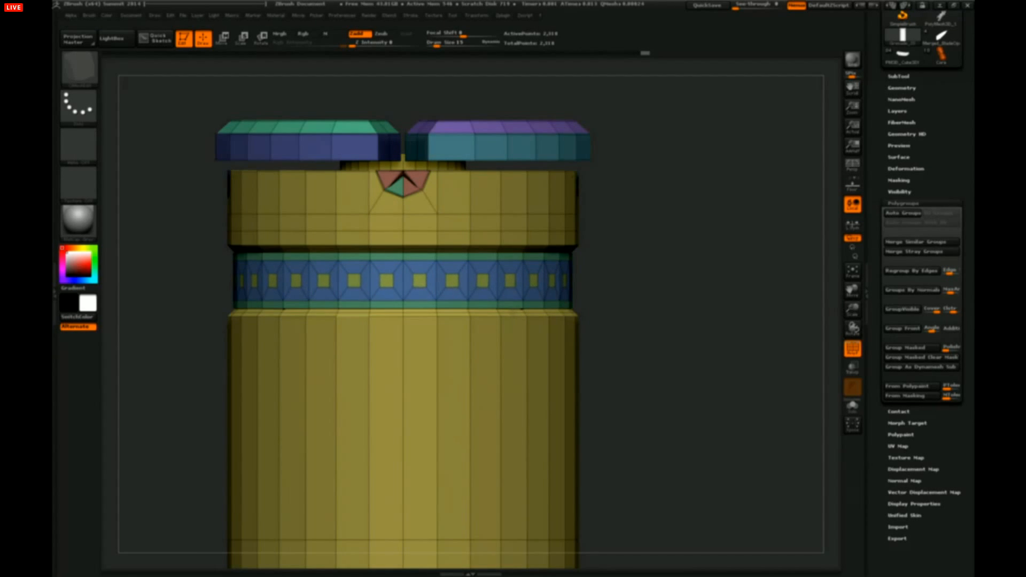
- Undo the last inset and inset the middle strip's polygons again with smaller central squares
left_click_drag(647, 315, 624, 316, "alt")
key("ctrl+z")
left_click_drag(483, 280, 486, 311)
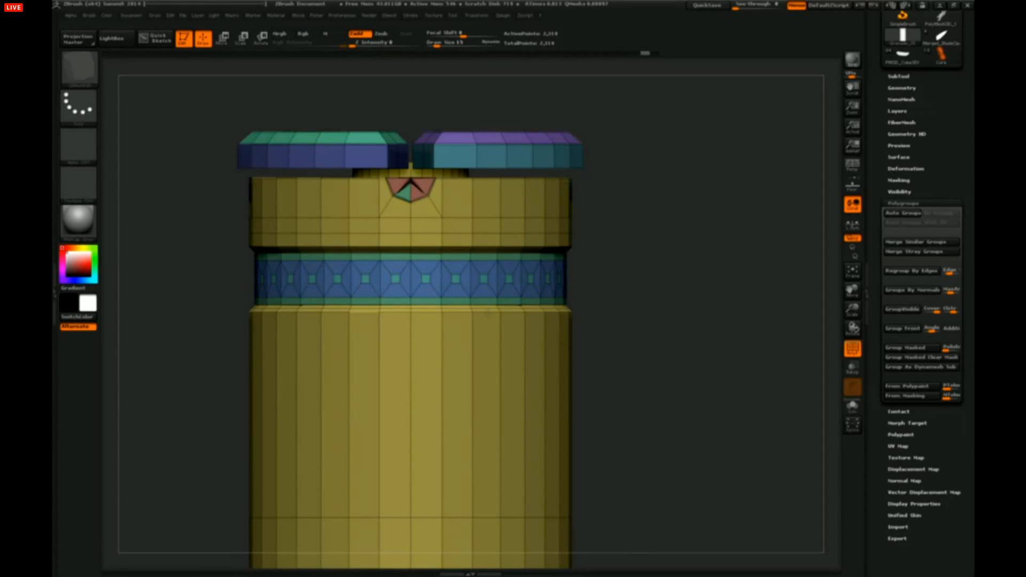
- Undo the last inset and inset the middle strip's polygons again, giving the central squares a yellow polygroup
key("ctrl+z")
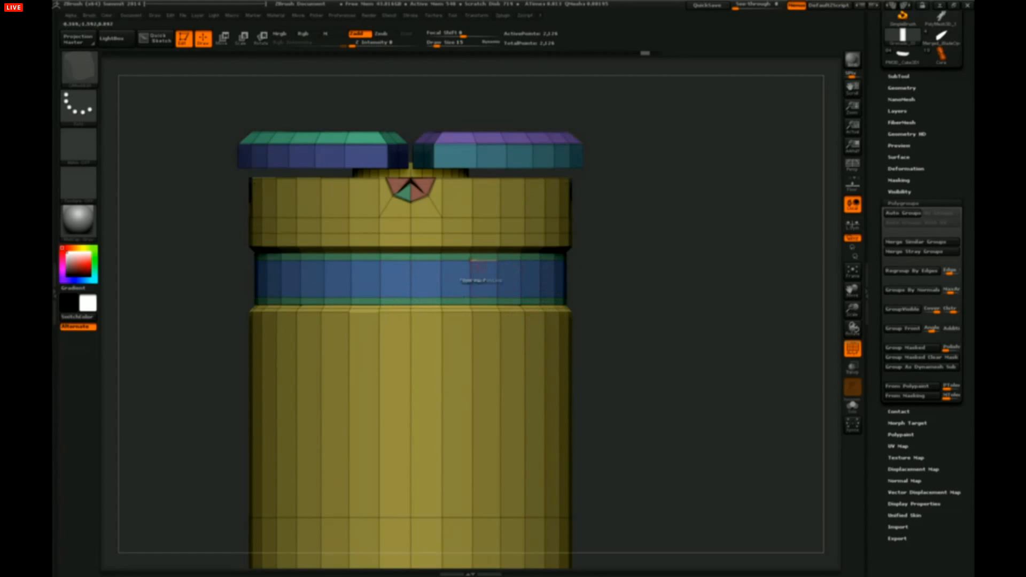
left_click_drag(484, 279, 485, 317)
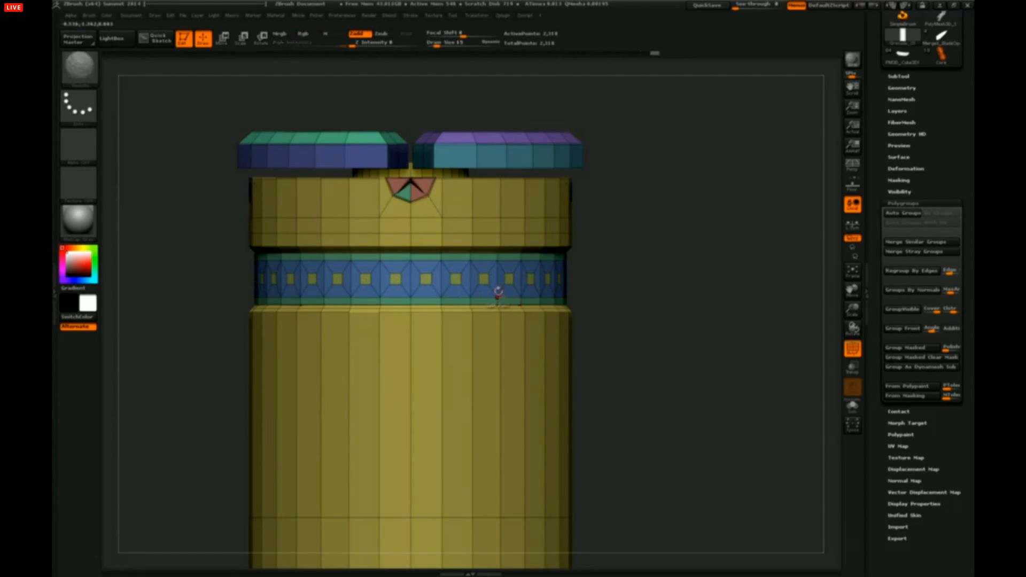
mouse_move(610, 300)
left_mouse_down("alt")
mouse_move(611, 273)
mouse_move(610, 308)
left_mouse_up("alt")
- Set the polygon action to Transpose, try it on a single central square and clear the resulting mask
key("space")
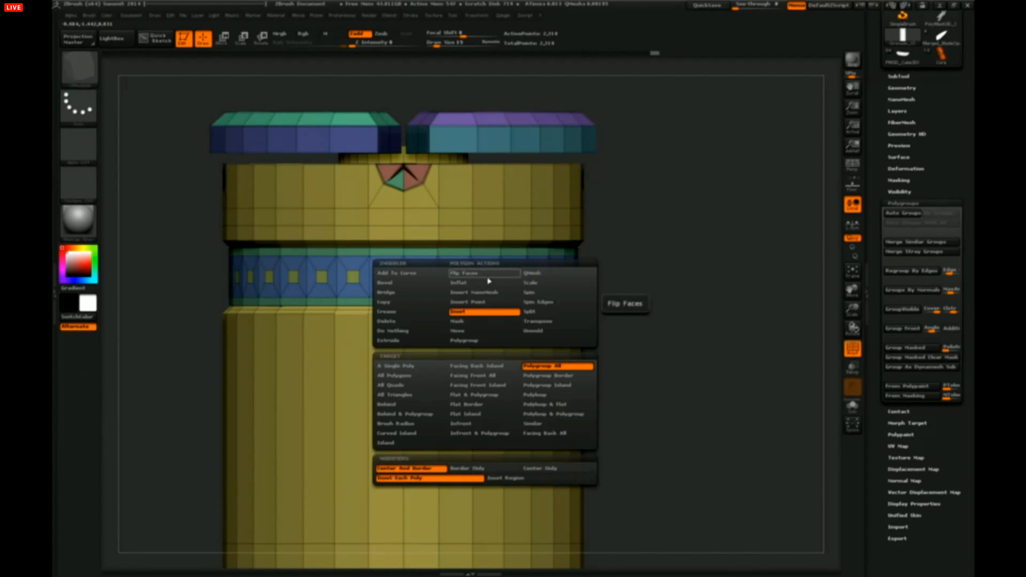
left_click(539, 322)
left_click(485, 277)
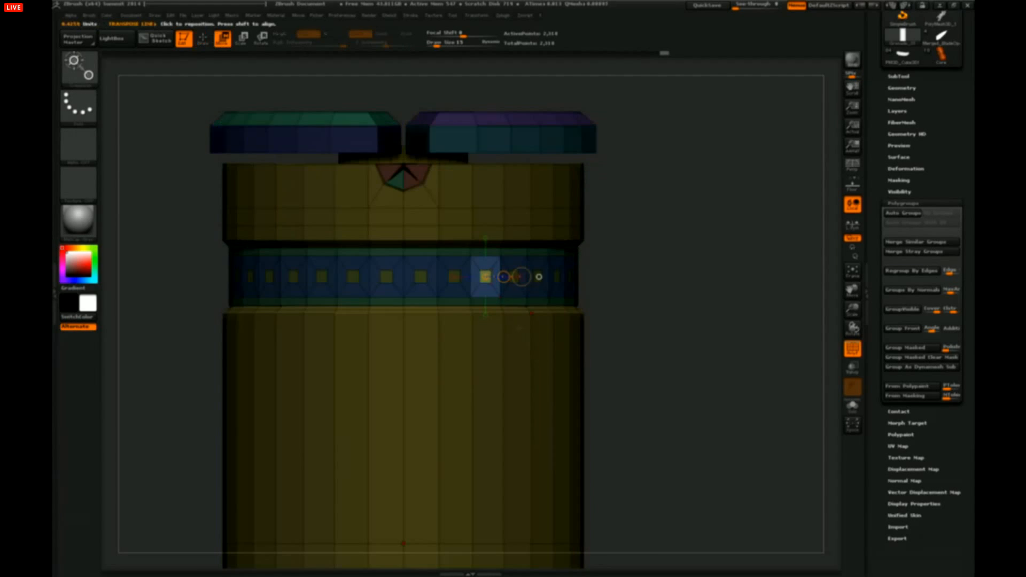
left_click(485, 238)
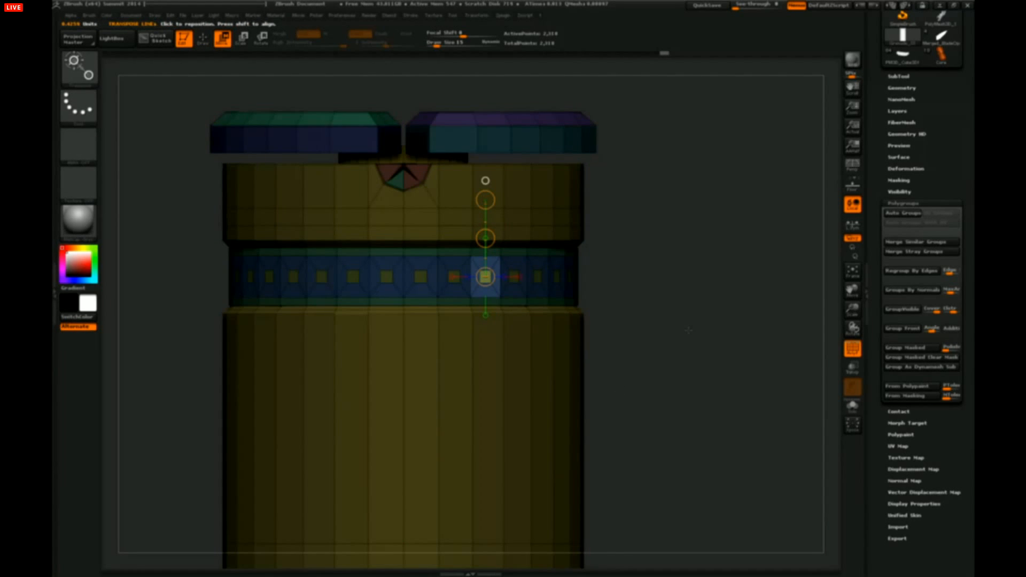
left_click(687, 329, "ctrl")
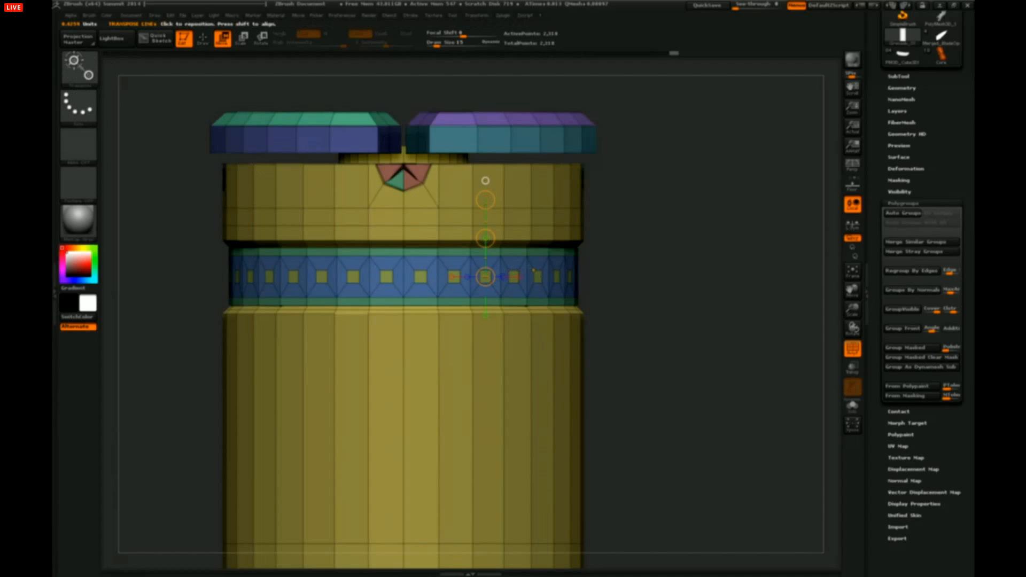
- Set the Transpose target to Polygroup All and stretch the band's central squares vertically into tall rectangles
key("b")
key("z")
key("m")
key("space")
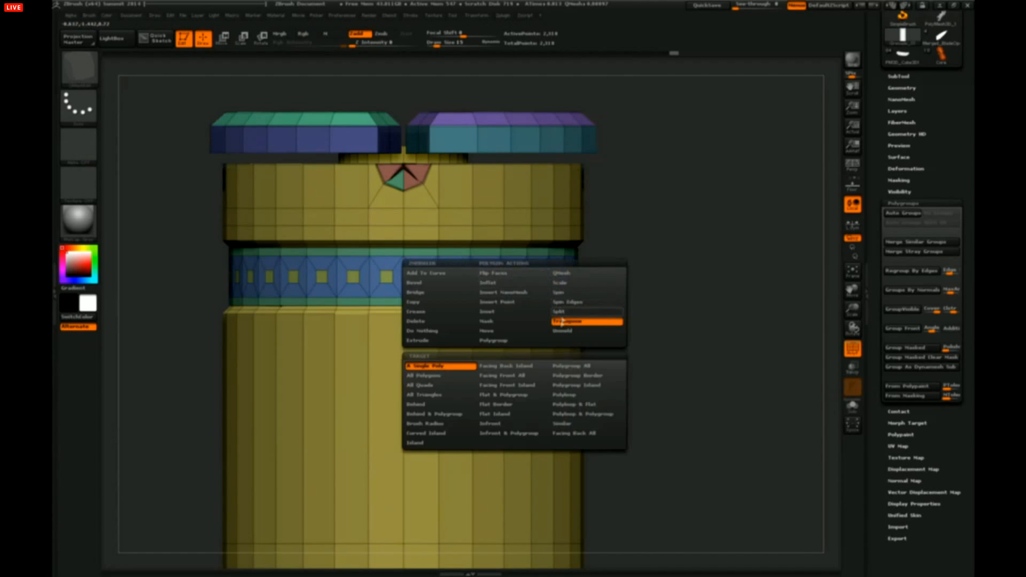
left_click(577, 367)
left_click(485, 276)
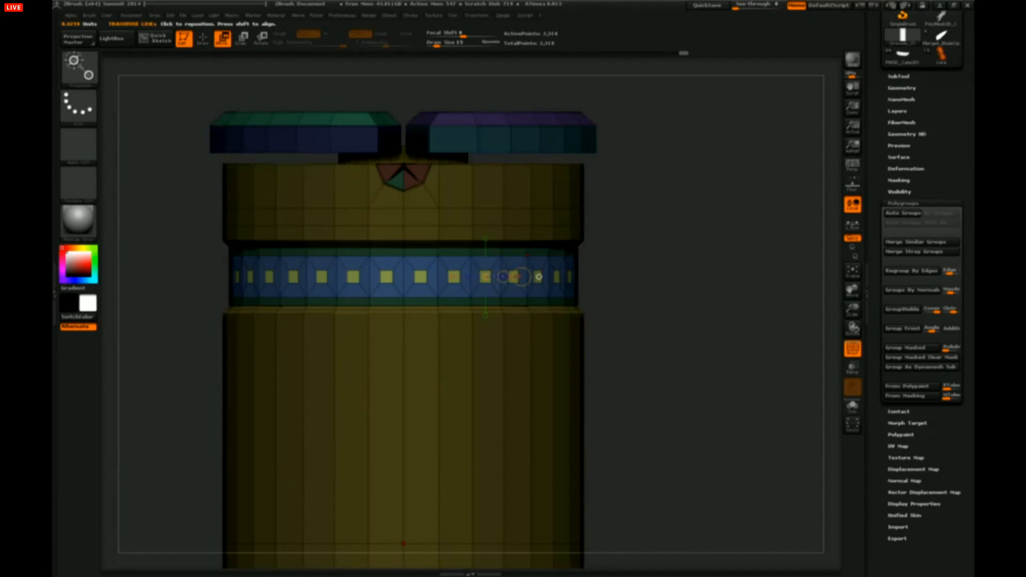
left_click_drag(538, 277, 489, 162, "shift")
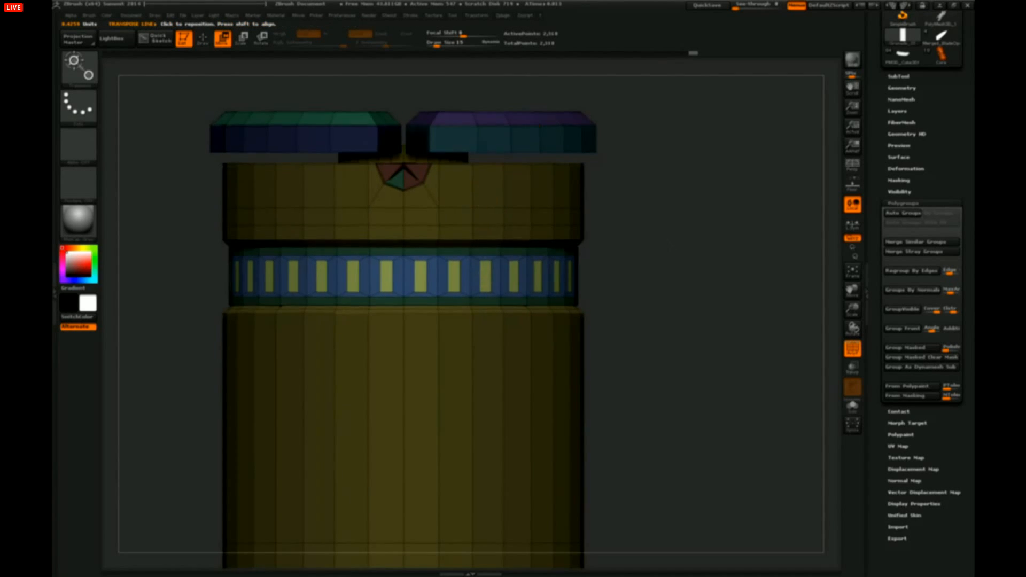
- Try different Transpose line placements around the cylinder, ending with a vertical line through the centre of the cap
left_click_drag(641, 171, 656, 236)
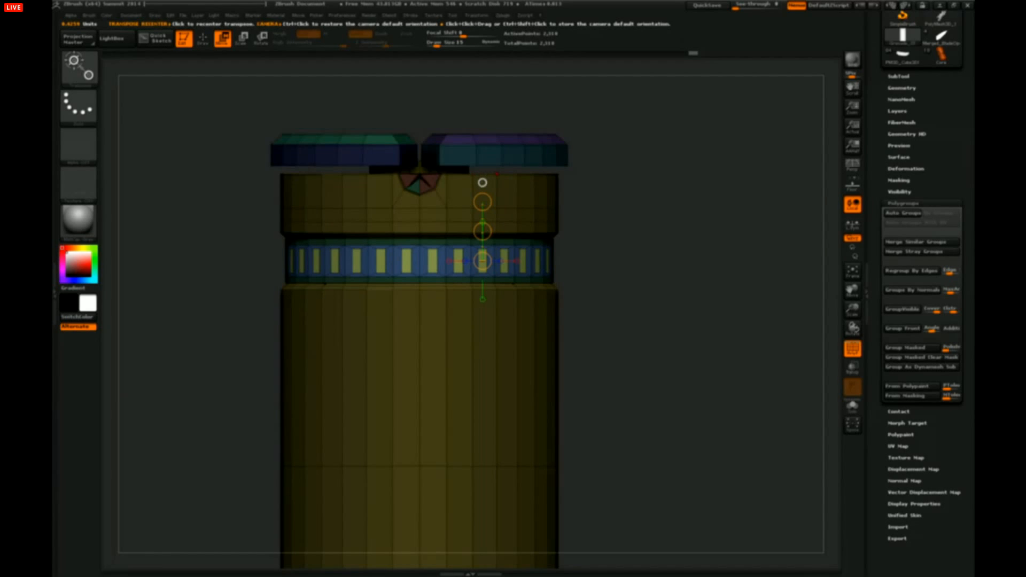
left_click_drag(482, 182, 420, 204)
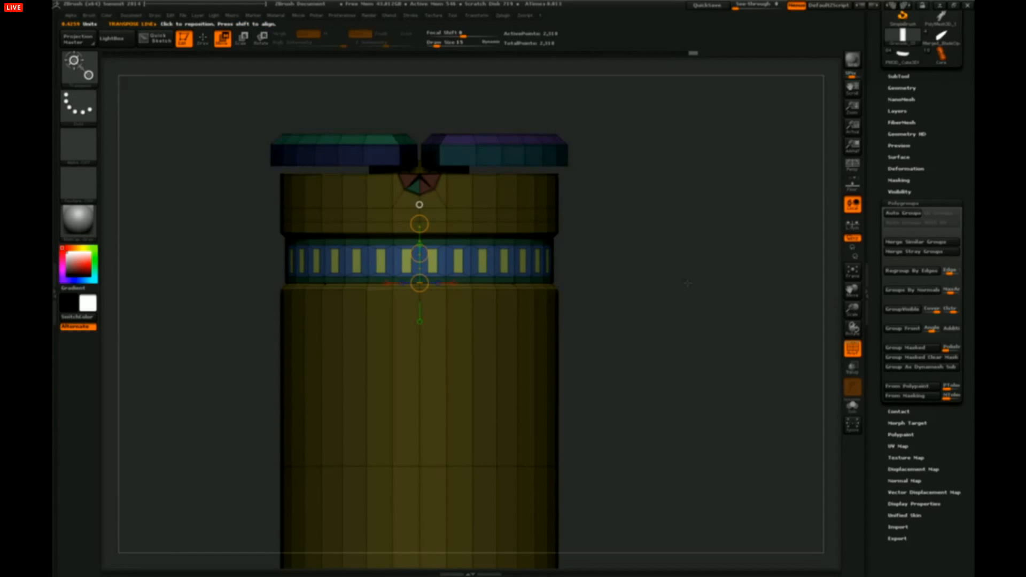
left_click_drag(688, 283, 672, 258)
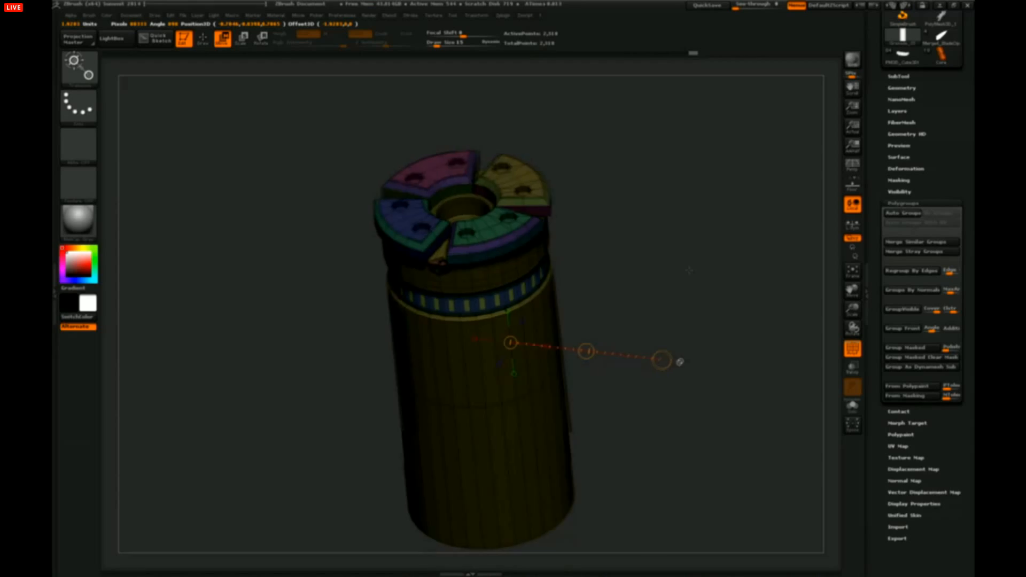
left_click_drag(689, 268, 696, 251, "shift")
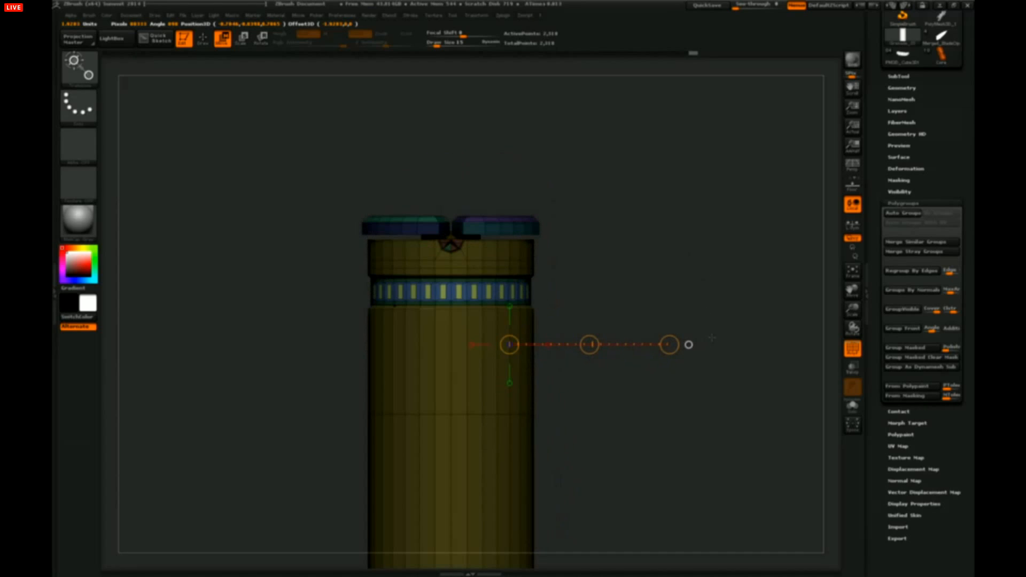
left_click_drag(711, 338, 716, 314, "alt")
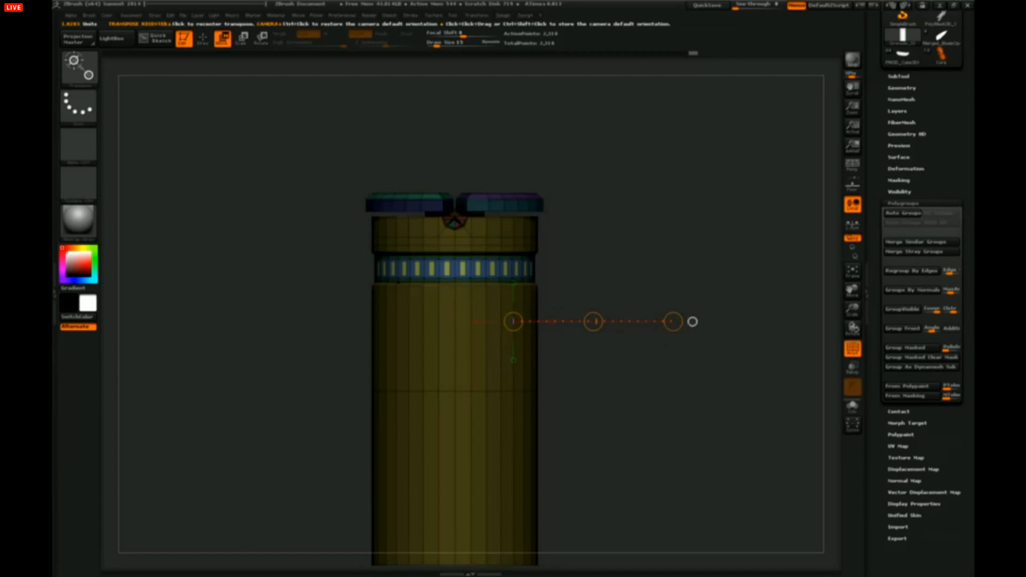
left_click_drag(454, 282, 455, 103)
left_click_drag(684, 351, 660, 271)
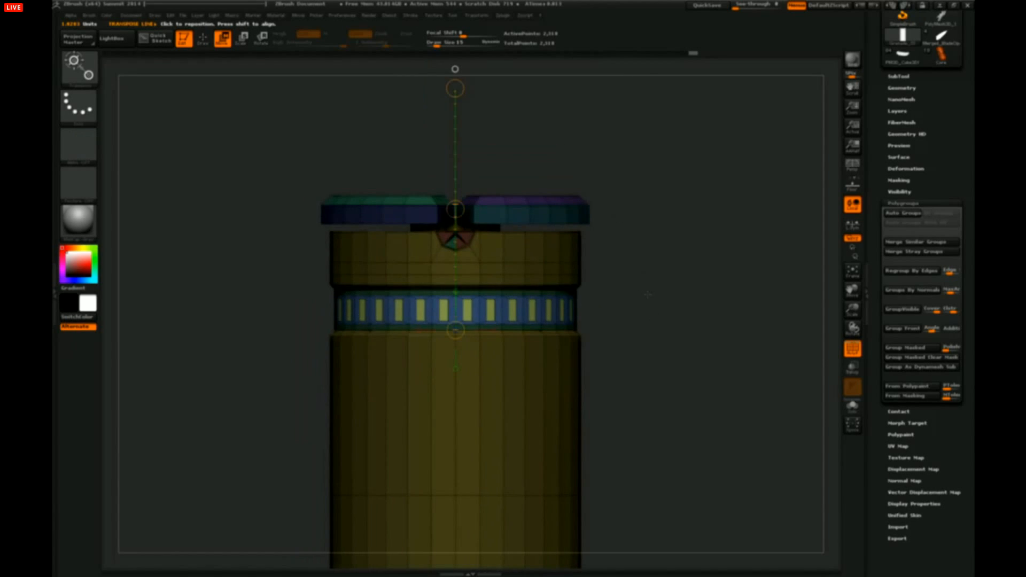
- Switch back to the ZModeler brush, set the polygon action to Crease and clear the mask around the rectangles
key("b")
key("z")
key("m")
key("space")
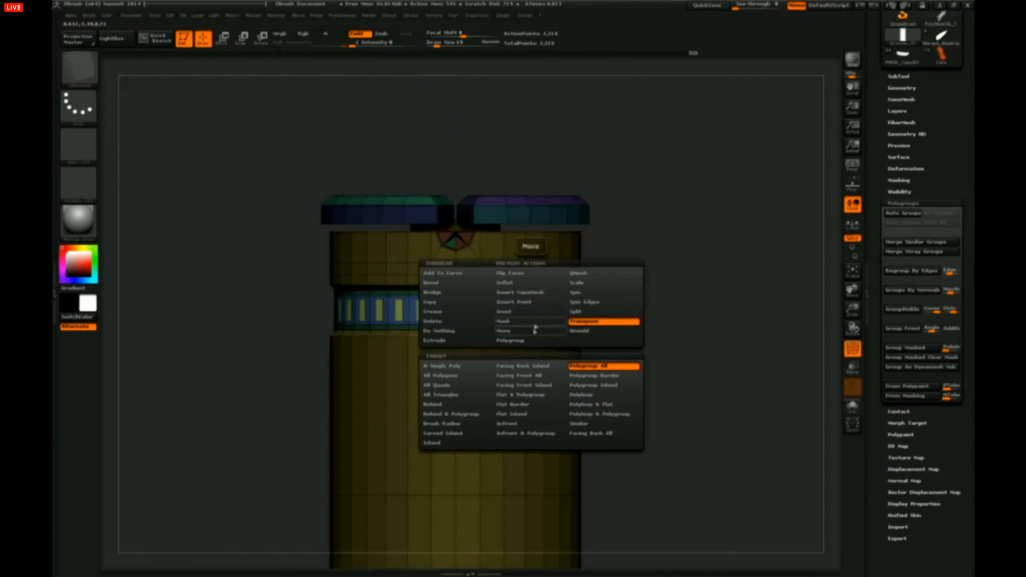
left_click(457, 313)
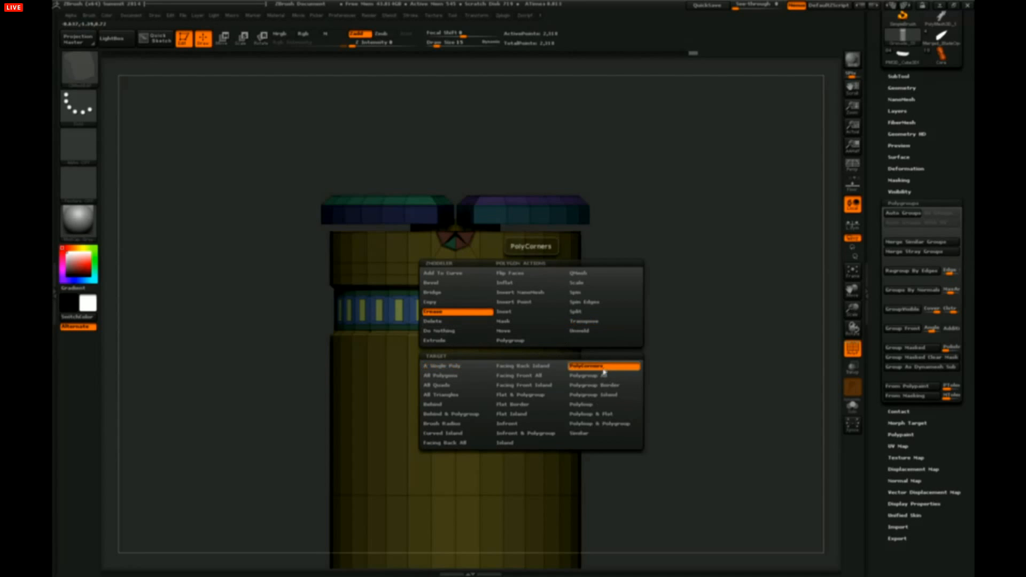
mouse_move(648, 292)
left_mouse_down("alt")
mouse_move(640, 263)
mouse_move(639, 353)
left_mouse_up("alt")
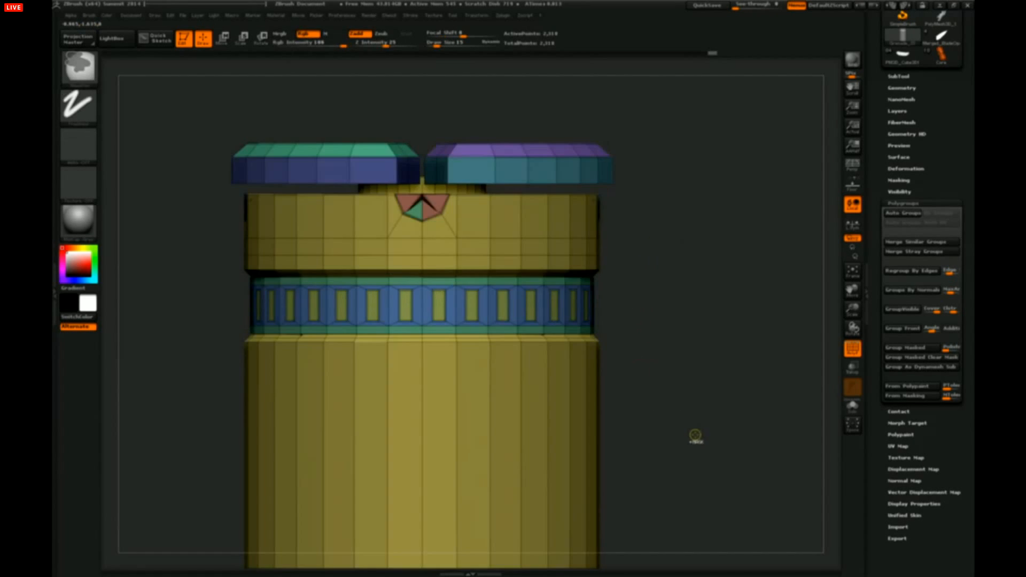
- Push the inset rectangles inward with QMesh on Polygroup All and raise the band's thin upper and lower strips
mouse_move(695, 435)
left_mouse_down("alt")
mouse_move(640, 356)
mouse_move(680, 310)
mouse_move(708, 342)
left_mouse_up("alt")
key("space")
left_click(582, 275)
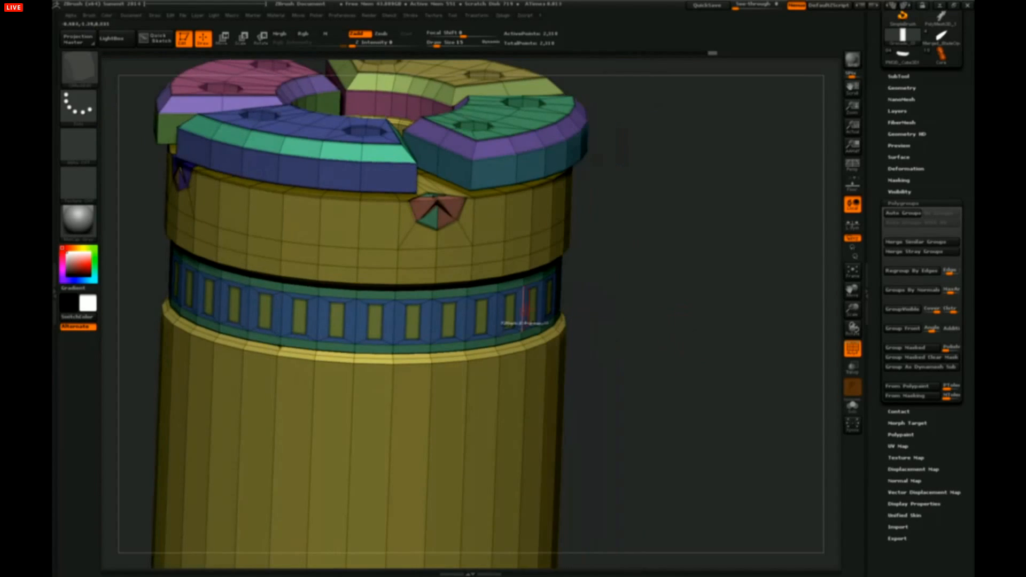
left_click_drag(510, 310, 502, 311)
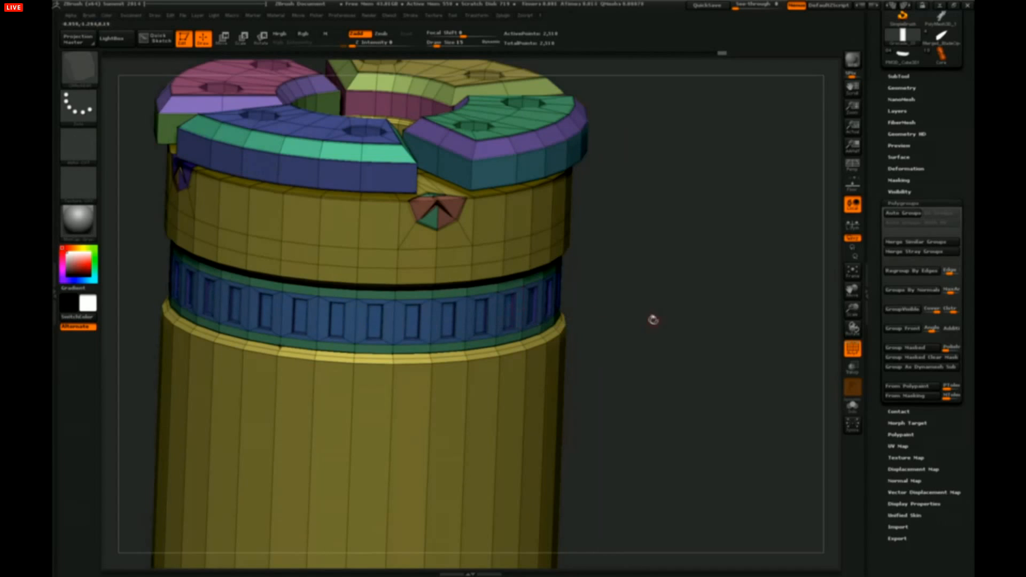
left_click_drag(653, 319, 658, 287, "alt")
left_click_drag(658, 288, 699, 290, "shift")
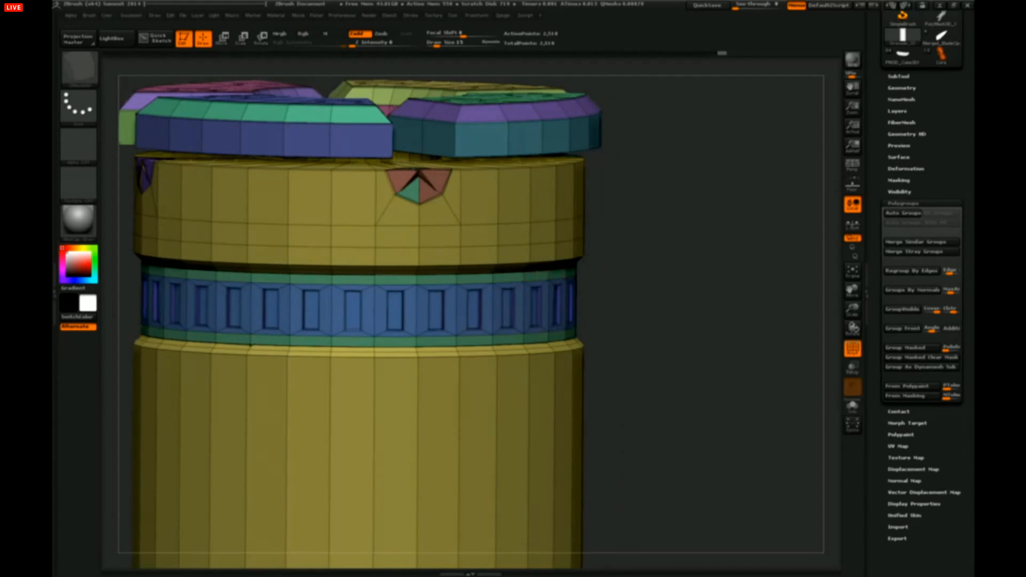
left_click_drag(537, 275, 544, 277)
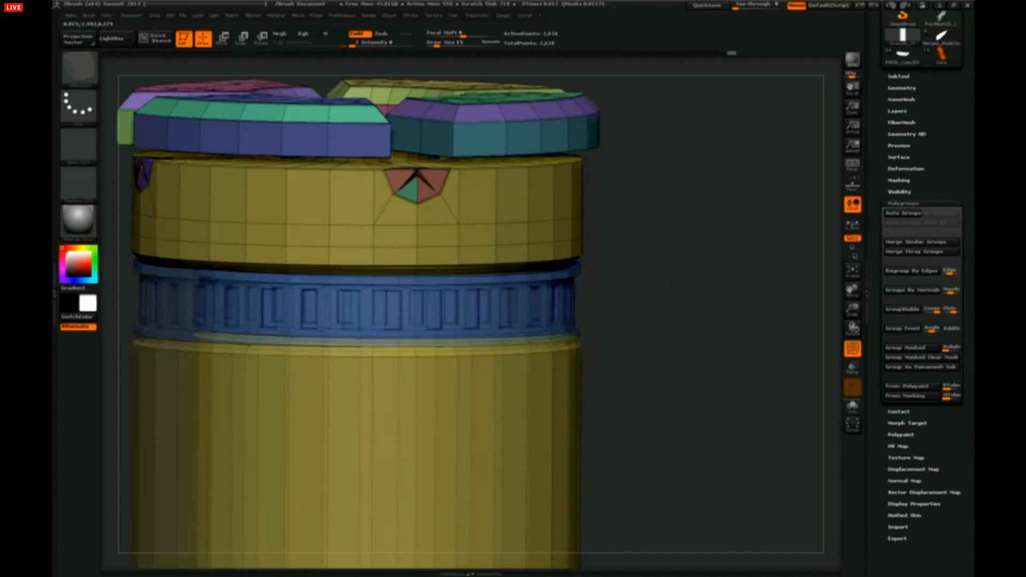
left_click_drag(653, 315, 674, 302, "alt")
- Insert edge loops near the upper and lower ends of the recessed rectangles and preview the model subdivided
key("space")
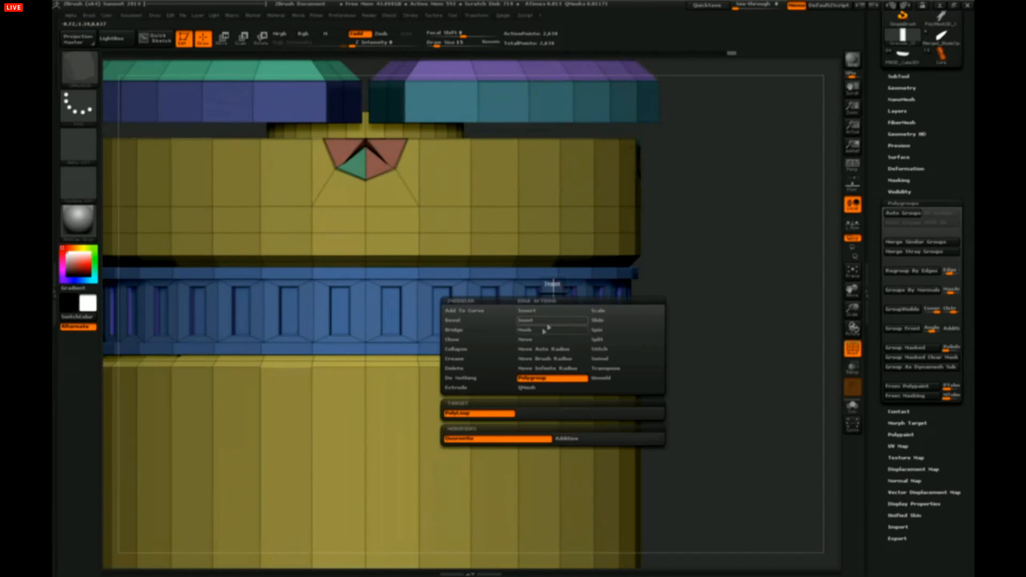
left_click(527, 314)
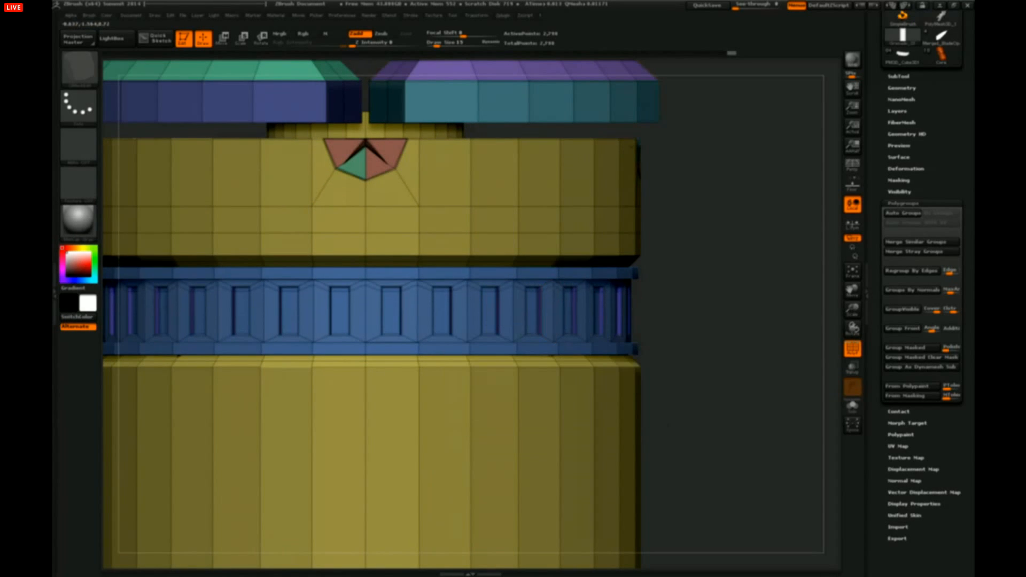
left_click_drag(568, 312, 564, 310)
key("d")
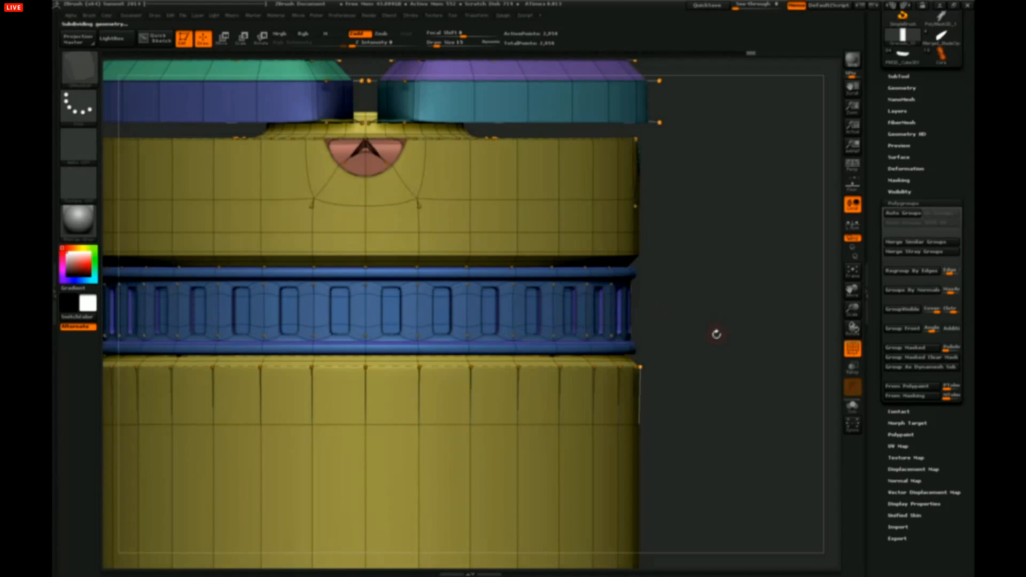
mouse_move(716, 334)
left_mouse_down()
mouse_move(706, 291)
mouse_move(807, 299)
mouse_move(707, 236)
left_mouse_up()
left_click(706, 290)
- Undo the edge loops, the raised strips and the recesses, and turn off the subdivision preview
key("ctrl+z")
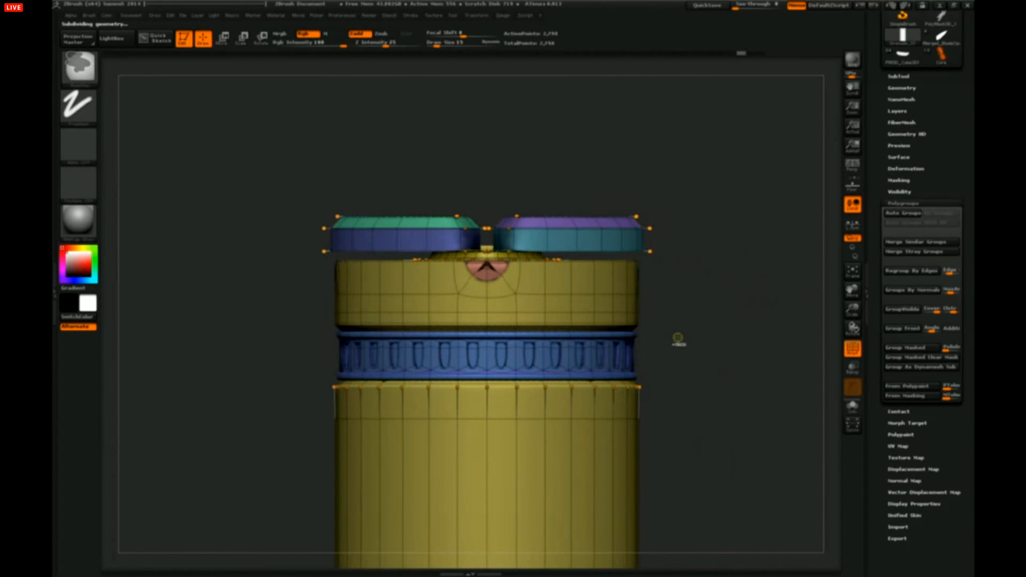
key("ctrl+z")
key("ctrl+z")
key("ctrl+z")
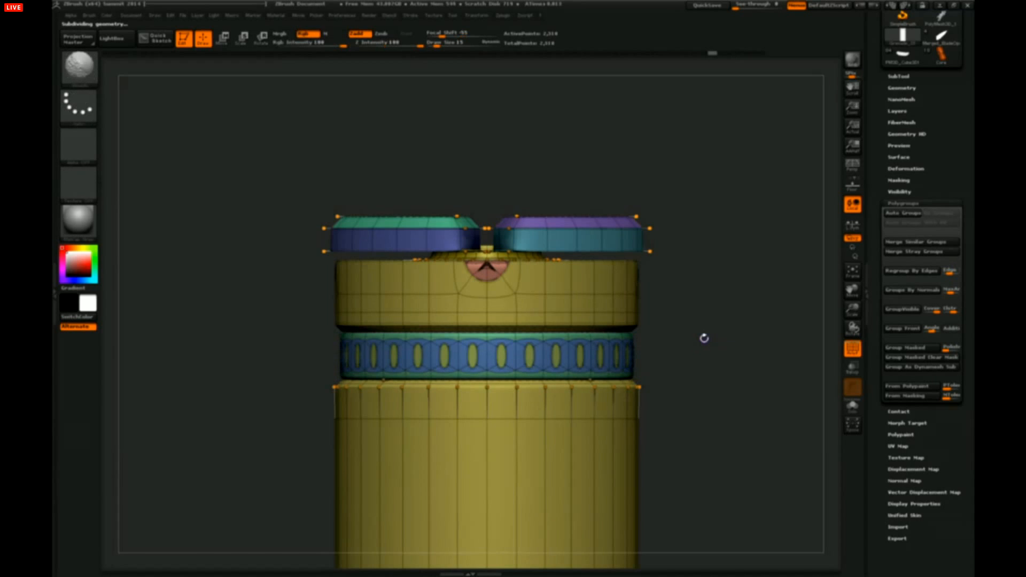
key("shift+d")
- Set the polygon action to Spin around Polygon Center, try it on a single inset rectangle and undo it
left_click_drag(703, 328, 668, 310, "alt")
key("space")
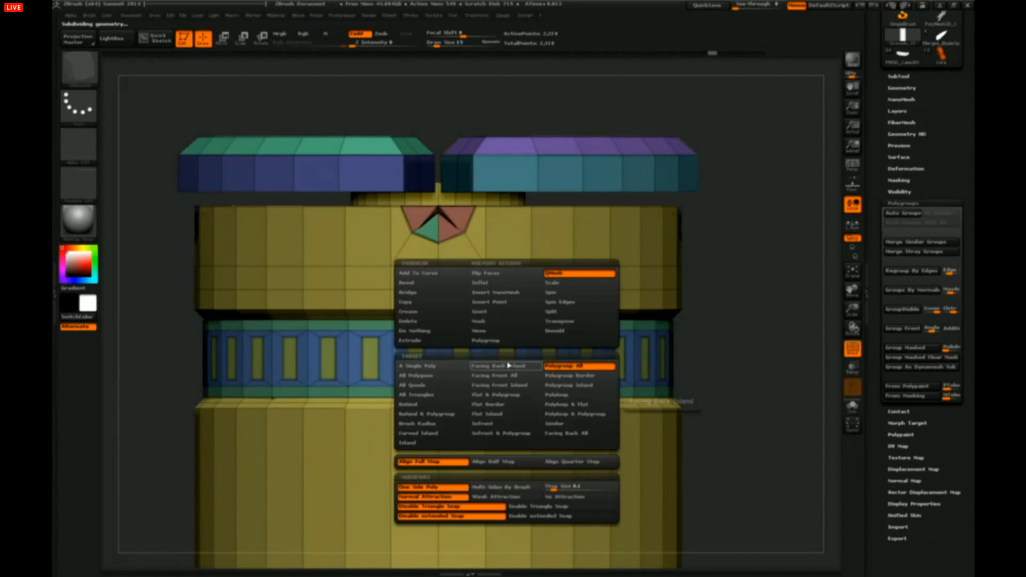
left_click(557, 294)
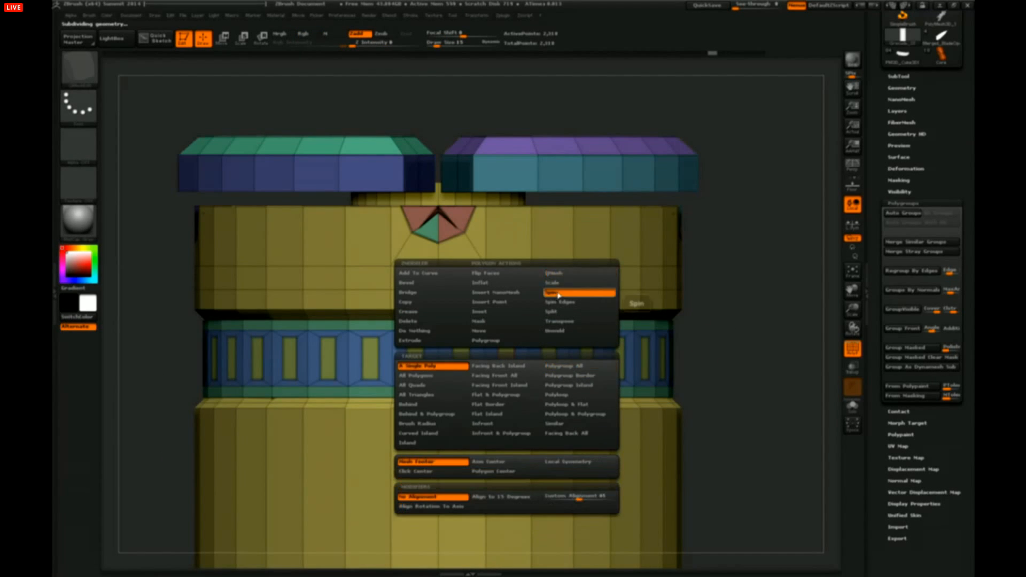
left_click(511, 473)
left_click_drag(686, 354, 710, 322, "alt")
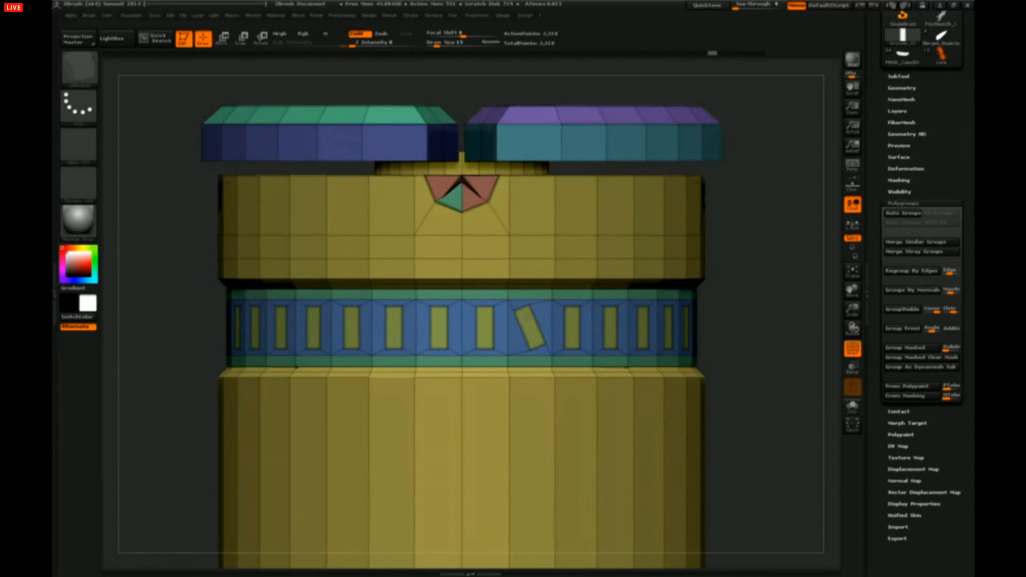
key("ctrl+z")
- Set the Spin target to Polygroup All and tilt all of the band's inset rectangles together
key("space")
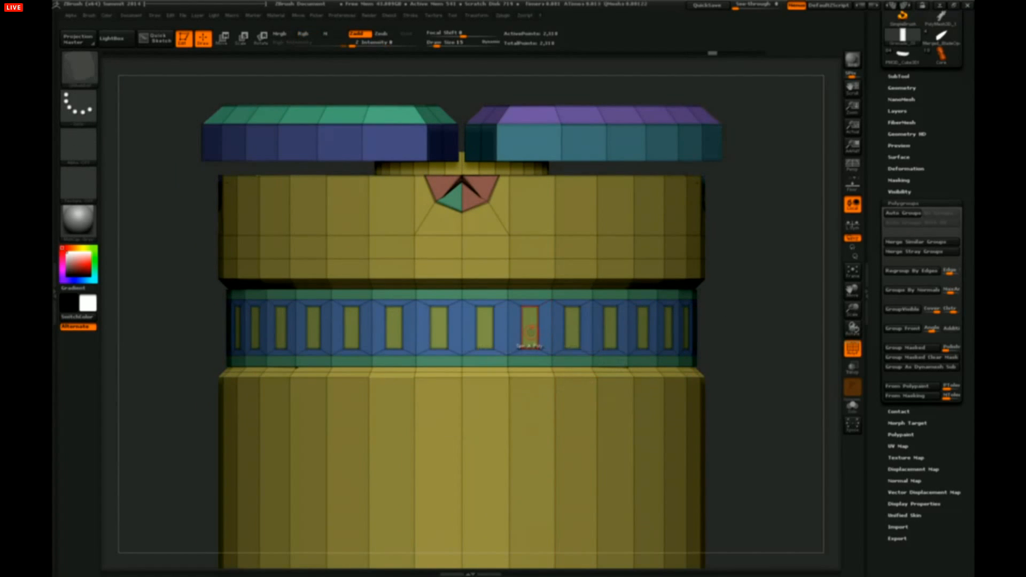
key("space")
left_click(600, 367)
left_click_drag(530, 325, 530, 348)
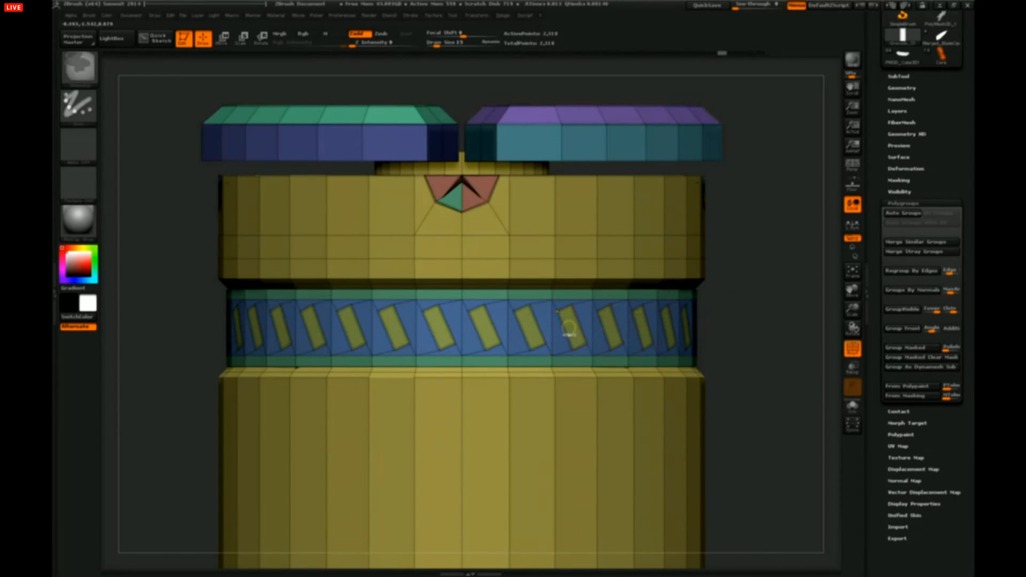
- Undo the spin and rotate all the rectangles the opposite way, redoing it with a slightly smaller slant
key("ctrl+z")
left_click_drag(529, 324, 529, 331)
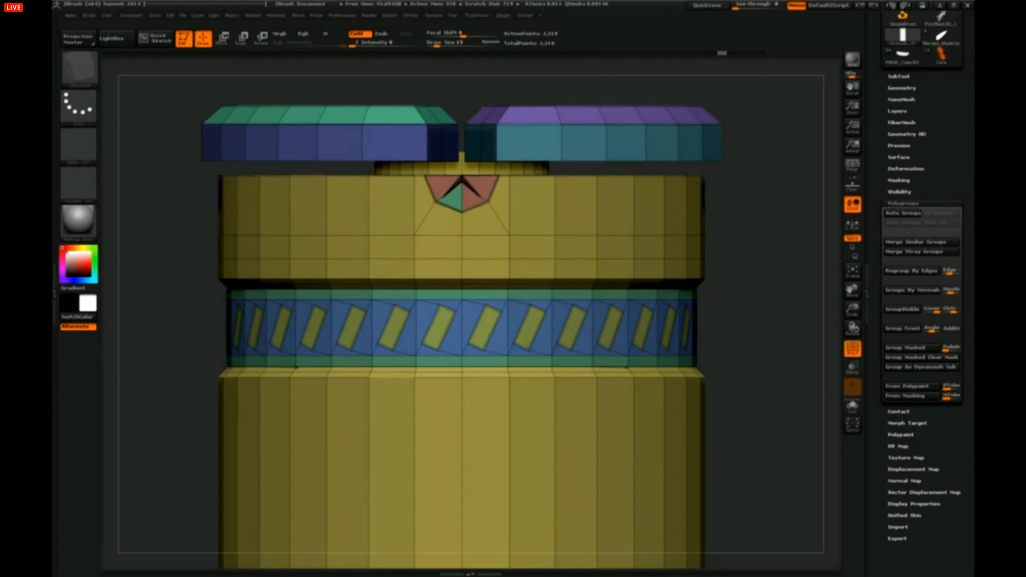
left_click_drag(760, 307, 758, 332)
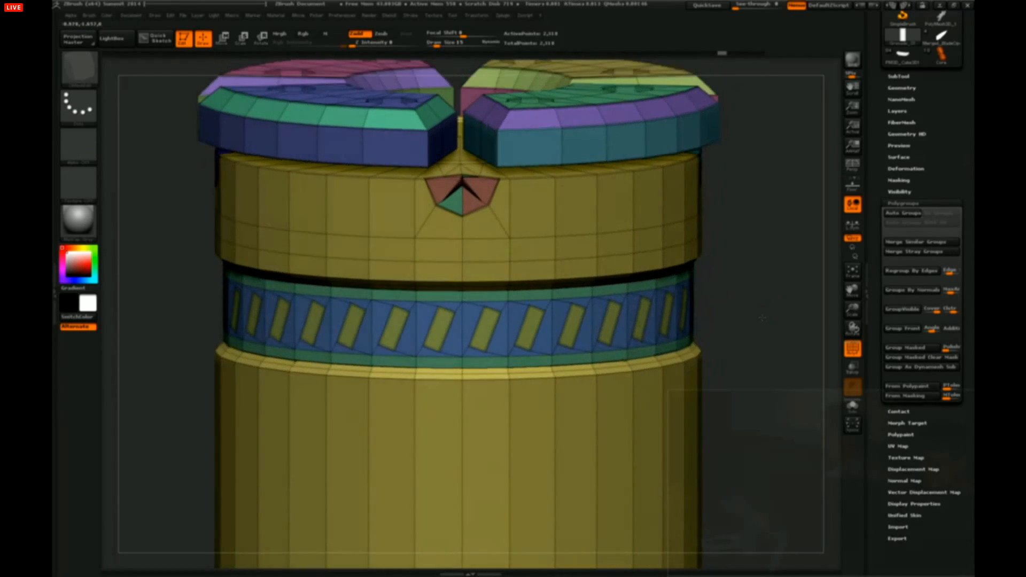
key("ctrl+z")
left_click_drag(529, 327, 529, 336)
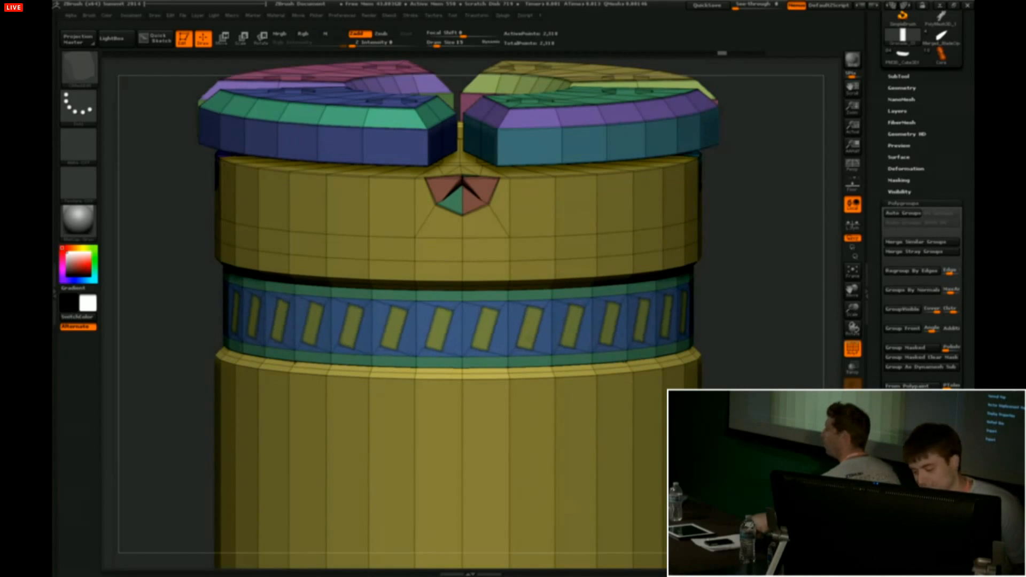
- Push all of the band's tilted rectangles inward together with QMesh on Polygroup All
mouse_move(755, 310)
left_mouse_down()
mouse_move(753, 263)
mouse_move(767, 306)
left_mouse_up()
key("space")
left_click(596, 284)
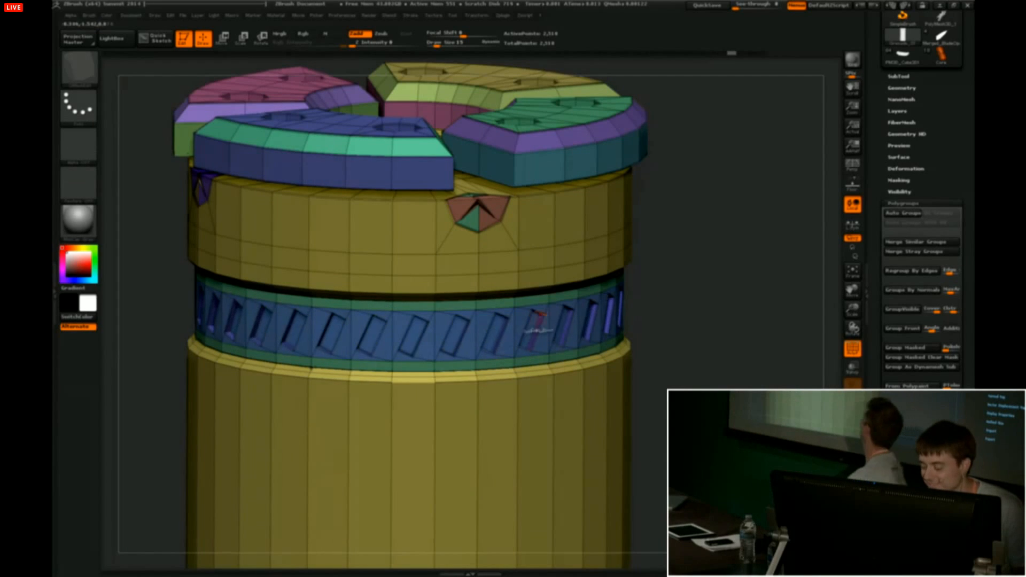
- Raise the narrow strips along the band's upper and lower edges outward
left_click_drag(713, 316, 706, 297, "alt")
key("space")
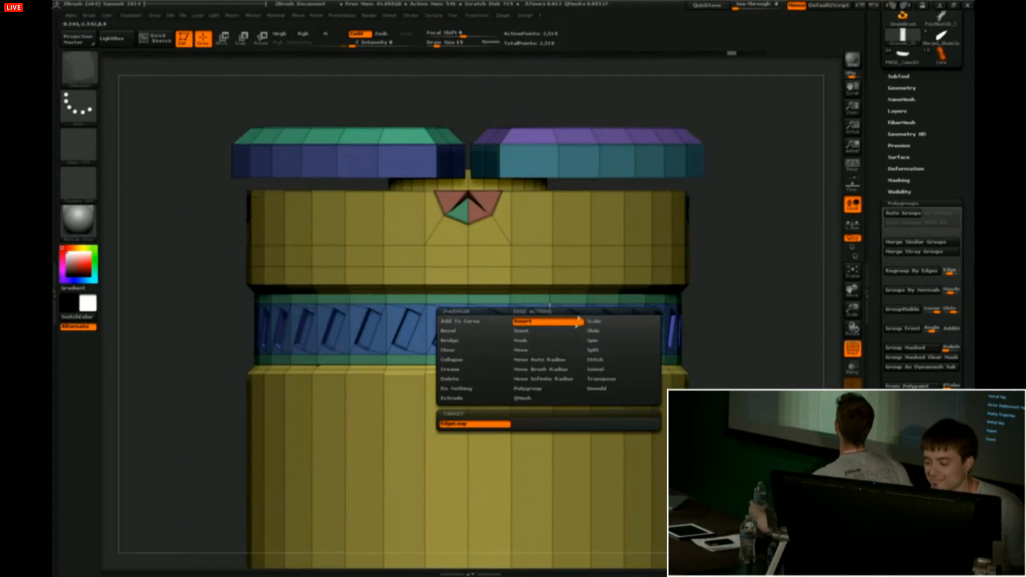
left_click(552, 327)
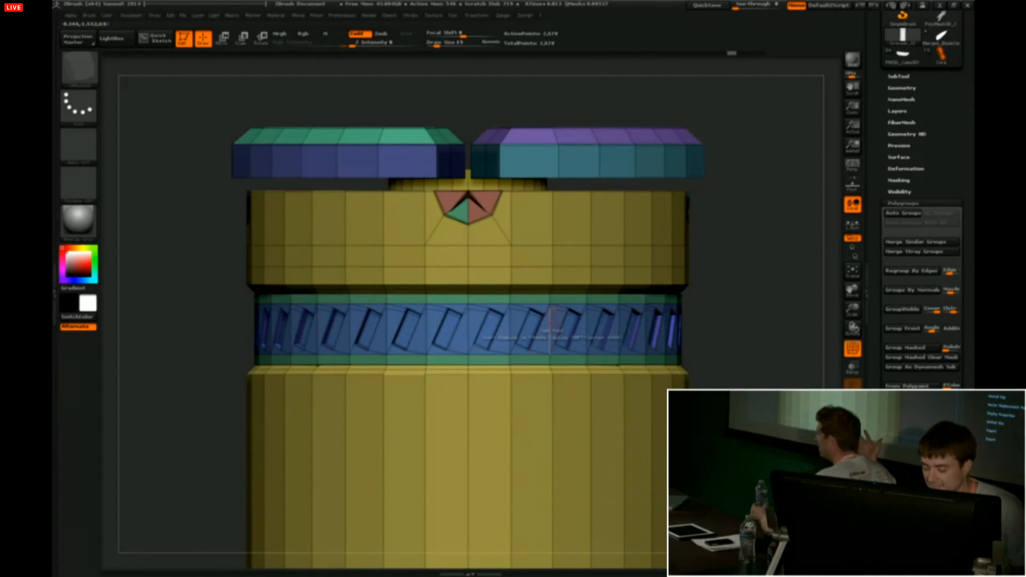
left_click_drag(713, 299, 665, 319, "alt")
left_click_drag(665, 318, 685, 333)
left_click_drag(542, 315, 548, 322)
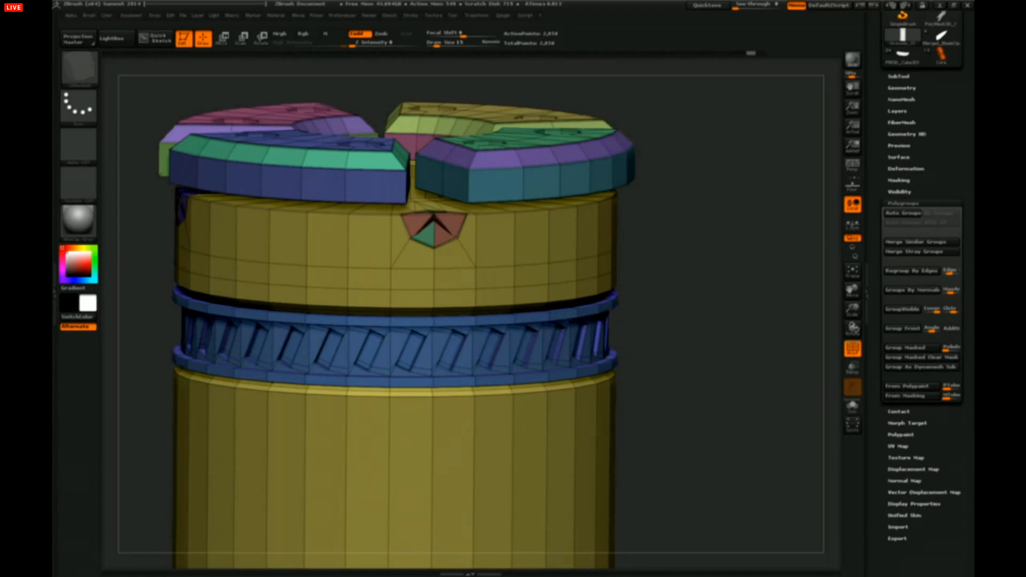
- Set the polygon QMesh target to Flat Island and adjust the inner side of the band's raised rim, undoing the first pull
left_click_drag(702, 340, 713, 271)
key("space")
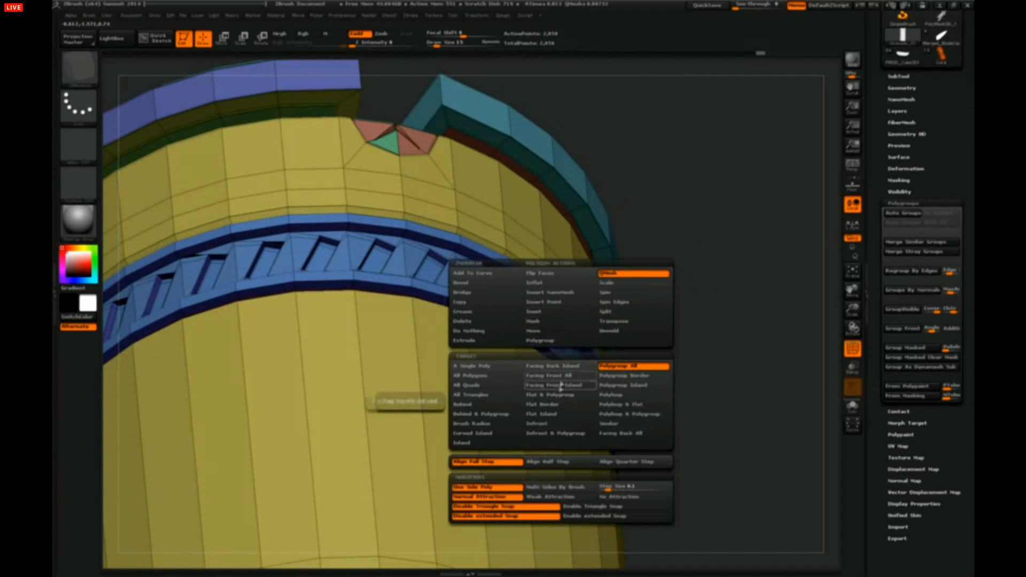
left_click(557, 417)
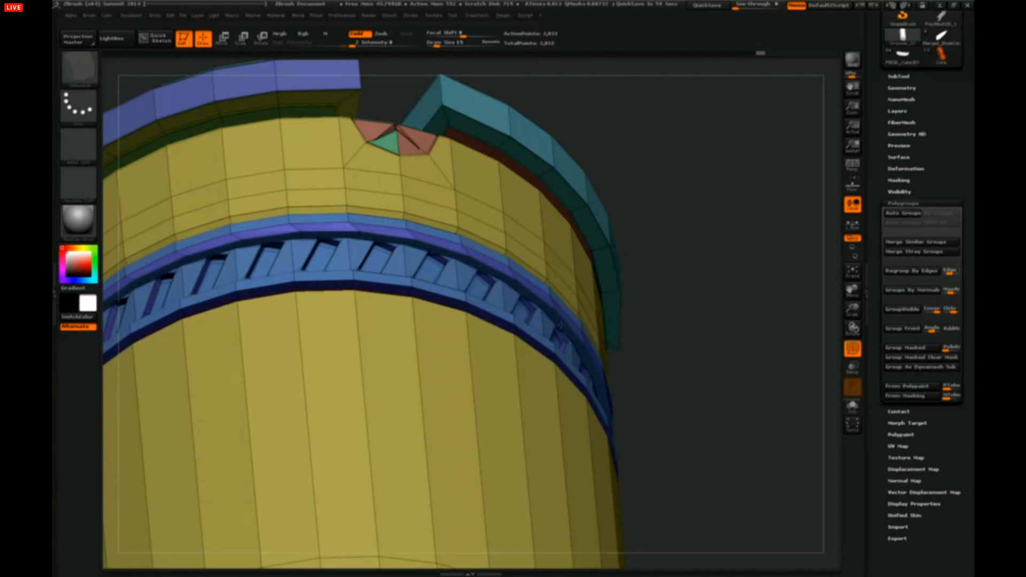
key("space")
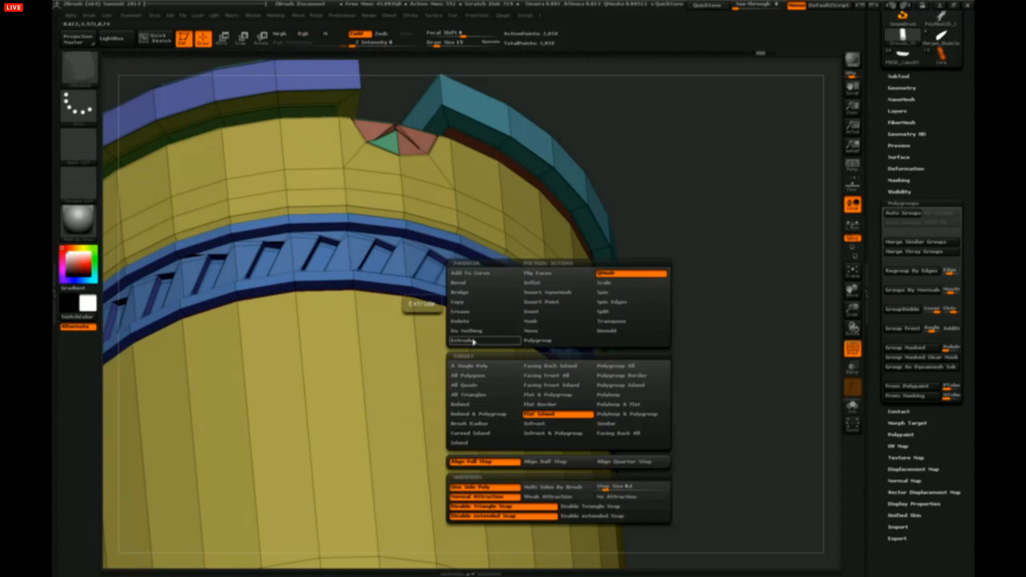
left_click(559, 319)
left_click(564, 323)
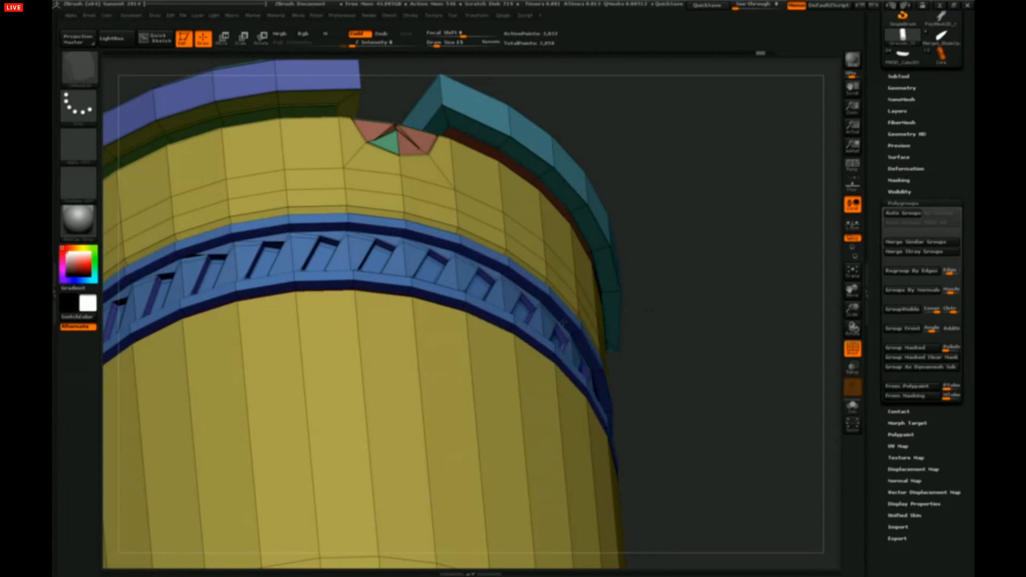
left_click_drag(674, 278, 662, 325)
left_click(569, 339)
- Preview the model with subdivision smoothing and the polyframe hidden, and restore the polyframe view
key("d")
key("shift+f")
key("shift+d")
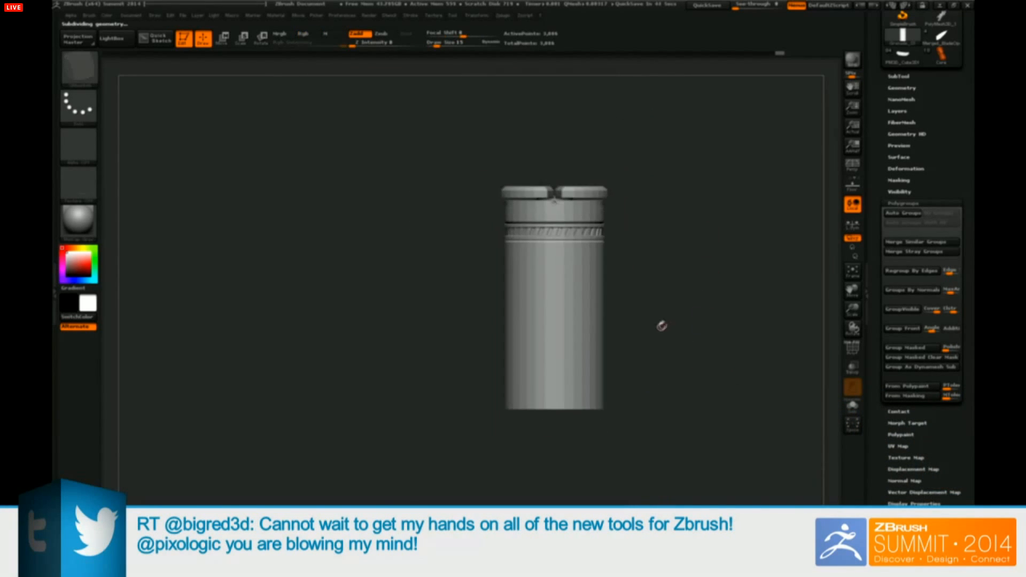
left_click(851, 349)
- Insert two horizontal edge loops around the long lower body of the cylinder, one above and one below its middle edge
left_click_drag(715, 288, 685, 320, "alt")
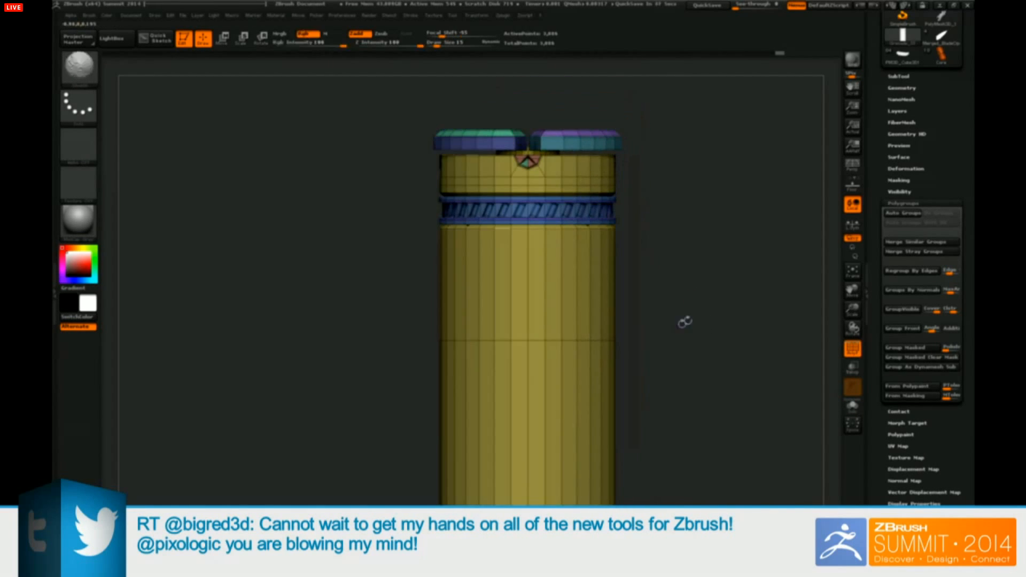
key("space")
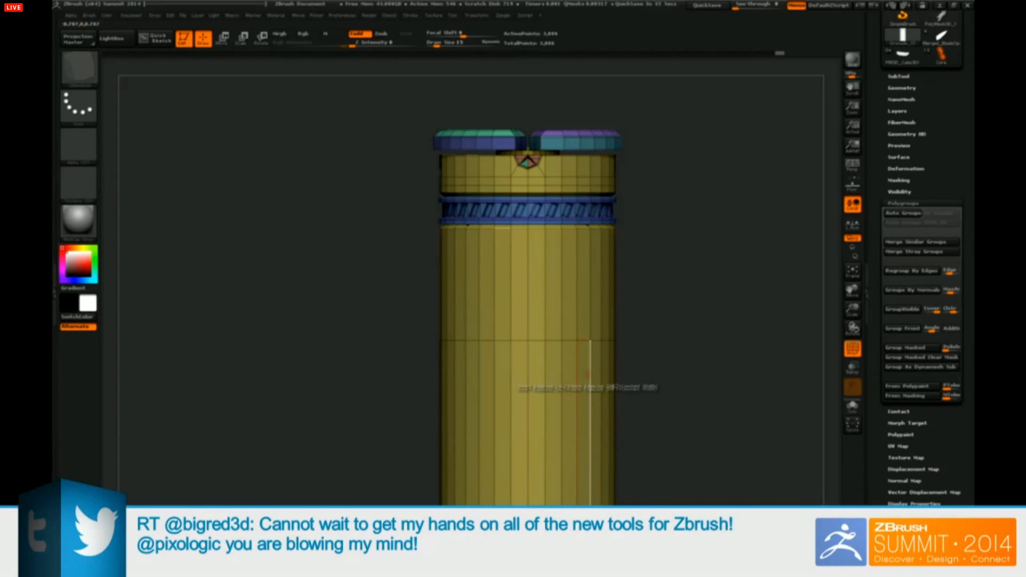
left_click(590, 451)
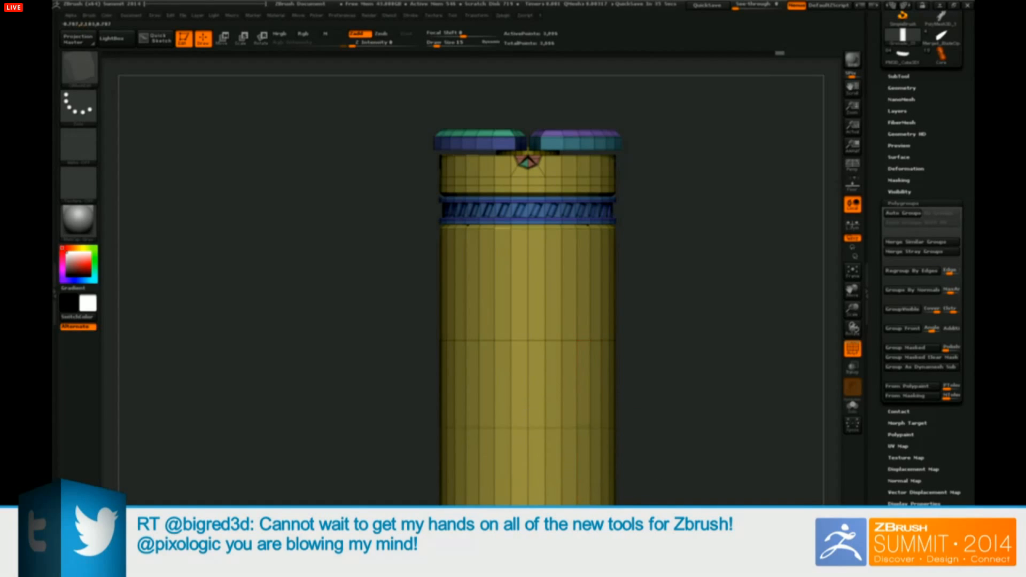
left_click_drag(590, 256, 591, 276)
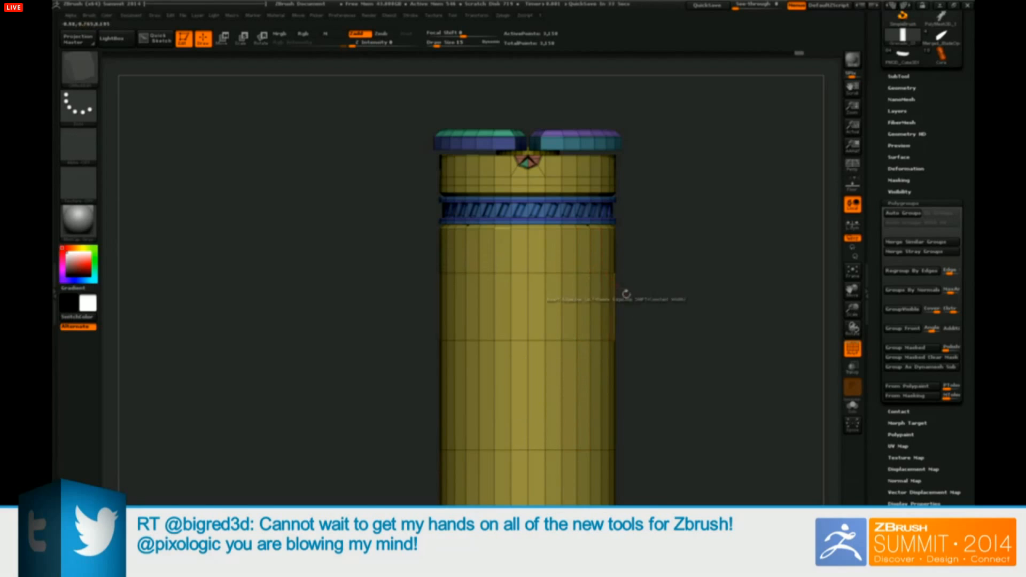
- Hide the polyframe, switch to the finished grenade tool Core and show its subtool list
left_click_drag(655, 275, 739, 294)
key("shift+f")
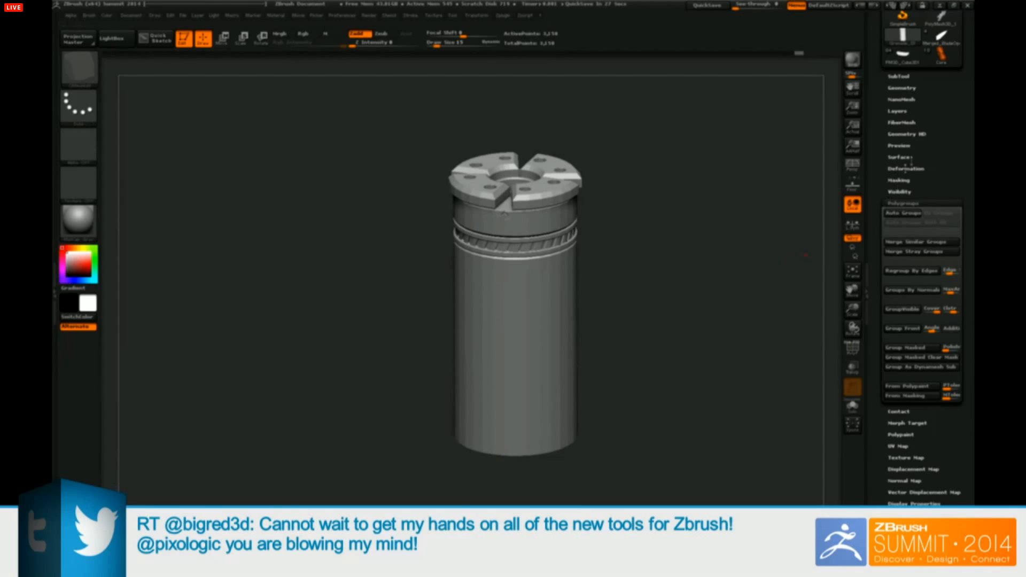
scroll(905, 167, "up", 3)
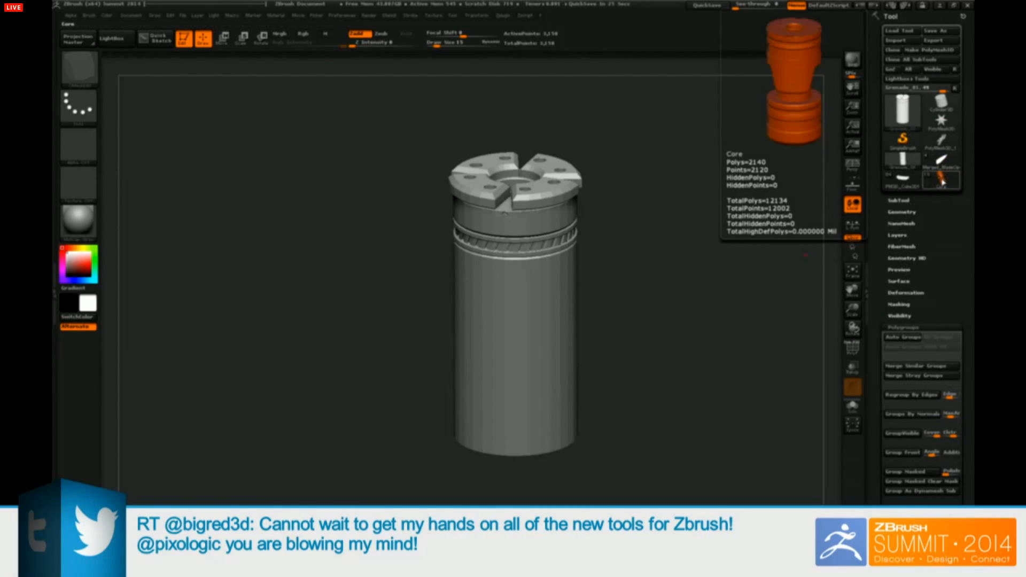
left_click(942, 179)
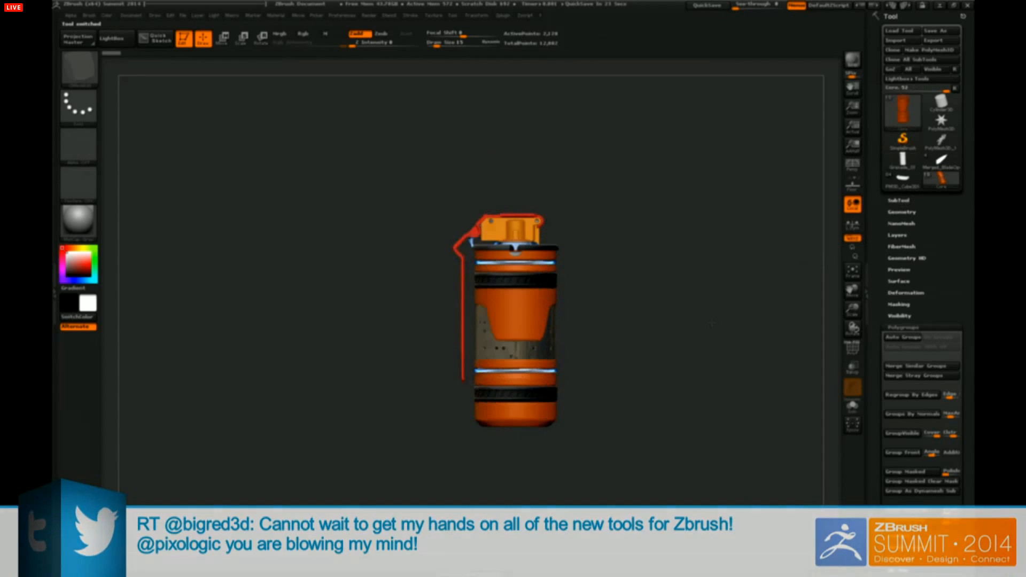
left_click(903, 200)
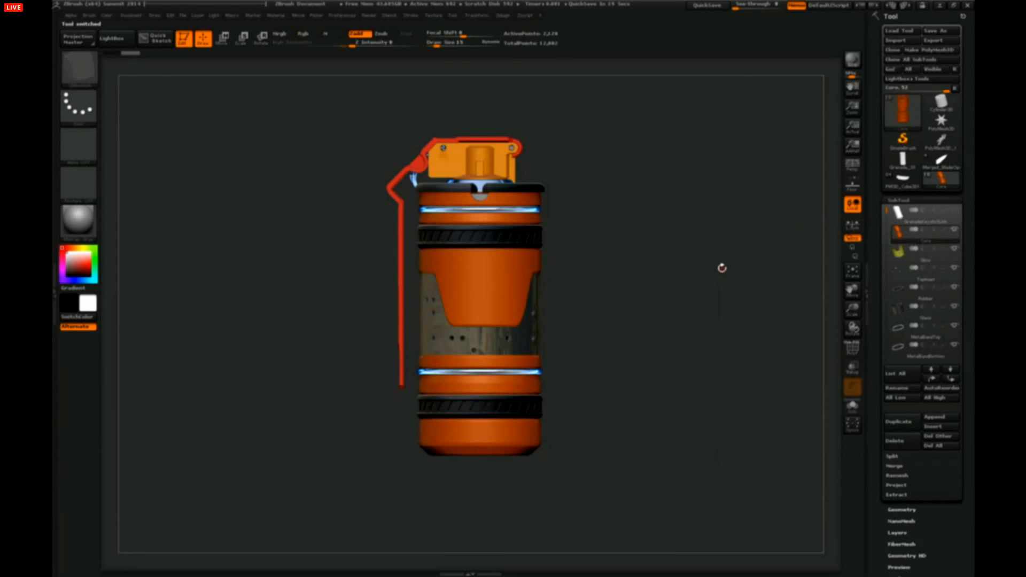
- Select the grenade's Glass subtool and turn off the polypaint colours on all subtools
left_click_drag(697, 274, 770, 323)
key("shift+f")
left_click(554, 373, "alt")
left_click(847, 348)
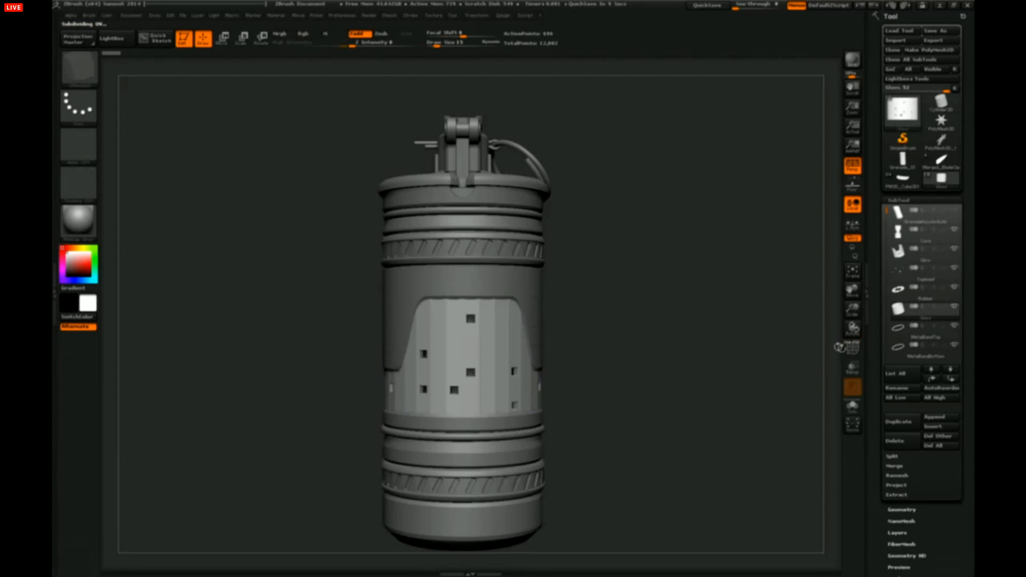
left_click_drag(704, 328, 698, 339)
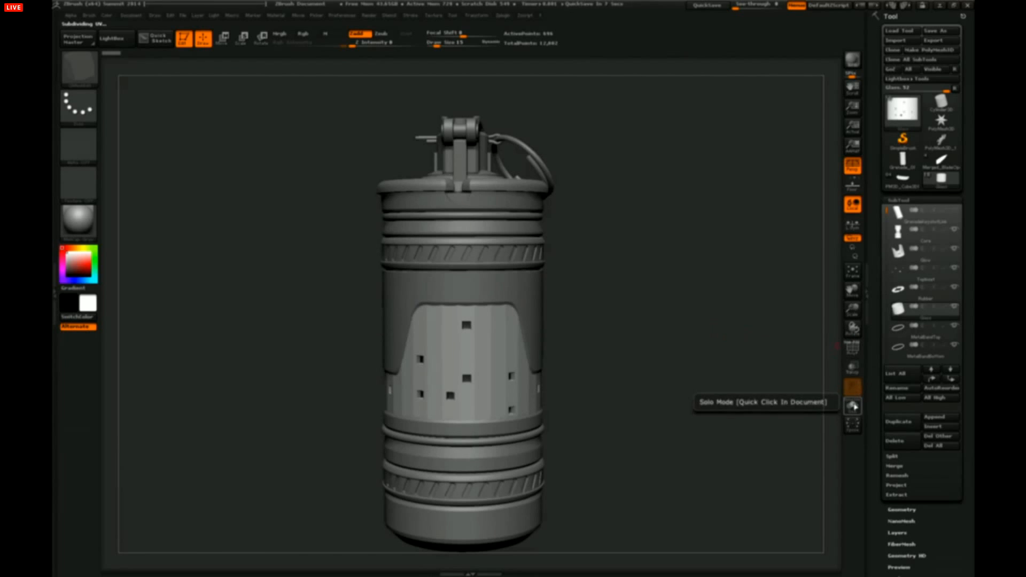
mouse_move(944, 321)
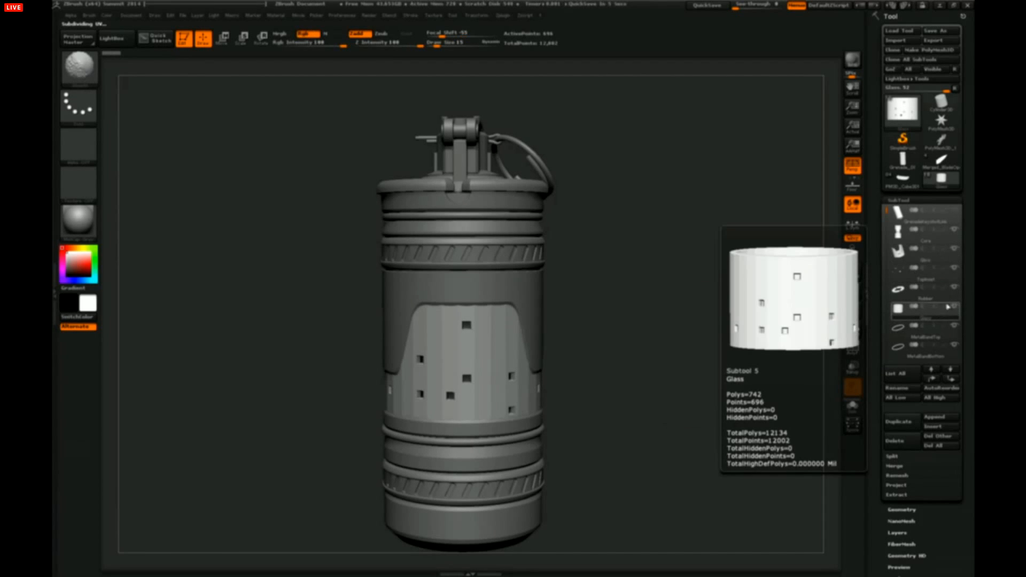
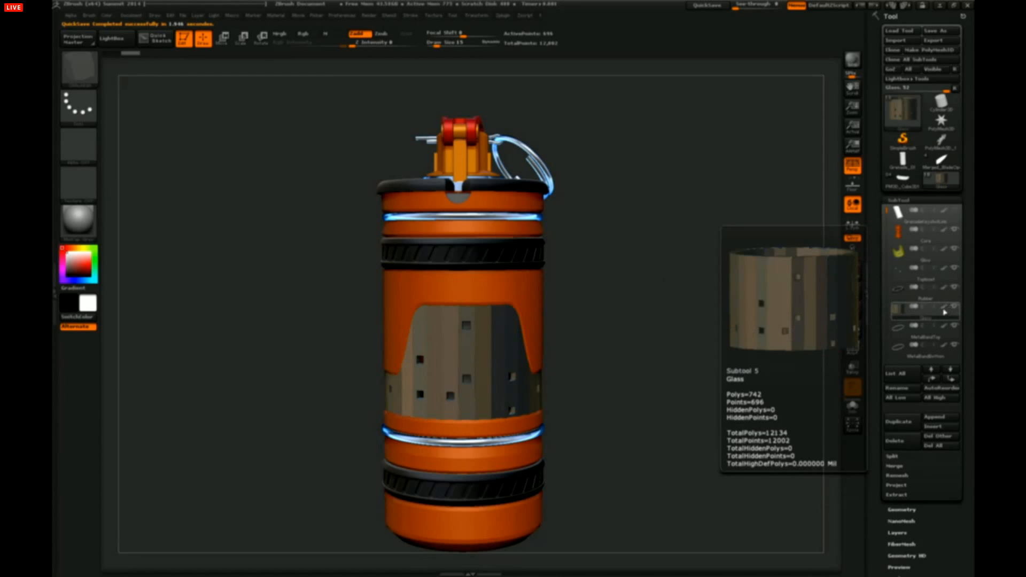
key("shift")
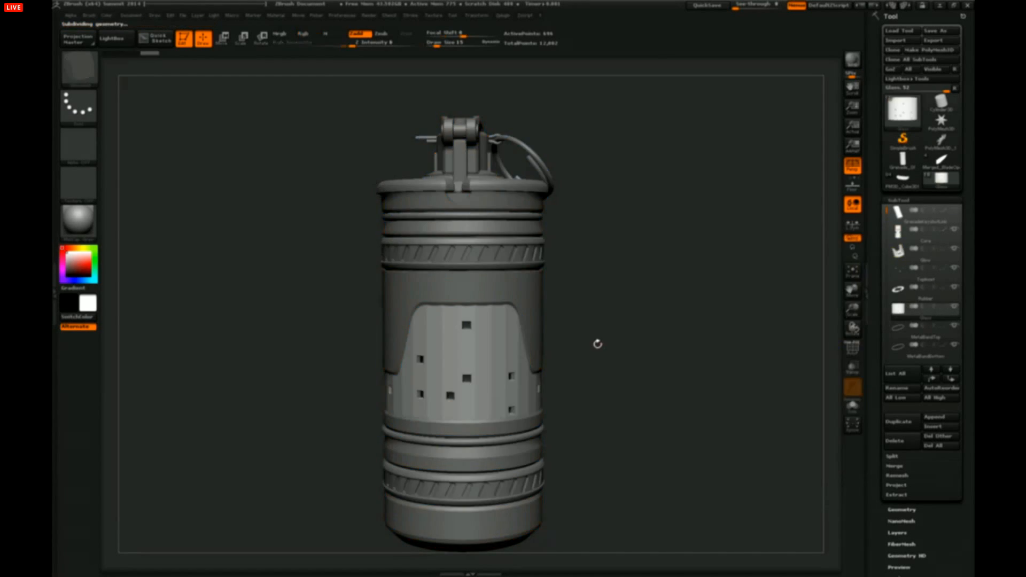
- Show the polyframe and isolate the Glass subtool in Solo mode
left_click_drag(614, 314, 680, 273)
left_click(853, 354)
left_click_drag(669, 315, 698, 245)
left_click(853, 407)
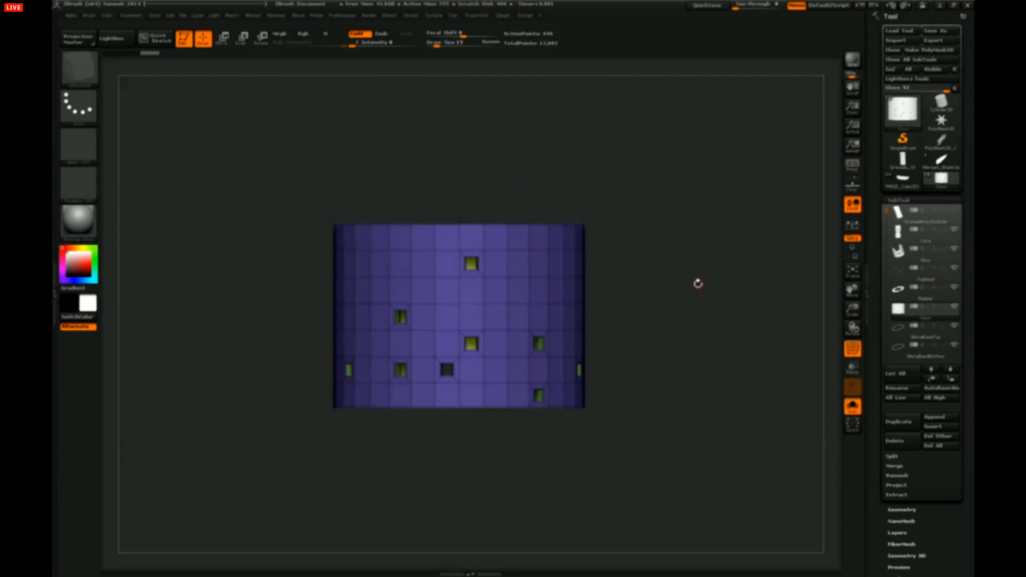
left_click_drag(697, 282, 684, 307)
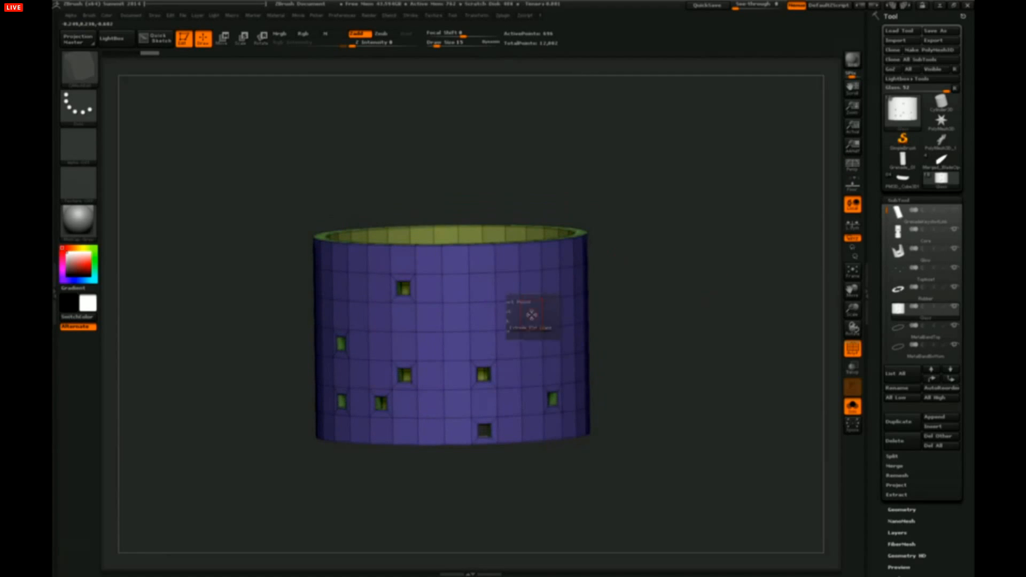
- Set the polygon action to Polygroup on A Single Poly and temporarily mark scattered polygons around the ring's outer wall, including an L-shaped cluster of three
key("space")
left_click(533, 346)
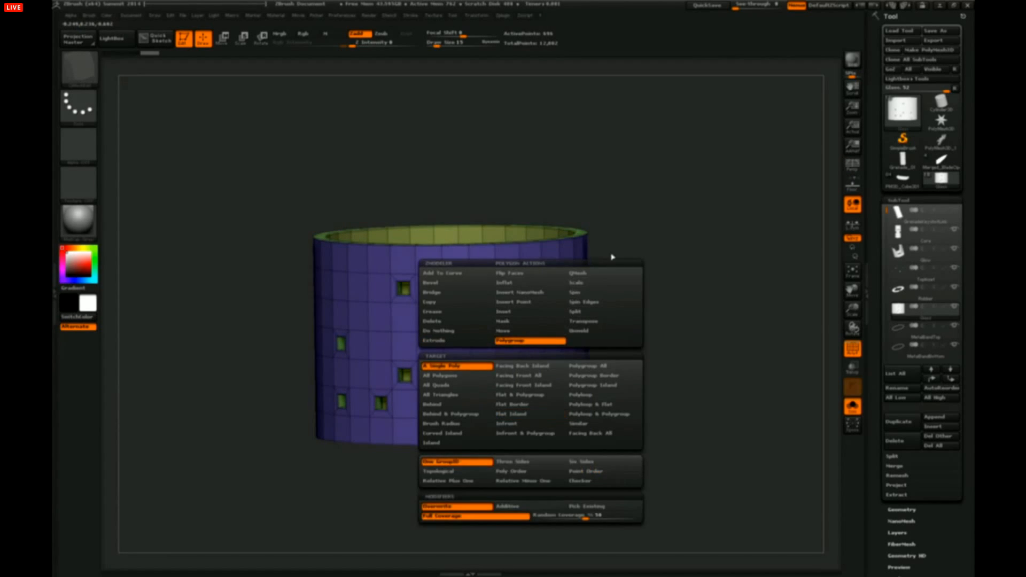
left_click_drag(689, 266, 644, 297)
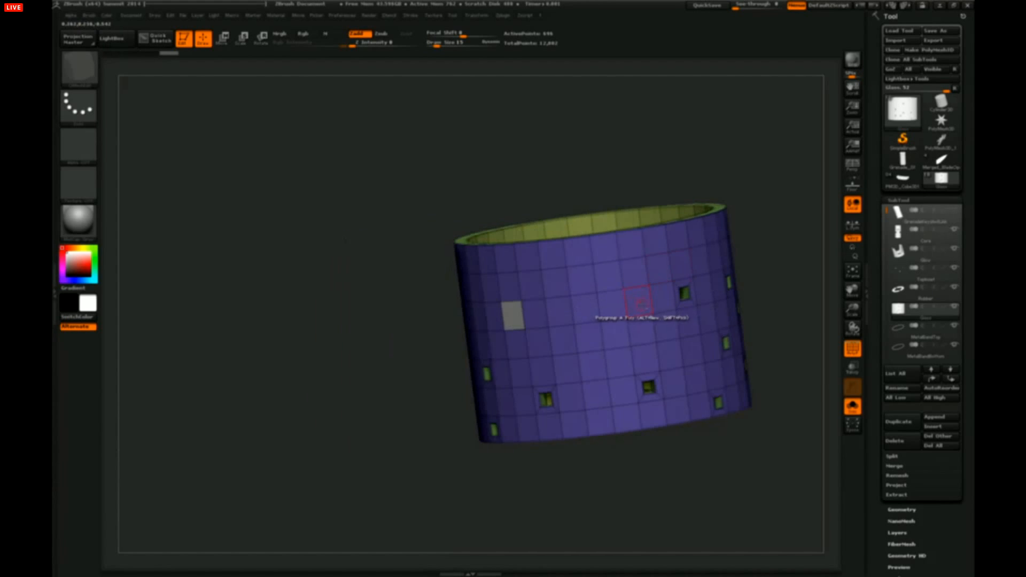
left_click(636, 302, "alt")
mouse_move(767, 233)
left_mouse_down()
mouse_move(684, 201)
mouse_move(640, 286)
mouse_move(665, 230)
mouse_move(764, 235)
left_mouse_up()
left_click(536, 350, "alt")
left_click(428, 309, "alt")
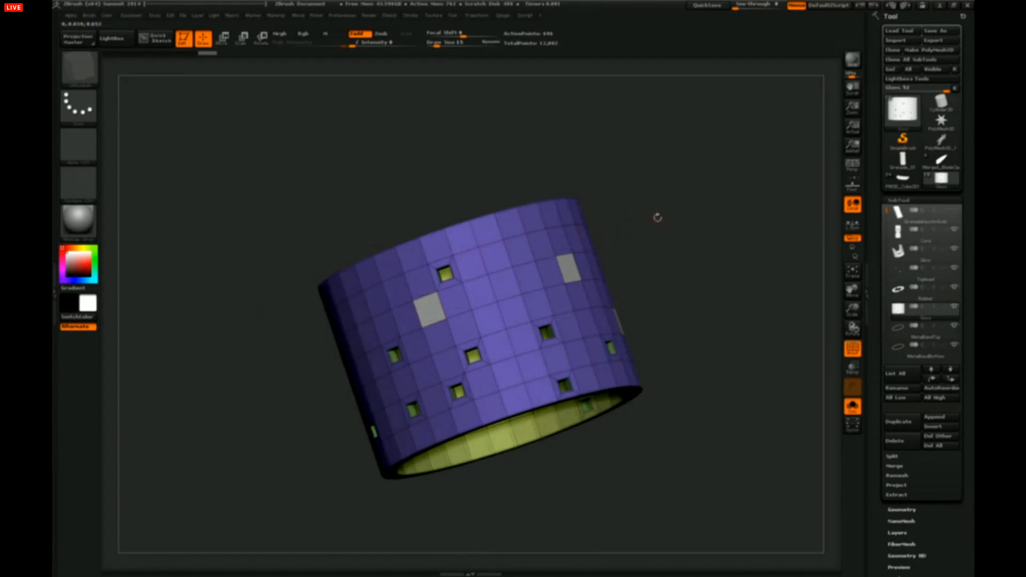
left_click_drag(657, 217, 712, 211)
left_click(373, 307, "alt")
left_click_drag(604, 234, 650, 208)
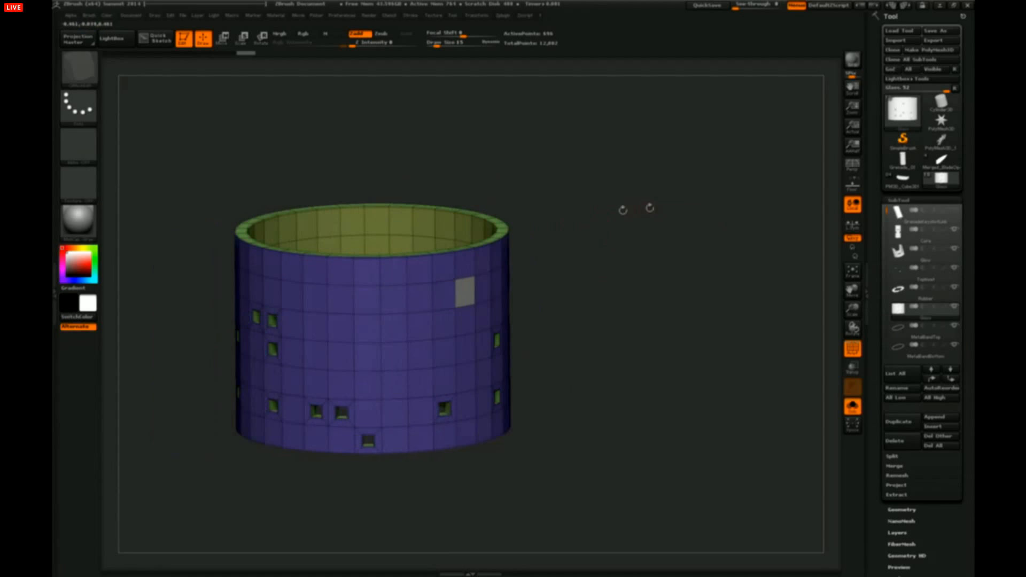
left_click(394, 355, "alt")
left_click(366, 382, "alt")
left_click(394, 382, "alt")
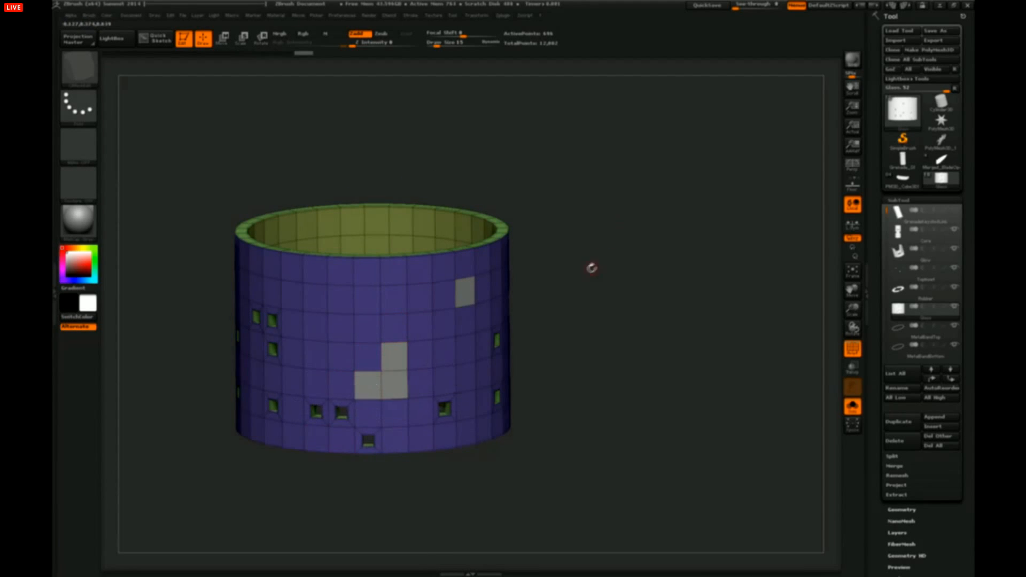
left_click_drag(591, 265, 610, 216)
left_click_drag(682, 211, 476, 257)
mouse_move(393, 268)
left_mouse_down("alt")
mouse_move(577, 239)
mouse_move(582, 282)
mouse_move(643, 273)
mouse_move(648, 230)
mouse_move(645, 259)
left_mouse_up("alt")
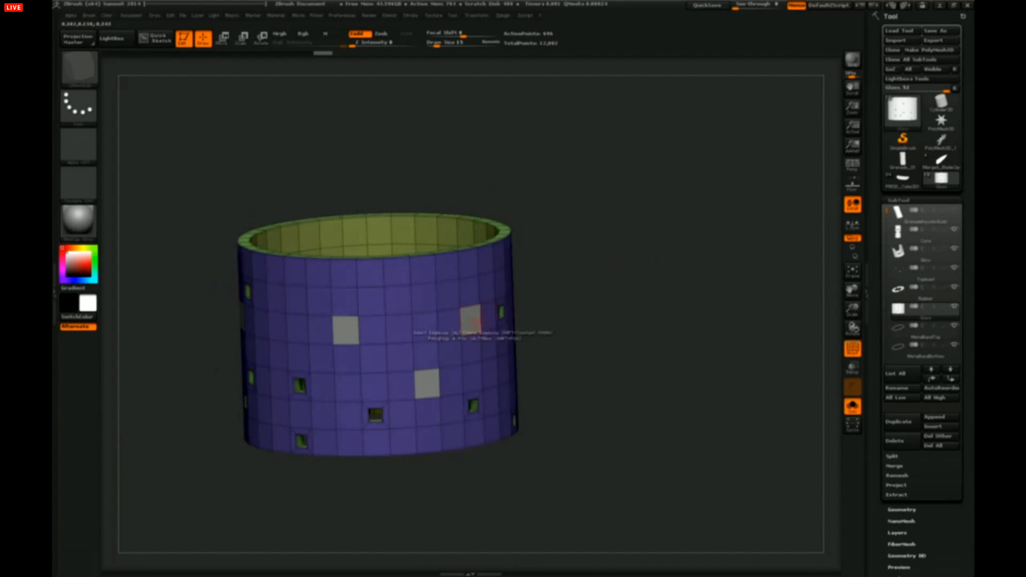
- Set the polygon action to Inset with target Polygroup All and inset the marked polygons
key("space")
left_click(461, 283)
left_click(525, 366)
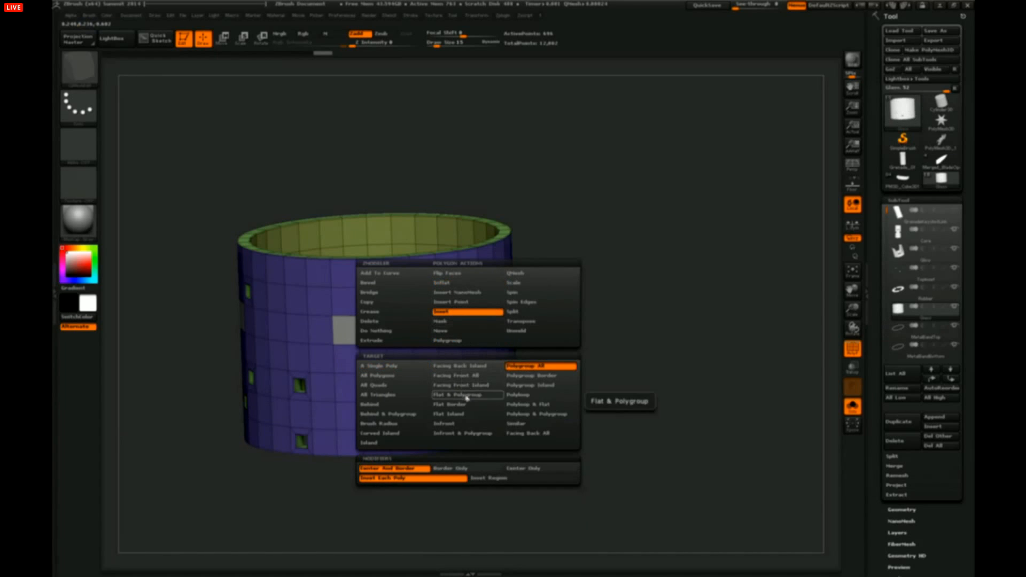
left_click(471, 319)
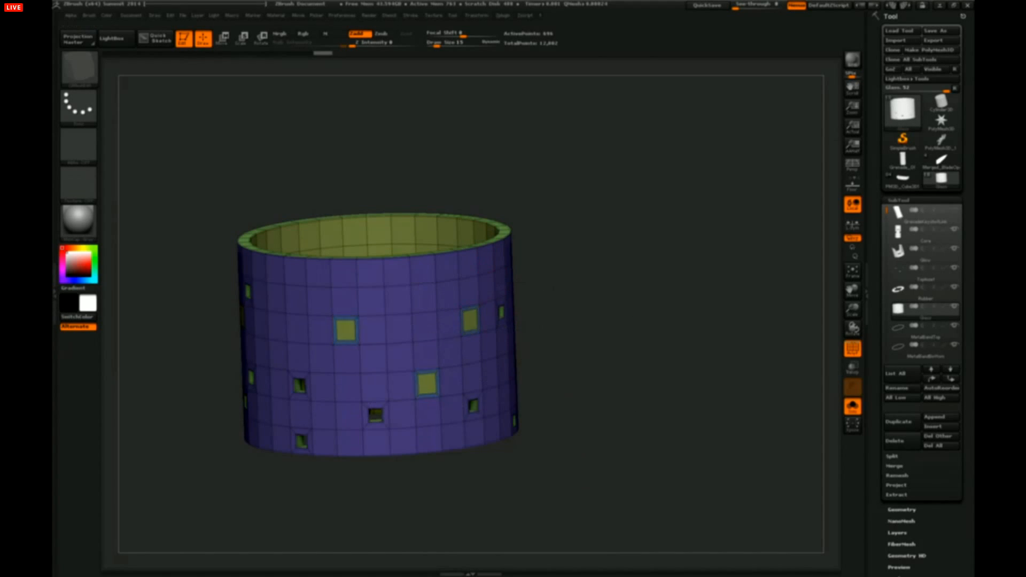
- Set the polygon action to Crease with target Polygroup All and crease the inset squares
left_click_drag(582, 332, 594, 300, "alt")
key("space")
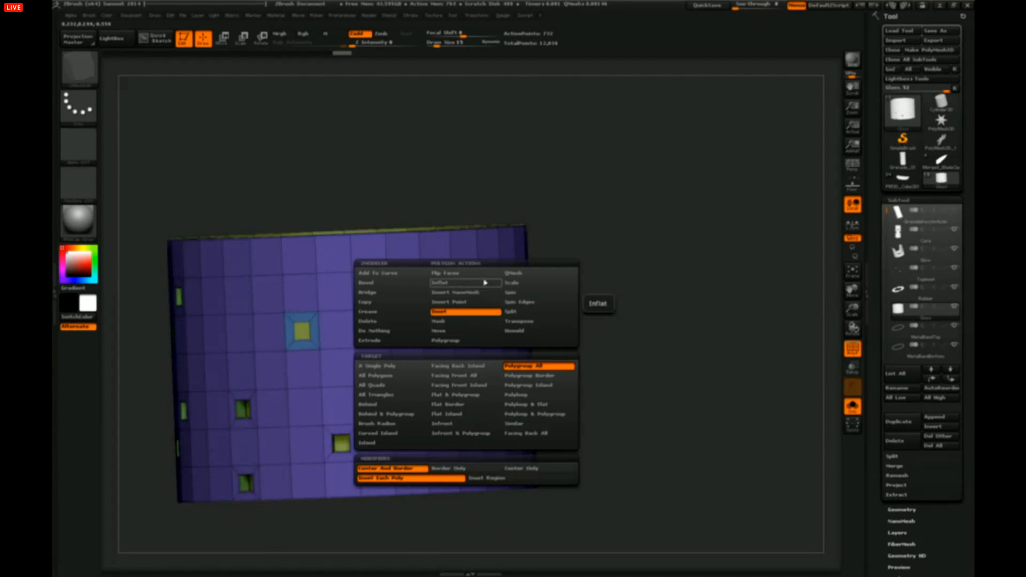
left_click(390, 312)
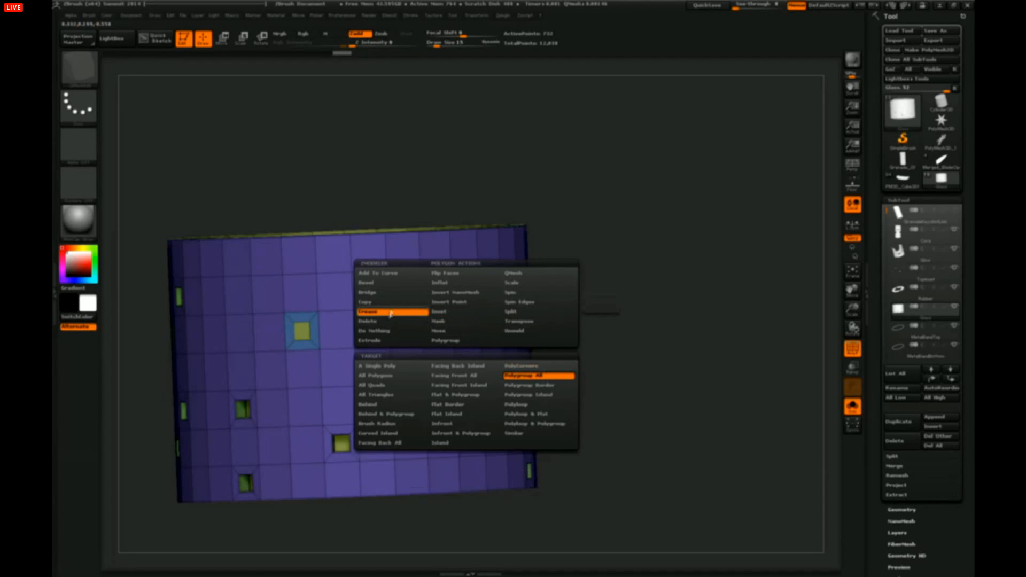
left_click(466, 324)
- Set the polygon action to QMesh with target Polygroup All and pull the marked squares outward as pegs
left_click_drag(583, 304, 518, 281)
key("space")
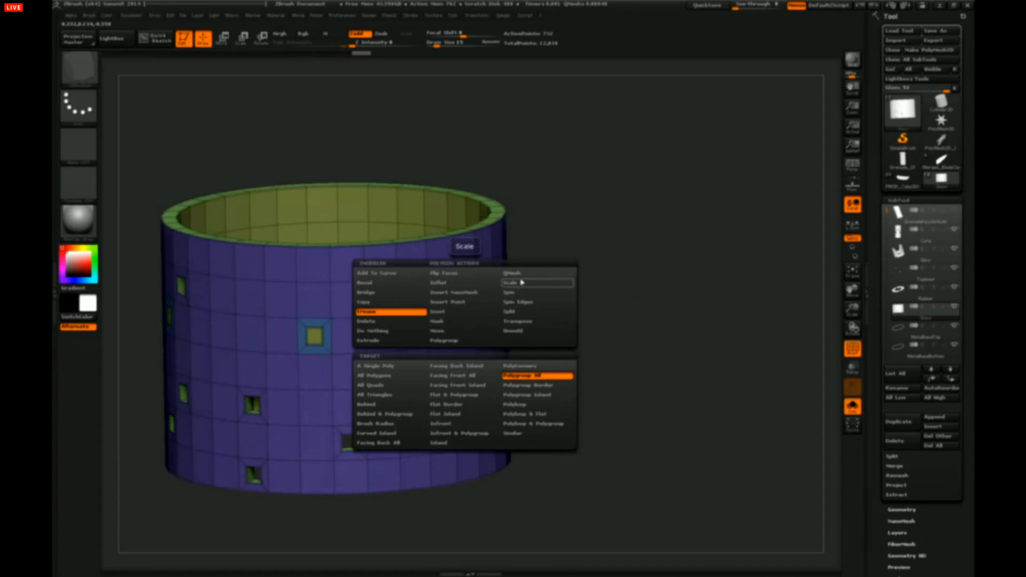
left_click(530, 273)
left_click(524, 368)
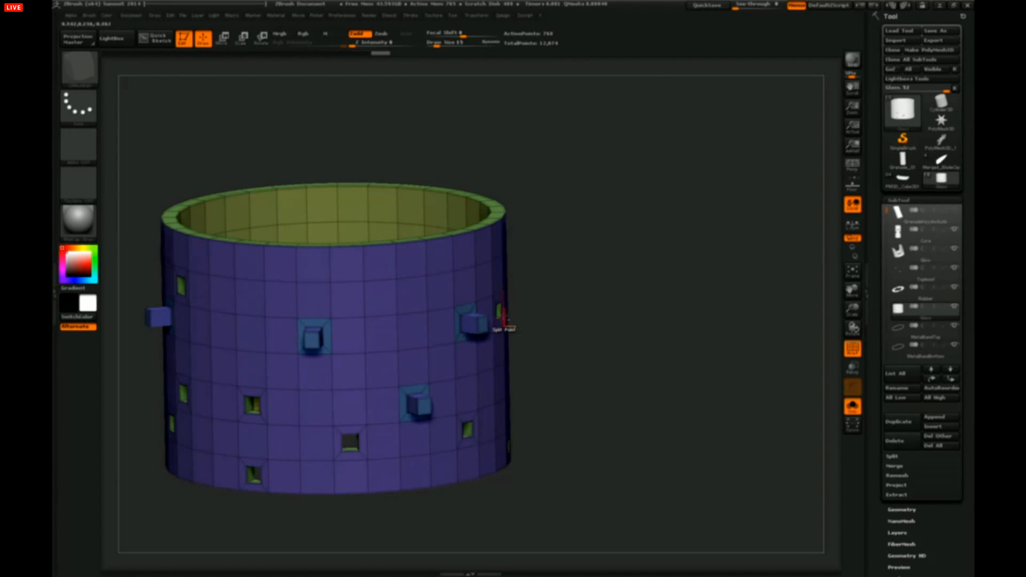
- Turn on dynamic subdivision for the glass ring, hide the polyframe and leave Solo mode to show the whole grenade
mouse_move(556, 316)
left_mouse_down()
mouse_move(607, 259)
mouse_move(673, 296)
mouse_move(777, 305)
mouse_move(721, 294)
mouse_move(736, 327)
mouse_move(719, 341)
mouse_move(719, 279)
mouse_move(728, 327)
left_mouse_up()
key("d")
left_click(849, 352)
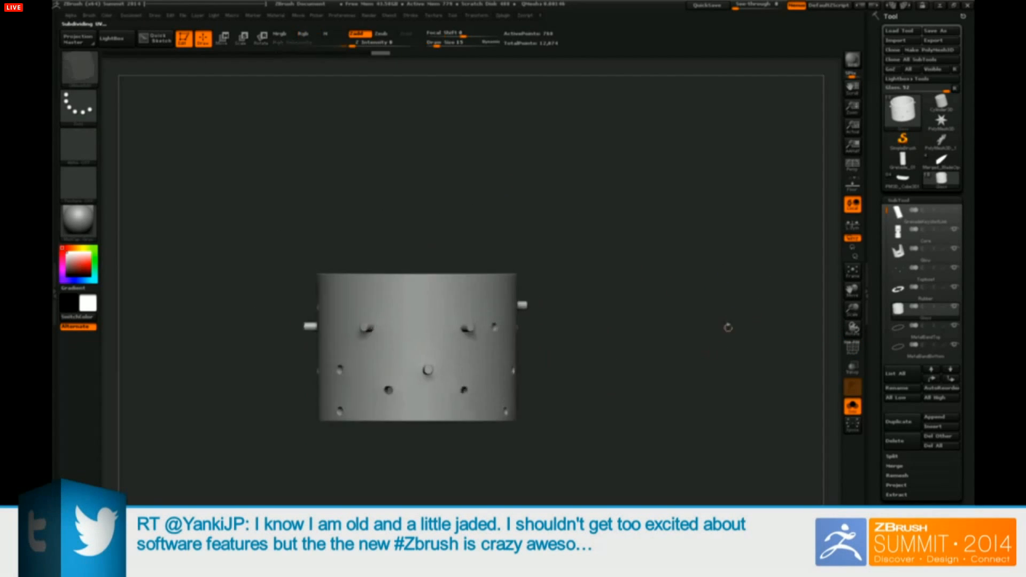
left_click(852, 409)
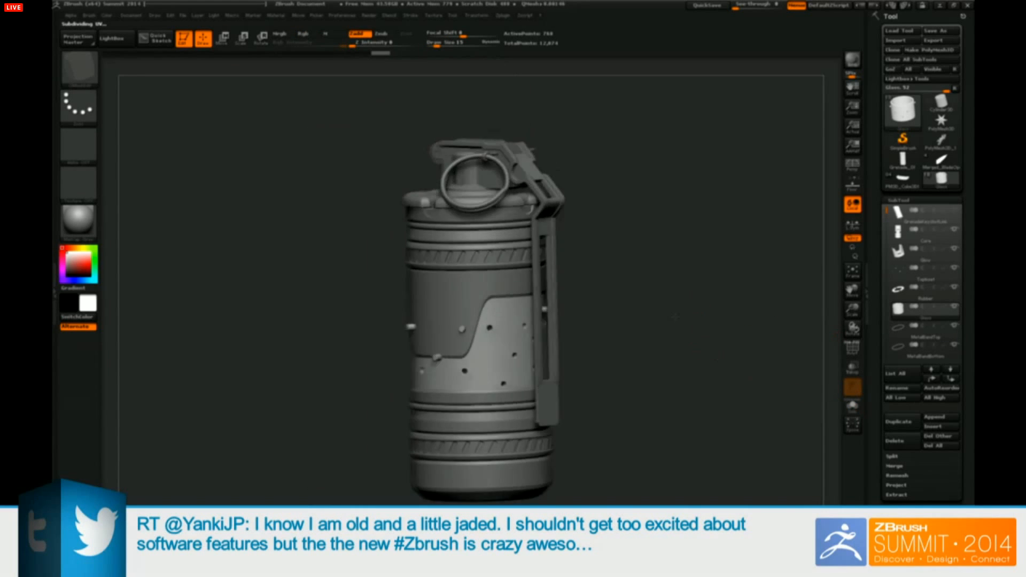
mouse_move(701, 309)
left_mouse_down()
mouse_move(745, 321)
mouse_move(754, 310)
mouse_move(683, 289)
mouse_move(682, 338)
mouse_move(673, 318)
mouse_move(705, 324)
mouse_move(730, 302)
mouse_move(725, 311)
left_mouse_up()
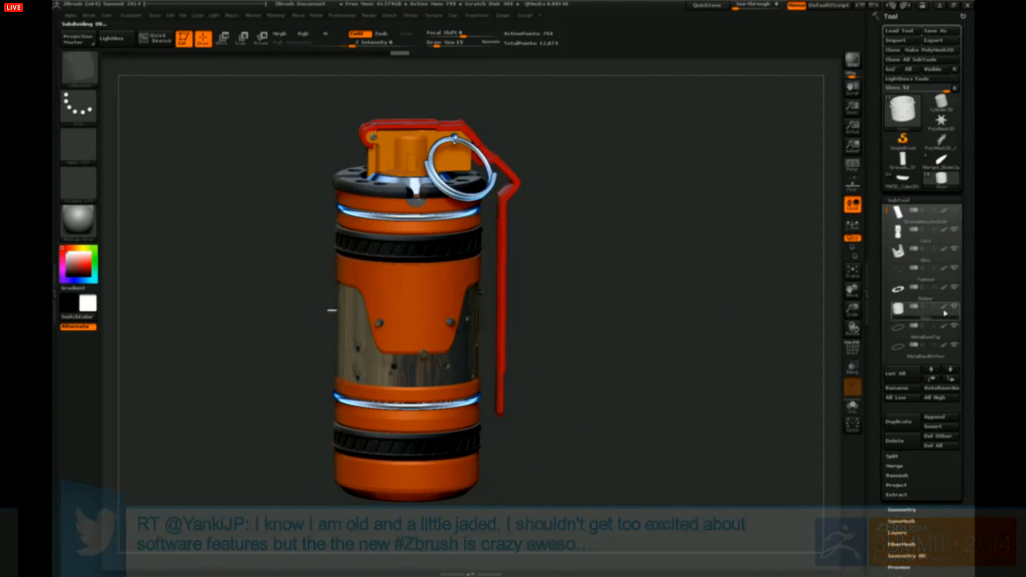
- Toggle the painted colours of all subtools and examine the grenade from different angles
left_click(943, 307, "shift")
mouse_move(930, 316)
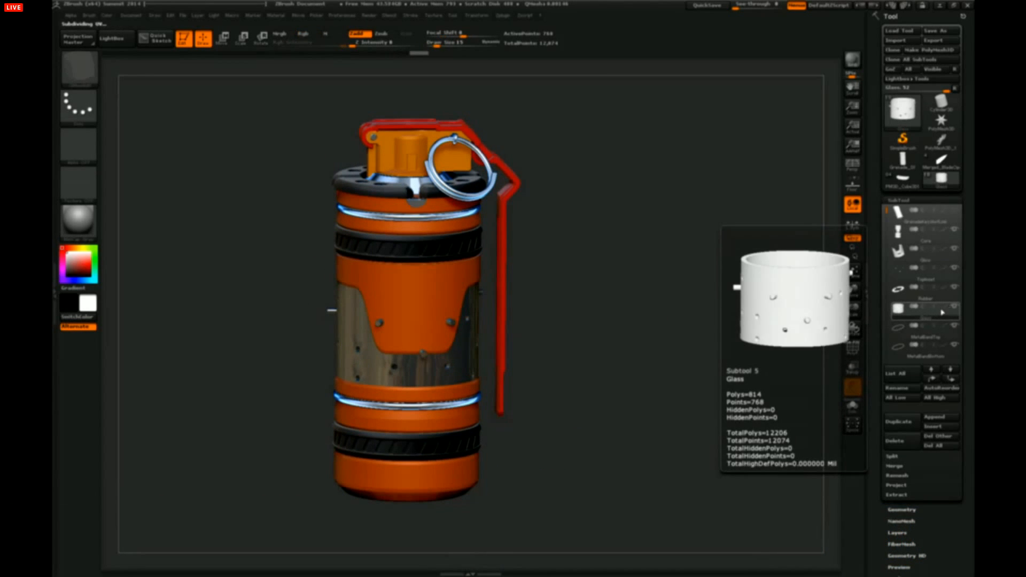
left_click_drag(671, 292, 673, 332)
left_click_drag(669, 307, 664, 319)
- Select the Spoon subtool, show its polyframe and isolate it in Solo mode
left_click_drag(887, 211, 887, 285)
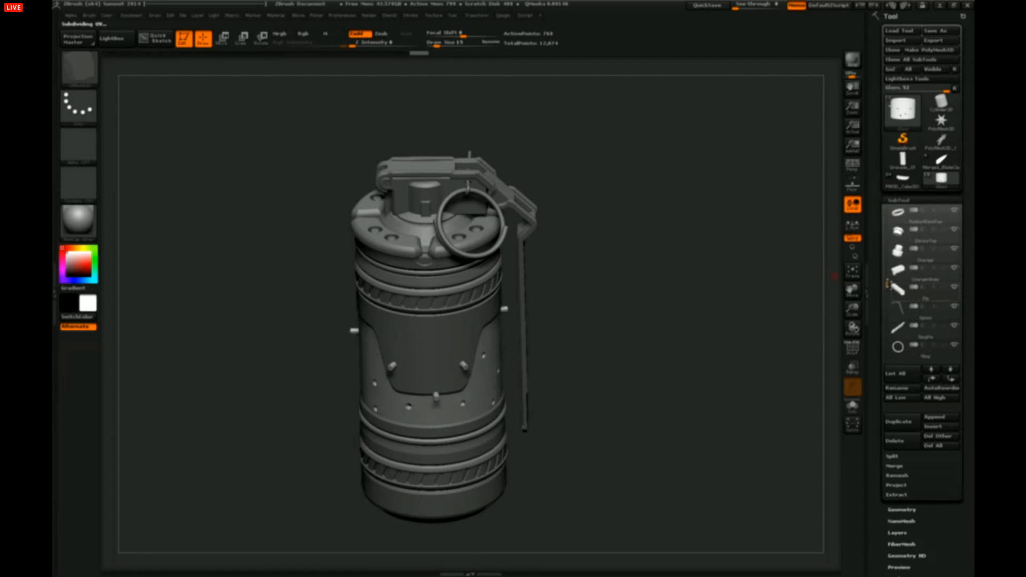
left_click(942, 319)
left_click(853, 348)
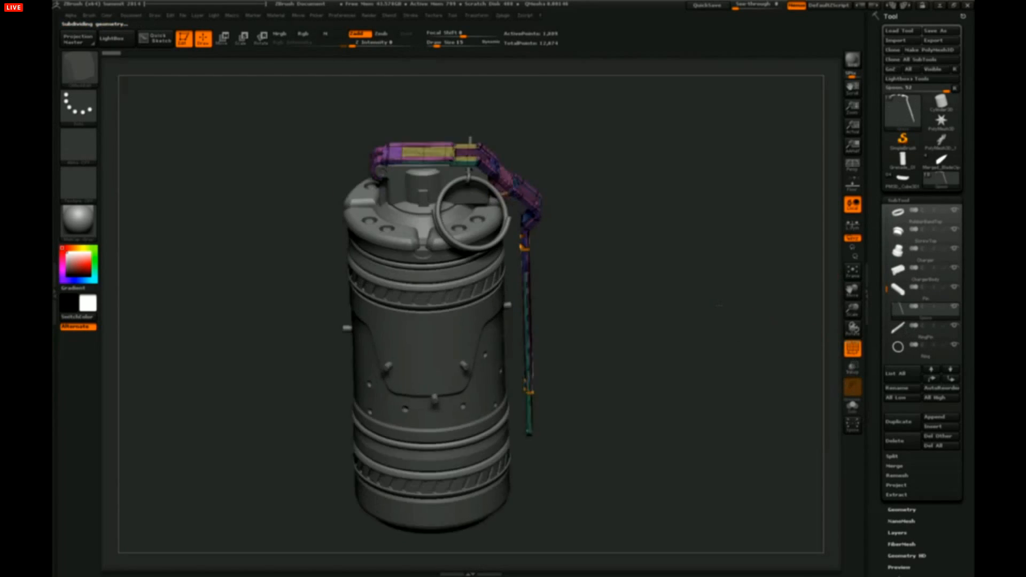
left_click(852, 406)
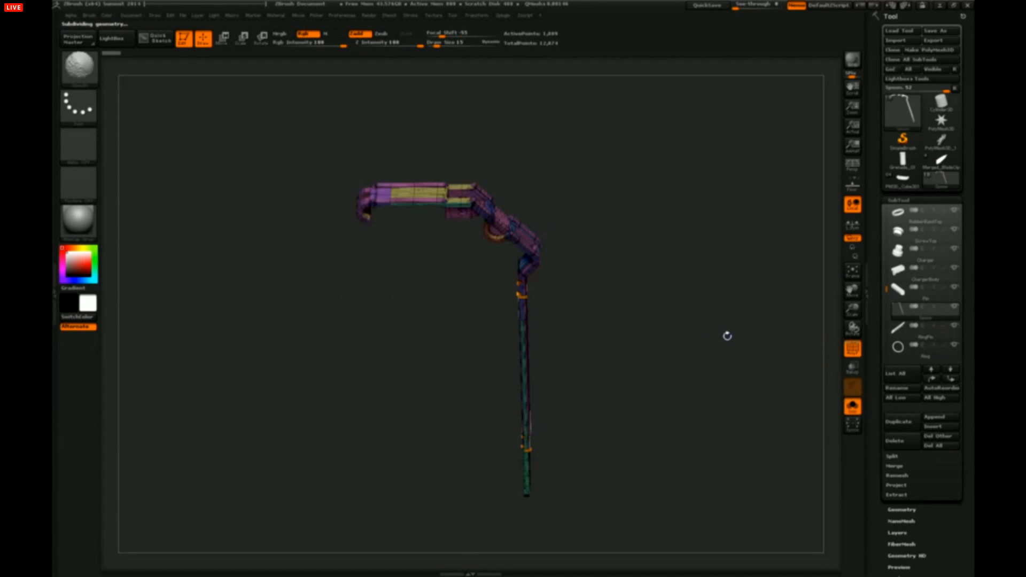
left_click_drag(727, 336, 669, 354)
- Examine the spoon lever's geometry from several sides, with and without the polyframe
left_click(857, 347)
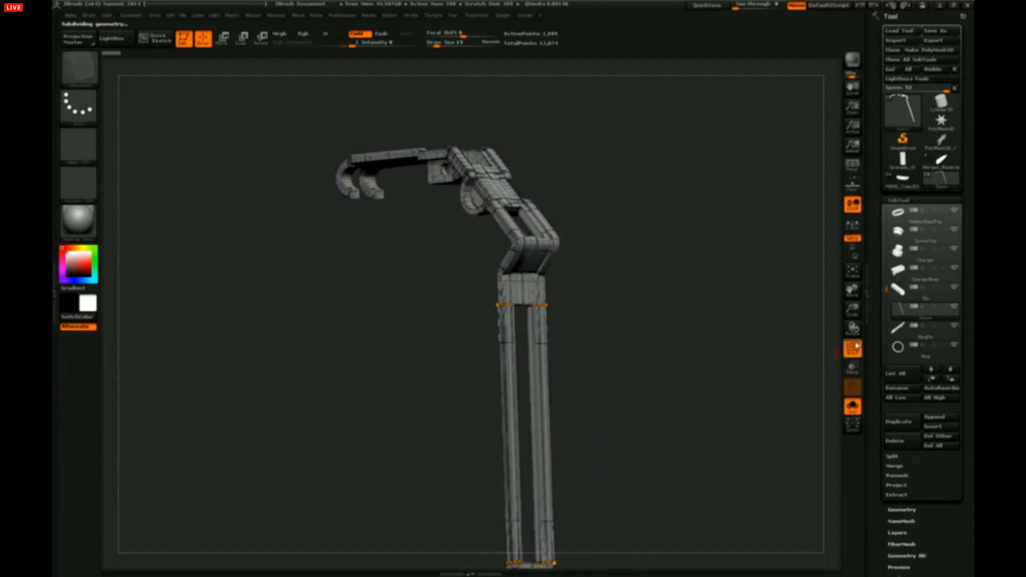
left_click_drag(773, 311, 662, 325)
left_click(853, 350)
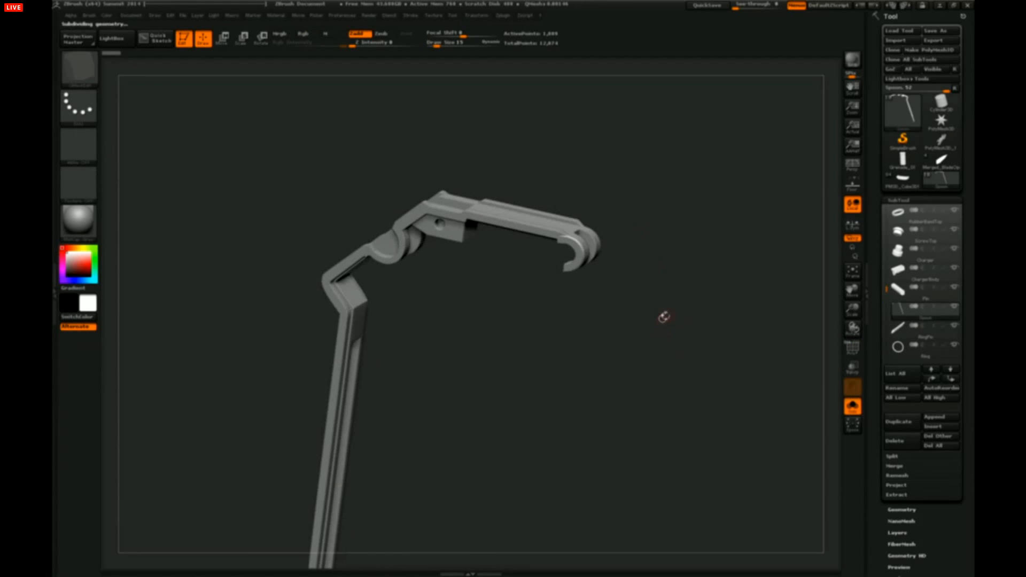
left_click(855, 353)
left_click(853, 350)
left_click_drag(758, 325, 719, 279)
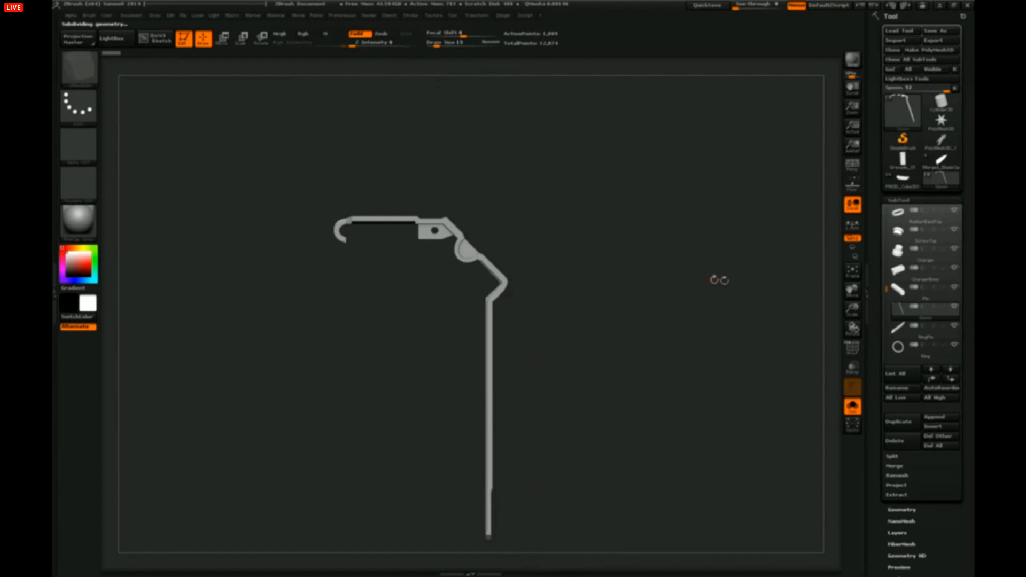
- Leave Solo mode and turn on the painted colours for the Spoon and all other subtools
left_click(942, 308)
left_click_drag(661, 304, 751, 326, "alt")
left_click(856, 414)
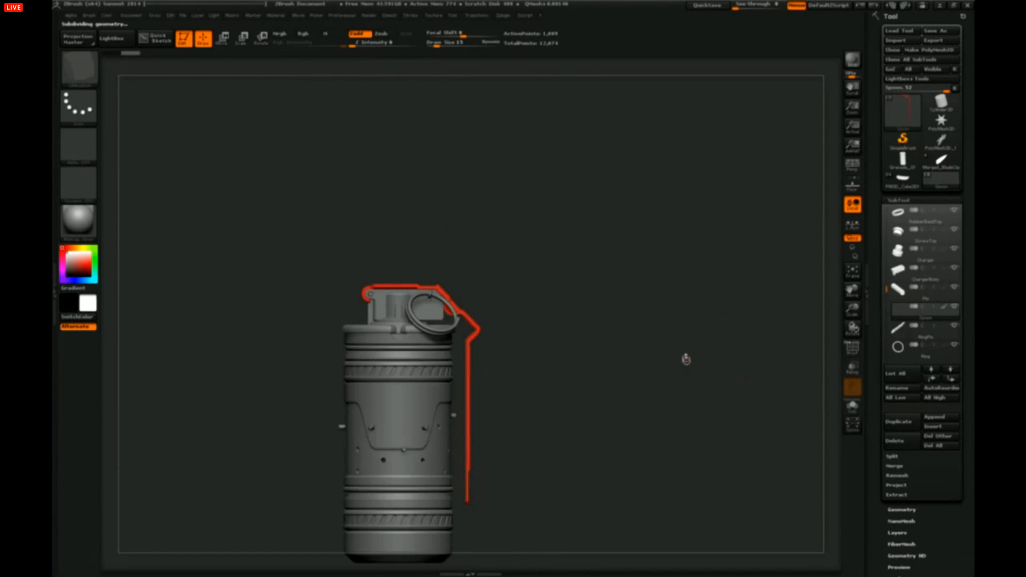
left_click(943, 309, "shift")
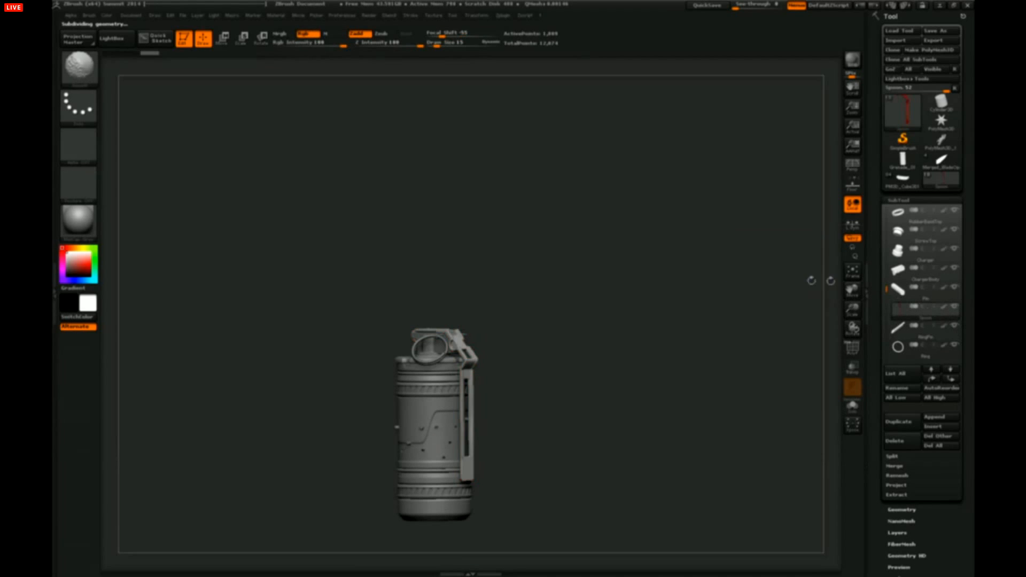
mouse_move(690, 311)
left_mouse_down()
mouse_move(697, 306)
mouse_move(690, 362)
mouse_move(694, 275)
mouse_move(684, 316)
mouse_move(718, 303)
left_mouse_up()
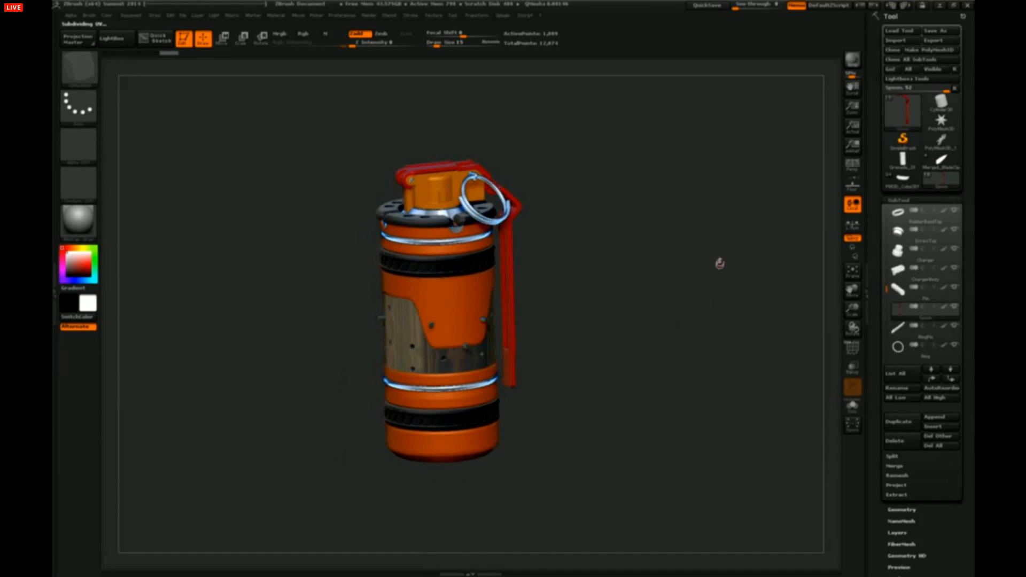
- Turn on perspective and reframe the coloured grenade in a three-quarter view
left_click(853, 166)
left_click_drag(702, 267, 695, 294, "alt")
mouse_move(694, 294)
left_mouse_down("alt")
mouse_move(712, 297)
mouse_move(703, 306)
left_mouse_up("alt")
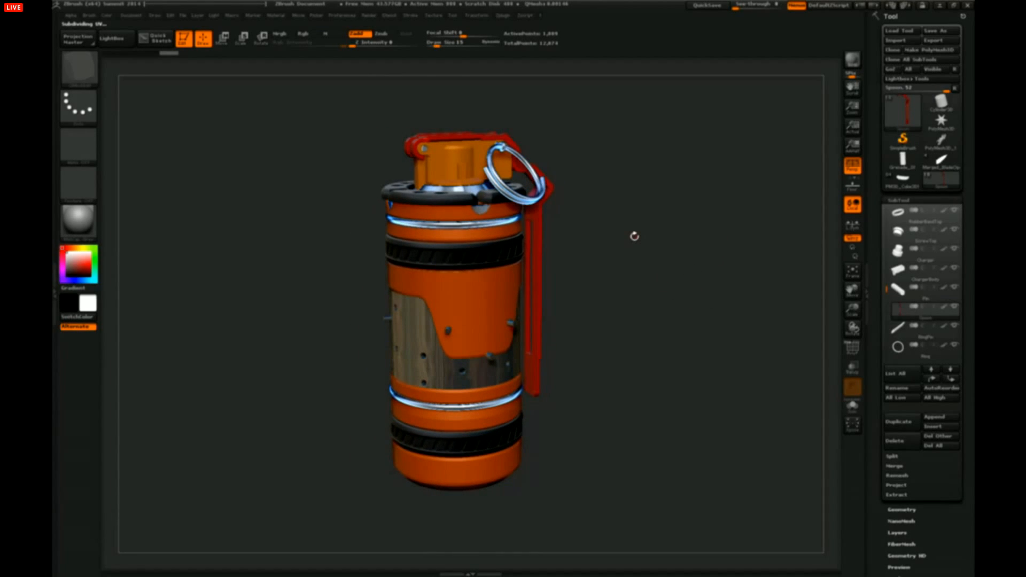
left_click_drag(641, 199, 609, 344)
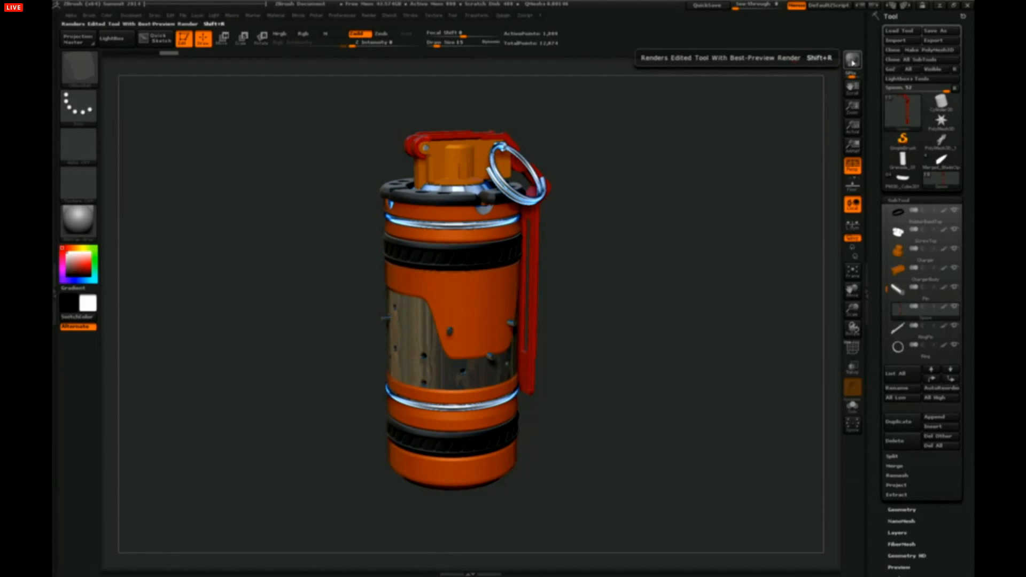
- Send the grenade to KeyShot with a BPR render and zoom in on the result
left_click(853, 59)
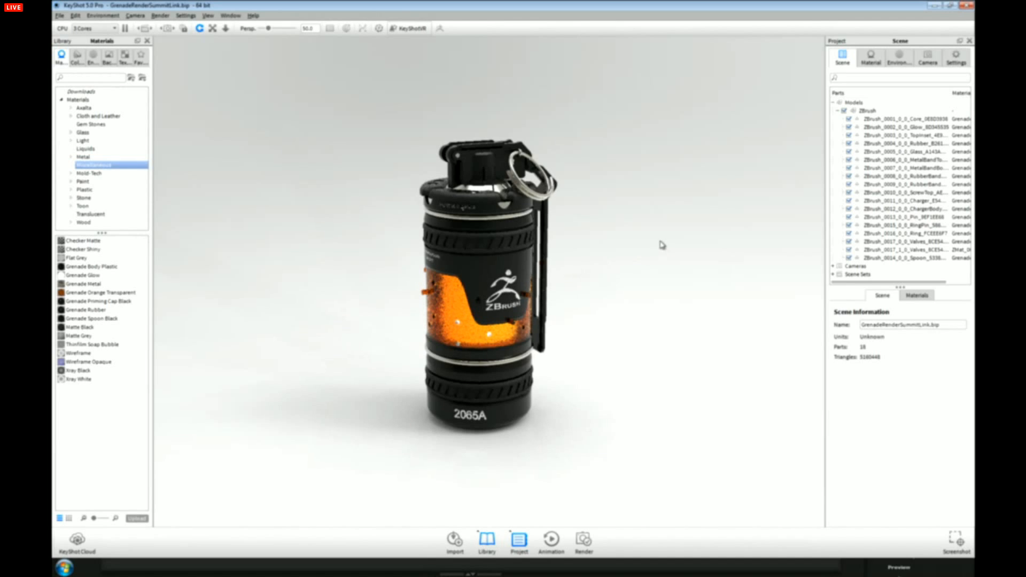
scroll(663, 244, "up", 2)
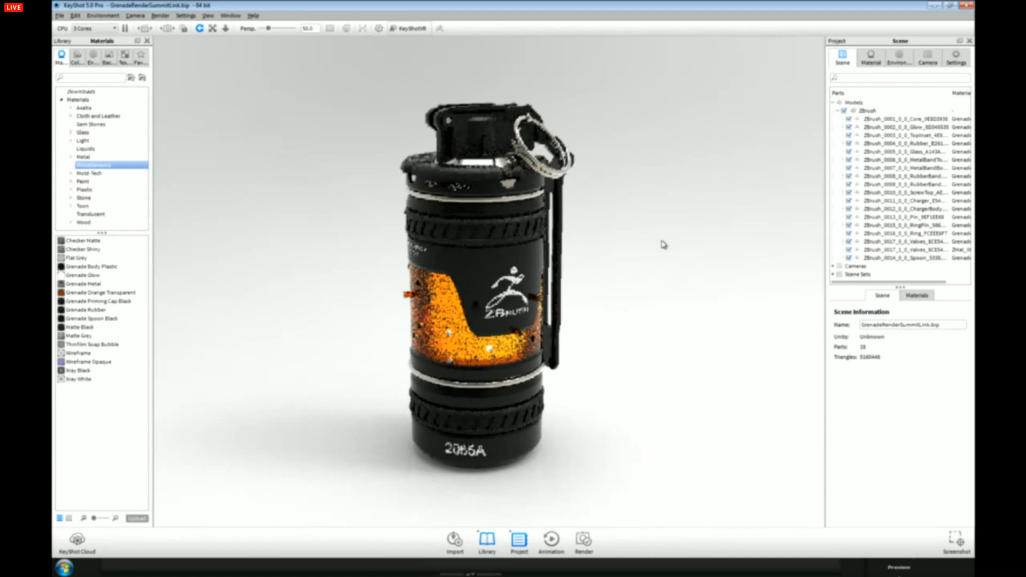
scroll(654, 276, "up", 2)
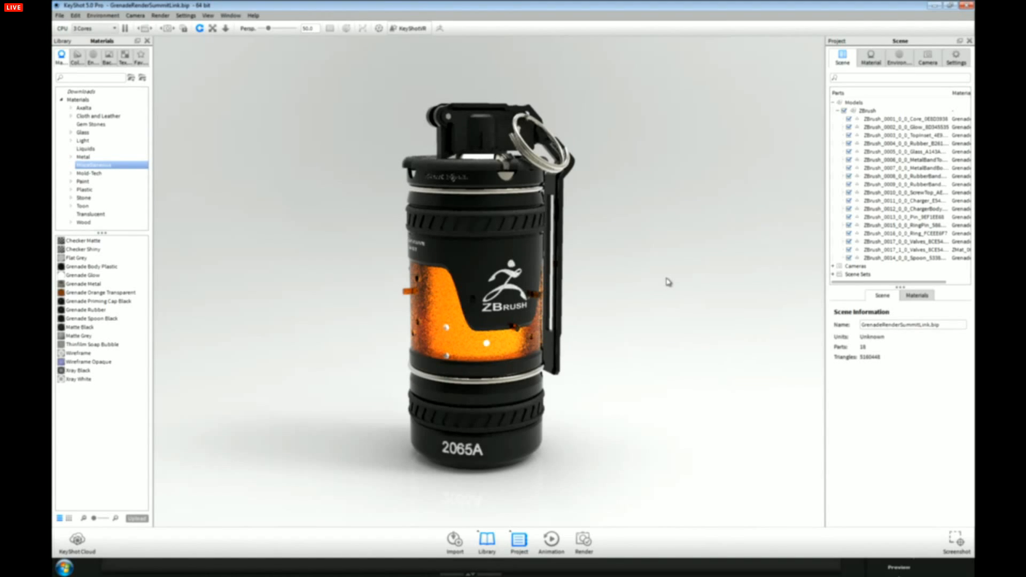
- Switch back to ZBrush, select the Glass subtool and isolate it in Solo mode
key("alt+Tab")
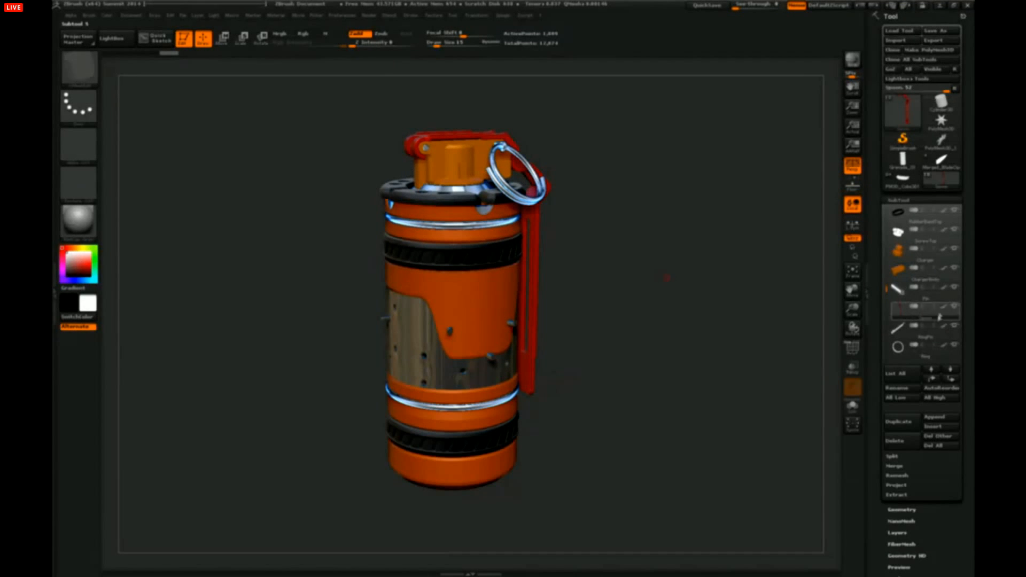
left_click(896, 277)
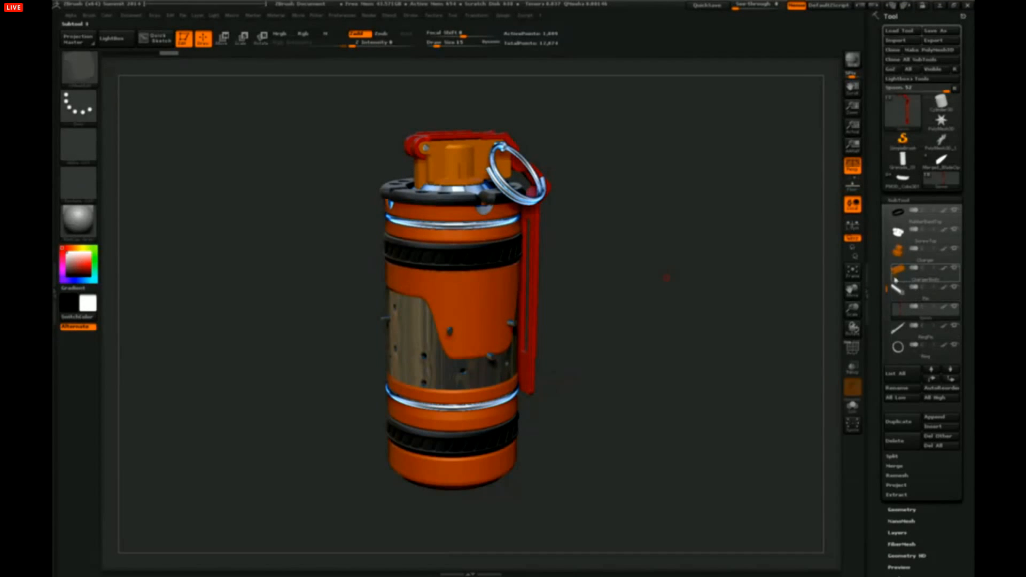
left_click_drag(885, 287, 884, 238)
mouse_move(934, 303)
left_click(931, 260)
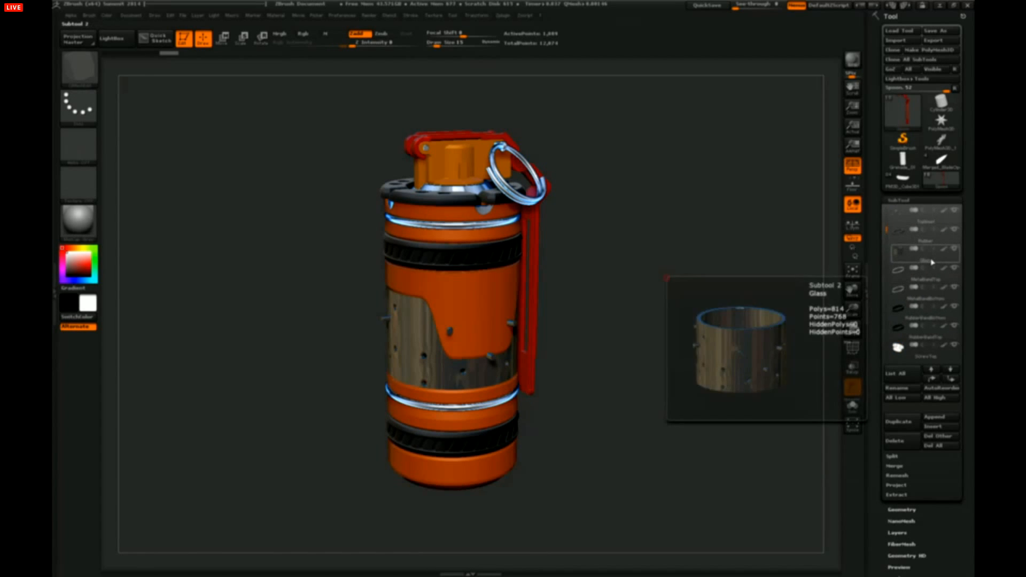
left_click(853, 406)
mouse_move(836, 401)
left_mouse_down()
mouse_move(717, 337)
mouse_move(740, 372)
mouse_move(703, 351)
mouse_move(711, 335)
left_mouse_up()
- Undo the pegs and inset squares on the glass ring, checking the polyframe before hiding it
key("ctrl+z")
key("ctrl+z")
key("shift+f")
key("ctrl+z")
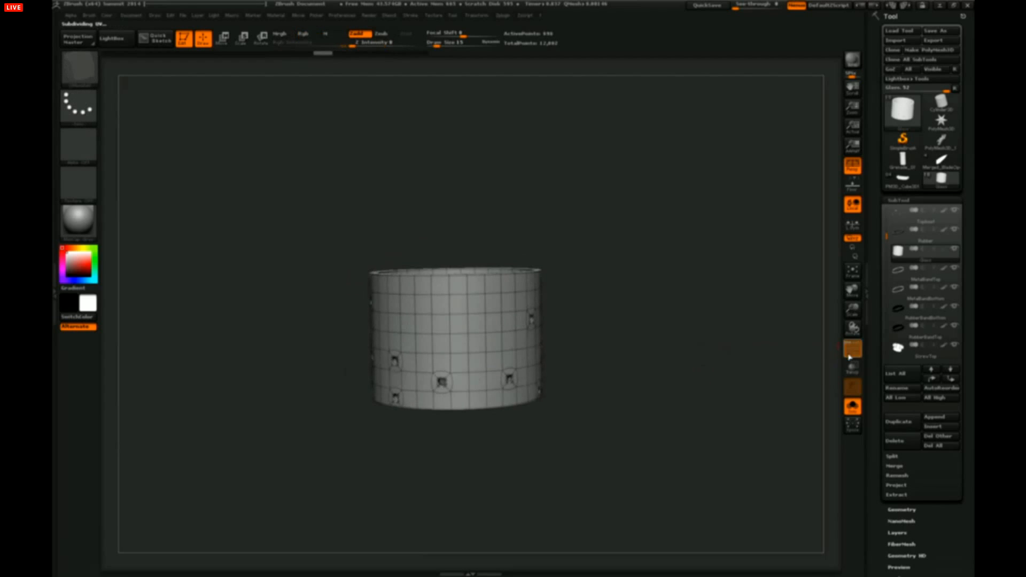
left_click(851, 351)
- Turn on the Glass subtool's colour, leave Solo mode and update the grenade in KeyShot
left_click(944, 253)
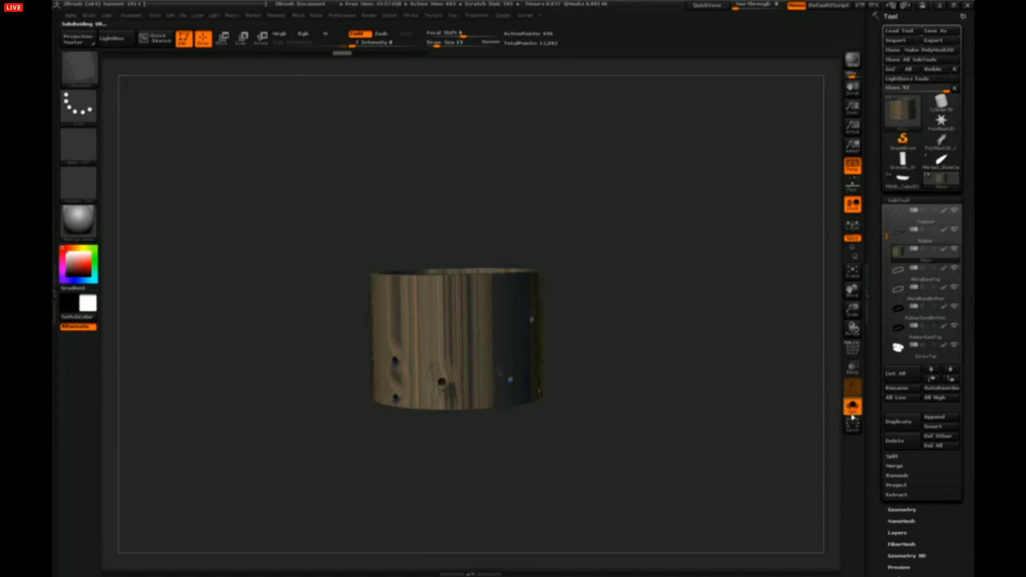
left_click(853, 407)
left_click_drag(724, 388, 739, 395)
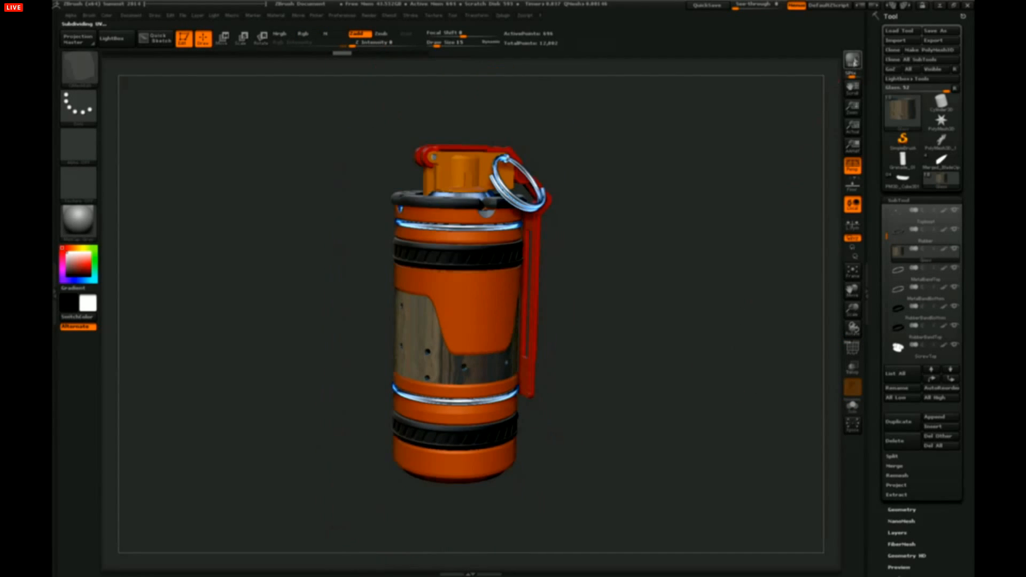
key("alt+Tab")
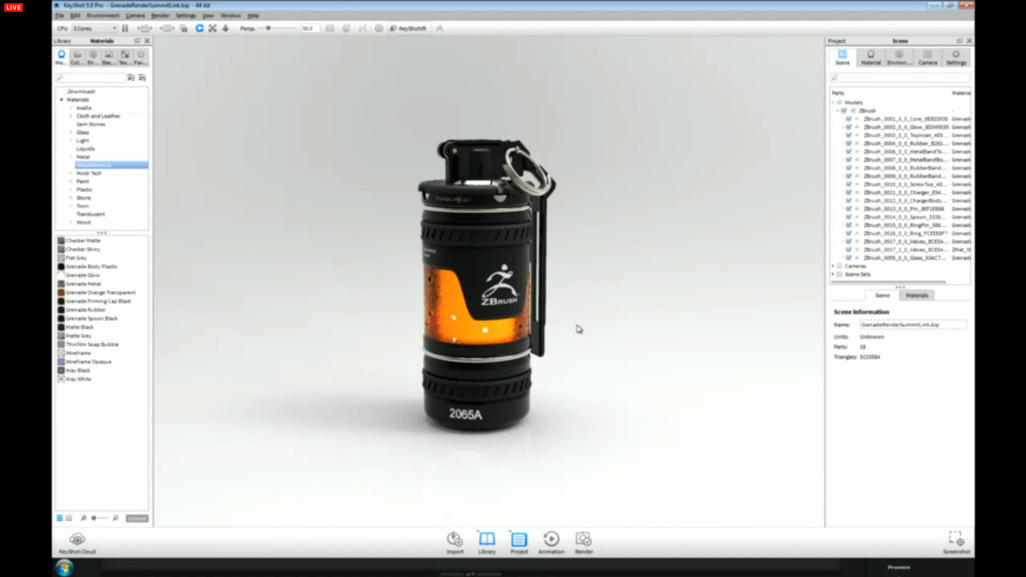
- Switch back to ZBrush, select the Core subtool, choose the Move brush and turn off perspective
key("alt+Tab")
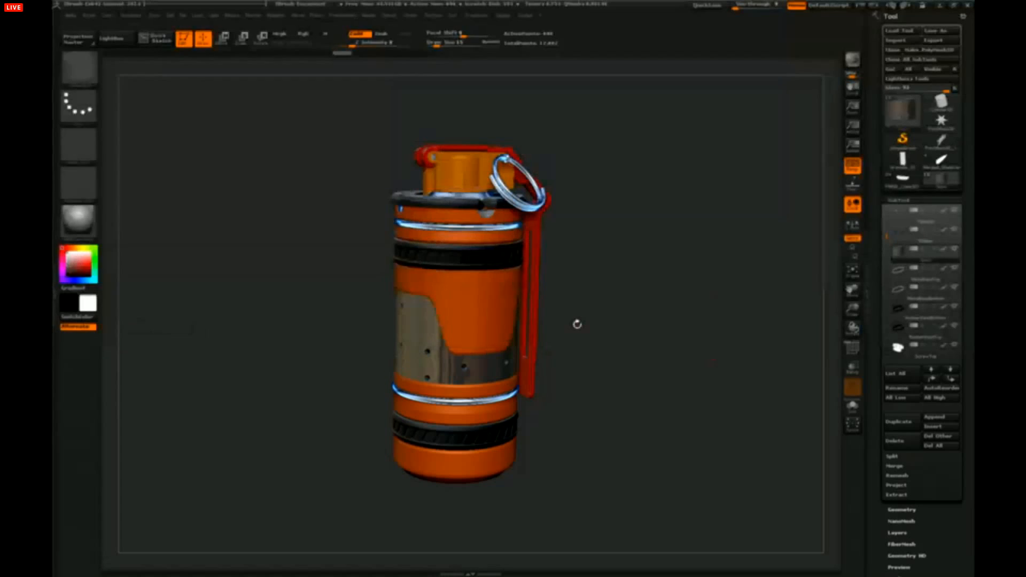
left_click(495, 332, "alt")
mouse_move(616, 334)
left_mouse_down()
mouse_move(634, 318)
mouse_move(627, 337)
mouse_move(606, 345)
left_mouse_up()
key("b")
key("m")
key("v")
key("p")
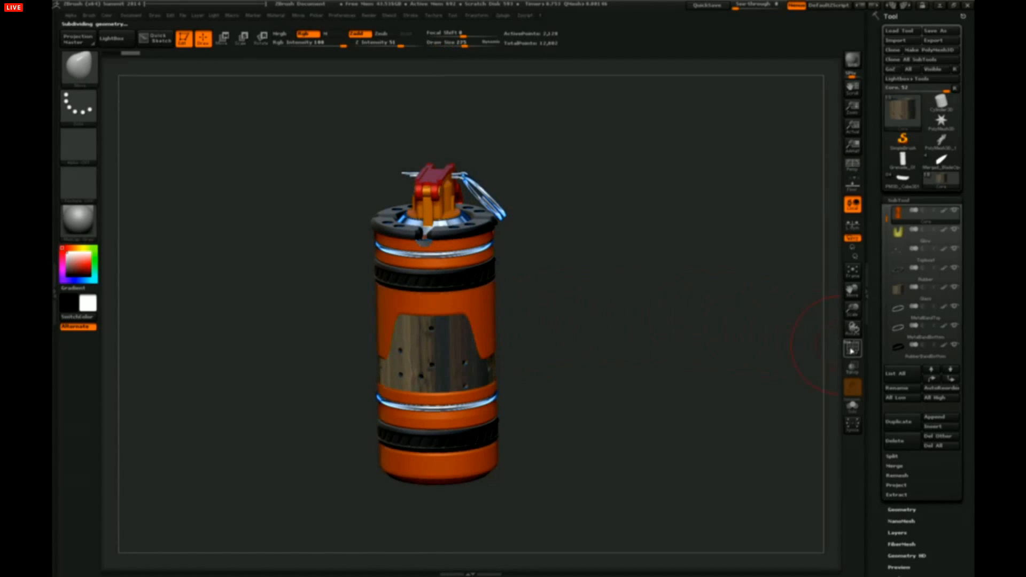
- Show the polyframe and pull the core's raised shell outward at its sides with the Move brush
left_click(852, 351)
left_click_drag(615, 322, 570, 319)
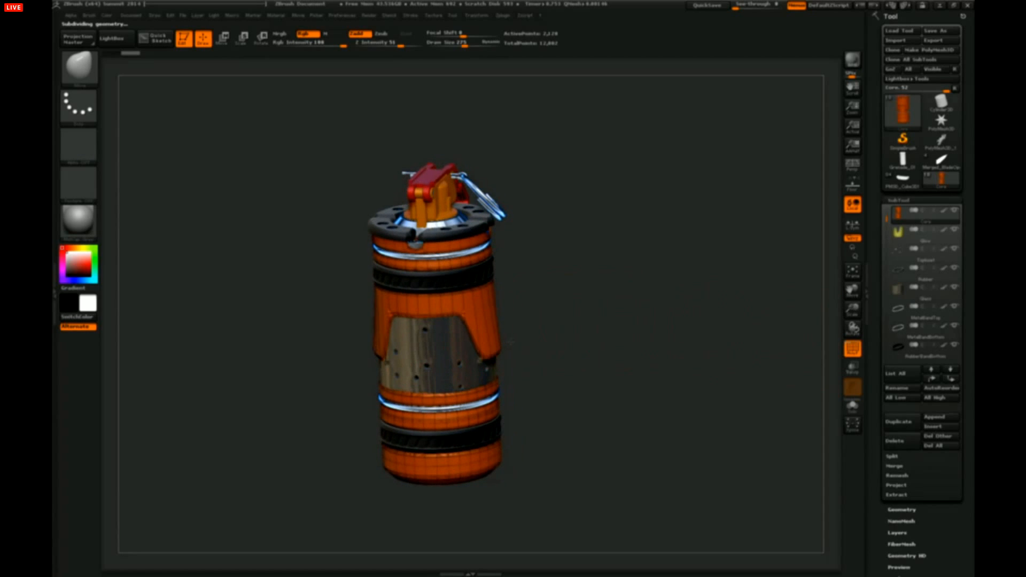
key("ctrl+shift+z")
mouse_move(557, 355)
left_mouse_down()
mouse_move(569, 330)
mouse_move(507, 336)
left_mouse_up()
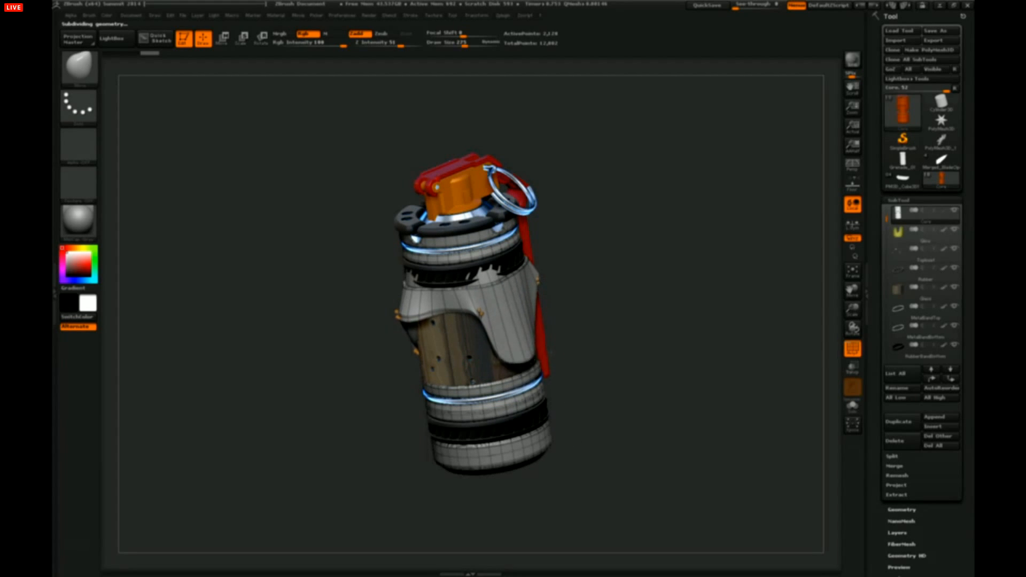
- Straighten the grenade's view, hide the polyframe and update KeyShot with the reshaped core
left_click_drag(634, 347, 746, 276, "shift")
left_click(851, 350)
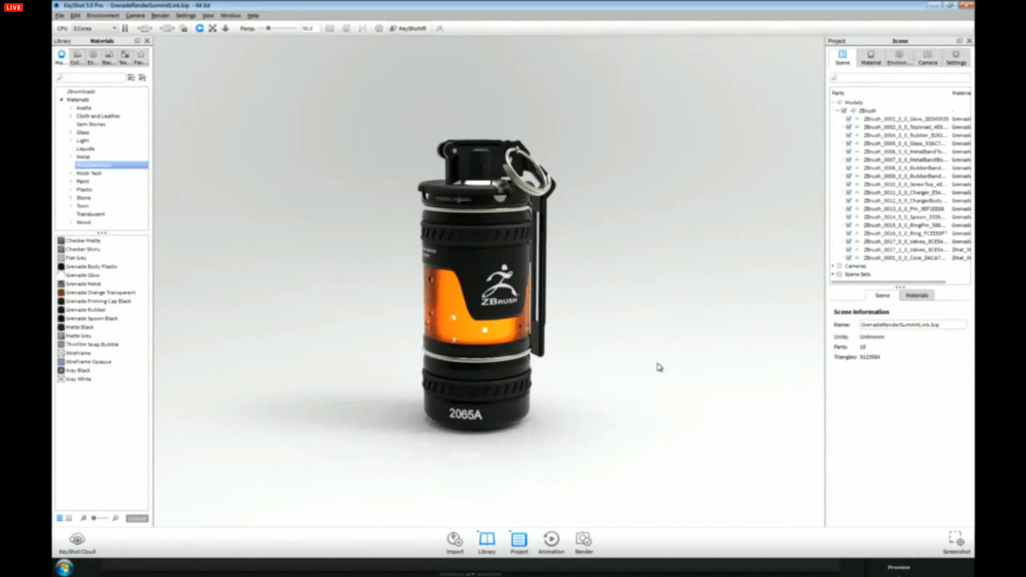
left_click_drag(639, 355, 685, 351)
left_click_drag(502, 321, 422, 362)
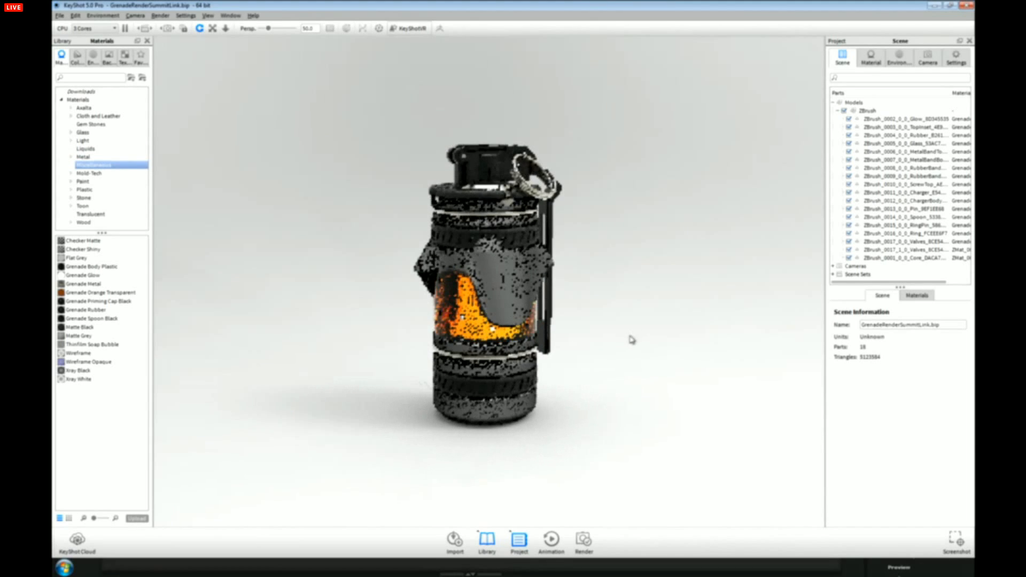
- Switch back to ZBrush, turn on the Core subtool's colour and update the grenade in KeyShot again
key("alt+Tab")
left_click_drag(623, 354, 663, 310)
left_click(945, 212)
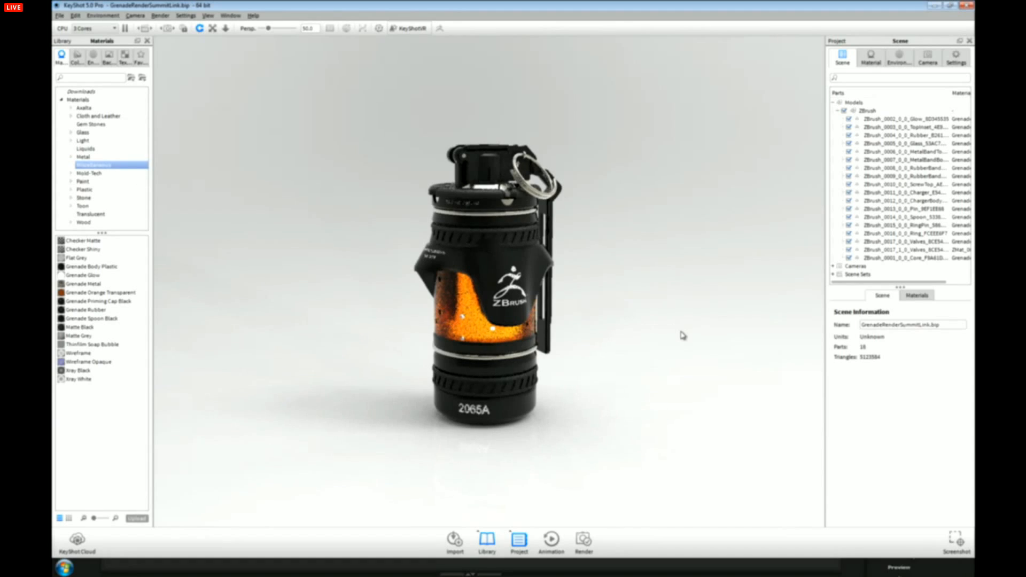
left_click_drag(690, 294, 651, 339)
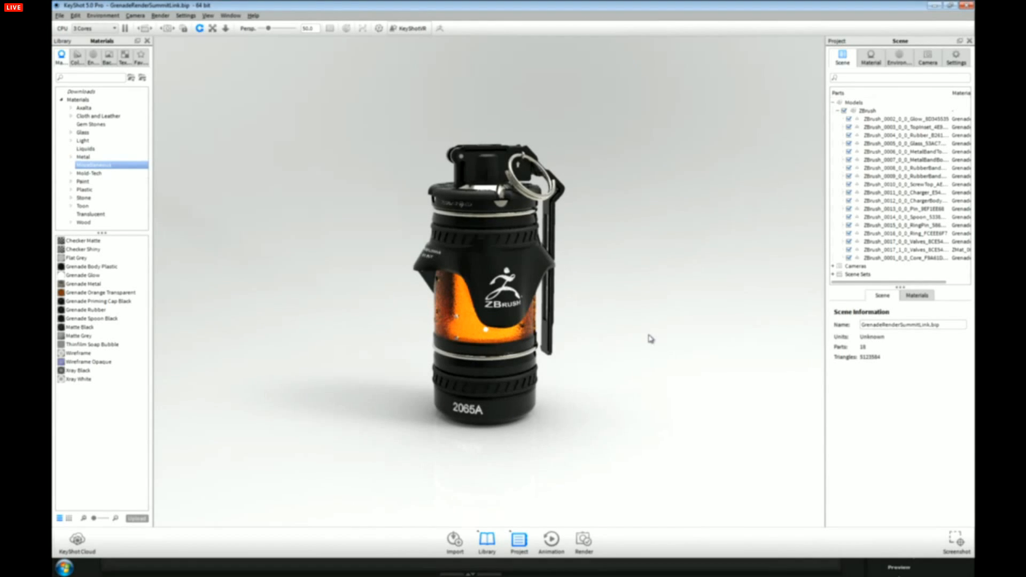
- Switch back to ZBrush and undo the Move brush edits that pulled out the core's shell
key("alt+Tab")
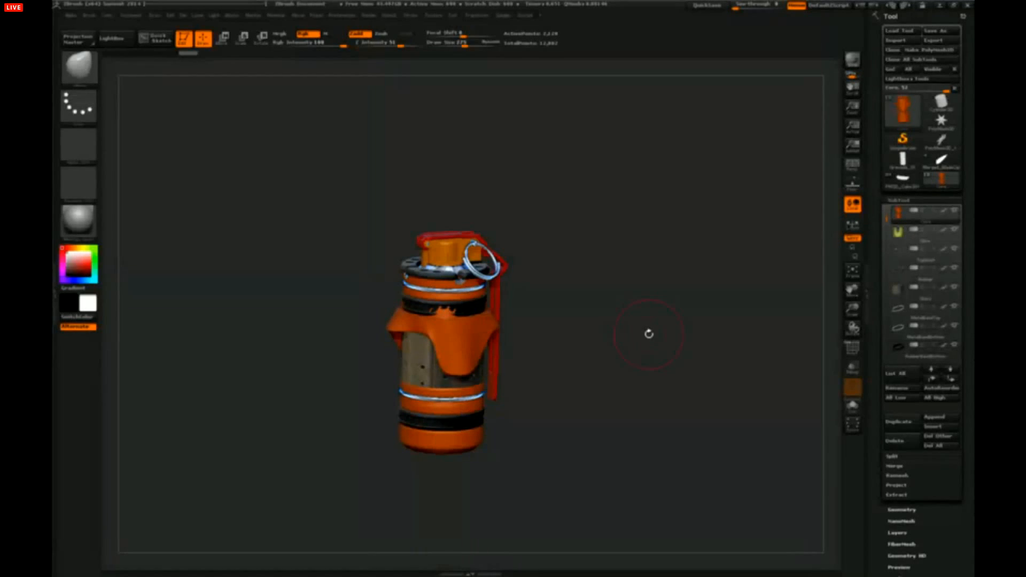
left_click_drag(649, 334, 630, 280)
key("ctrl+z")
key("ctrl+z")
key("ctrl+z")
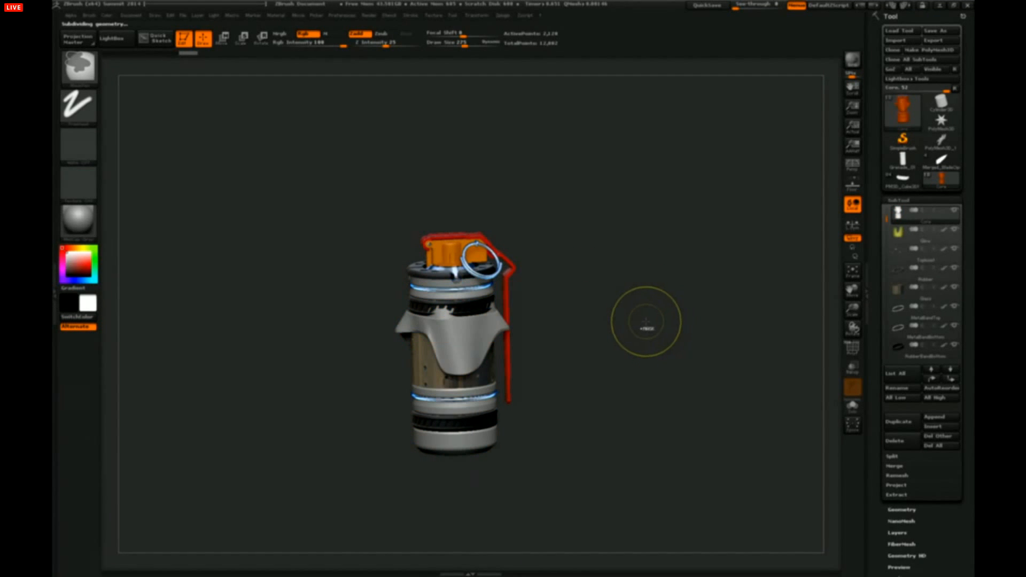
mouse_move(640, 322)
left_mouse_down()
mouse_move(625, 319)
mouse_move(650, 346)
left_mouse_up()
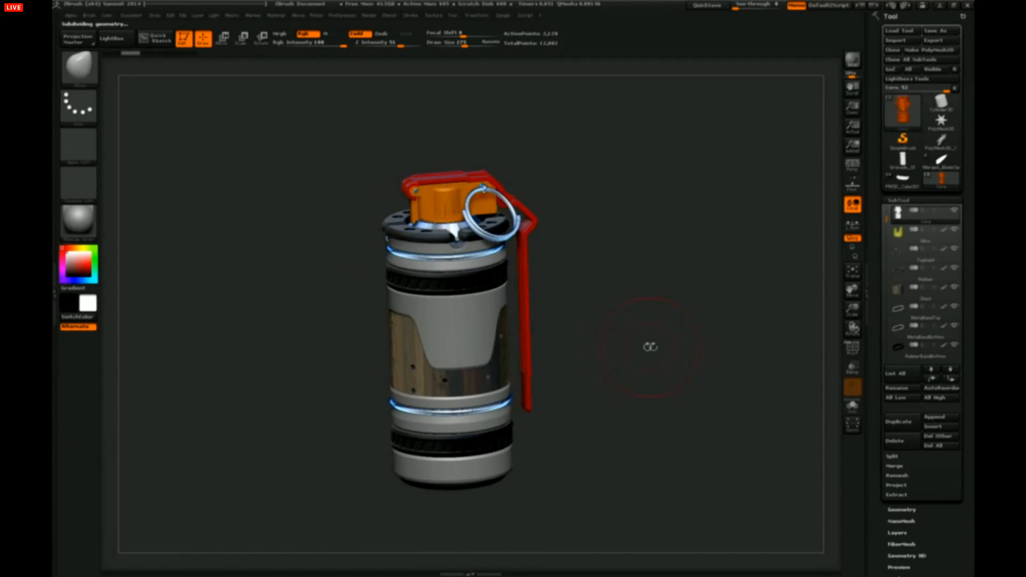
- Isolate the Core subtool with Solo, hide every other subtool except Glow and leave Solo mode
left_click(945, 213)
mouse_move(748, 326)
left_mouse_down()
mouse_move(852, 389)
mouse_move(691, 355)
mouse_move(727, 378)
left_mouse_up()
left_click(853, 407)
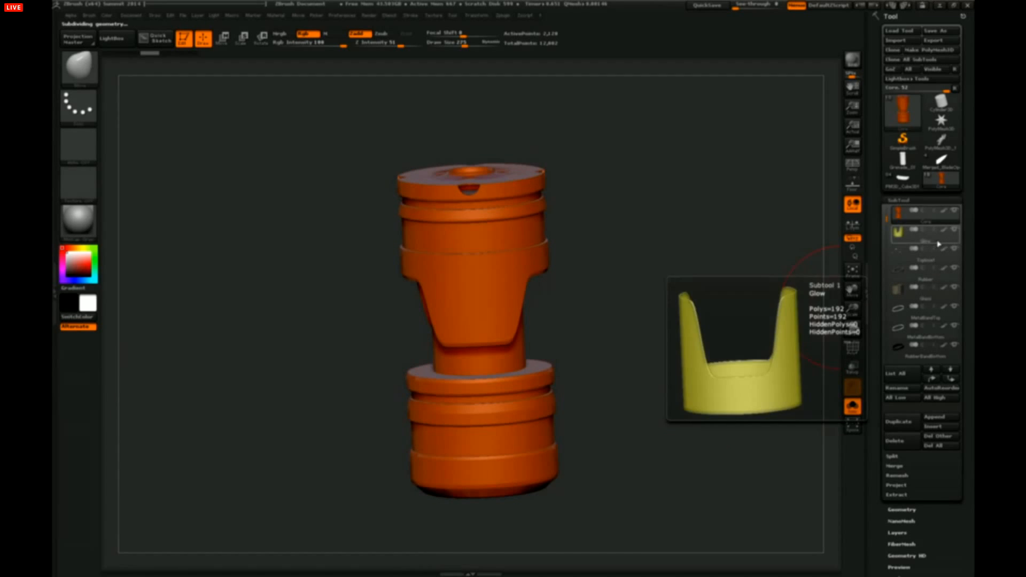
mouse_move(949, 247)
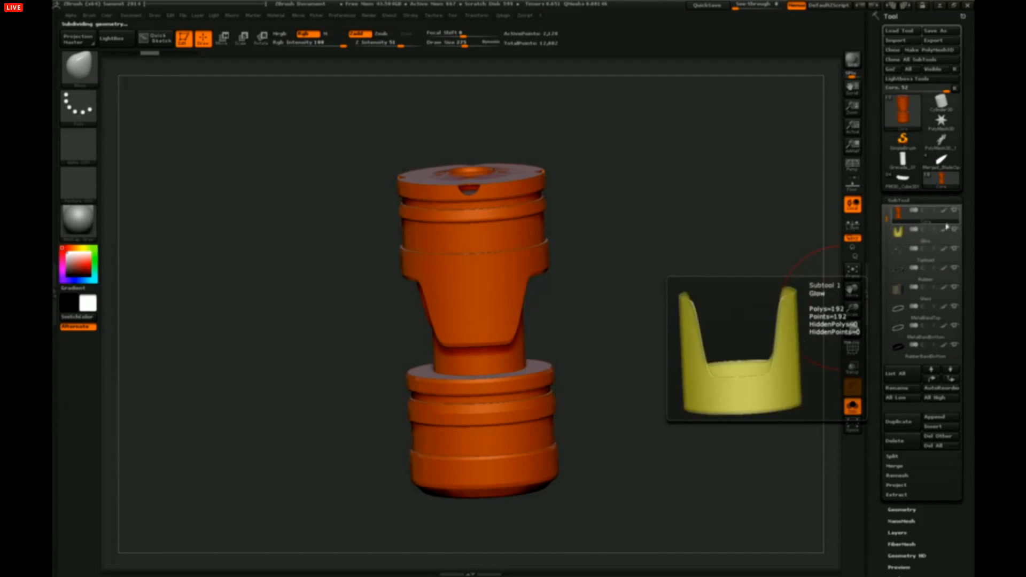
mouse_move(947, 222)
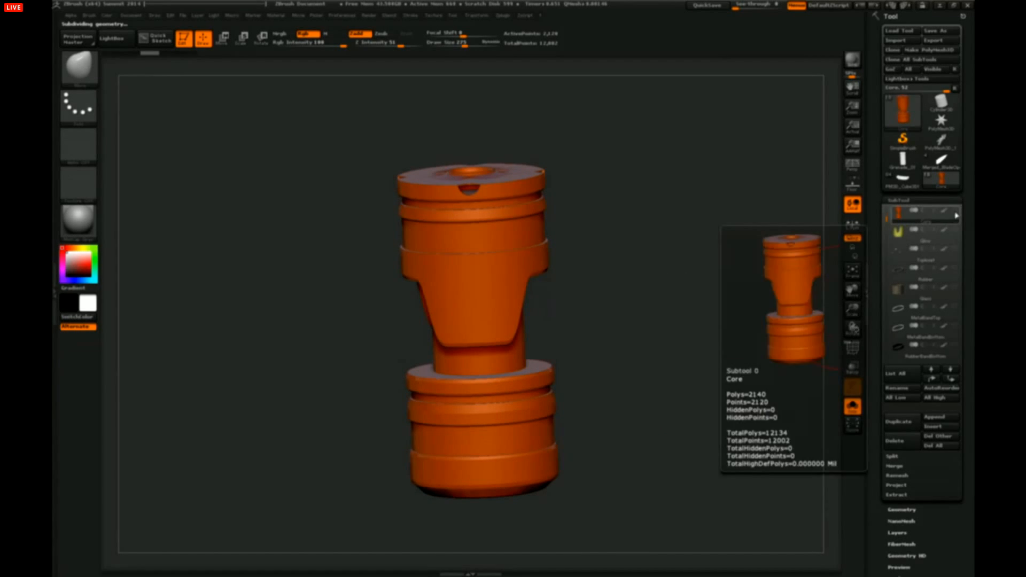
left_click(945, 212)
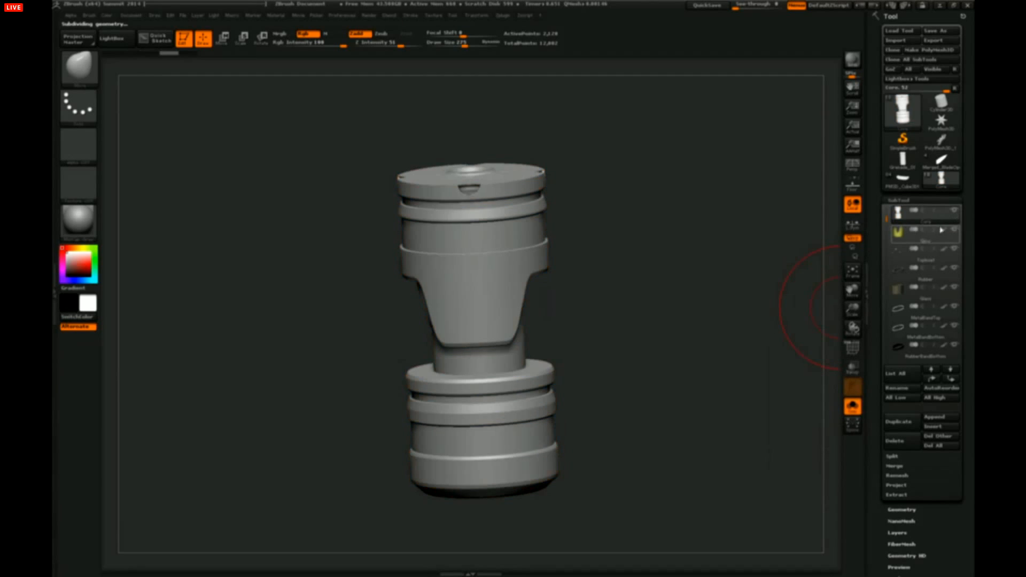
left_click(886, 211)
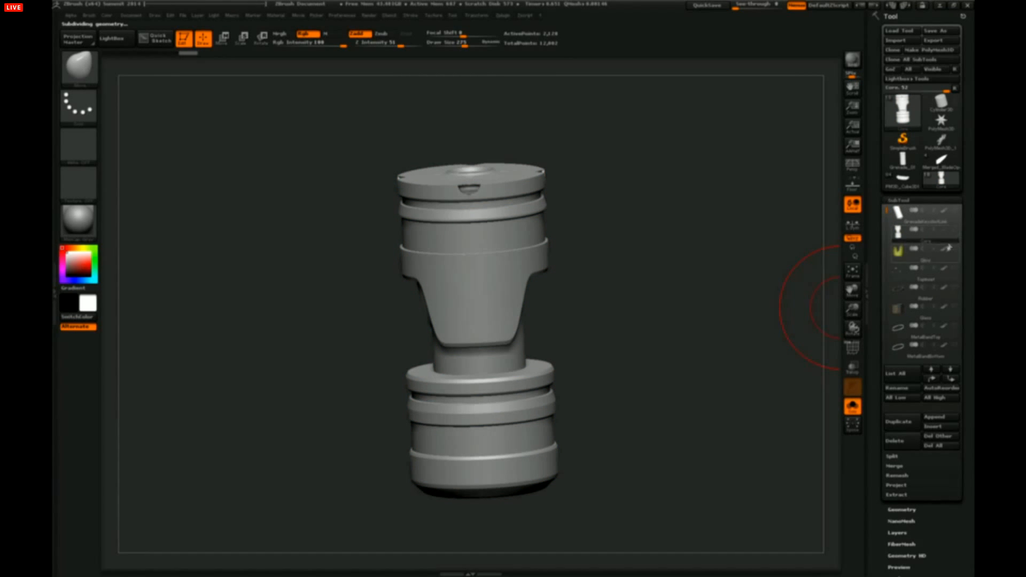
left_click(853, 407)
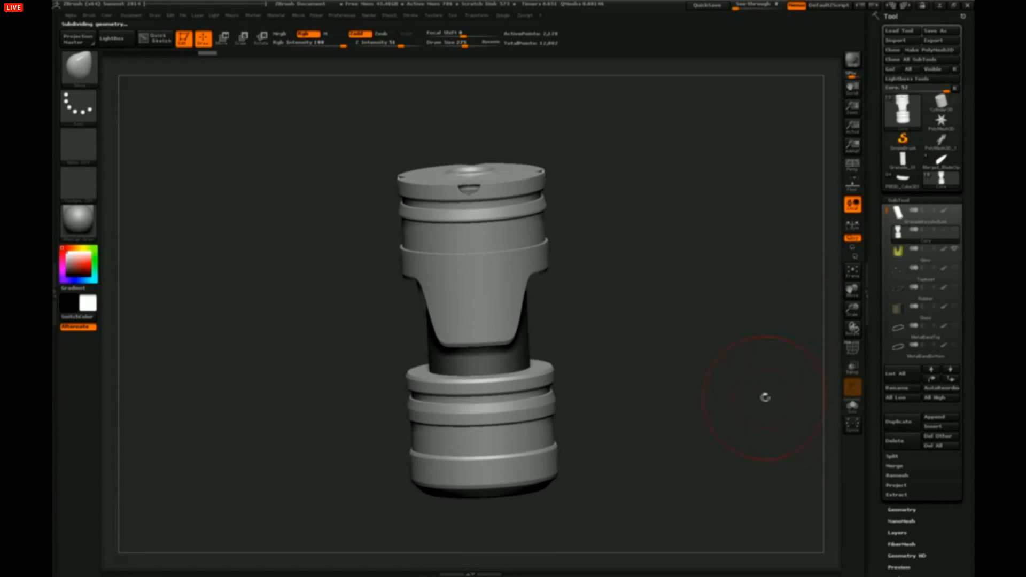
- Turn on the Core subtool's colour and send only the Core and Glow parts to KeyShot with BPR
left_click_drag(765, 394, 708, 354)
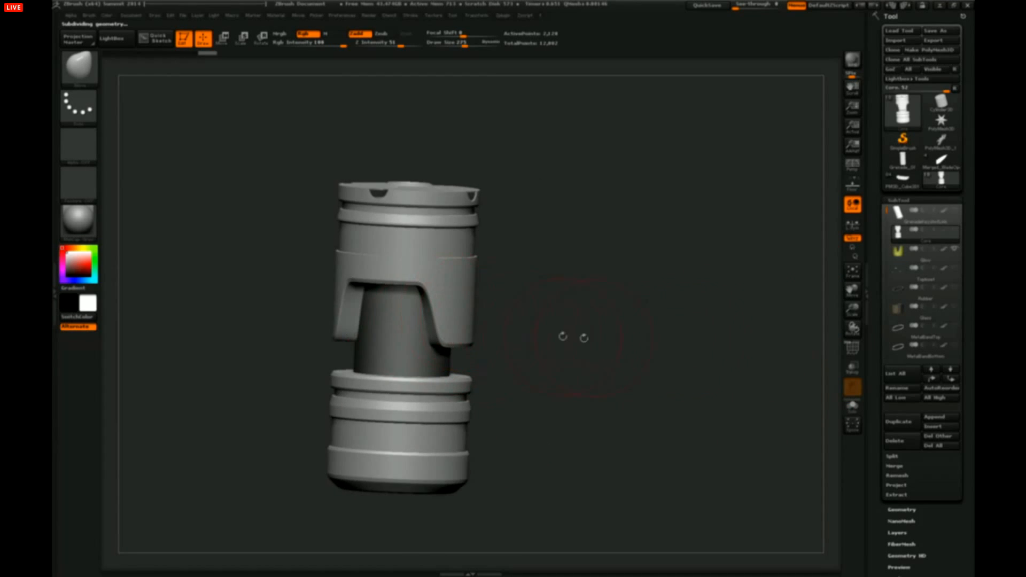
left_click_drag(563, 337, 729, 220)
left_click(945, 230)
left_click(852, 61)
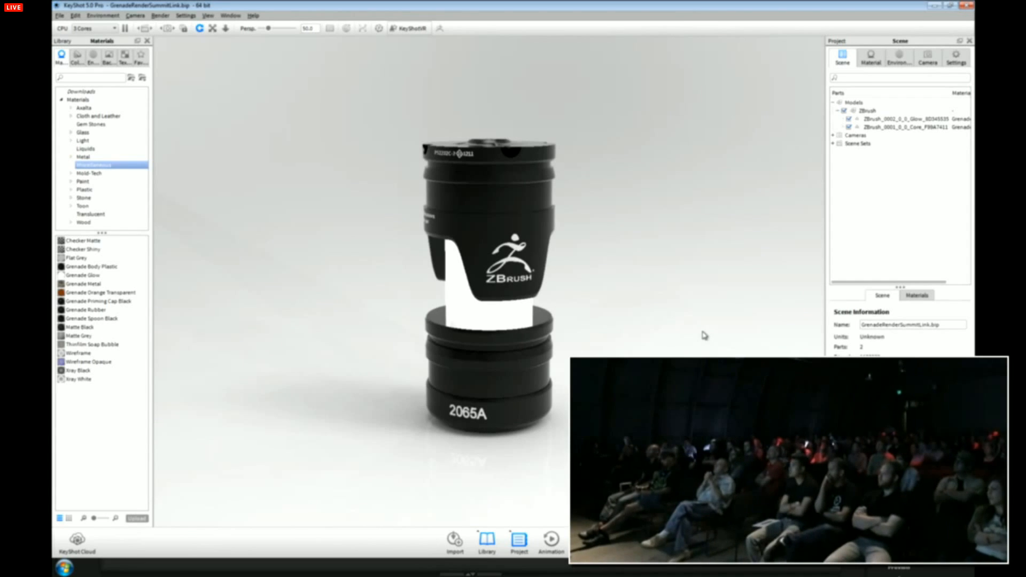
- Switch back to ZBrush, make the Glass subtool visible and update the model in KeyShot
key("alt+Tab")
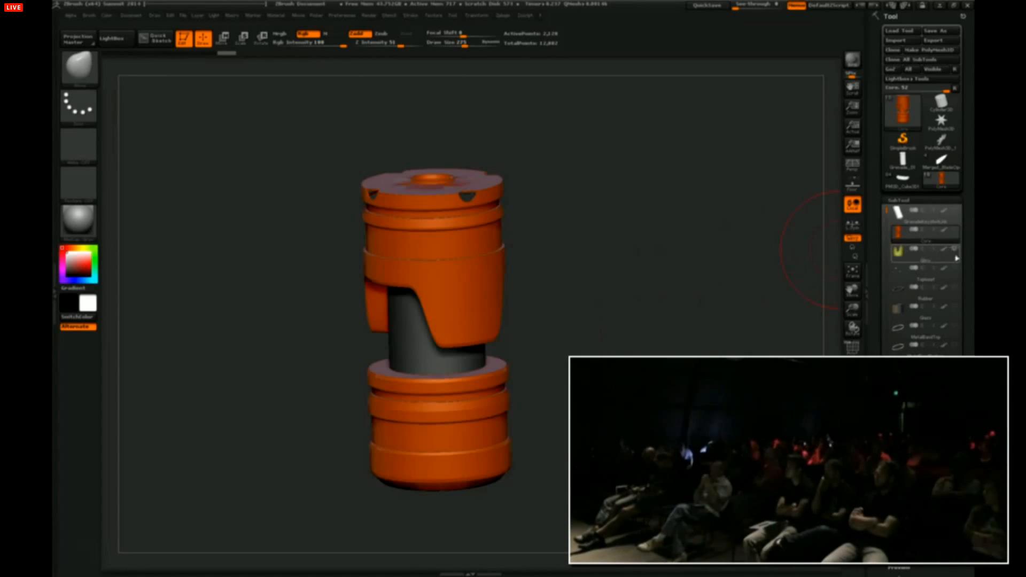
left_click(957, 310)
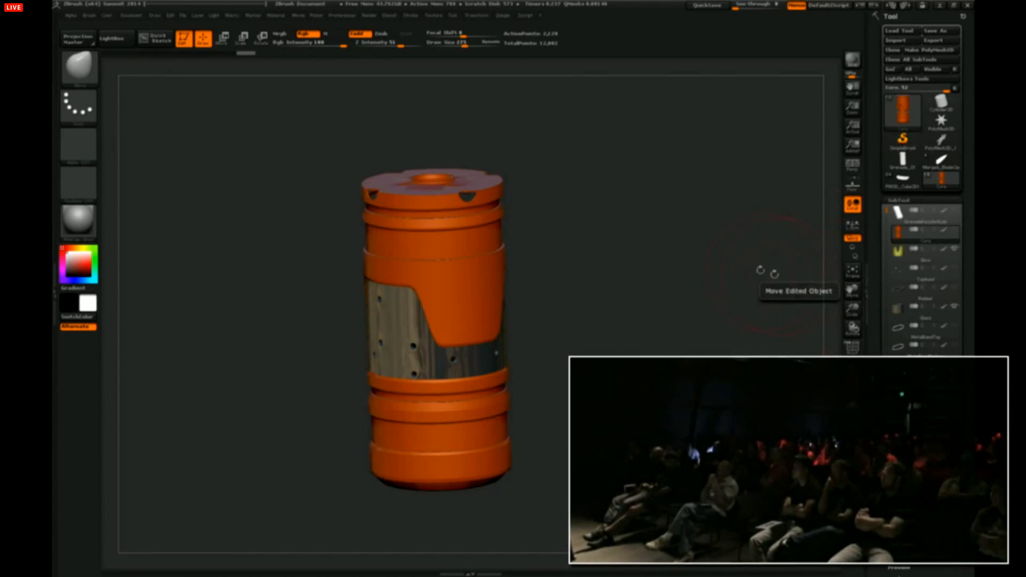
key("alt+Tab")
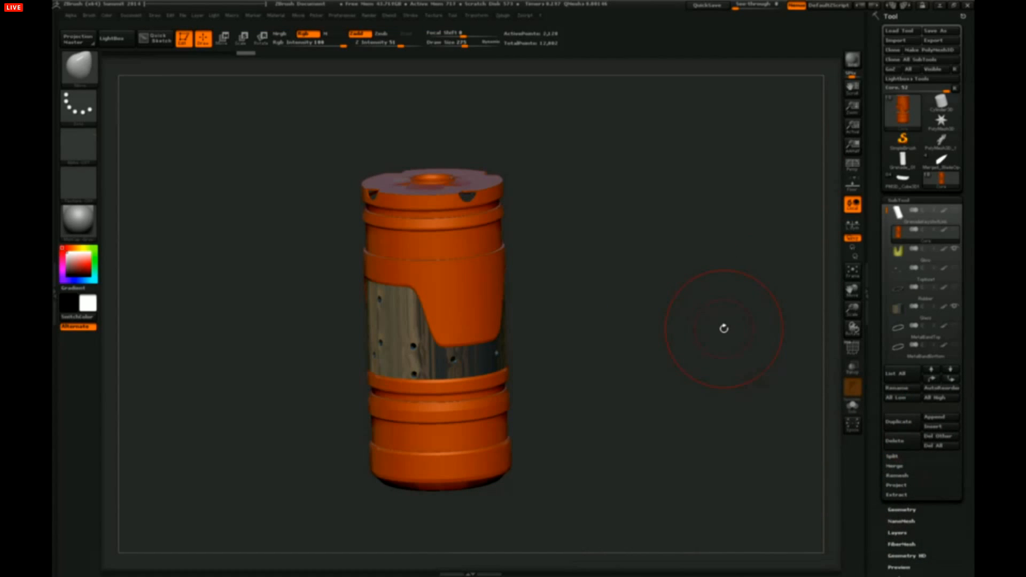
key("alt+Tab")
key("alt+Tab")
key("alt+Tab")
key("alt+Tab")
key("alt+Tab")
key("alt+Tab")
key("alt+Tab")
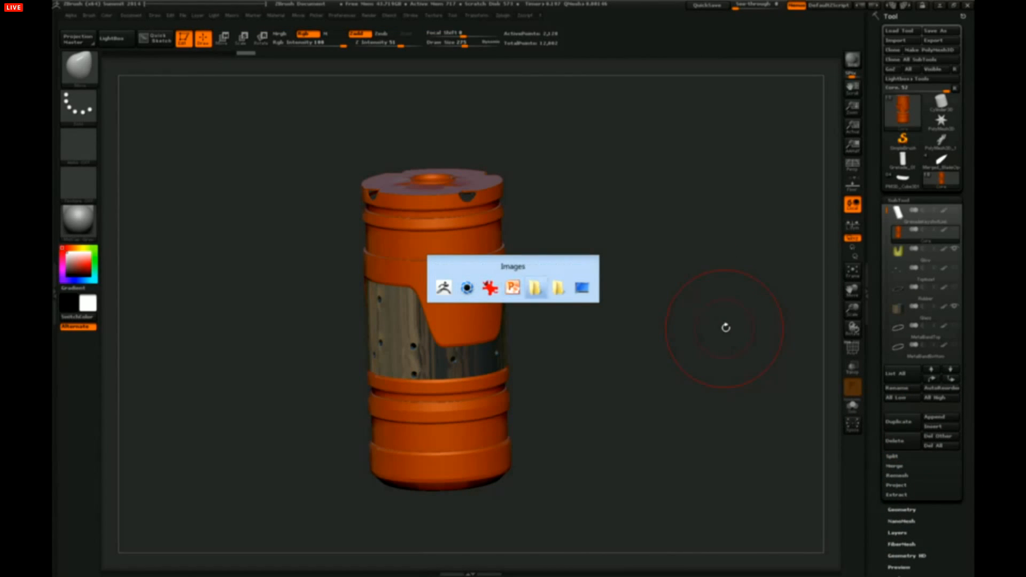
key("alt+Tab")
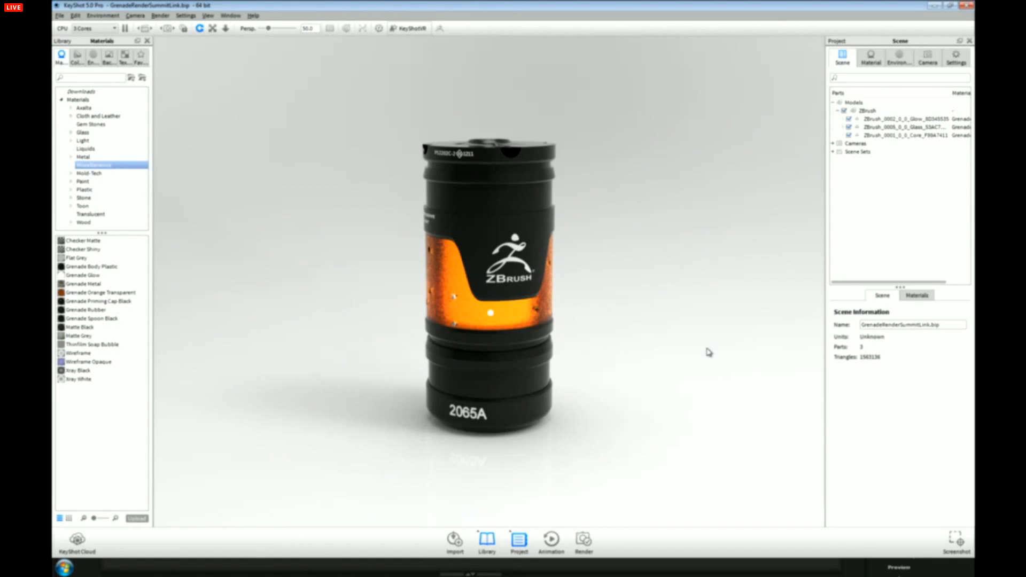
- Switch back to ZBrush and make the top and bottom metal bands and rubber bands visible on the grenade
key("alt+Tab")
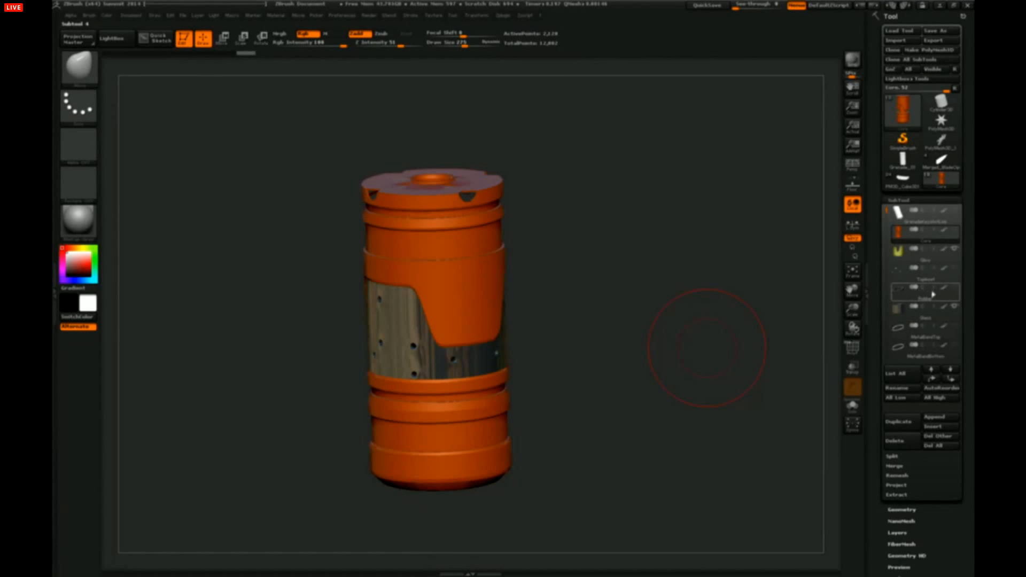
left_click_drag(885, 214, 885, 240)
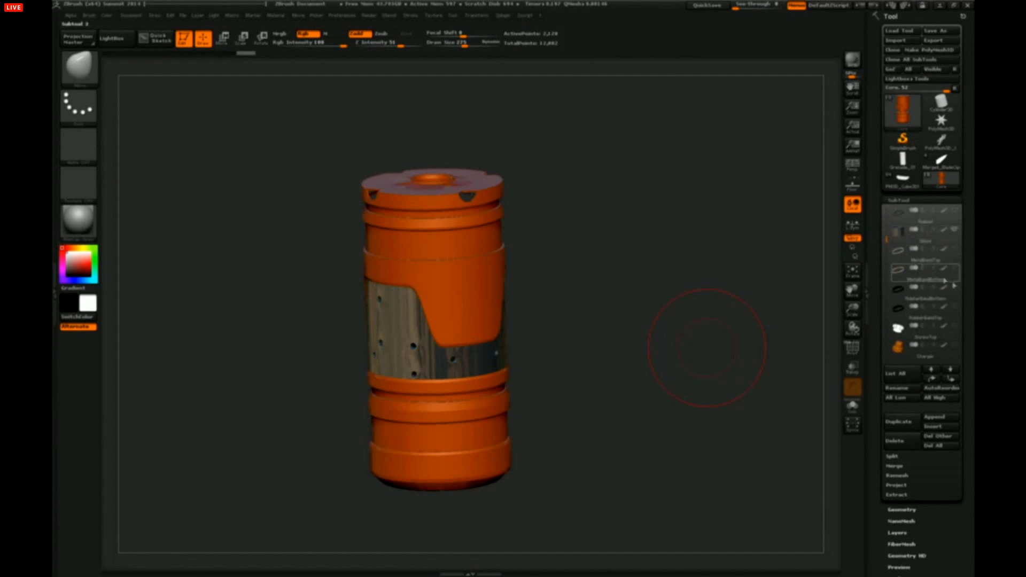
left_click(954, 250)
left_click(954, 269)
left_click(955, 311)
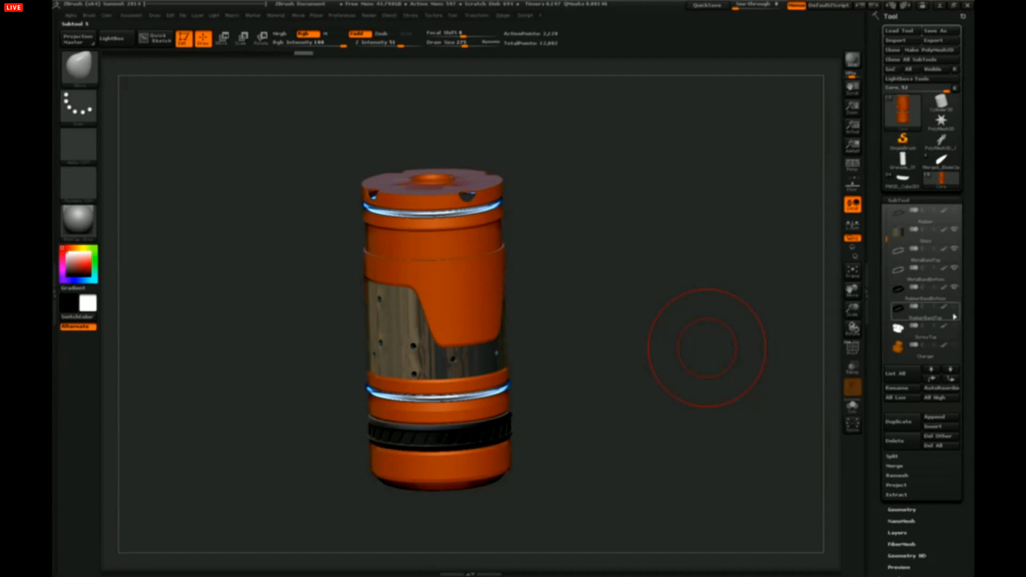
left_click(955, 327)
left_click_drag(746, 336, 663, 350)
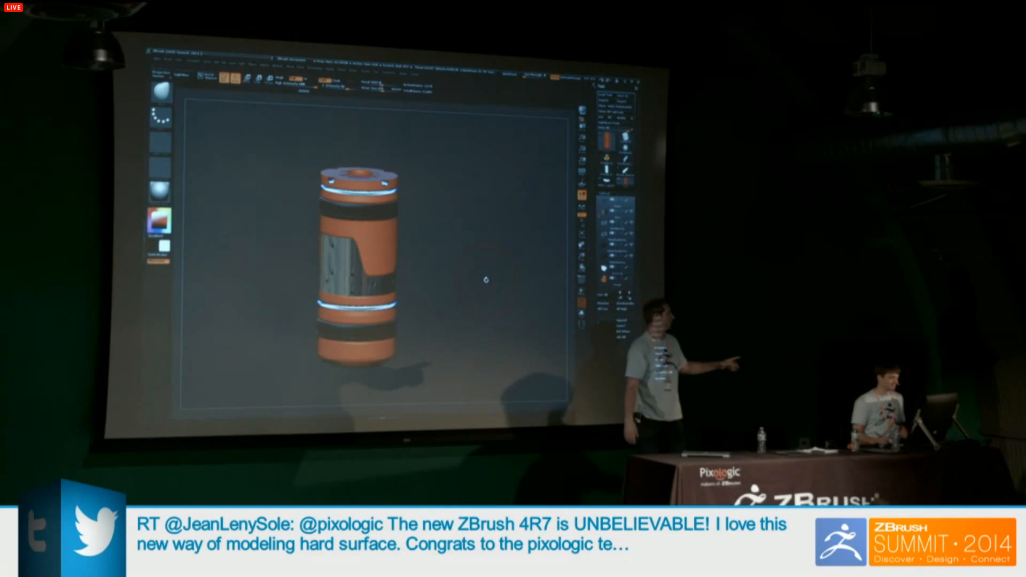
- Check the KeyShot render, return to ZBrush, show all the grenade's subtools and send the complete model to KeyShot
key("alt+Tab")
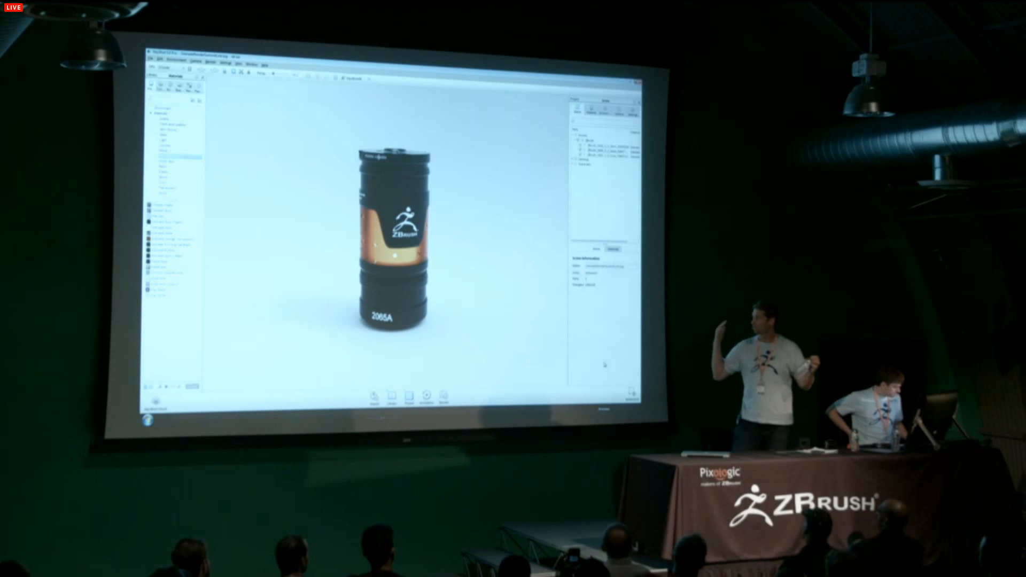
key("alt+Tab")
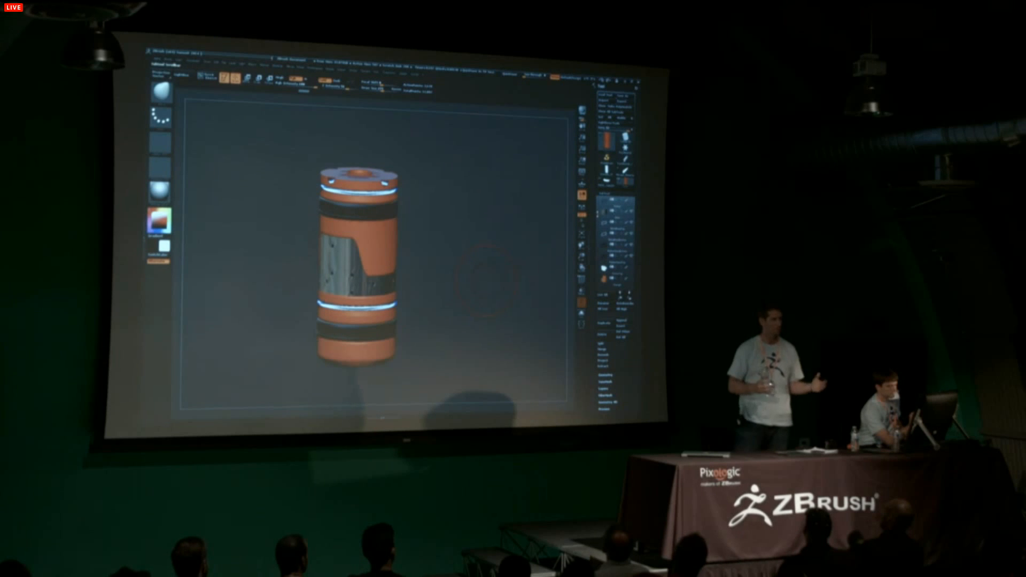
left_click_drag(598, 214, 598, 200)
left_click(631, 209)
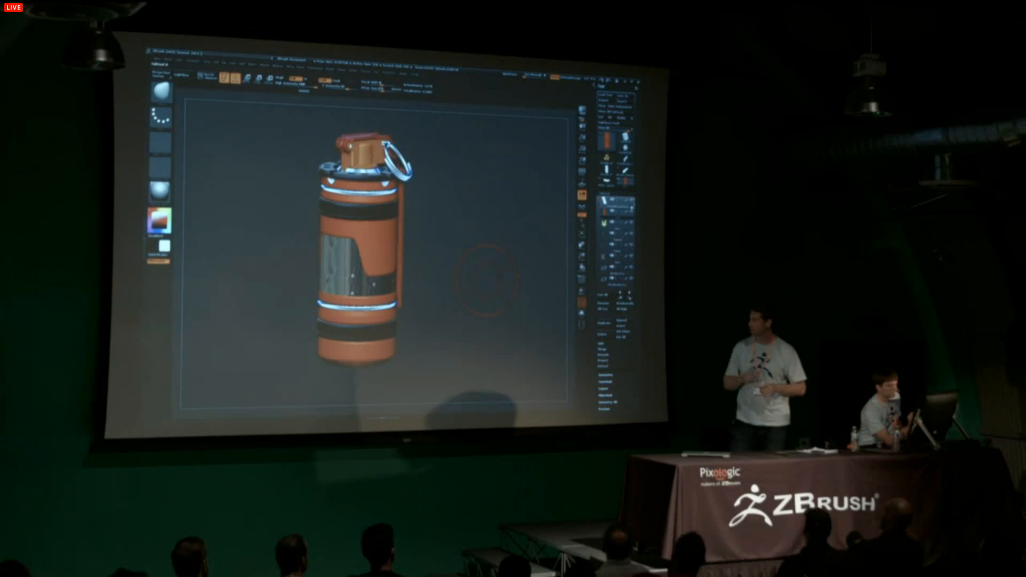
left_click_drag(487, 230, 452, 232)
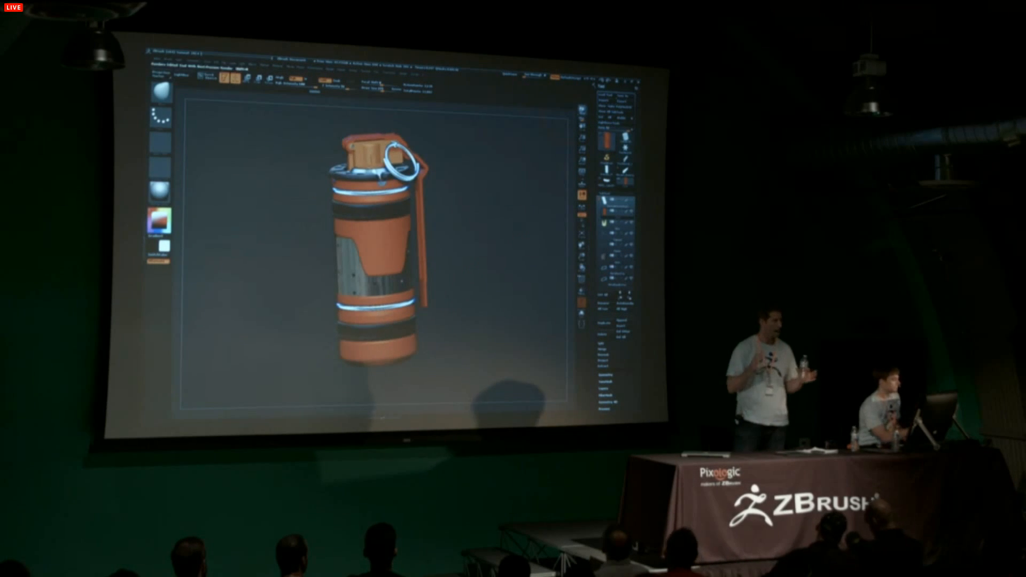
left_click(583, 110)
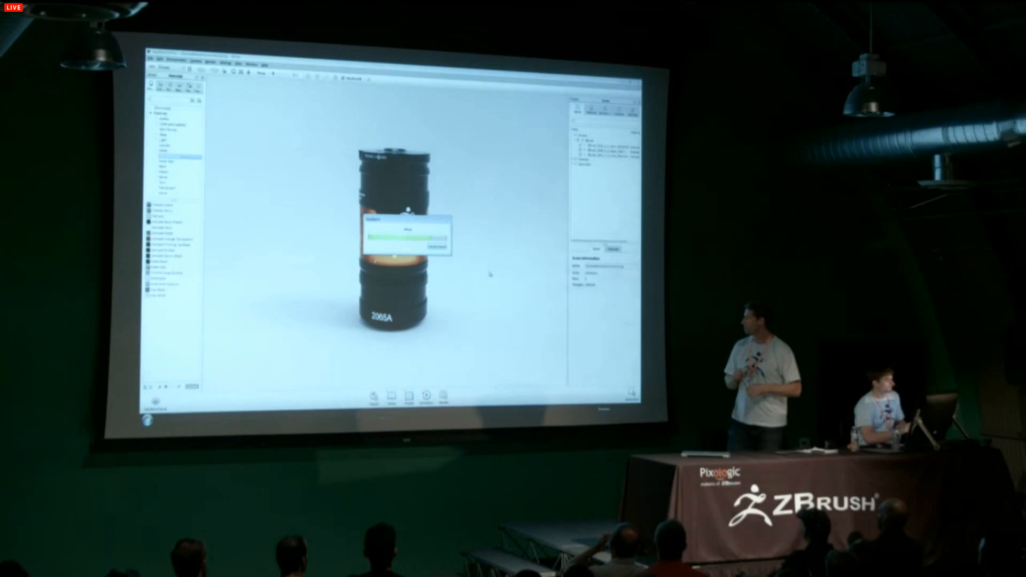